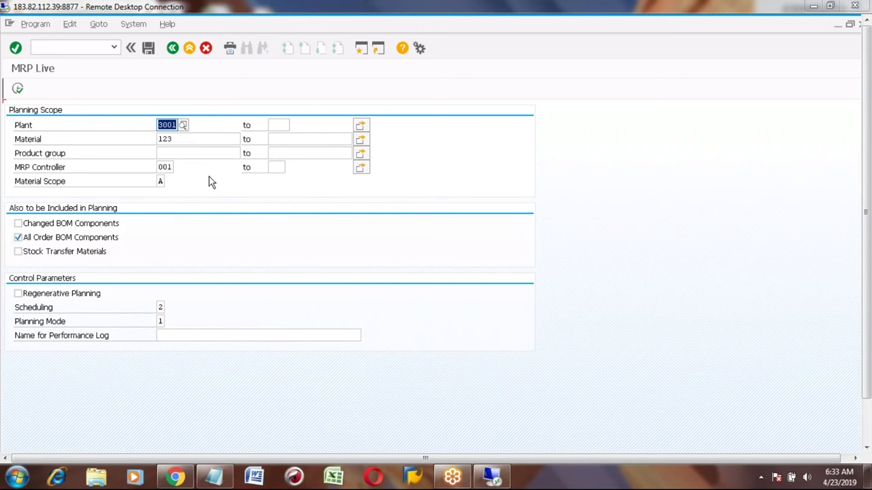
Leave MRP Live and start transaction MD04 for the stock/requirements list.
click(181, 141)
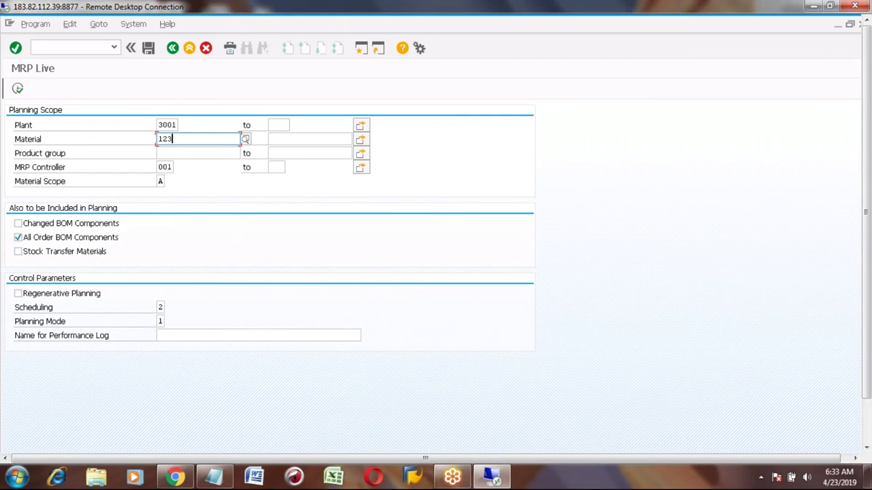
click(191, 50)
text(md04)
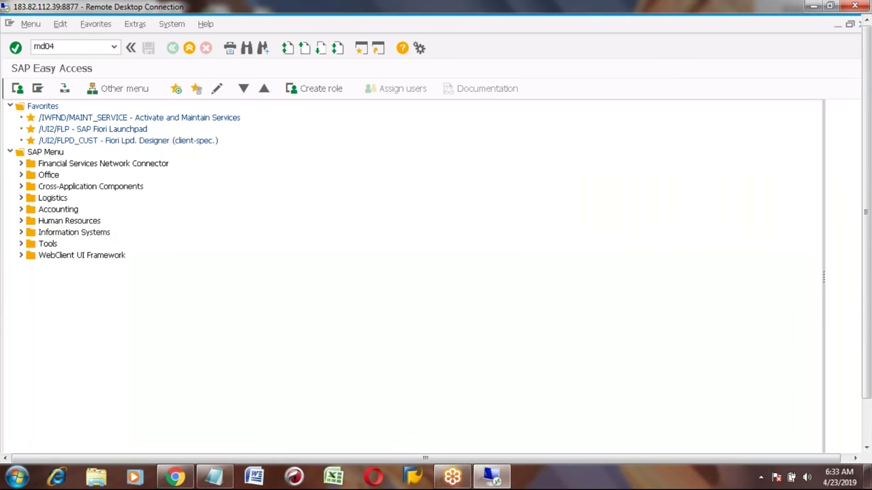
key(Return)
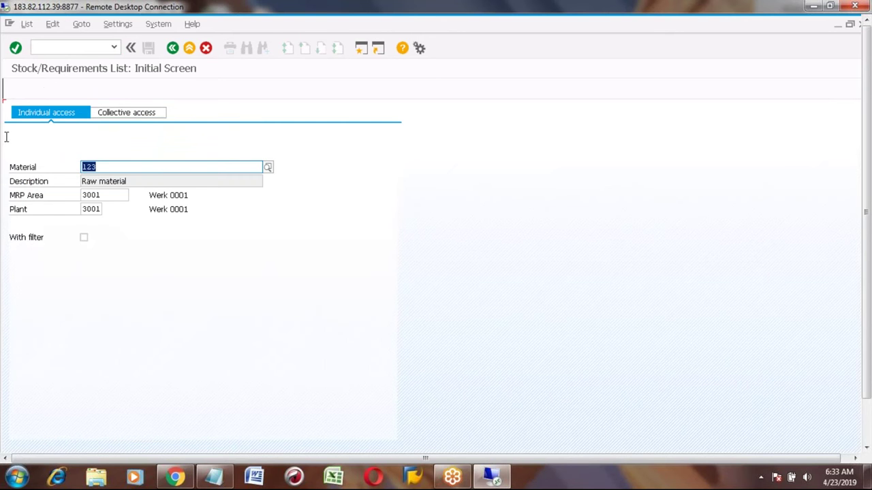
Display the stock/requirements list for material HC1 in plant 3001.
click(106, 167)
key(BackSpace)
key(BackSpace)
key(BackSpace)
text(hc1)
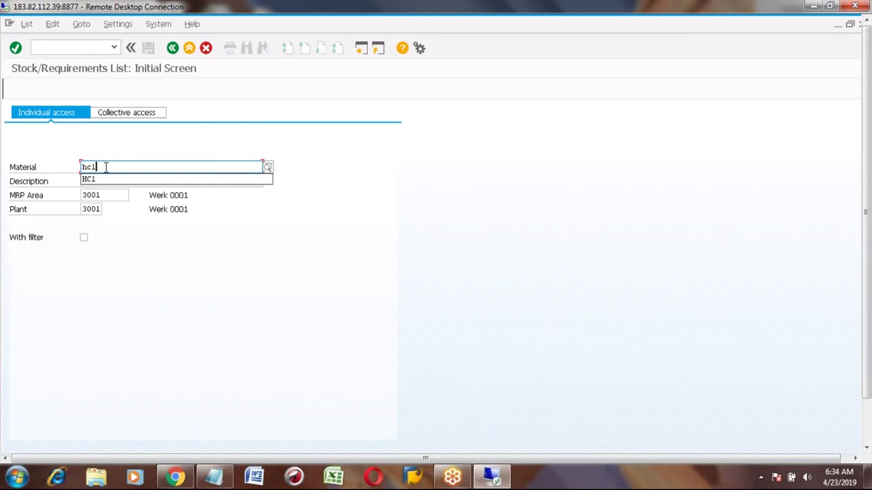
key(Return)
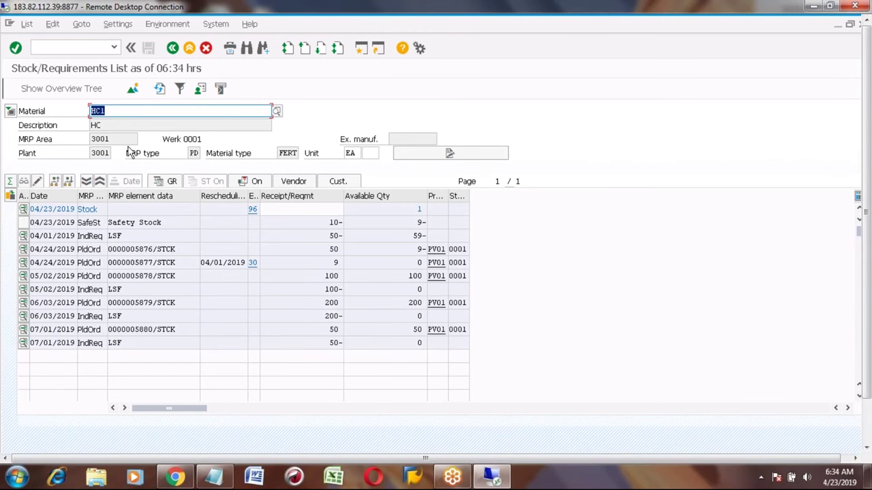
Leave the stock/requirements list and start transaction CS03 to display a material BOM.
click(115, 115)
click(190, 48)
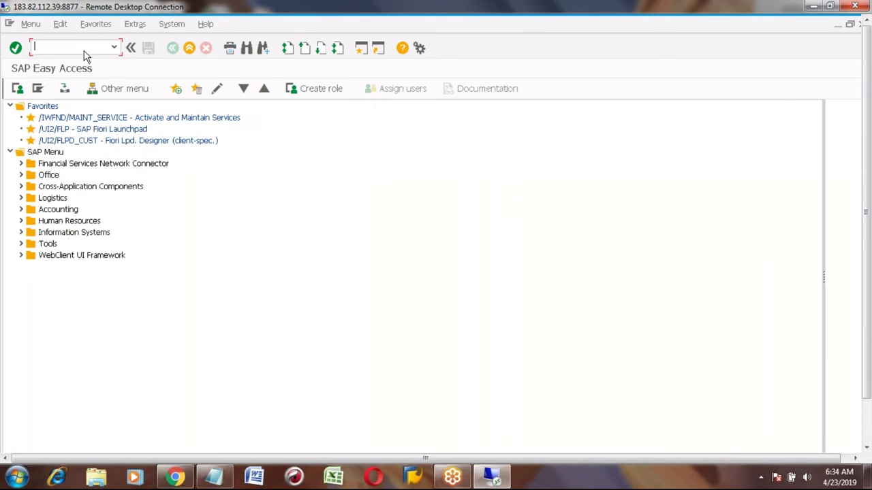
text(md04)
key(BackSpace)
key(BackSpace)
key(BackSpace)
key(BackSpace)
text(cs03)
key(Return)
Display the BOM of HC1 and open the item overview of alternative 1 to examine its component.
key(Return)
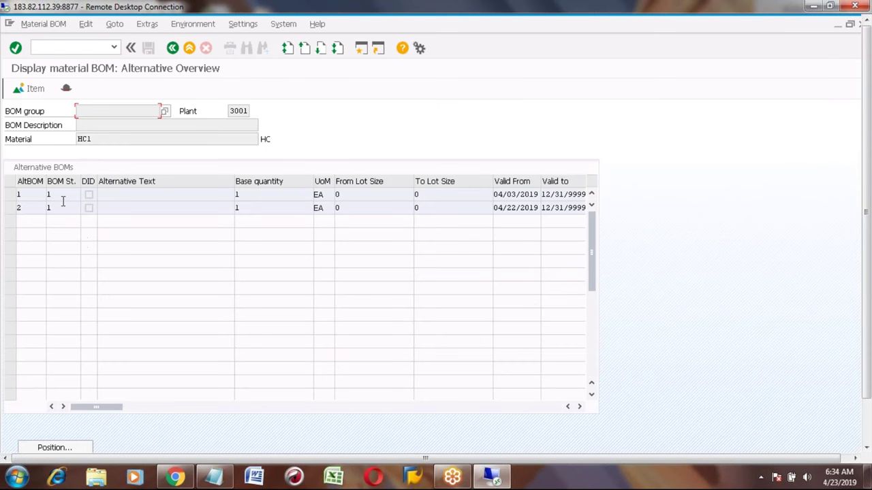
double_click(85, 195)
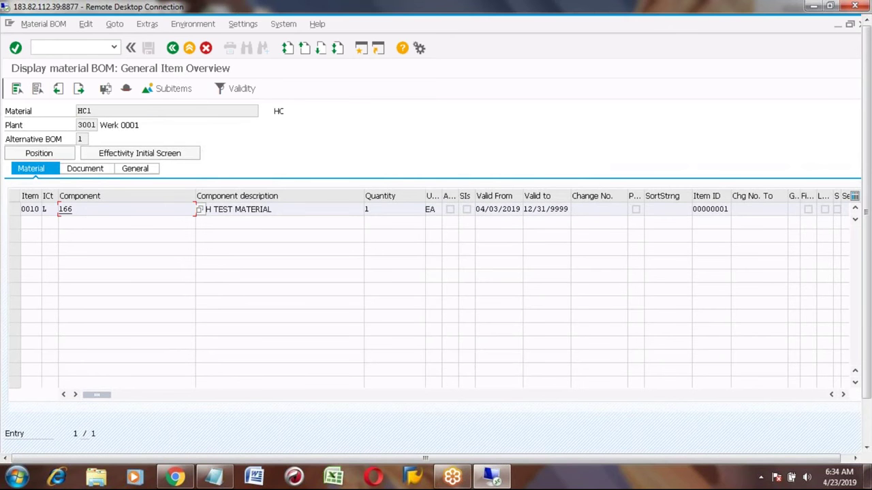
drag(73, 209, 58, 209)
Go back to the BOM initial screen and display the BOM of material MAZDA_01 in plant 3001.
click(172, 49)
click(172, 48)
text(maz)
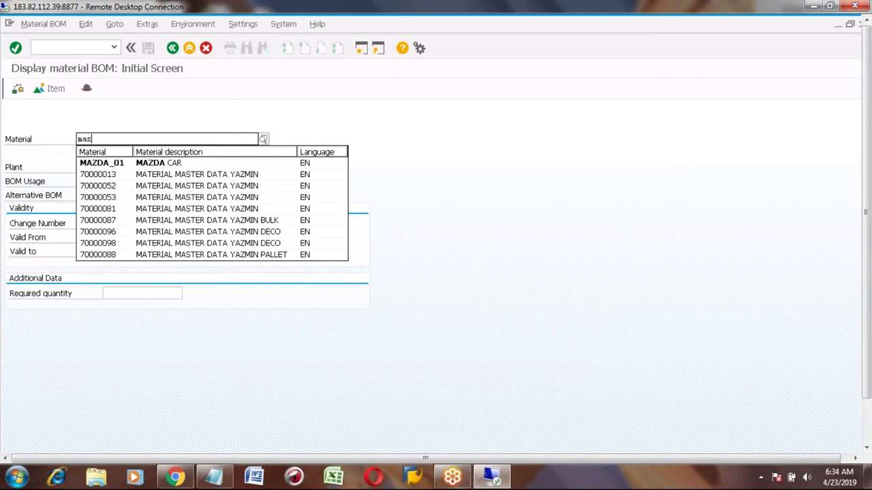
key(Down)
key(Return)
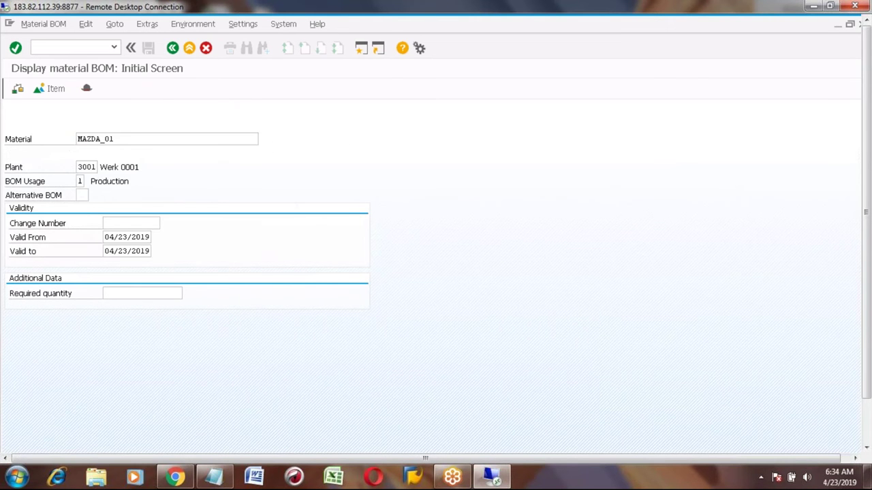
key(Return)
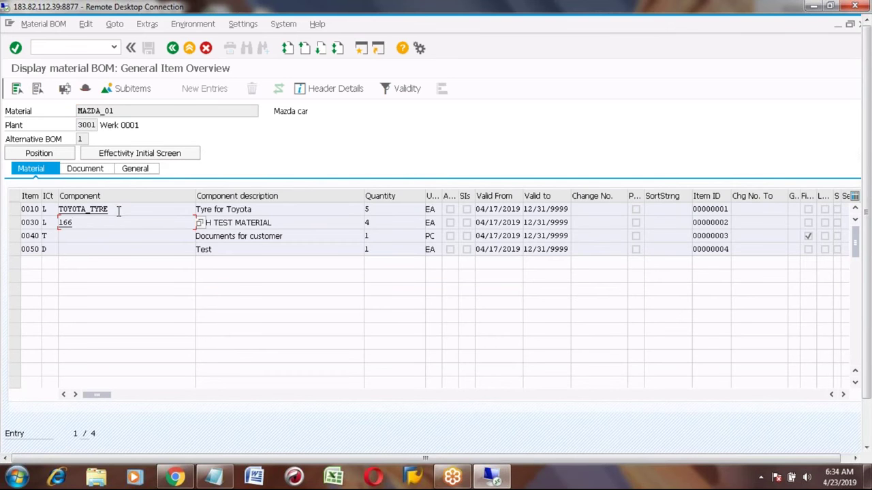
Try to open an additional session from the MAZDA_01 BOM display.
click(116, 209)
click(361, 49)
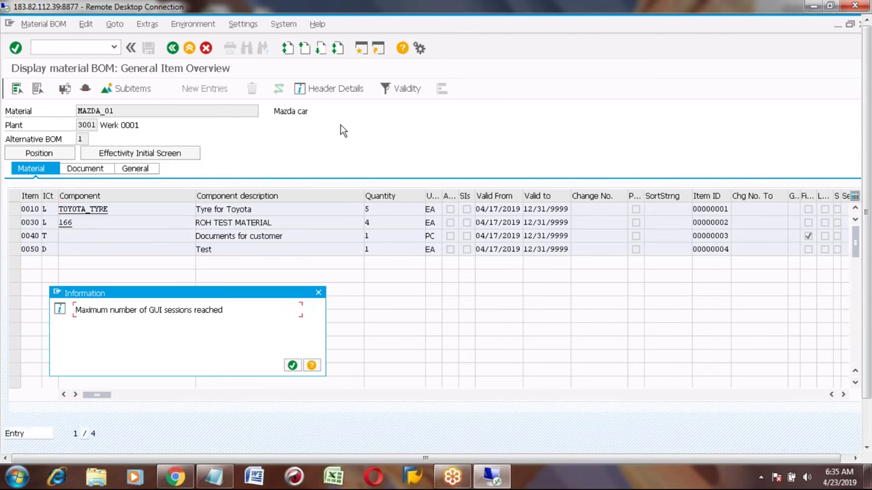
click(291, 366)
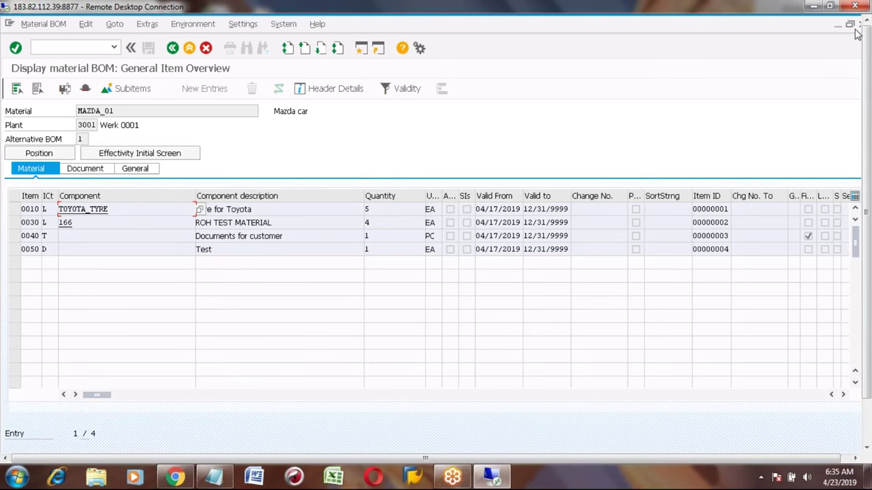
Switch to the Change material BOM session, leave that transaction and start MD04 there.
click(868, 431)
click(181, 439)
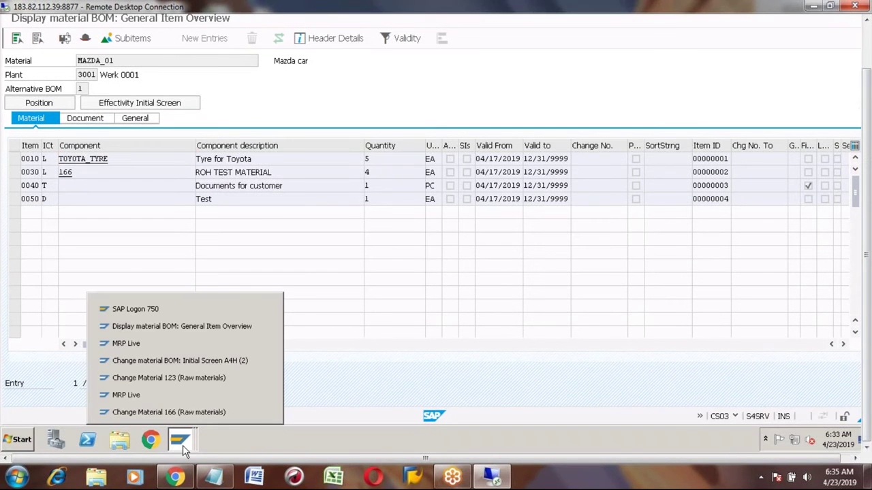
click(168, 362)
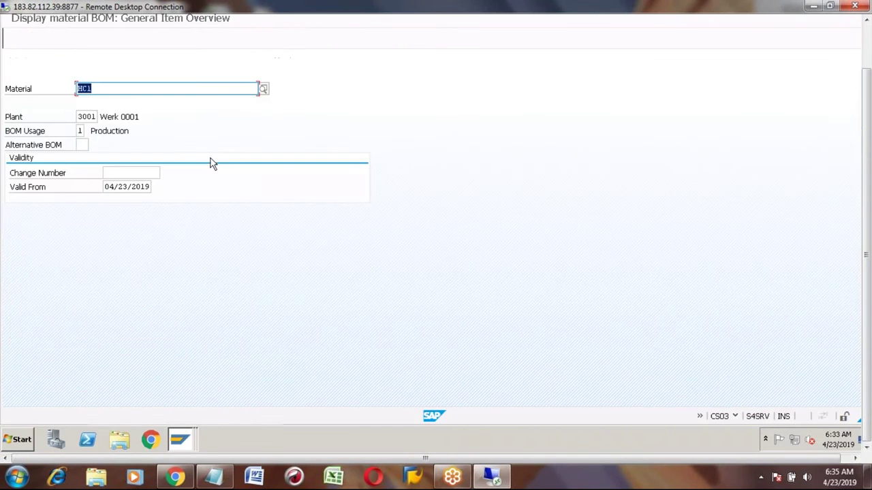
click(868, 41)
click(190, 49)
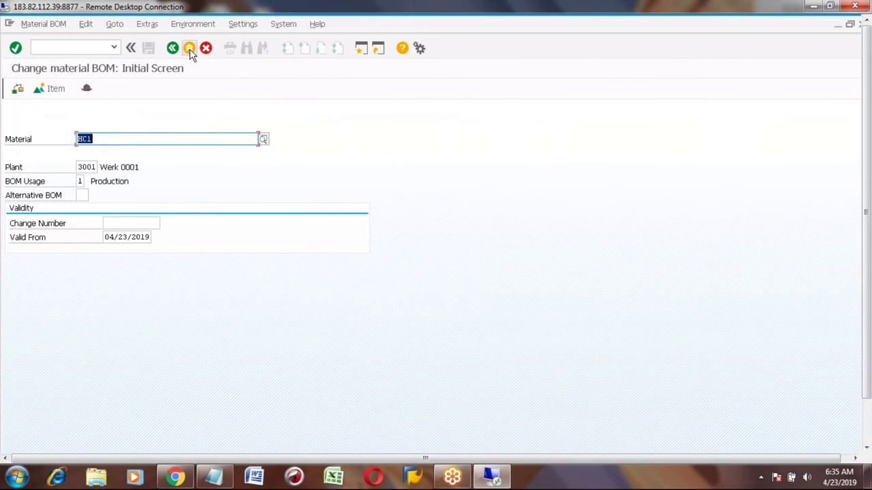
text(m)
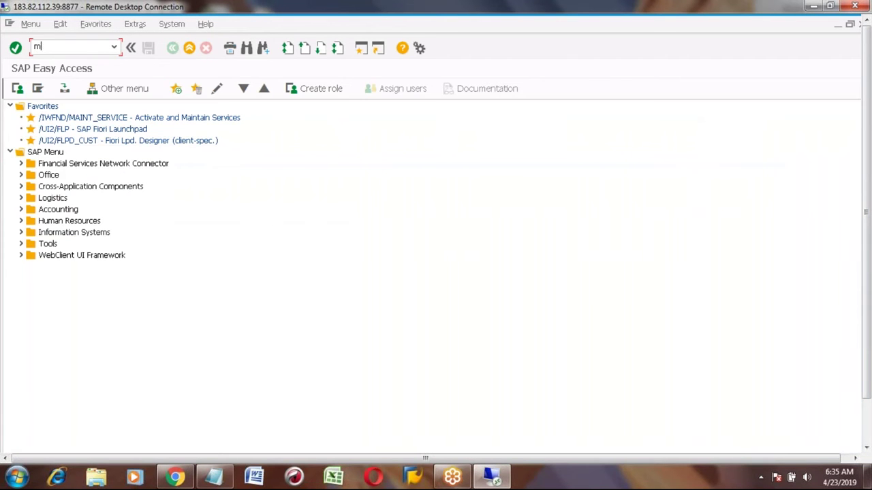
text(d04)
key(Return)
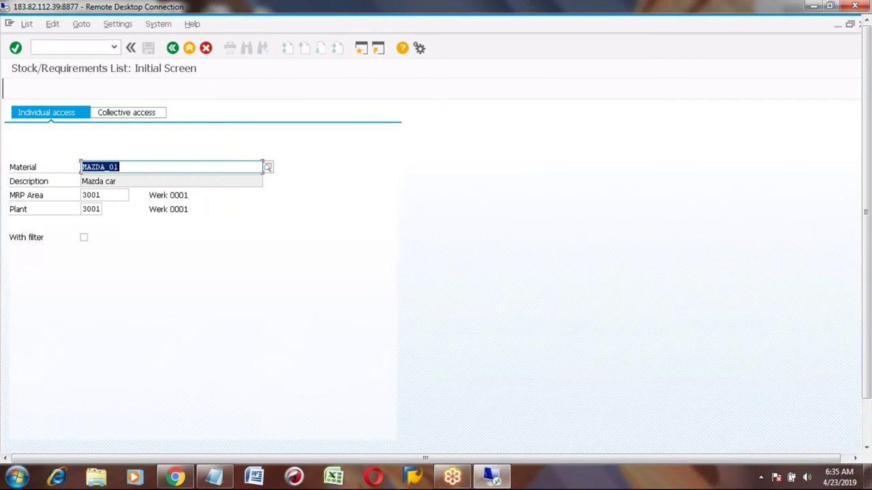
Set the material of the stock/requirements list to HONDA_TYRE from the entry history.
text(HC1)
key(BackSpace)
key(BackSpace)
key(BackSpace)
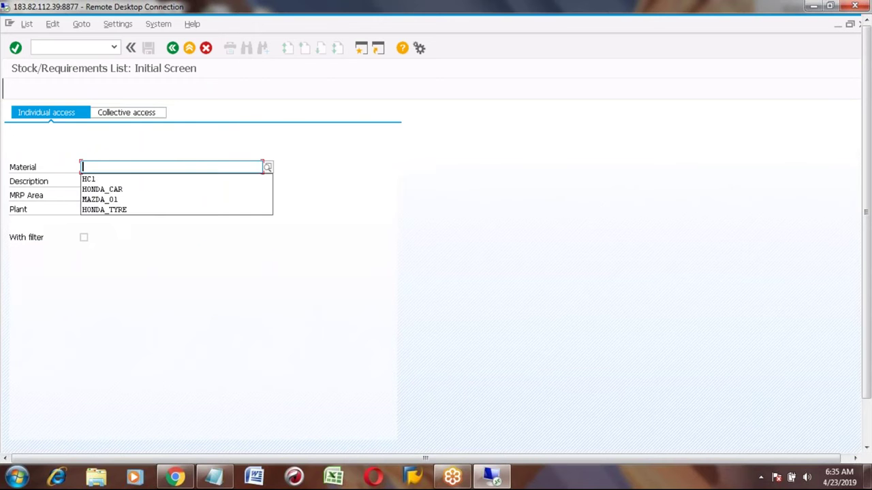
key(Down)
key(Down)
key(Down)
key(Down)
key(Return)
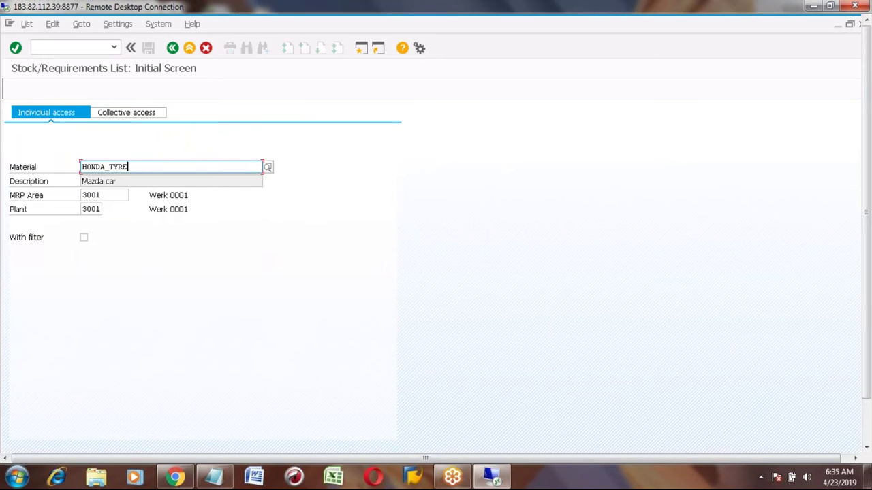
Close the Change Material 123 session and return to the stock/requirements list.
key(alt+Tab)
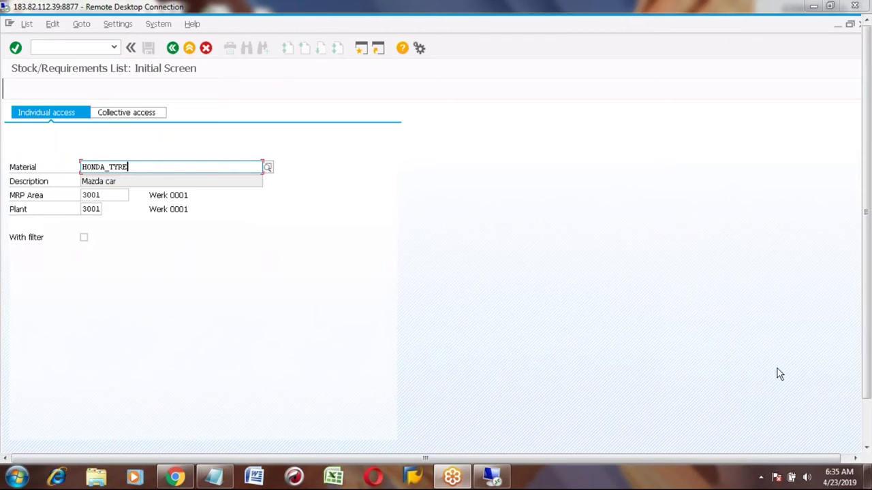
click(867, 439)
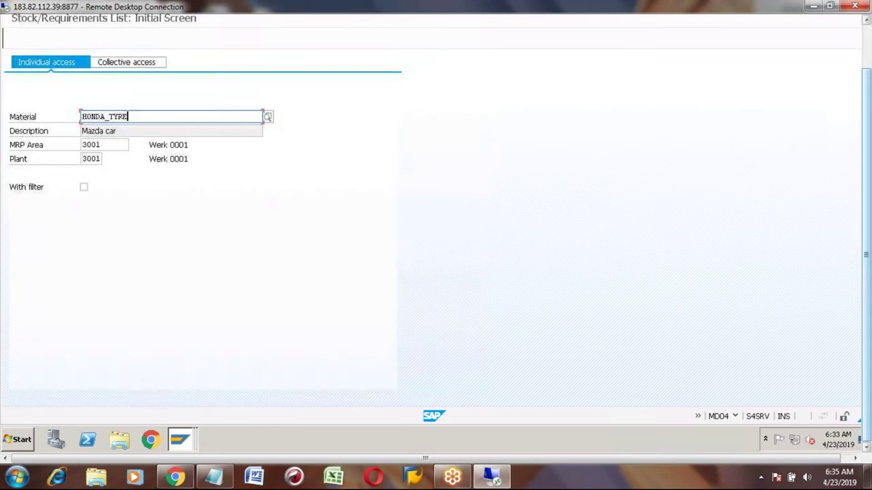
click(191, 446)
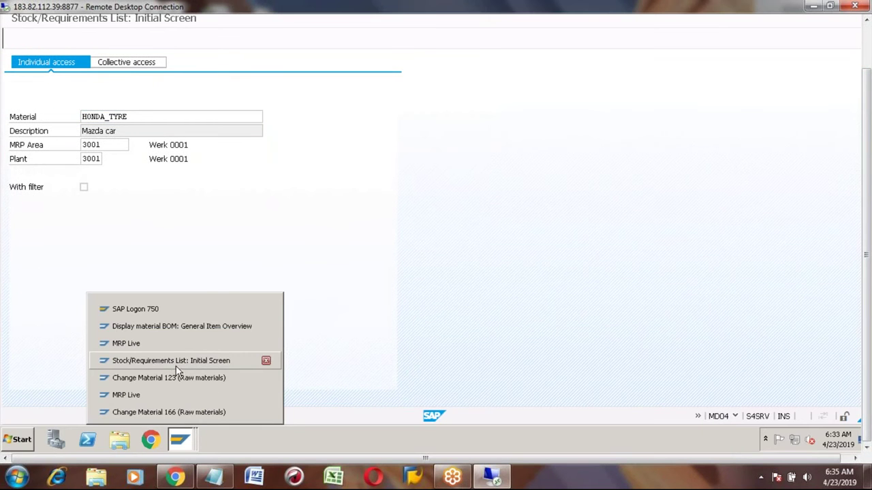
click(266, 379)
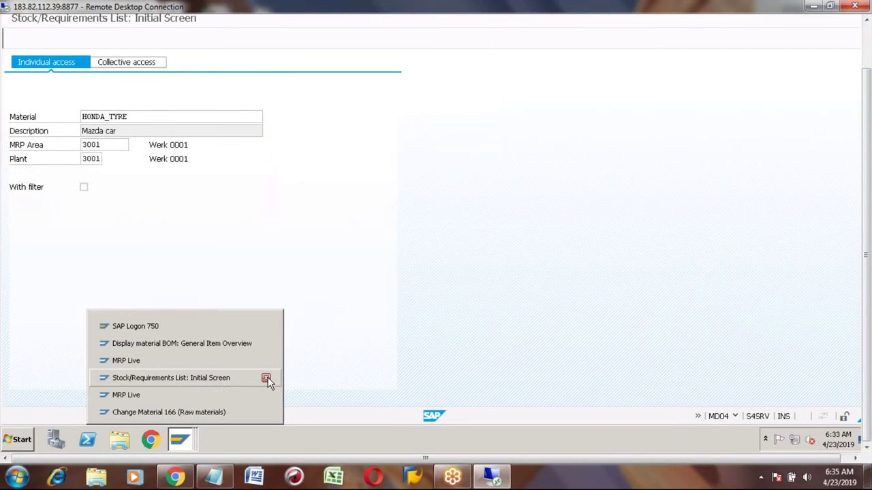
click(192, 378)
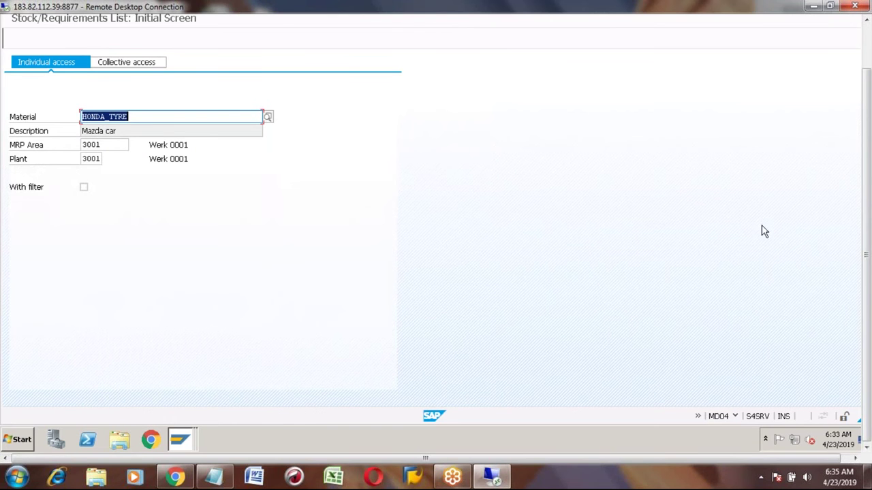
Switch to the MAZDA_01 BOM display and examine its header material and the TOYOTA_TYRE component.
click(181, 446)
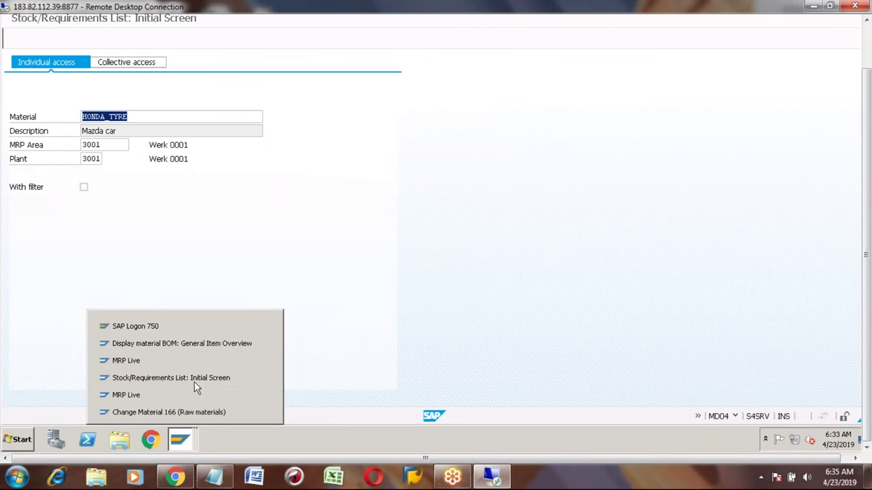
click(211, 343)
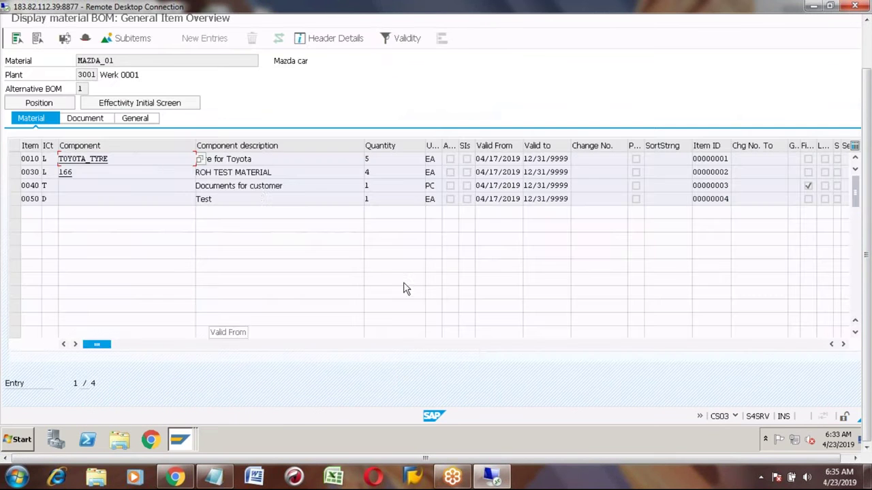
click(122, 60)
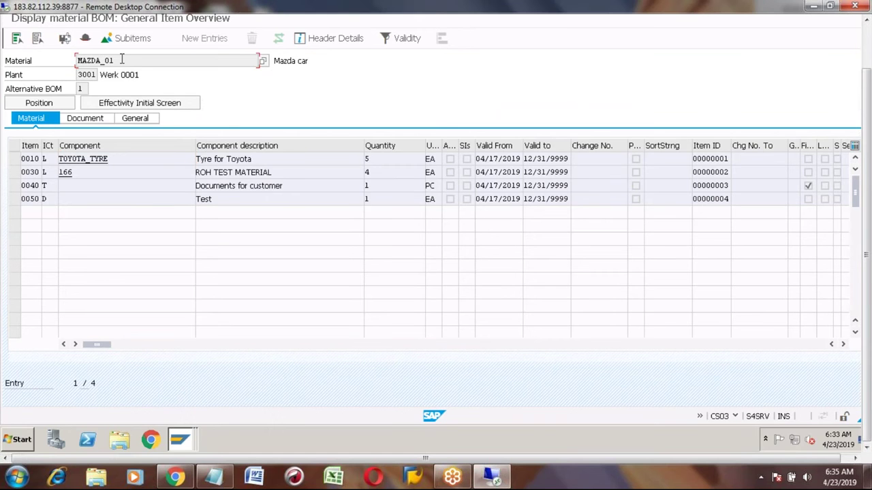
click(114, 159)
key(shift+Left)
key(shift+Left)
key(shift+Left)
key(shift+Left)
key(shift+Left)
key(shift+Left)
key(shift+Left)
key(shift+Left)
key(shift+Left)
key(shift+Left)
key(shift+Left)
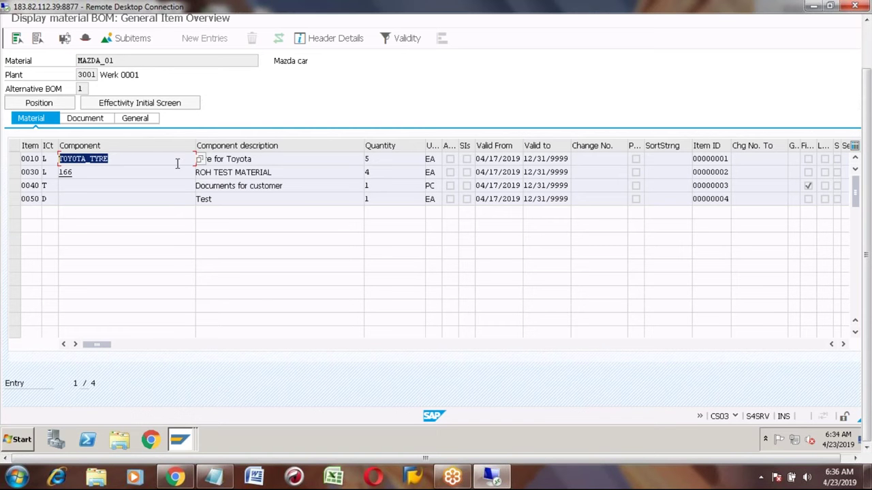
key(Left)
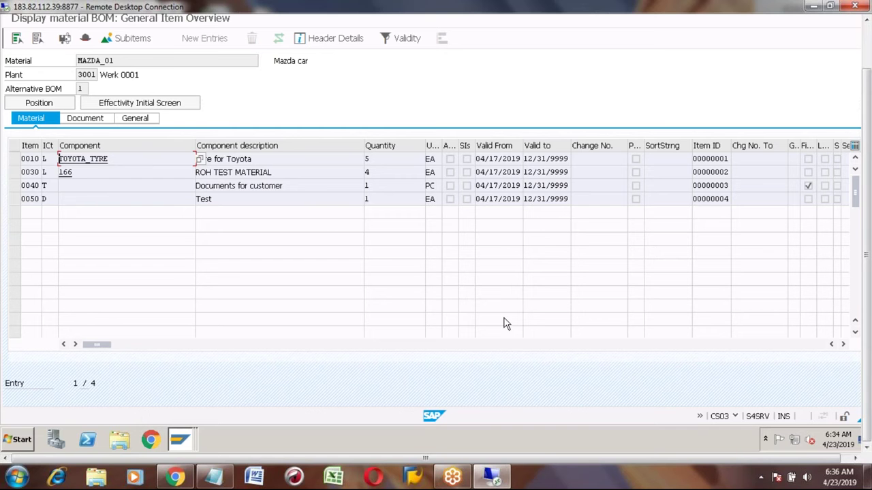
Close one of the two MRP Live sessions and switch to the remaining one.
click(180, 439)
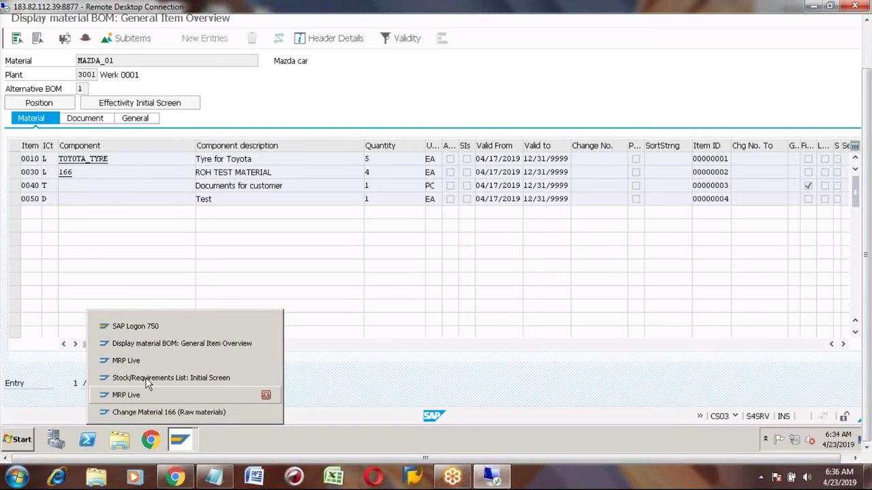
click(266, 395)
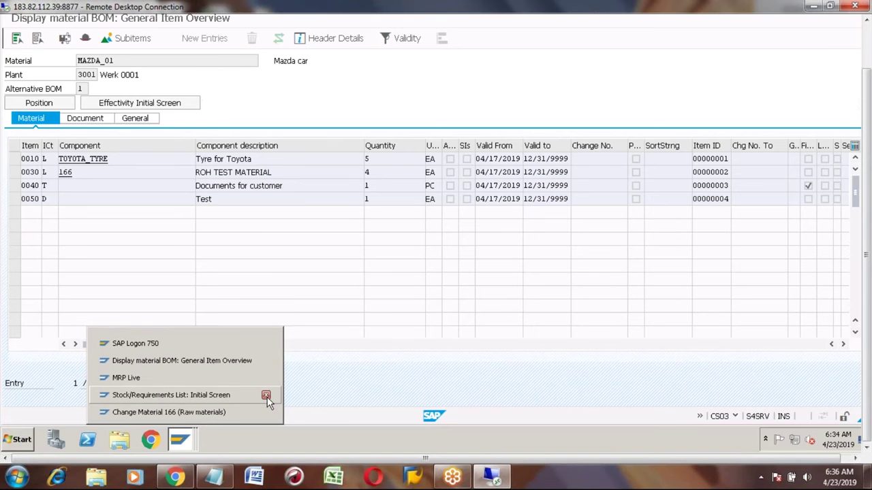
click(189, 361)
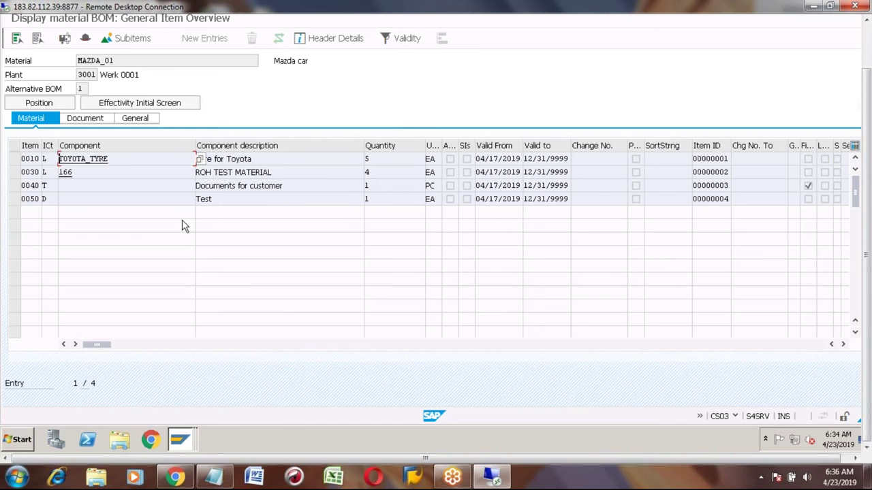
mouse_move(185, 436)
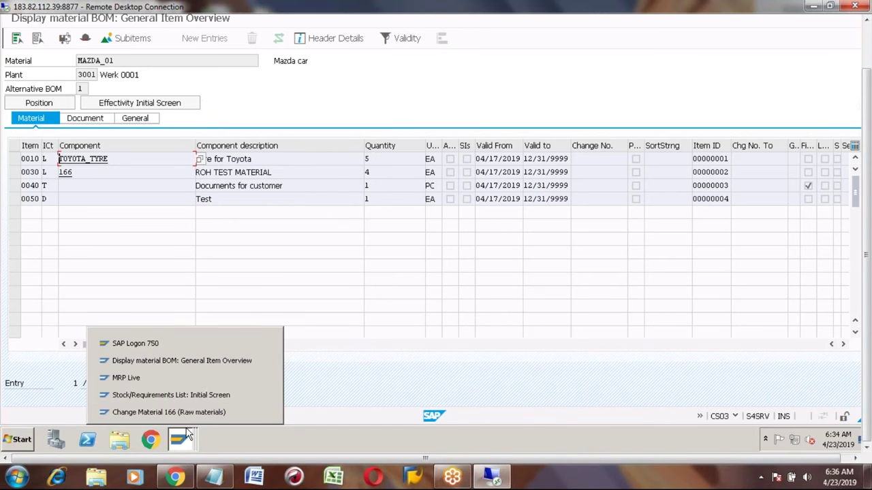
click(156, 383)
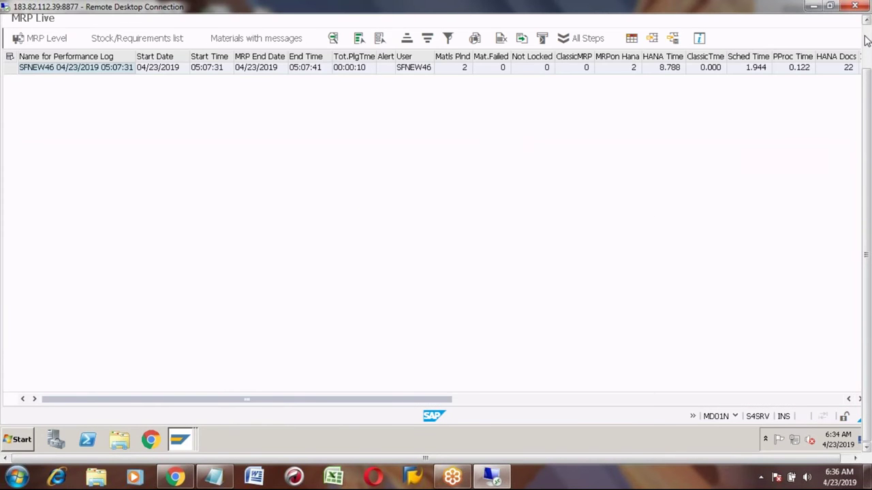
Exit the MRP Live results and selection back to SAP Easy Access, and leave the Change Material 166 session.
click(172, 49)
click(173, 49)
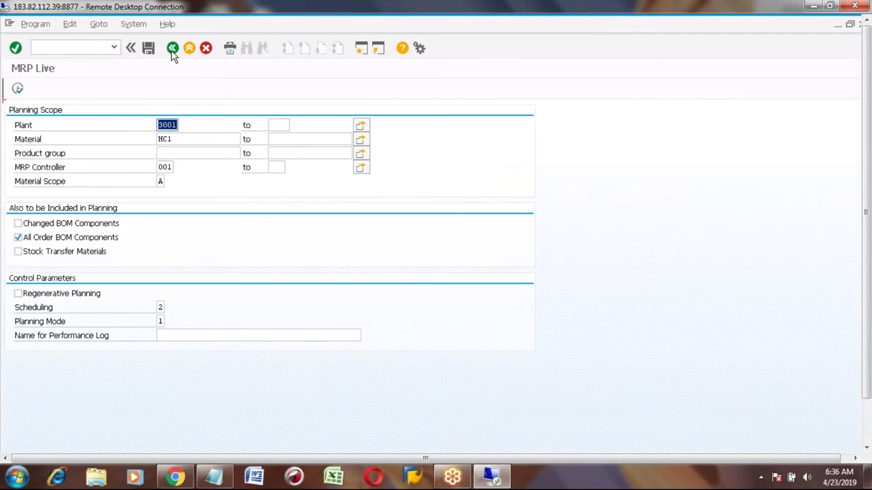
click(867, 428)
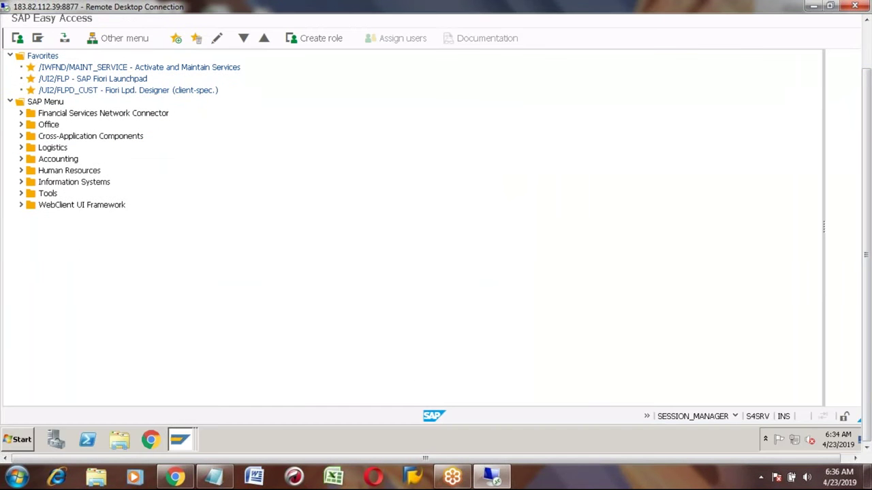
click(180, 439)
click(174, 410)
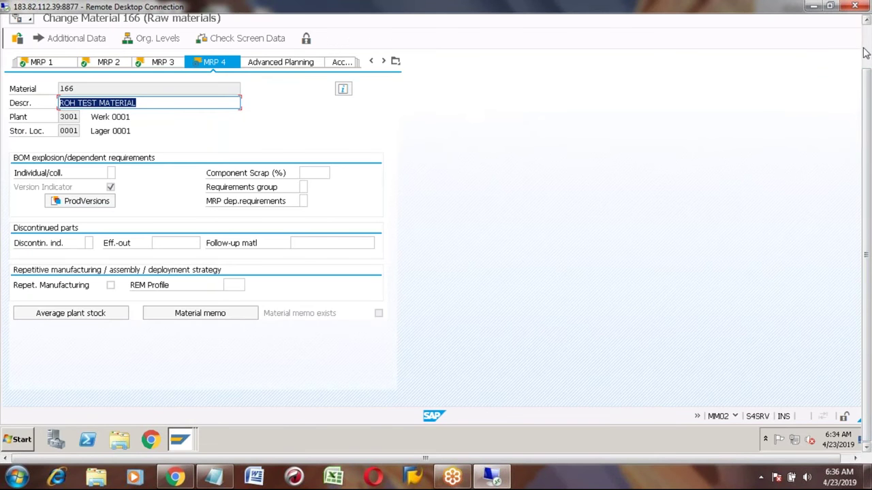
click(189, 46)
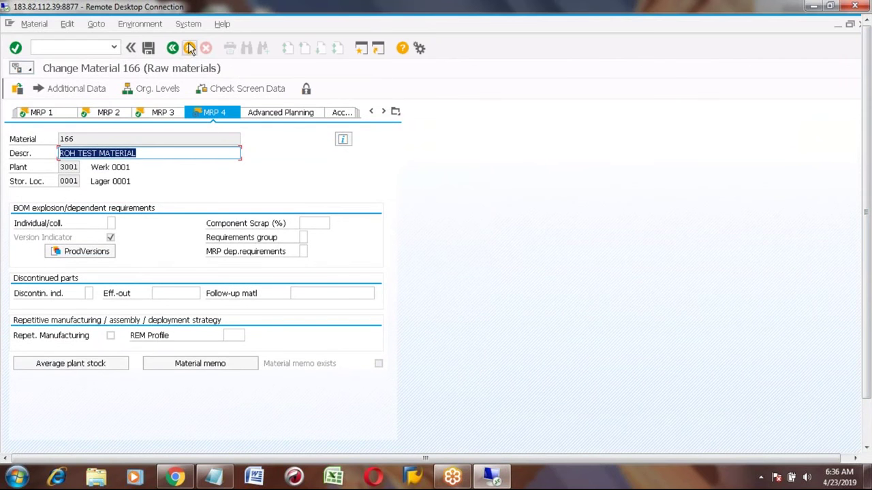
click(220, 268)
Open the stock/requirements list (MD04) for TOYOTA_TYRE and examine its purchase requisitions.
text(md04)
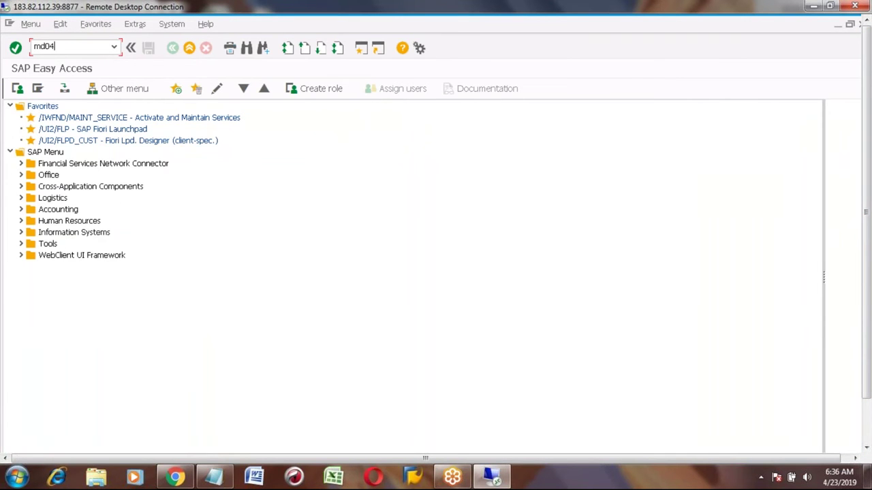
key(Return)
text(TOYOTA_TYRE)
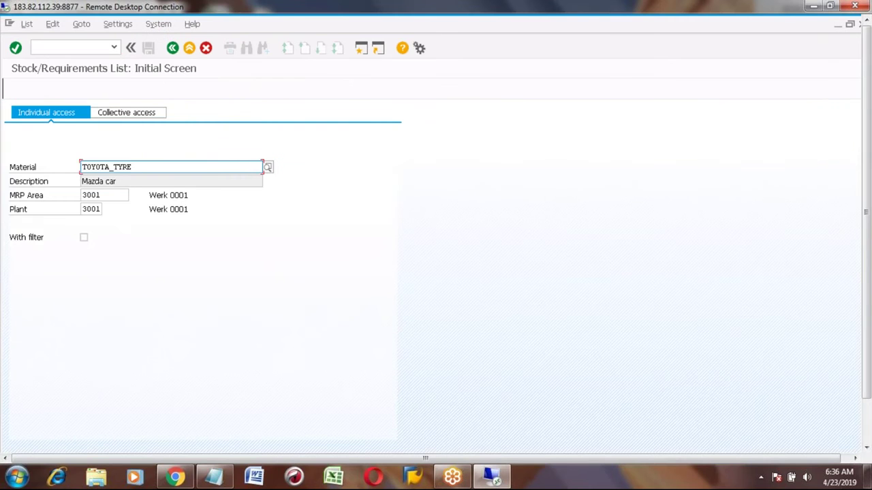
key(Return)
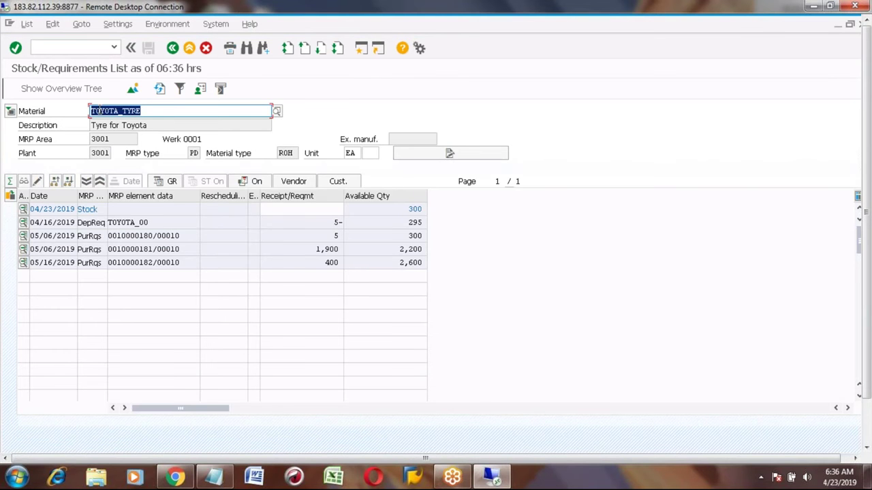
click(145, 114)
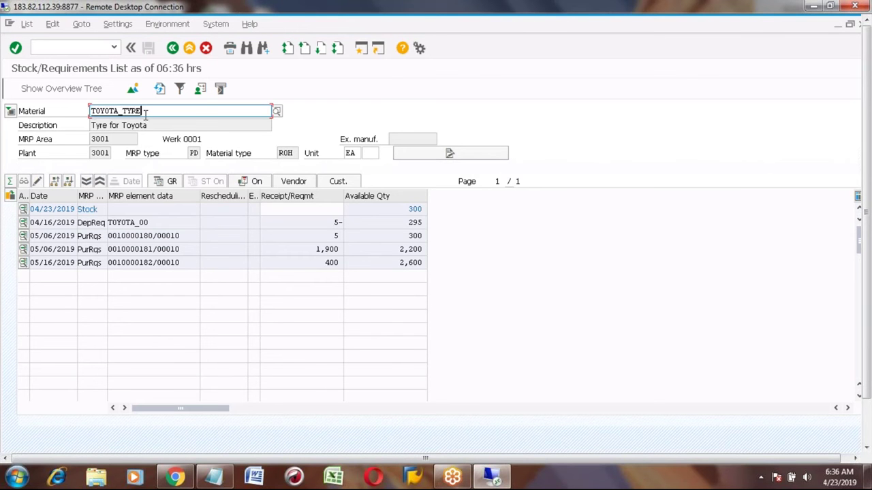
click(89, 237)
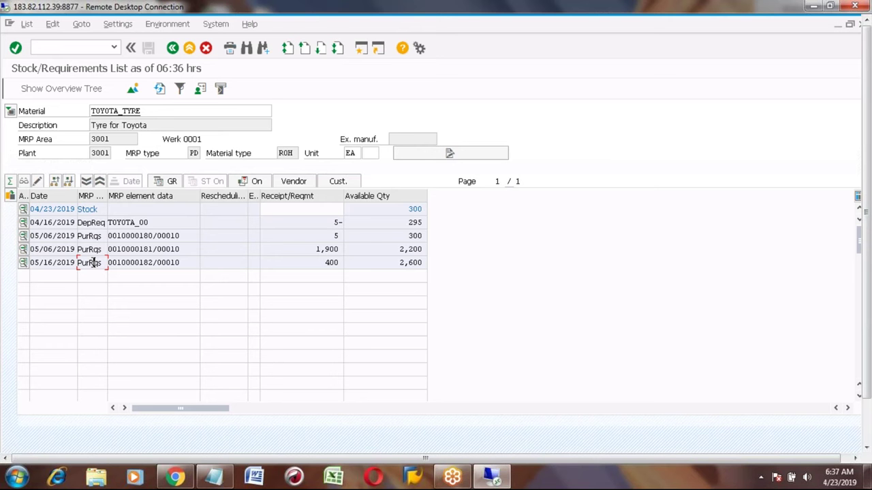
Open the 5 EA TOYOTA_TYRE purchase requisition in change mode, delete its item 10 and save the requisition.
click(22, 237)
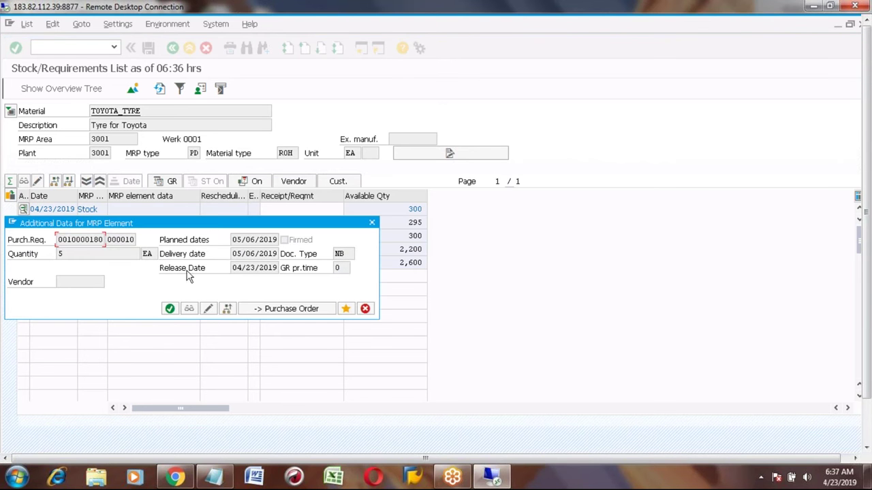
click(209, 308)
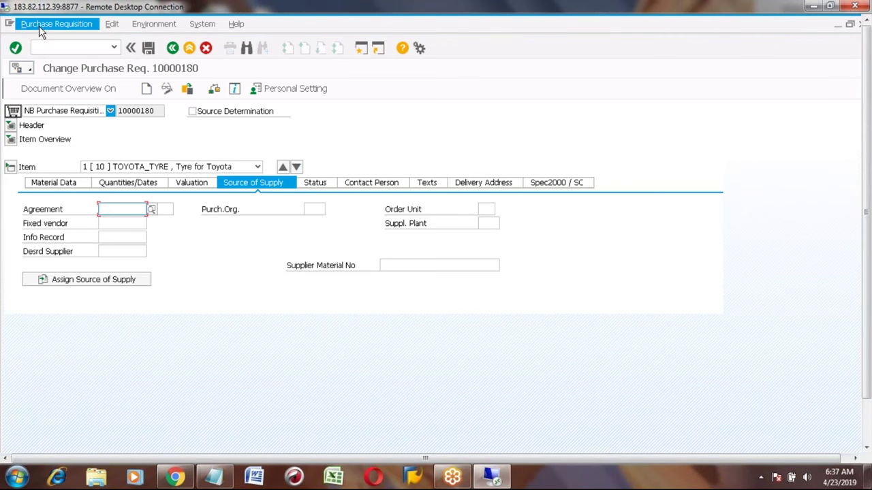
click(39, 27)
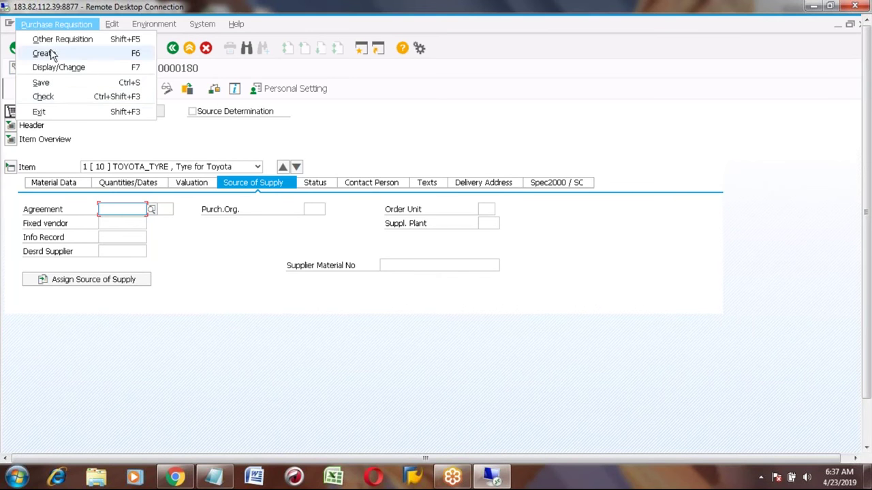
click(169, 138)
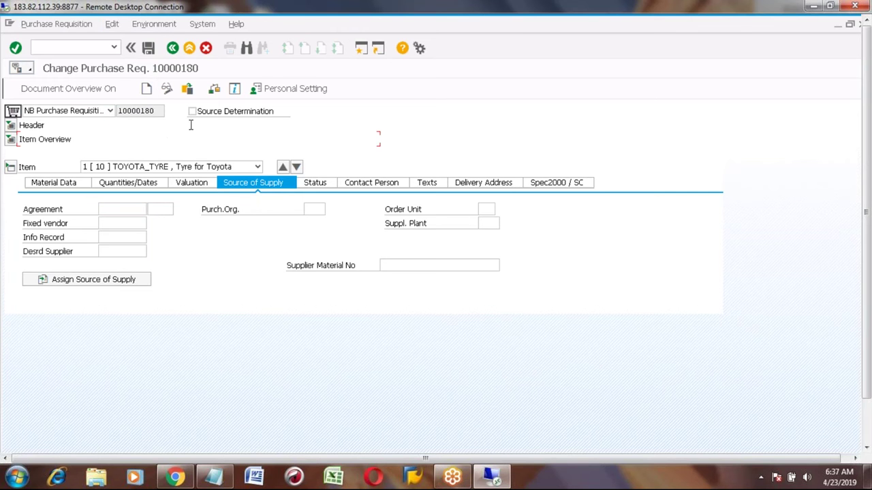
click(12, 140)
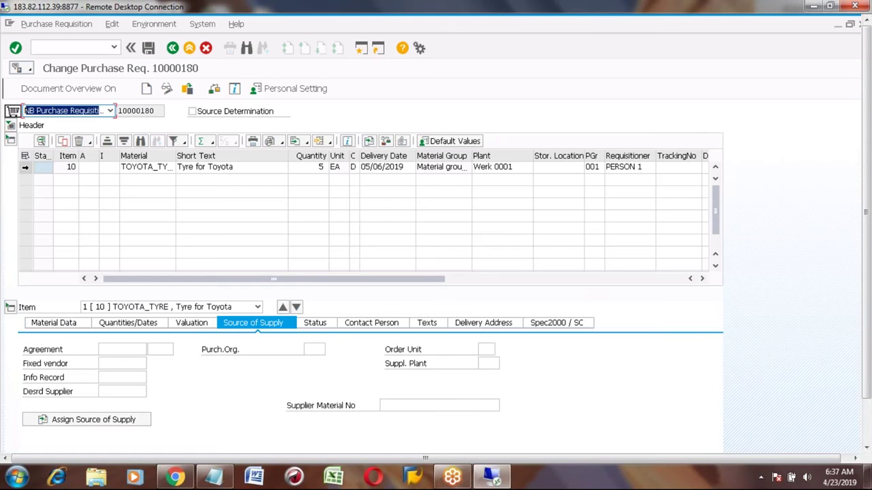
click(25, 167)
click(79, 140)
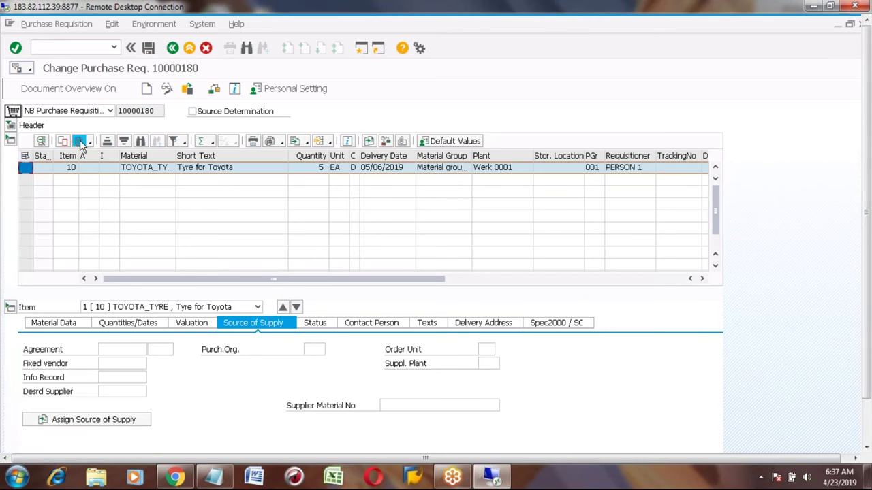
click(166, 281)
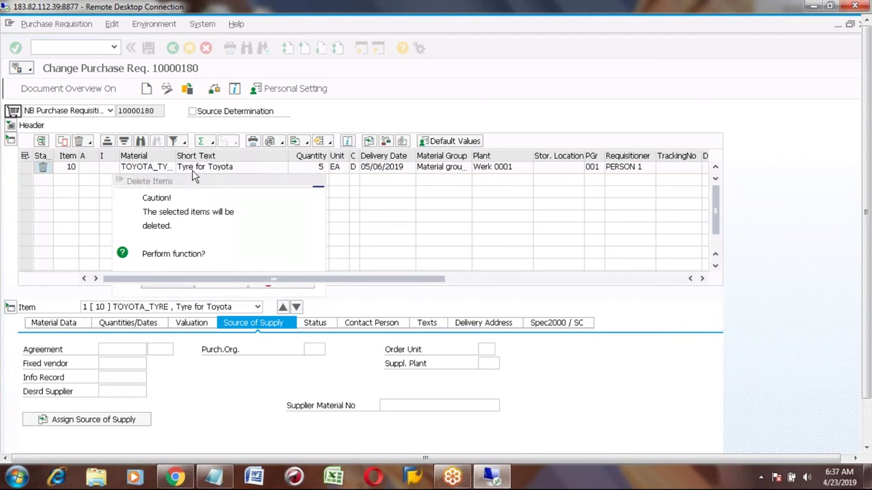
click(149, 48)
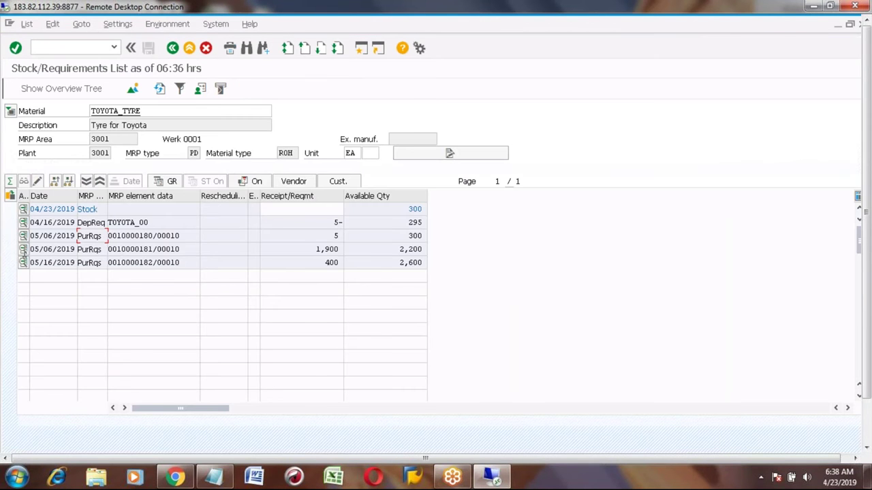
Delete item 10 of the 1,900 EA TOYOTA_TYRE purchase requisition, save it and refresh the stock/requirements list.
click(23, 249)
click(208, 324)
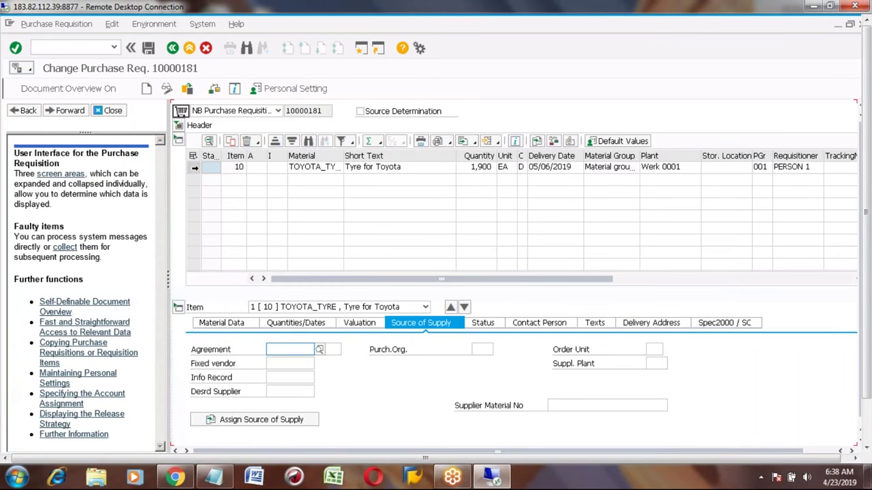
click(193, 167)
click(247, 141)
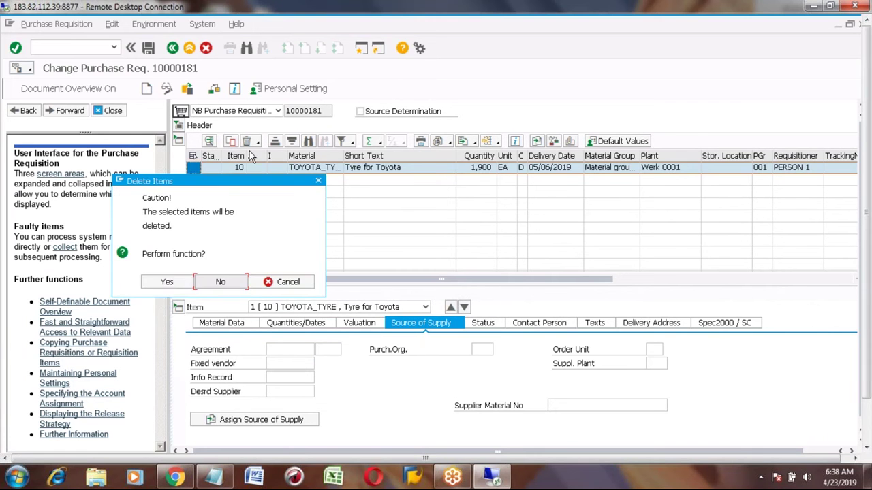
click(167, 282)
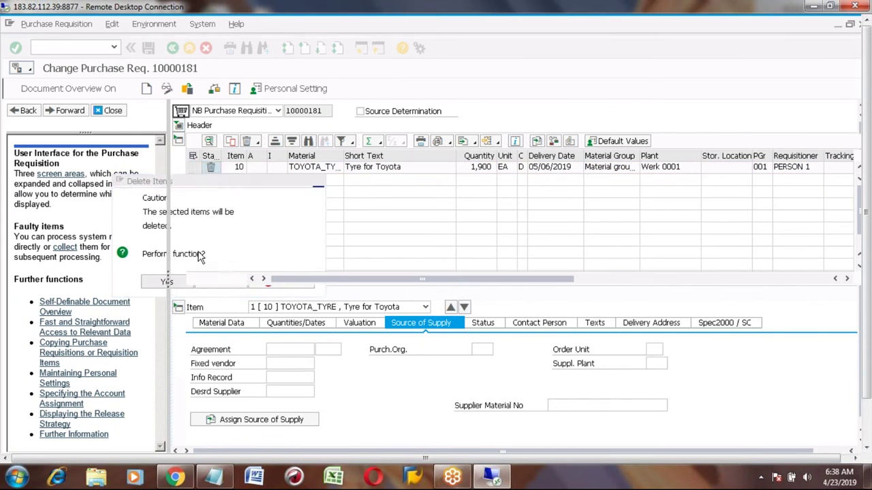
click(148, 49)
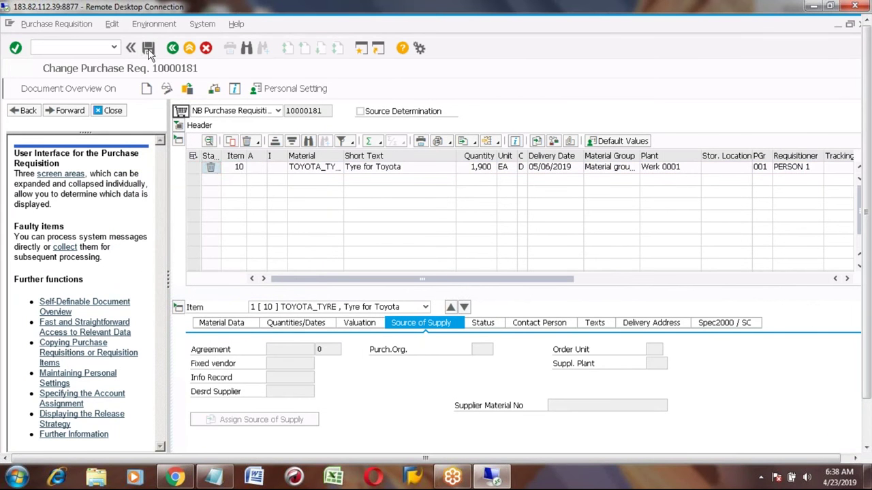
click(161, 91)
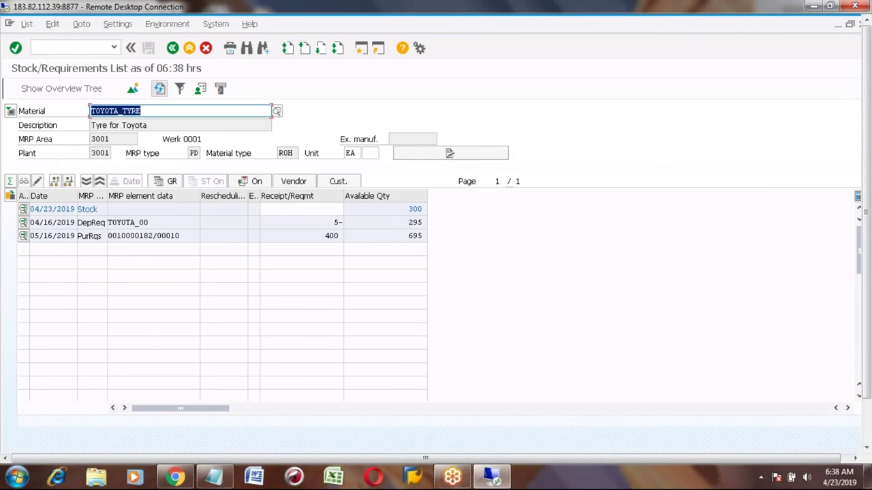
Delete item 10 of the 400 EA TOYOTA_TYRE purchase requisition, save it and refresh the stock/requirements list.
click(22, 235)
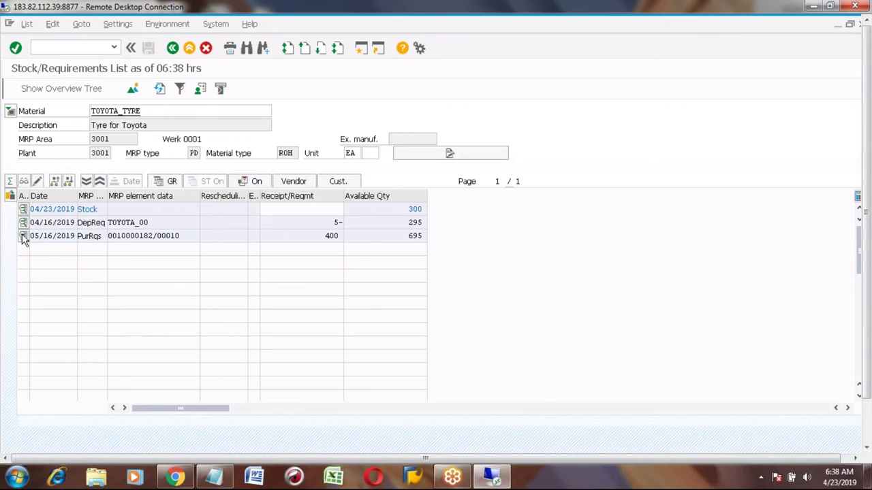
click(208, 309)
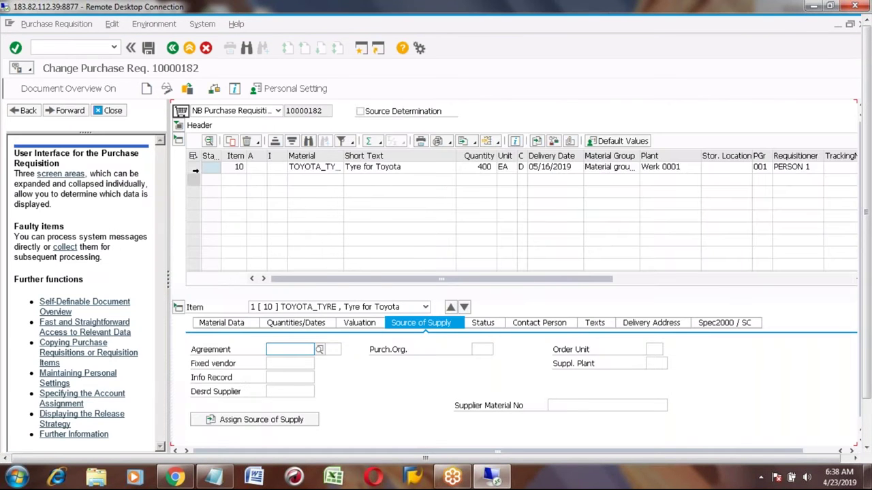
click(193, 167)
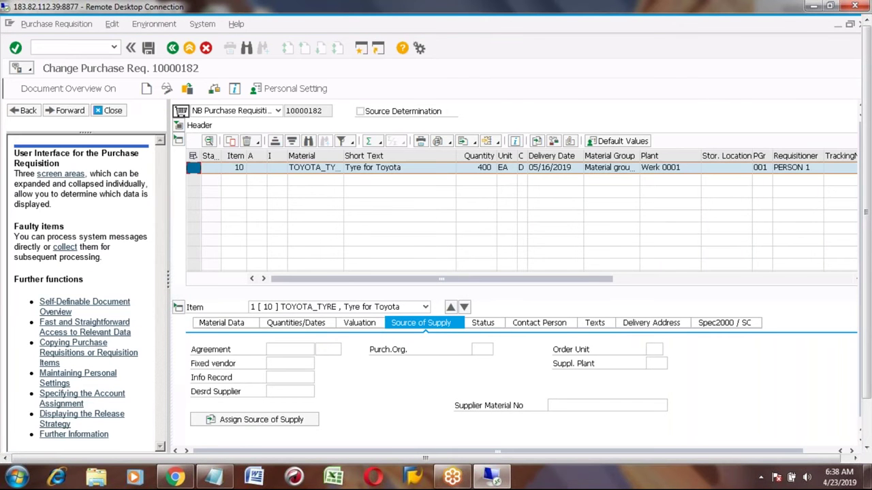
click(246, 141)
click(168, 283)
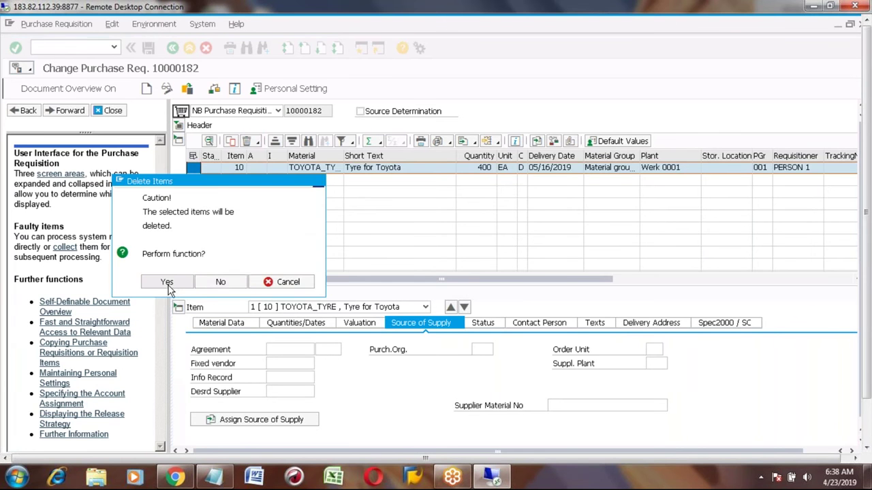
click(148, 48)
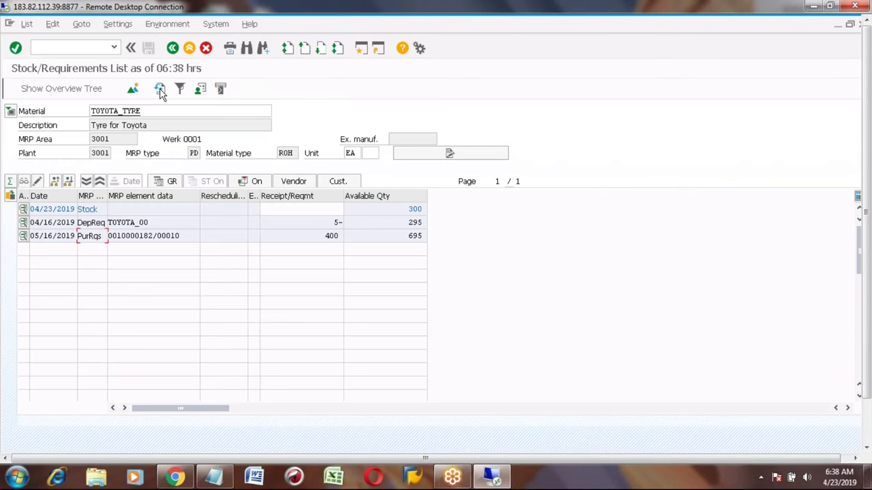
click(160, 90)
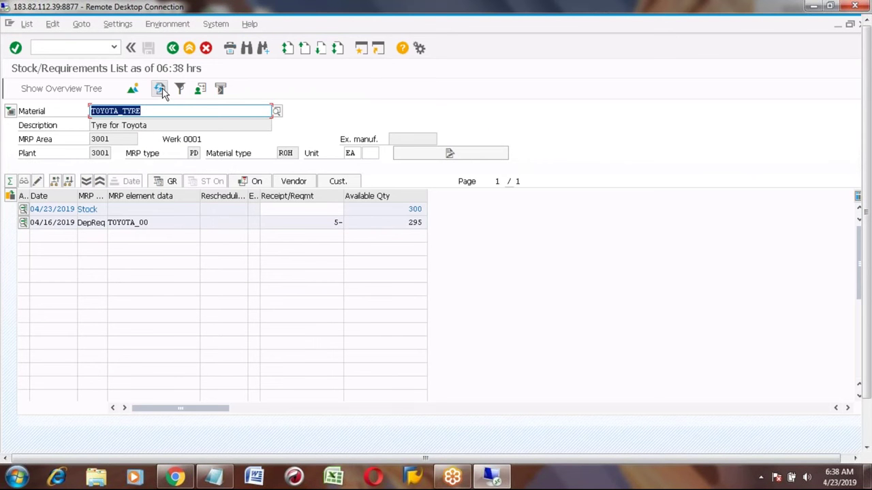
Exit the TOYOTA_TYRE stock/requirements list to SAP Easy Access, and exit the other session's HONDA_TYRE initial screen as well.
click(172, 49)
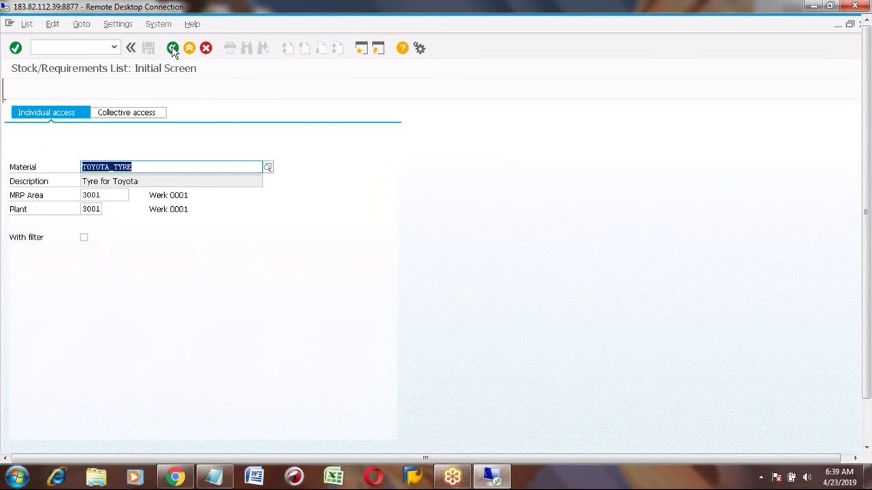
click(173, 49)
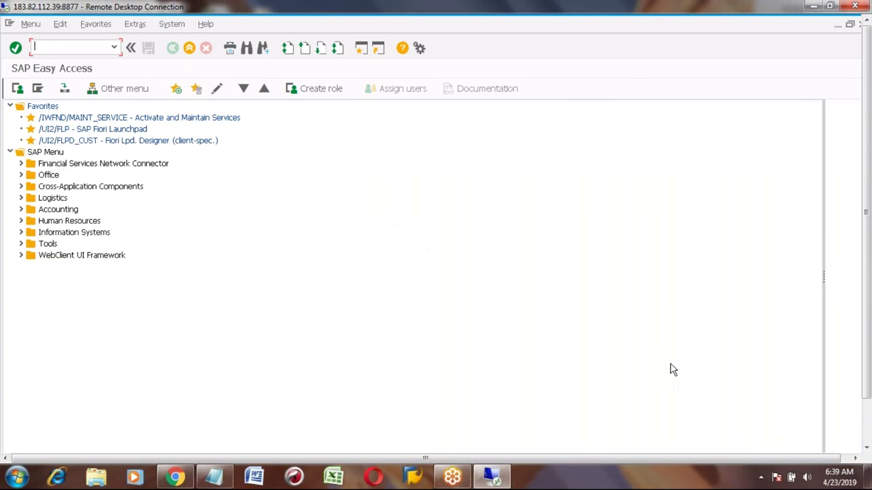
click(866, 448)
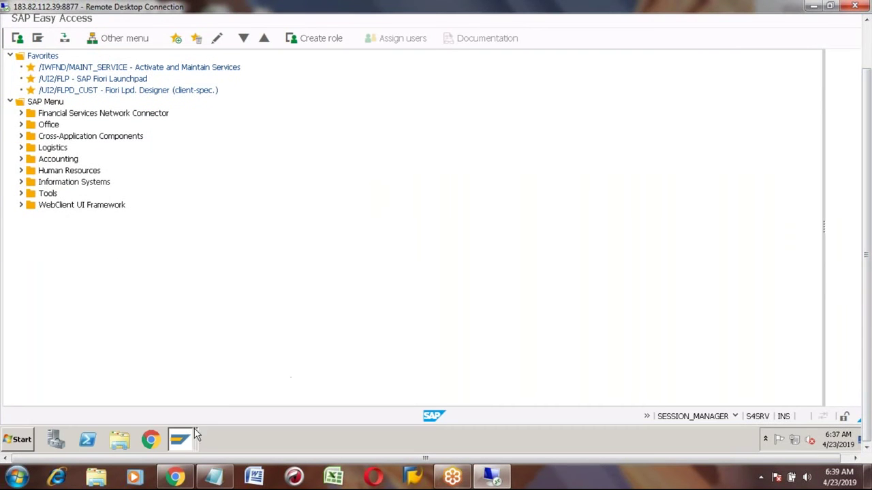
click(181, 443)
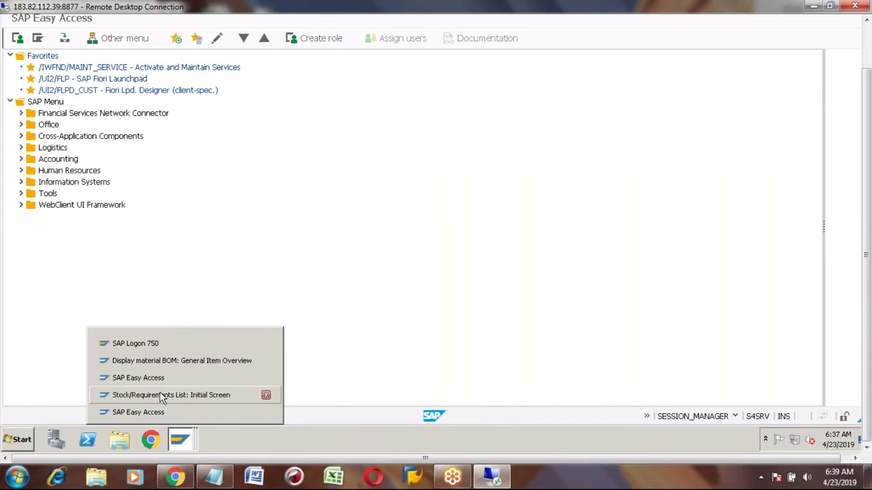
click(159, 395)
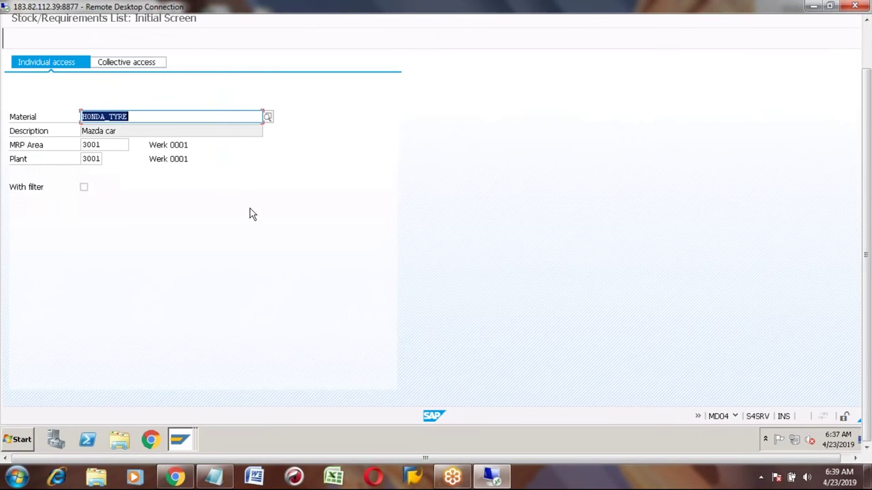
click(866, 75)
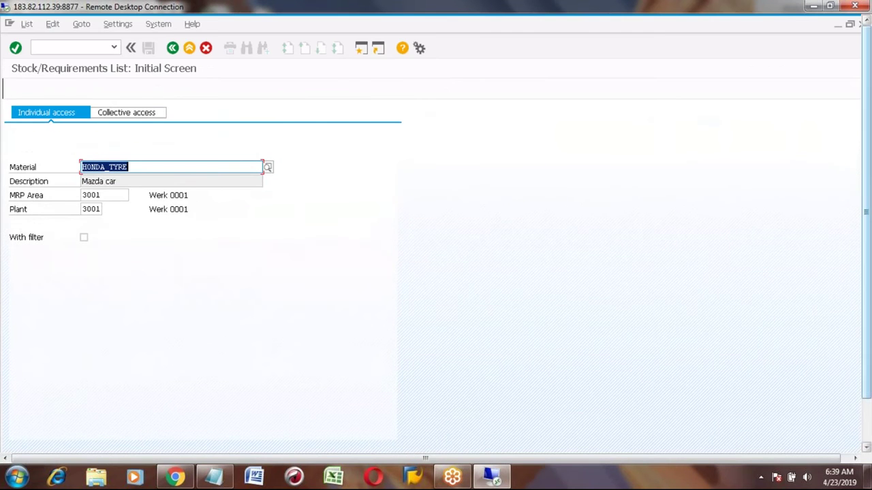
click(172, 47)
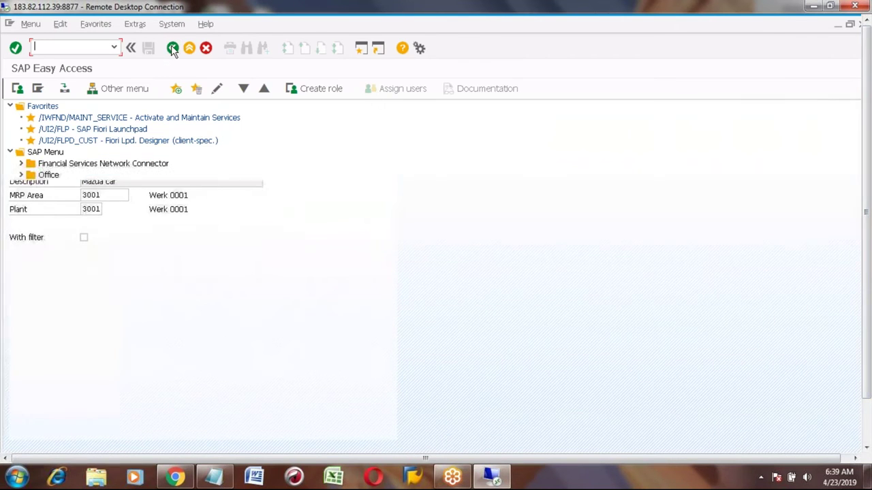
Switch to the material BOM display session and review header material MAZDA_01 and its TOYOTA_TYRE component.
click(867, 425)
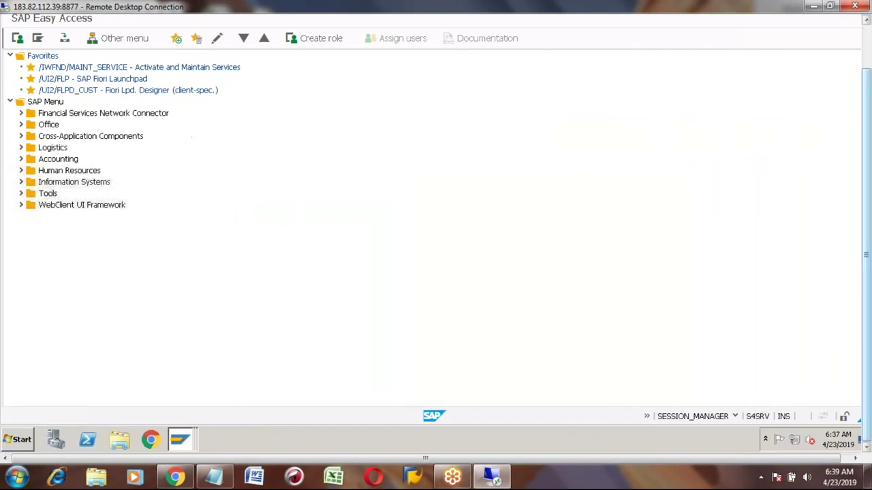
click(188, 439)
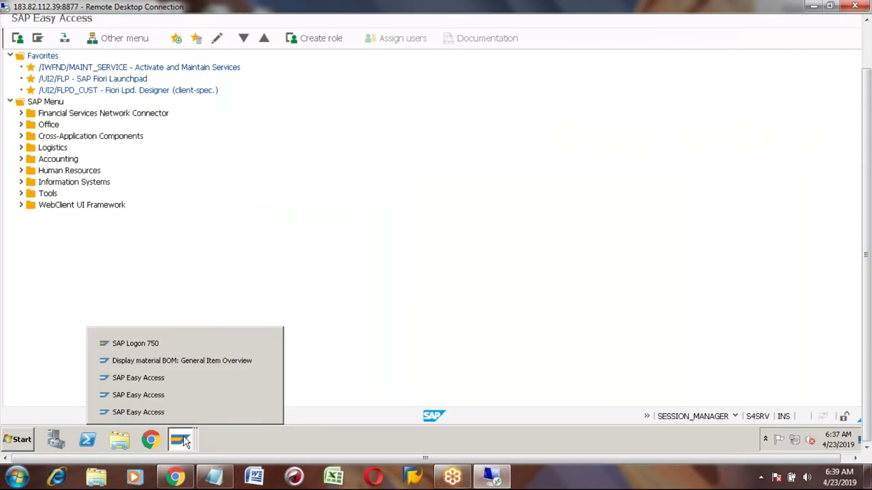
click(156, 363)
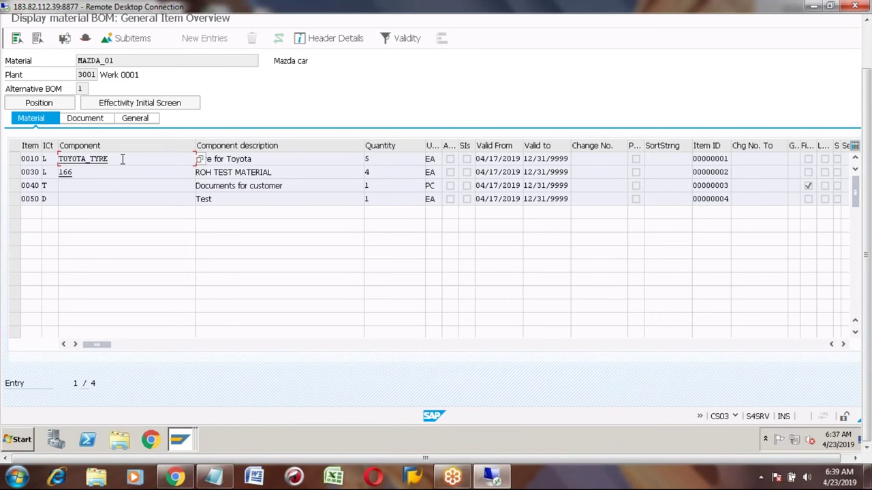
drag(121, 159, 64, 159)
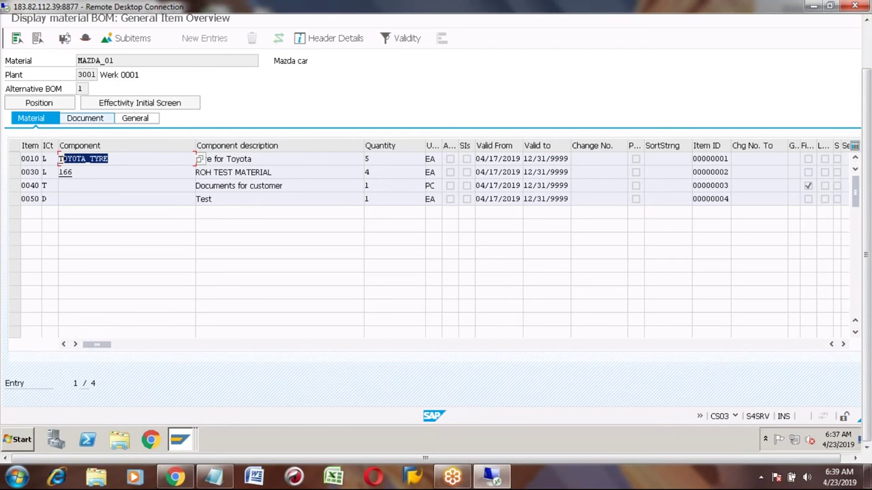
click(120, 62)
drag(119, 62, 68, 59)
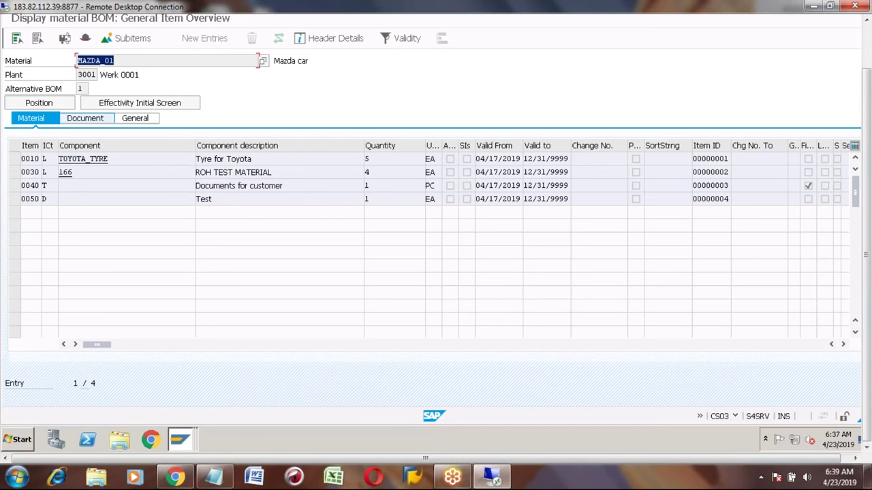
click(504, 349)
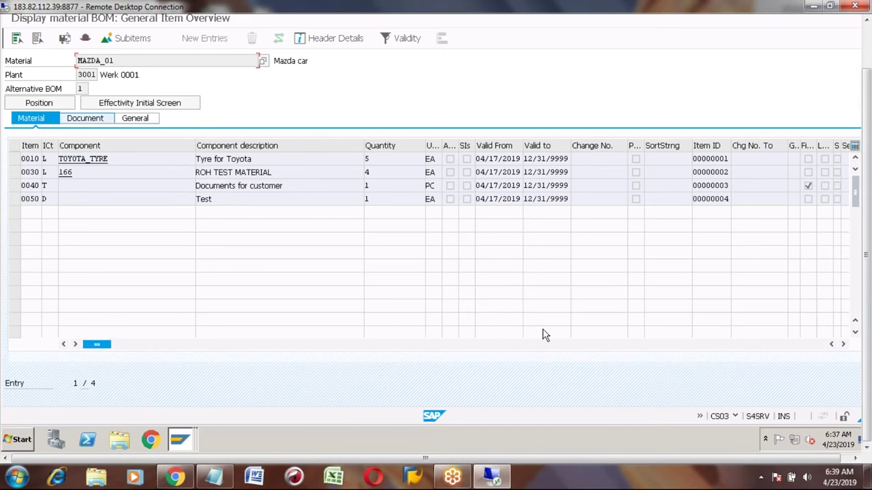
In a free SAP Easy Access session, start transaction MD01N and set the planning material to MAZDA_01.
click(180, 439)
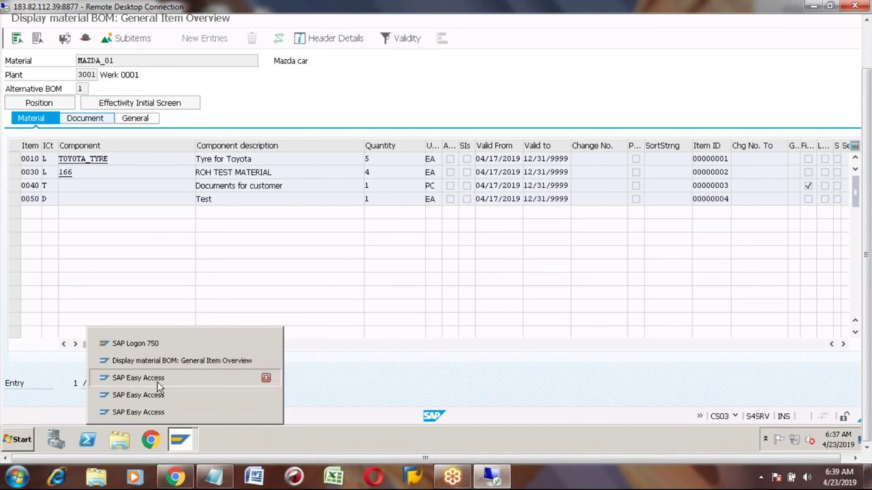
click(159, 384)
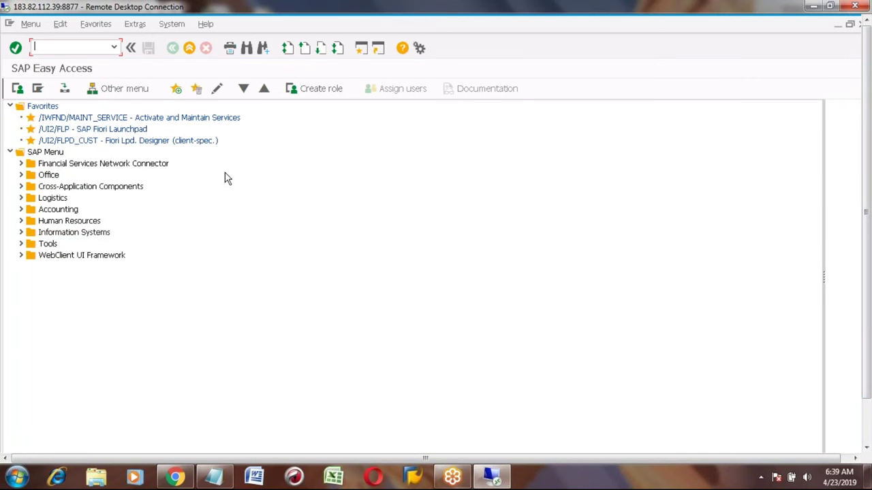
text(md01n)
key(Return)
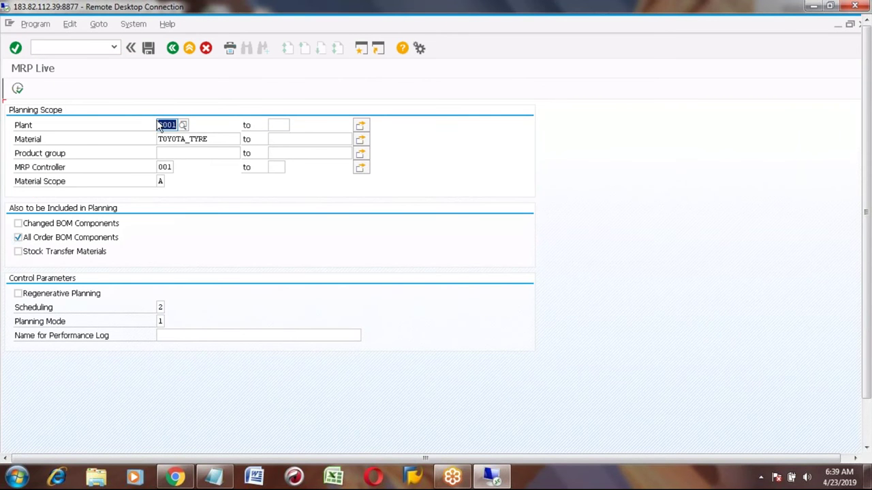
key(Tab)
key(Tab)
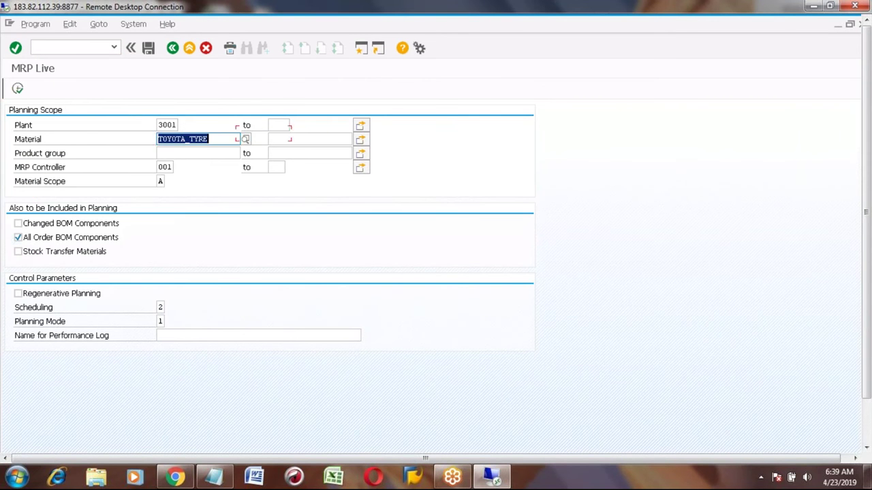
text(MAZDA_01)
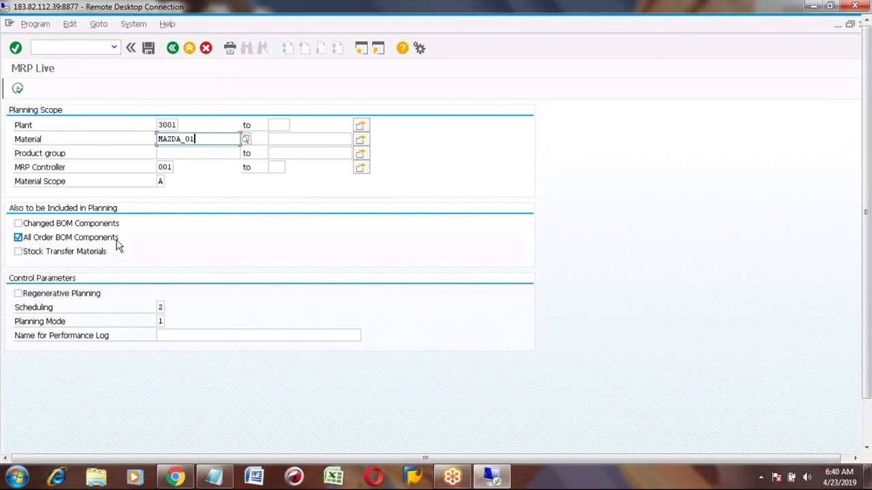
Set the planning mode to 3, Delete and Recreate Planning Data, and execute the MRP Live run.
click(160, 321)
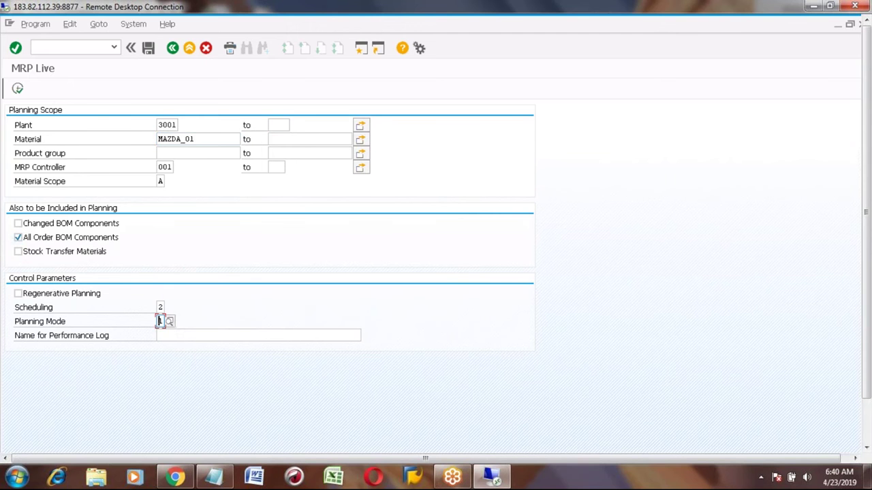
click(170, 322)
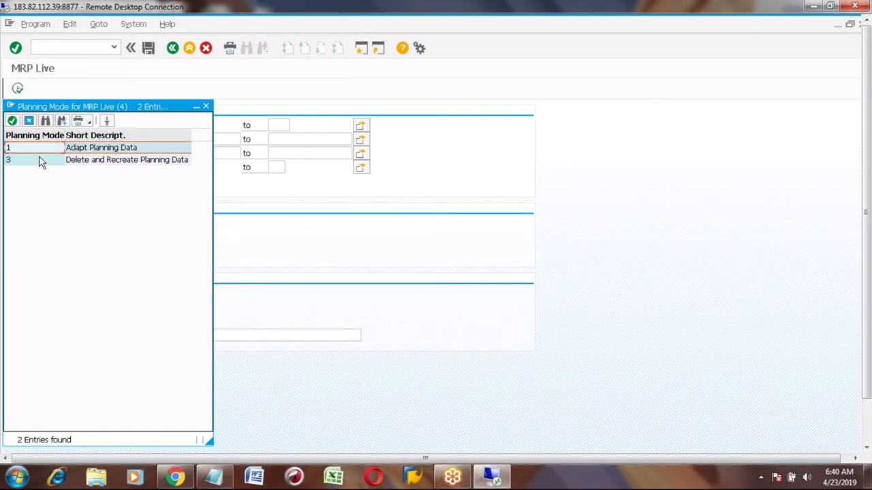
double_click(39, 160)
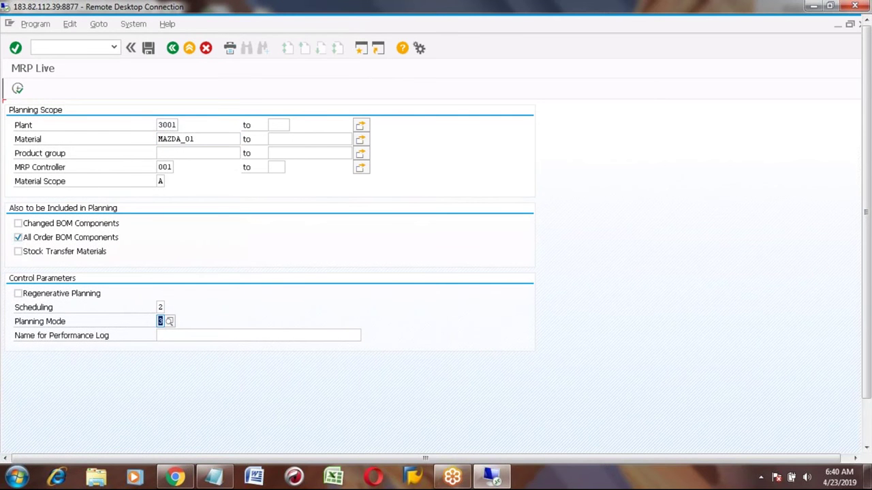
click(17, 90)
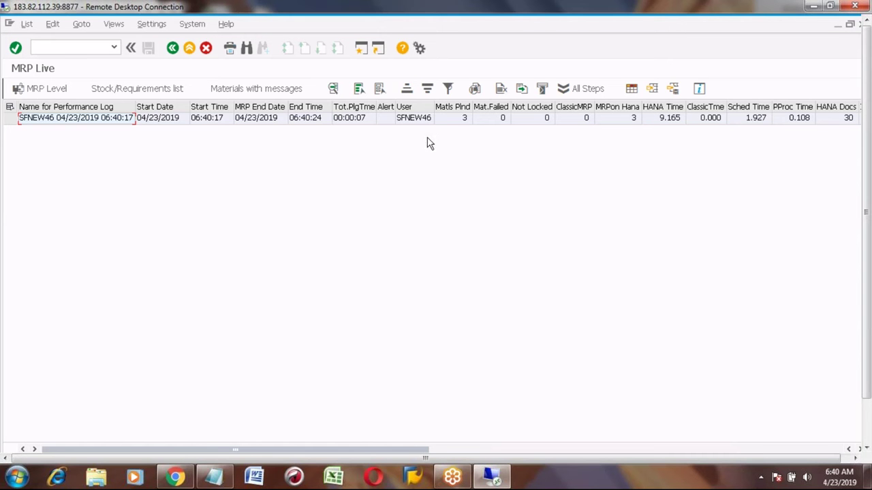
Examine the MRP Live result line across all columns, including materials planned, planning mode and selection condition.
click(449, 106)
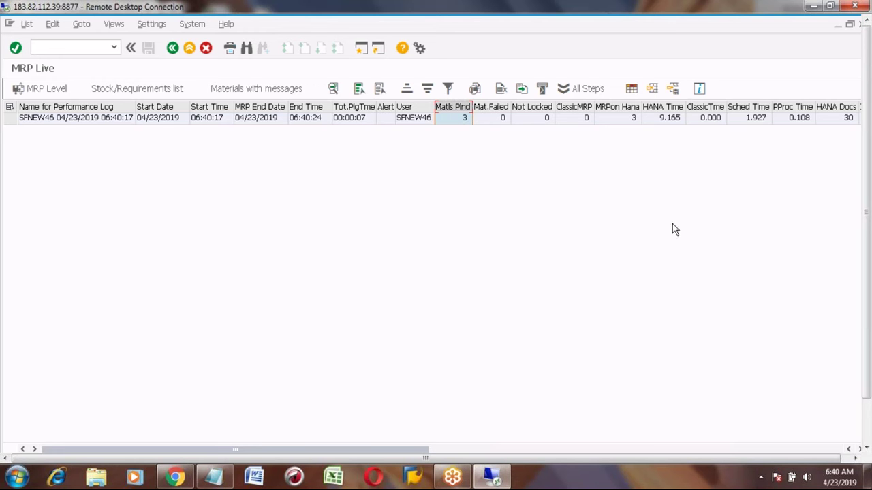
click(859, 451)
click(860, 451)
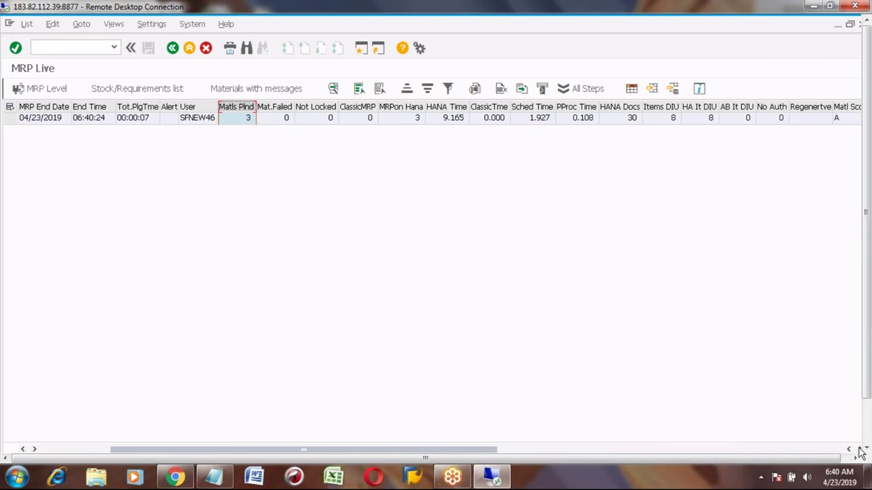
click(859, 451)
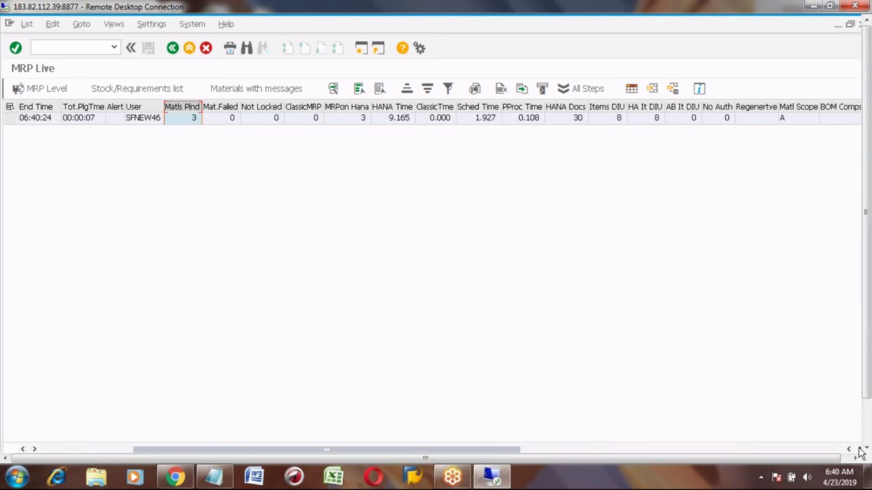
click(859, 451)
click(859, 451)
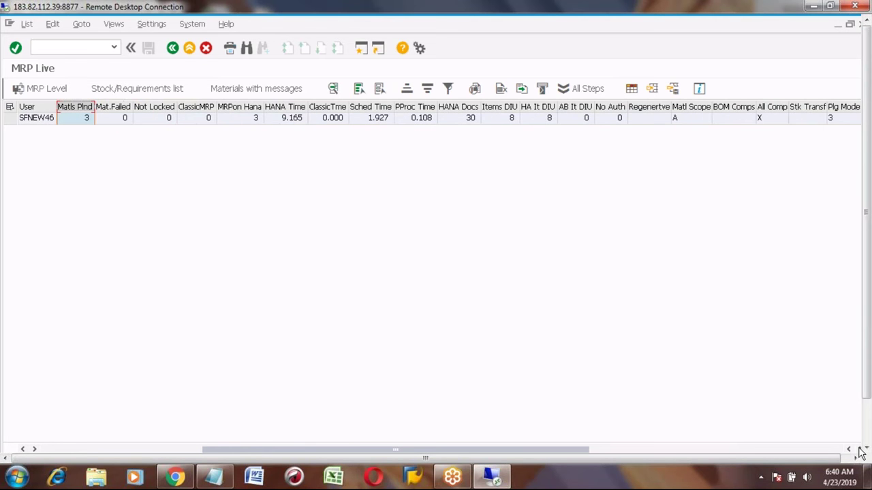
click(860, 451)
click(859, 451)
click(859, 451)
click(859, 451)
click(860, 451)
click(859, 451)
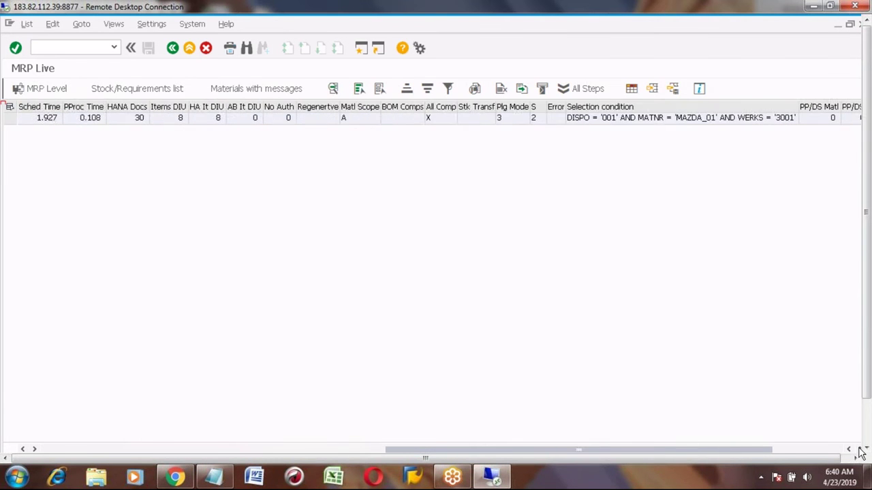
click(860, 451)
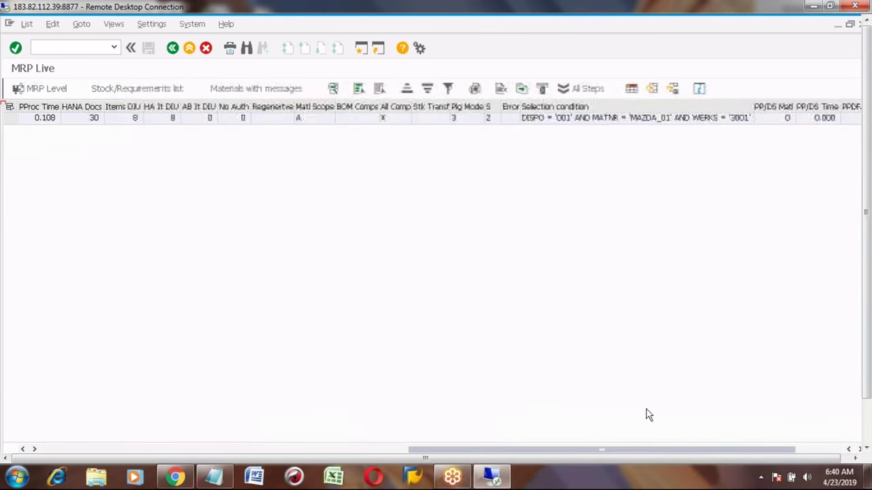
click(58, 451)
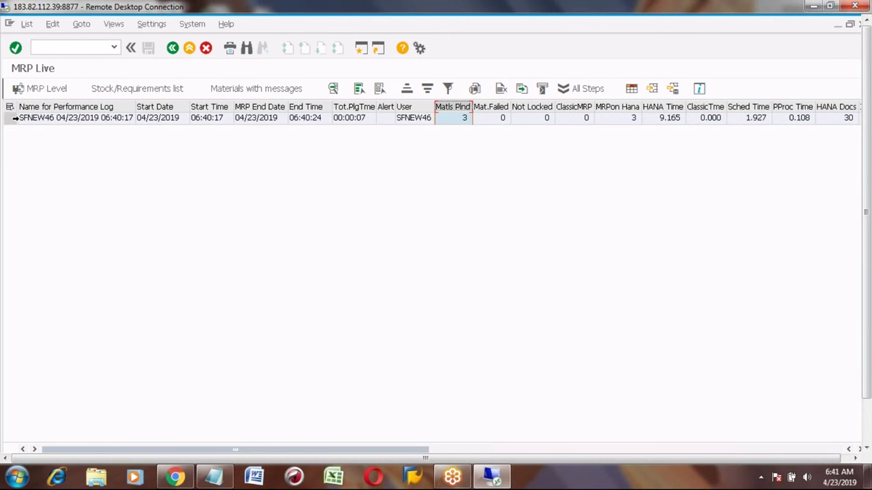
Open the run's performance log per low-level code and check the planned orders created, purchase requisitions created and purchase requisitions updated columns.
click(11, 118)
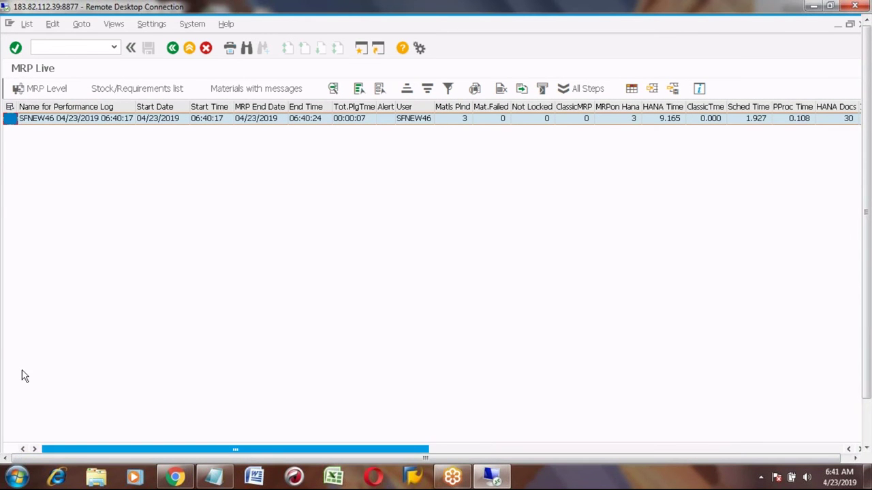
click(30, 89)
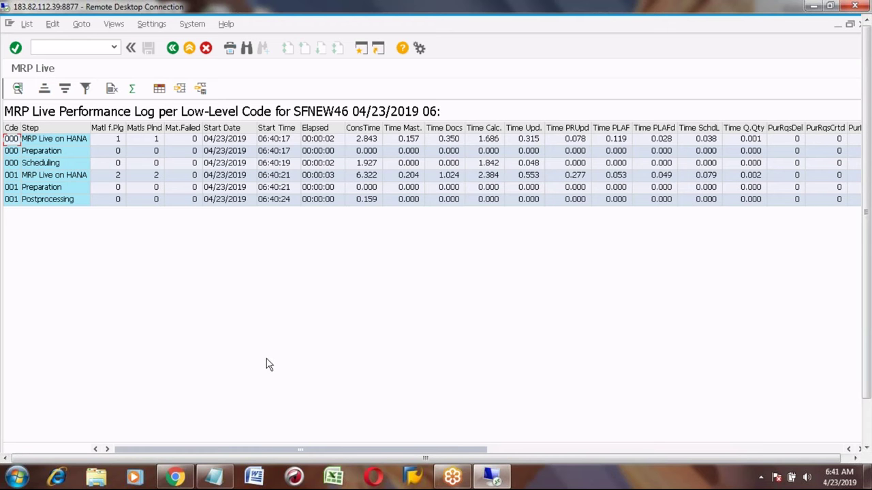
click(628, 449)
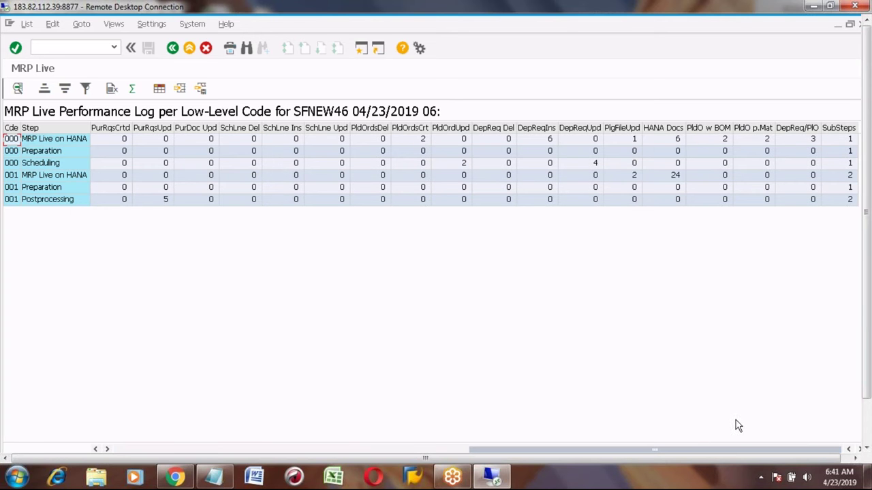
click(406, 128)
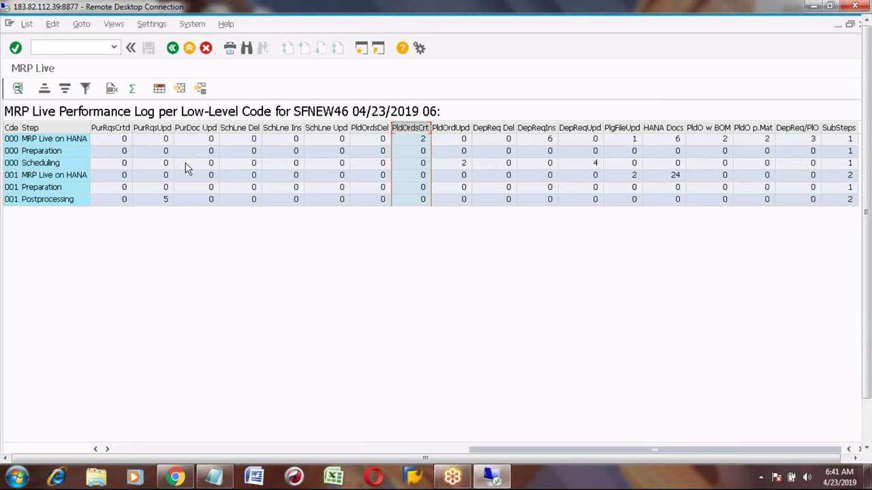
click(147, 129)
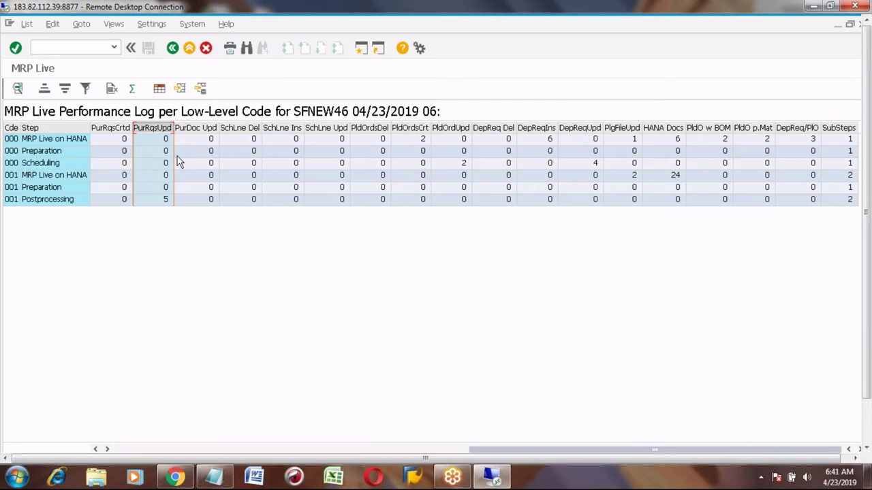
click(117, 128)
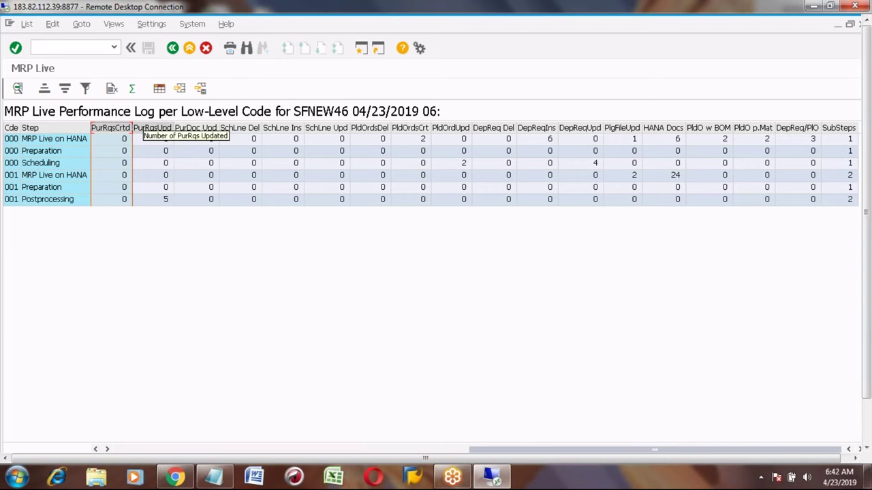
click(150, 128)
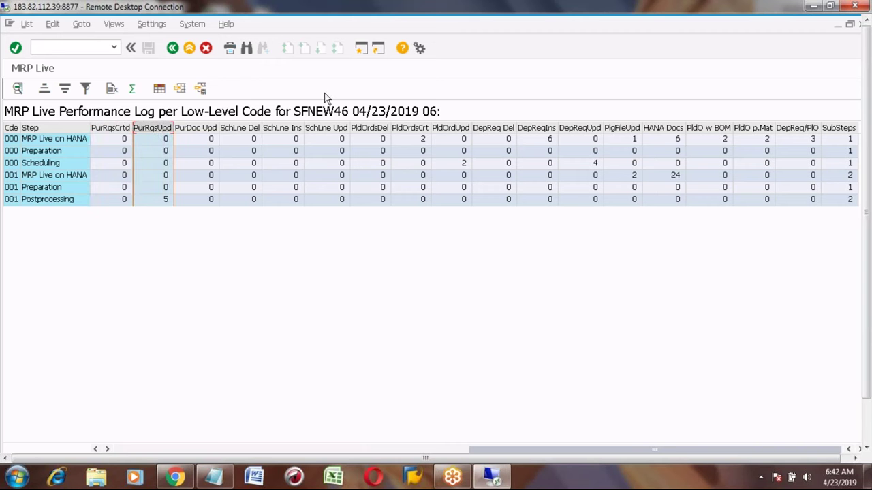
Start transaction MD04 in a new session, display the stock/requirements list for TOYOTA_TYRE and select its purchase requisition entry.
click(360, 49)
text(md04)
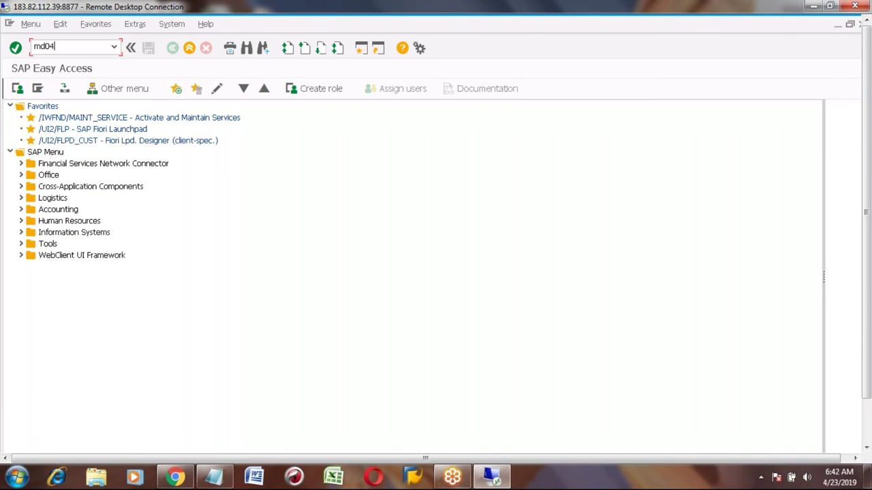
key(Return)
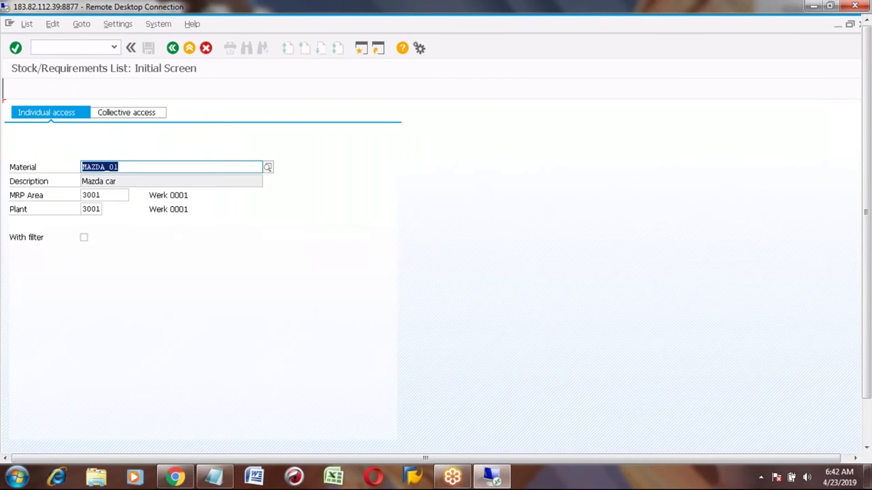
text(to)
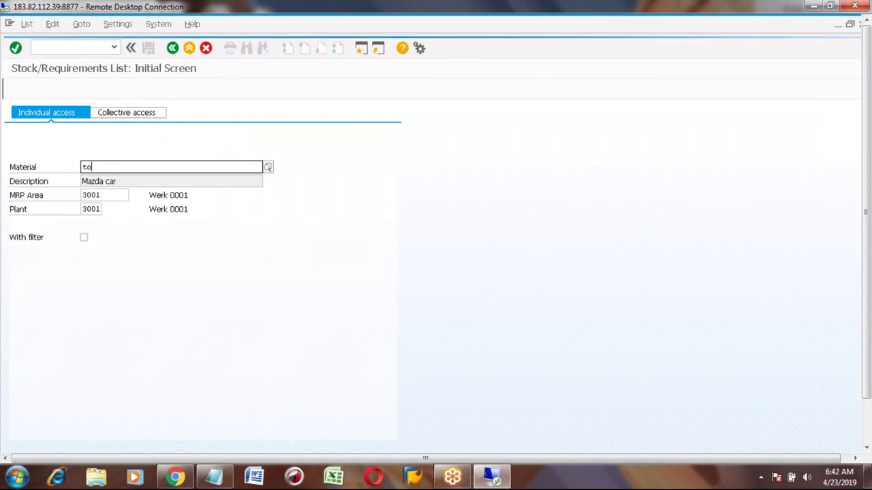
text(yo)
key(Down)
key(Down)
key(Return)
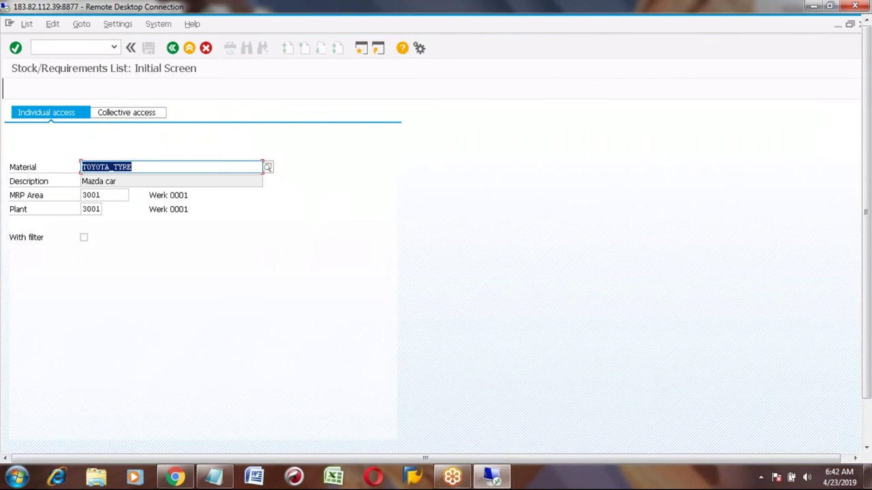
key(Return)
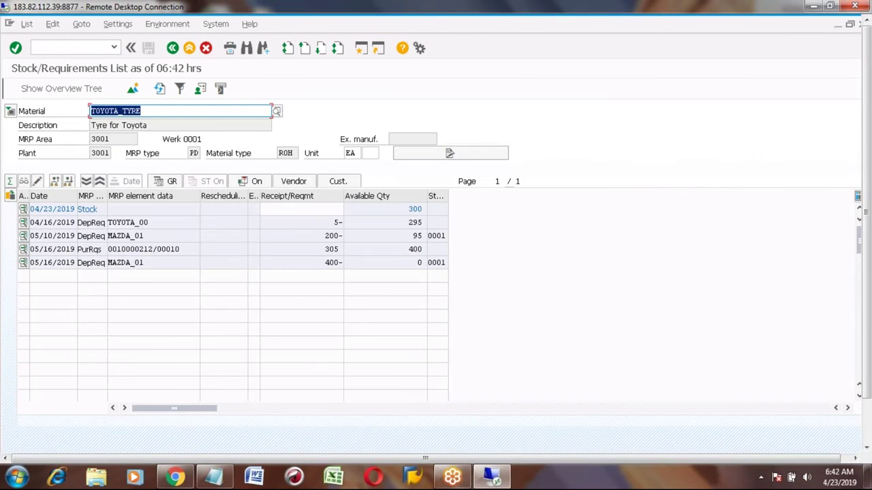
click(148, 249)
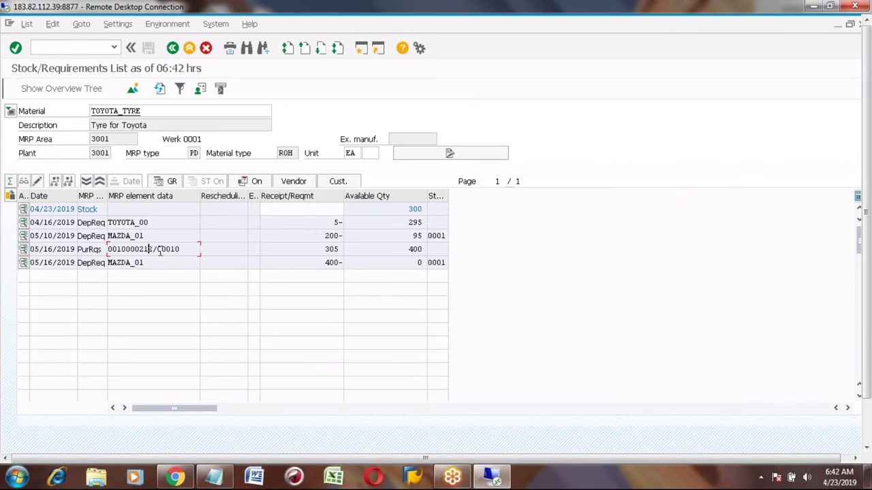
Check the purchase requisition entry for TOYOTA_TYRE and leave the stock/requirements list for SAP Easy Access.
click(158, 250)
click(135, 249)
click(172, 49)
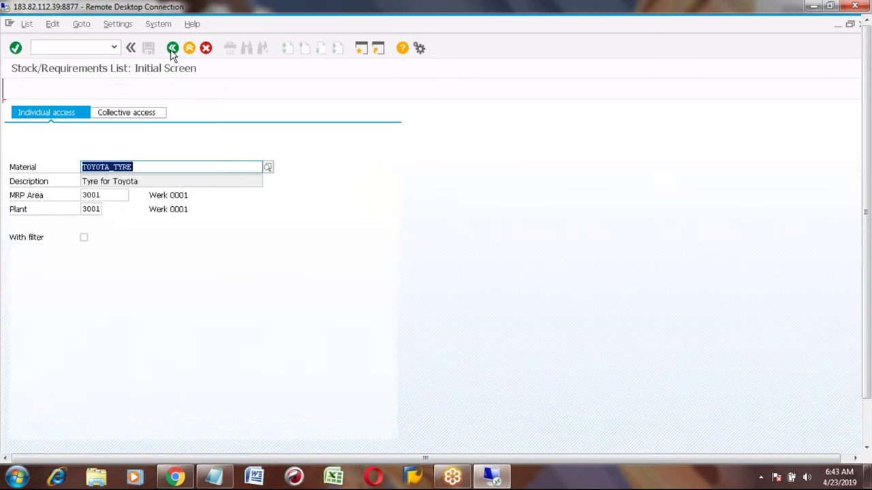
click(173, 50)
Start transaction MM01, try external material number D1 with type ROH Raw materials, and dismiss the view selection.
click(91, 49)
text(mm01)
key(Return)
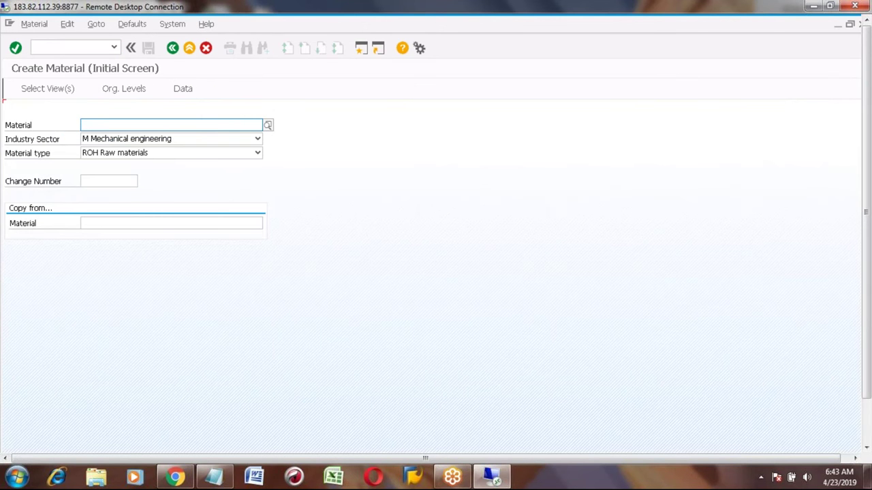
text(d1)
key(Return)
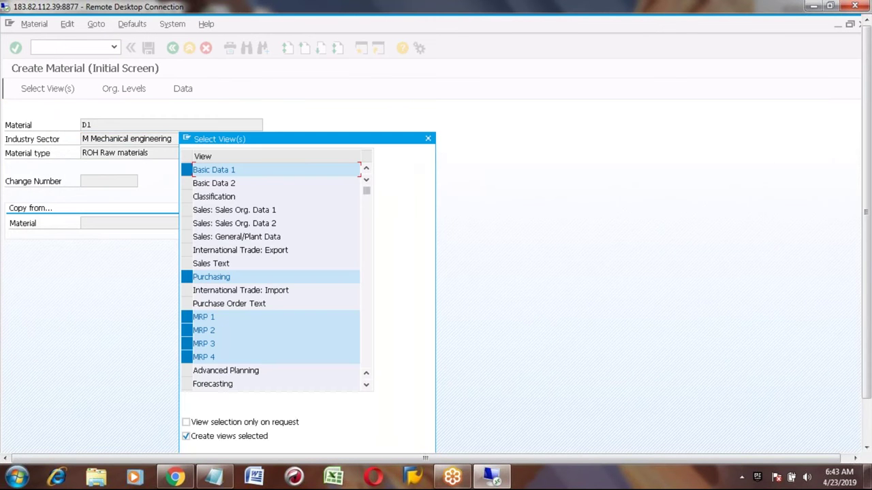
click(428, 139)
Try to create material D1 with material type FERT Finished Product, read the status message, and leave MM01.
key(Tab)
key(Tab)
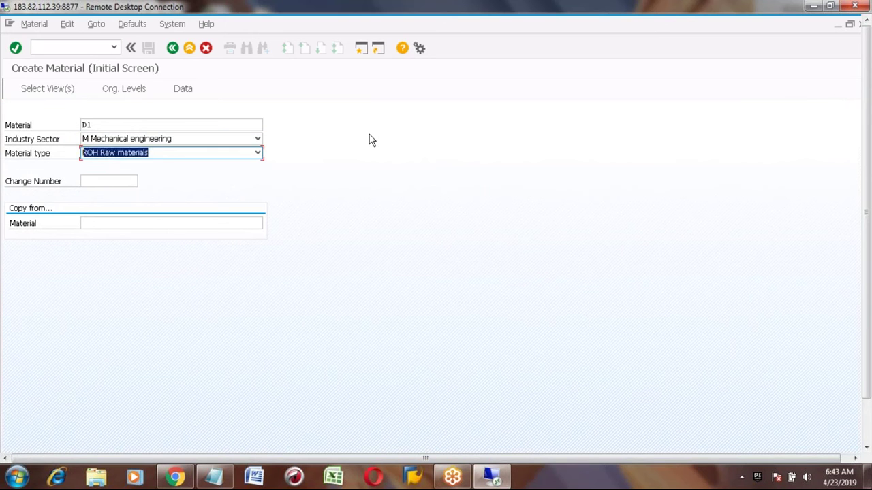
key(f)
key(i)
key(e)
key(f)
key(f)
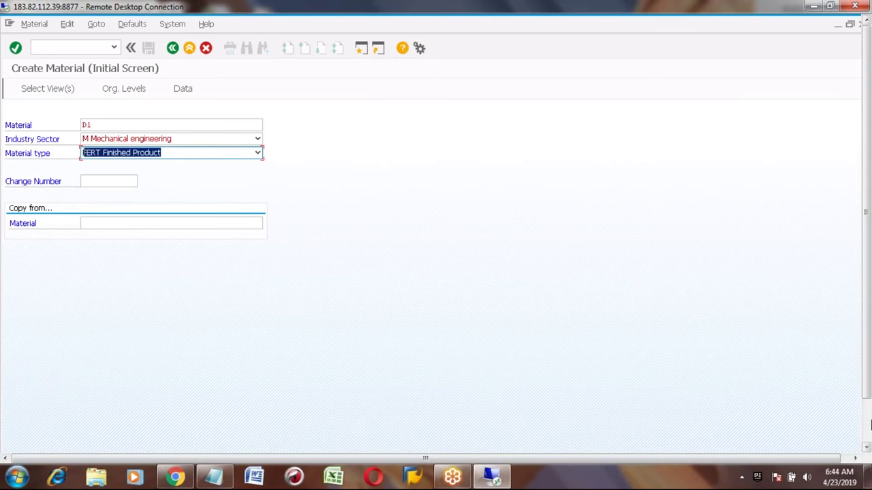
click(868, 431)
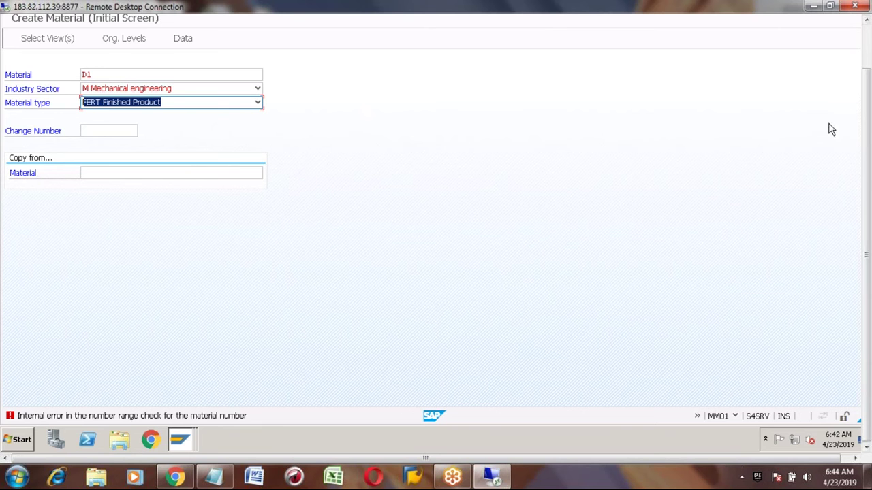
click(866, 39)
click(188, 48)
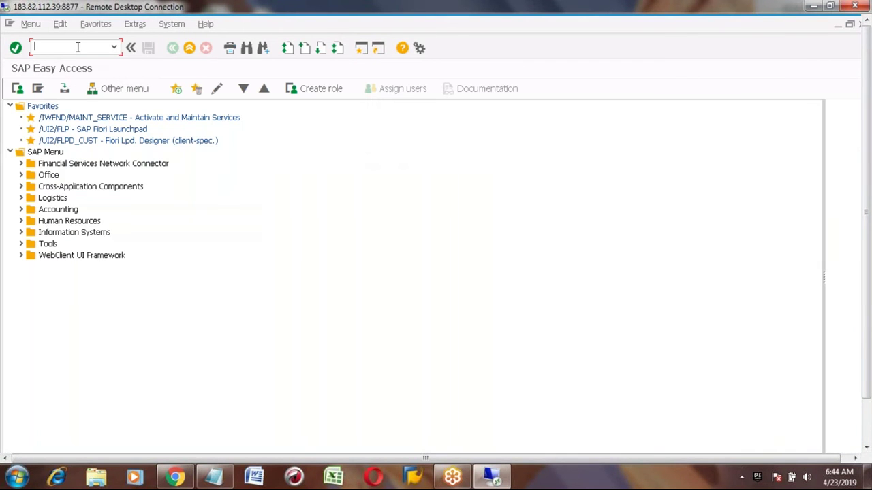
Start transaction MMNR to maintain the material master number ranges.
text(mmnr)
key(BackSpace)
key(BackSpace)
key(BackSpace)
key(BackSpace)
text(MMNR)
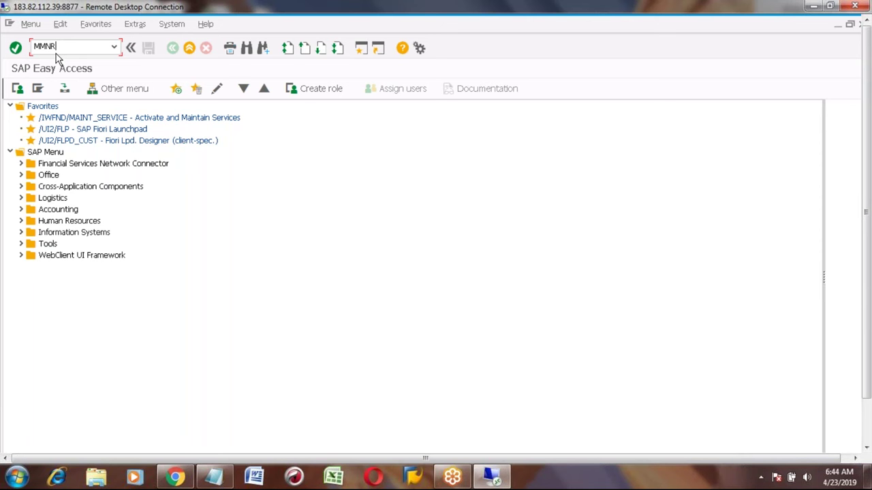
key(Return)
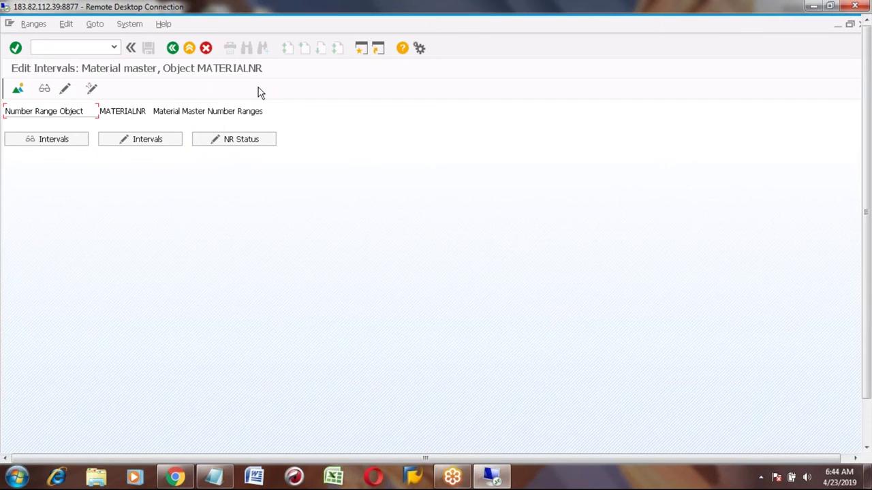
Display the material number range intervals and examine interval 02's from and to values and external assignment flag.
click(69, 146)
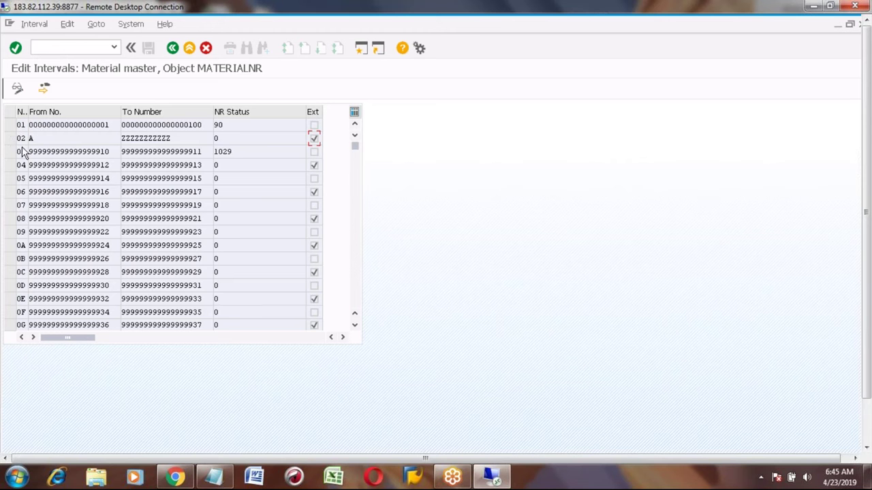
click(170, 140)
click(60, 219)
click(357, 273)
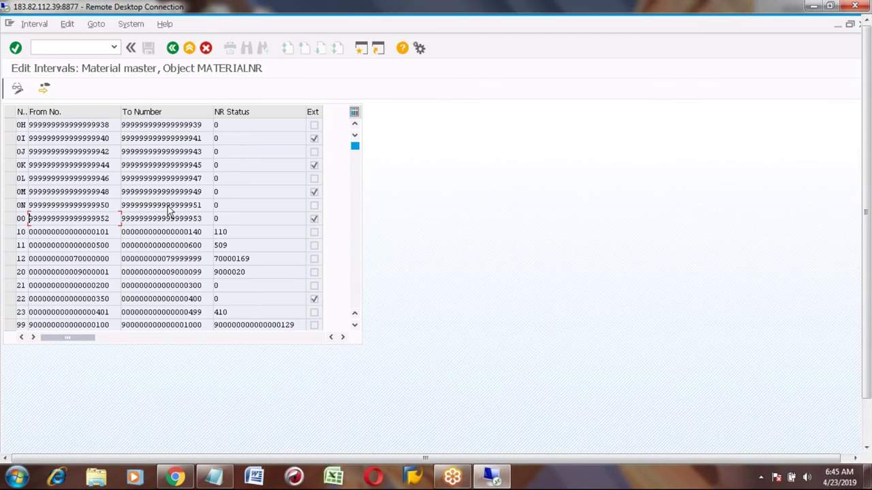
scroll(136, 204, up, 5)
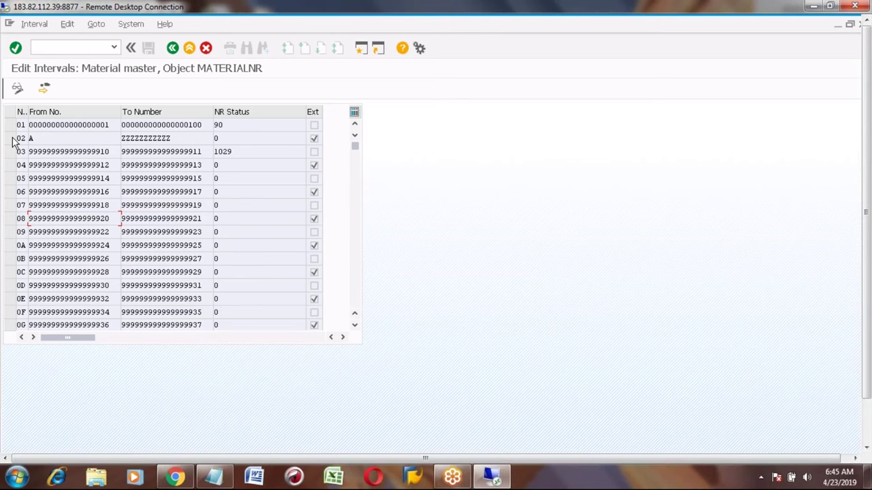
click(172, 49)
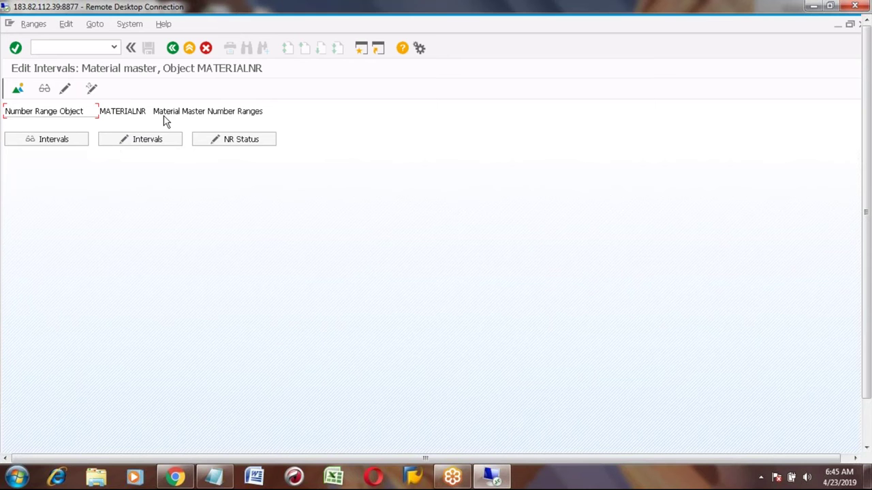
click(49, 141)
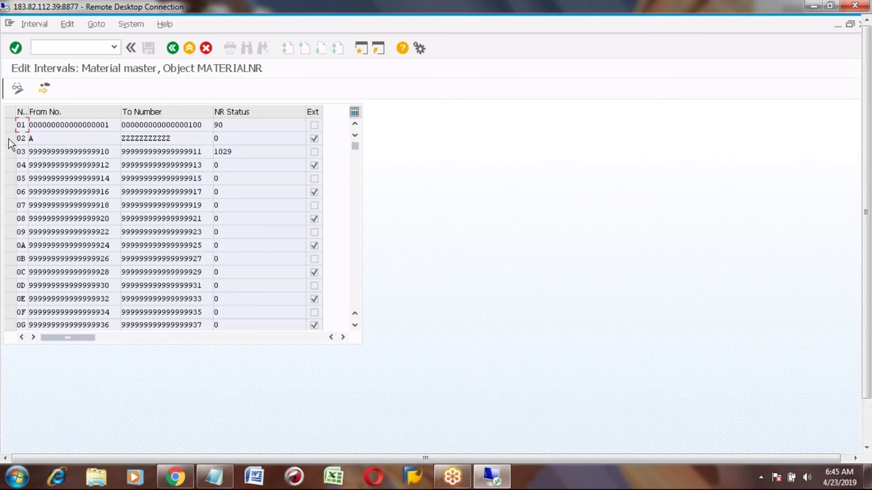
click(148, 137)
click(172, 49)
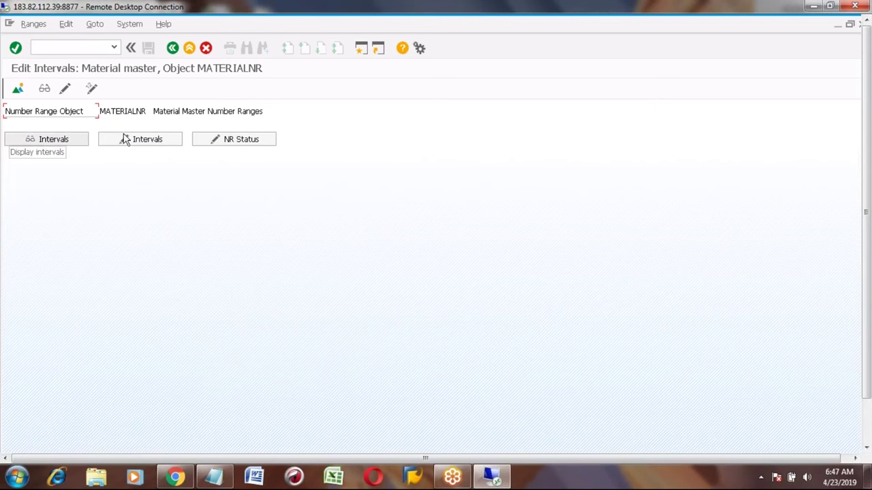
Open the number range groups in change mode, locate material type FERT, and check which intervals its group uses.
click(66, 89)
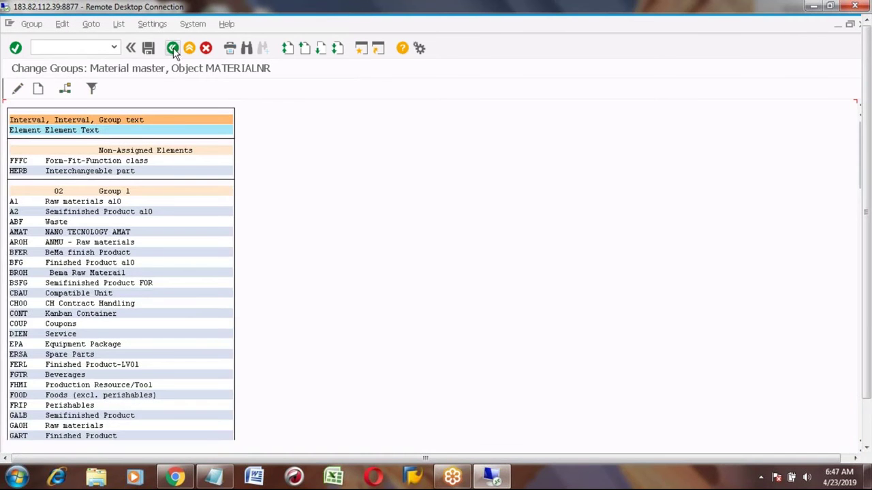
click(172, 51)
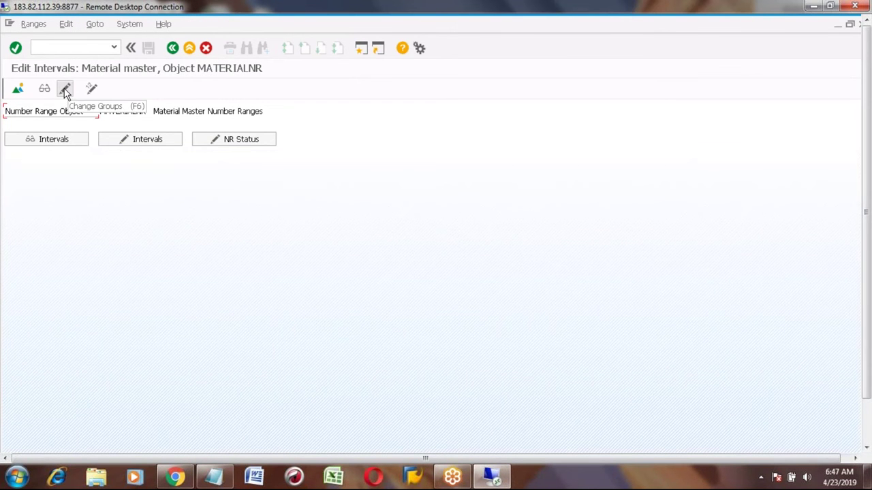
click(65, 90)
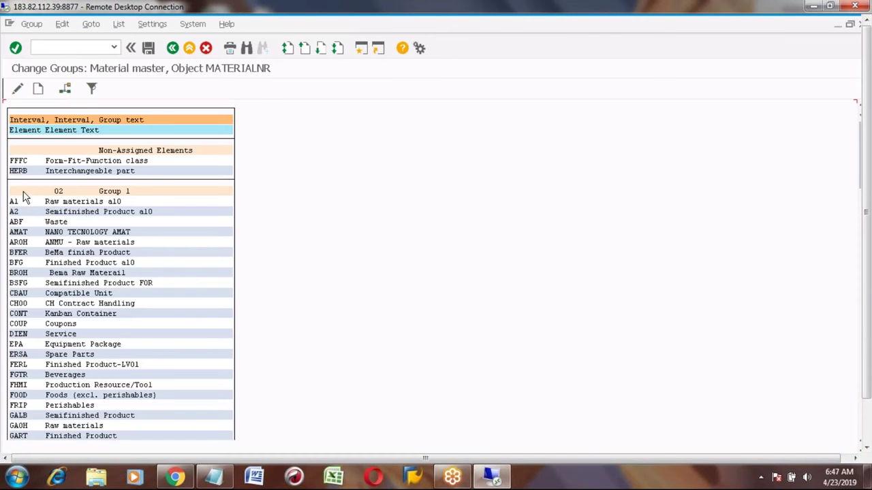
click(23, 274)
scroll(18, 375, down, 5)
scroll(18, 374, down, 5)
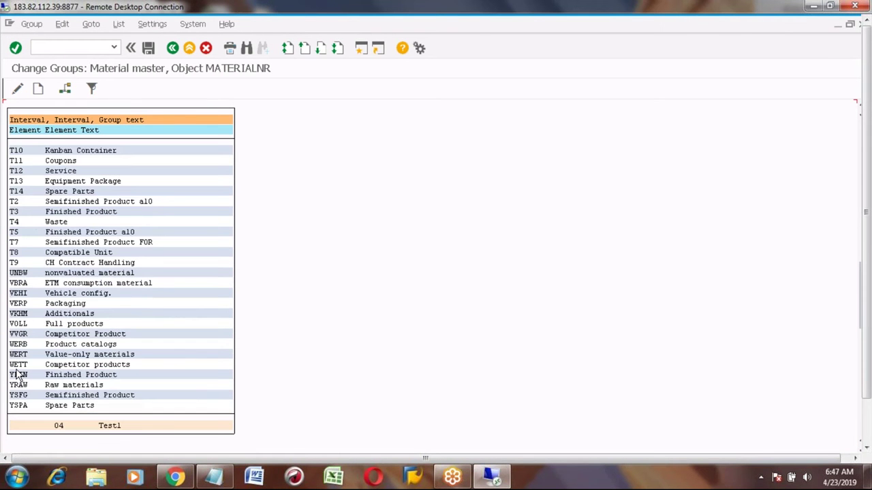
scroll(18, 374, down, 5)
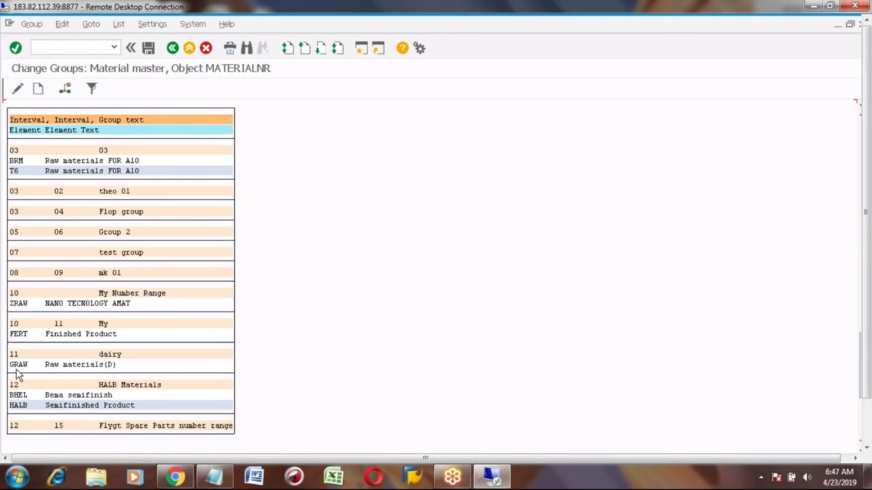
click(16, 335)
click(57, 325)
click(13, 326)
click(56, 325)
click(14, 335)
Compare with the interval of Group 1 at the start of the group list and return to FERT's entry.
scroll(252, 240, up, 15)
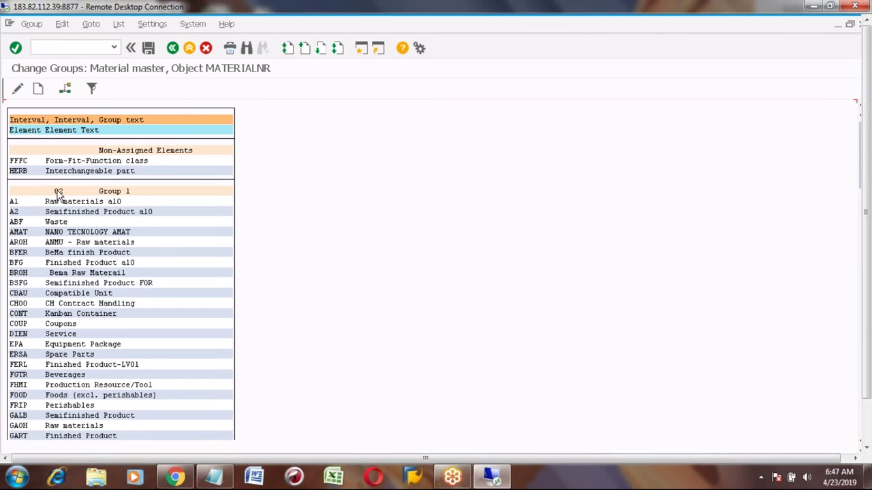
click(57, 192)
scroll(276, 292, down, 5)
scroll(275, 291, down, 5)
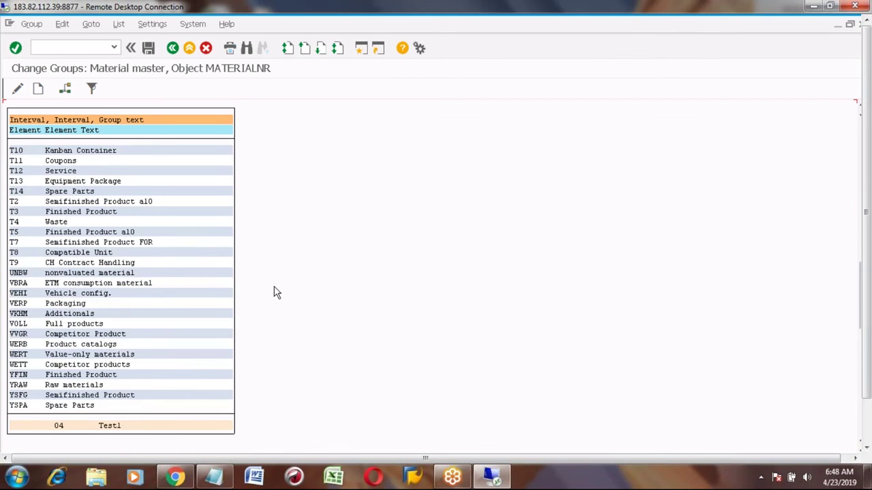
scroll(276, 292, down, 5)
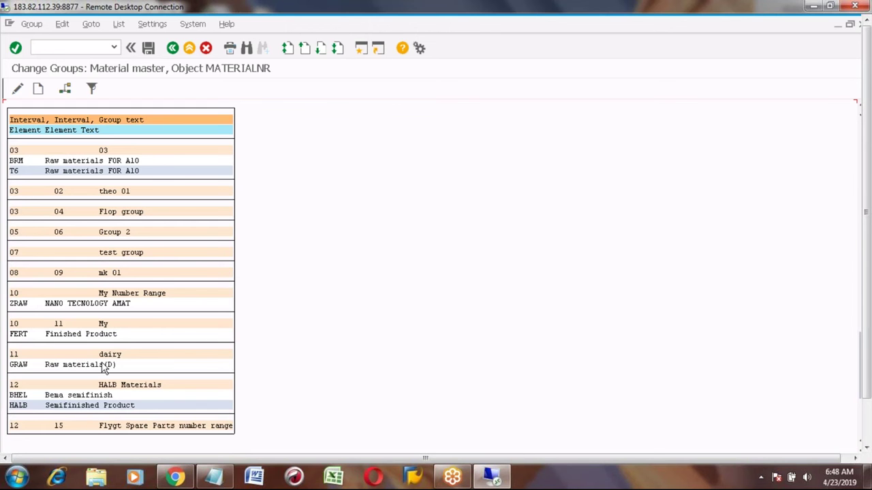
Reassign element FERT Finished Product to the number range group Group 1 with interval 02.
click(15, 334)
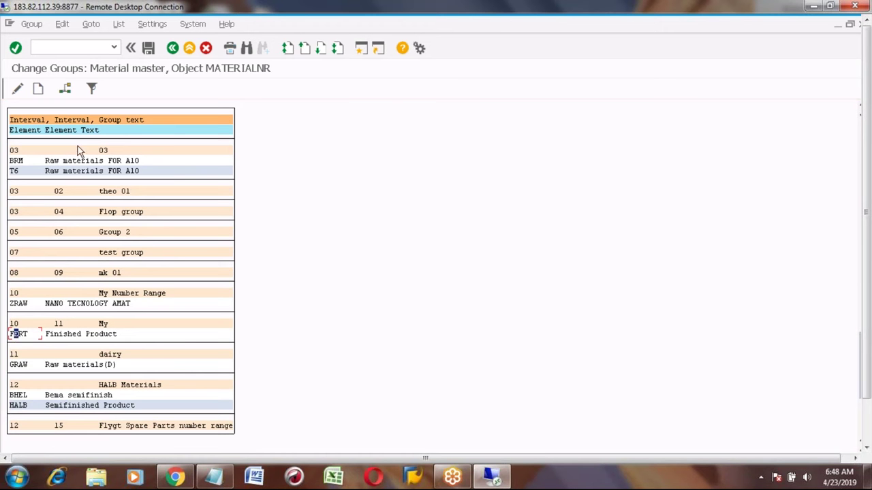
click(65, 91)
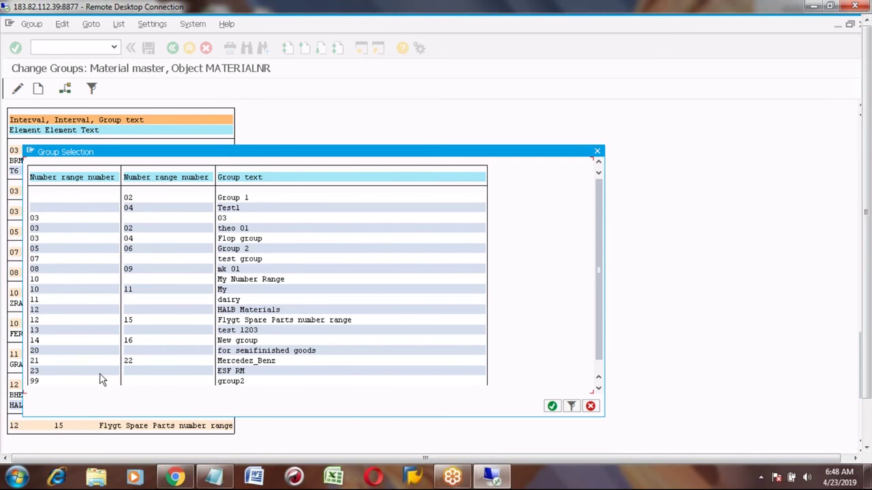
click(129, 198)
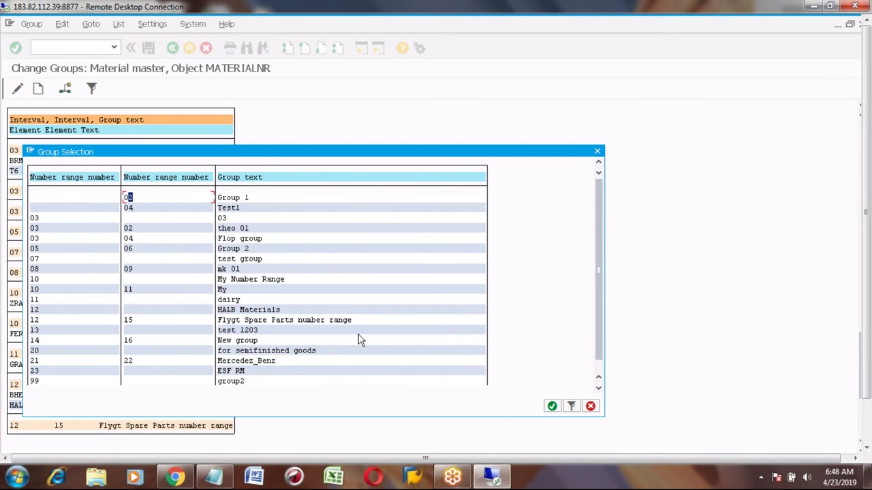
click(553, 407)
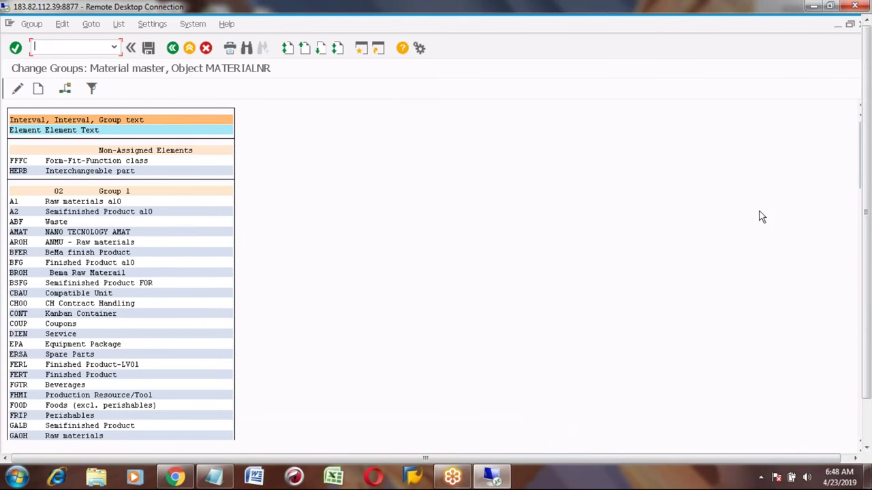
Check FERT's placement under Group 1 with interval 02 and leave the number range maintenance.
click(171, 346)
click(19, 375)
click(58, 193)
click(15, 377)
click(58, 192)
click(172, 49)
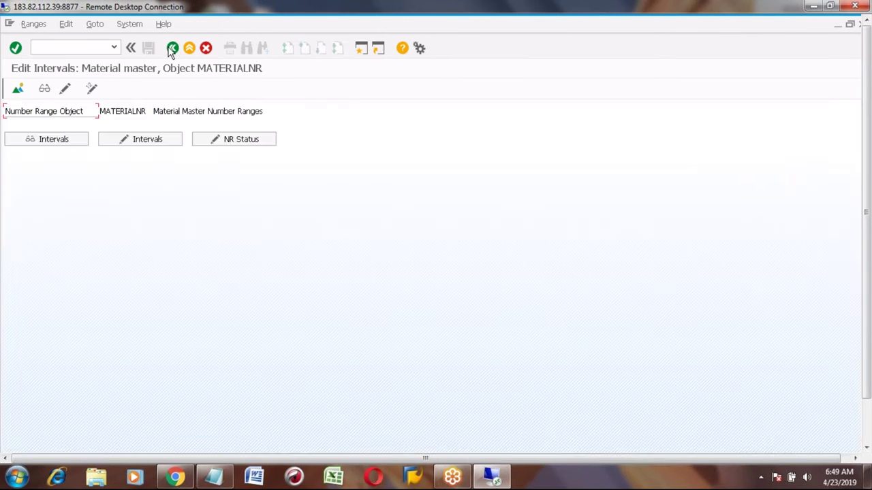
click(171, 49)
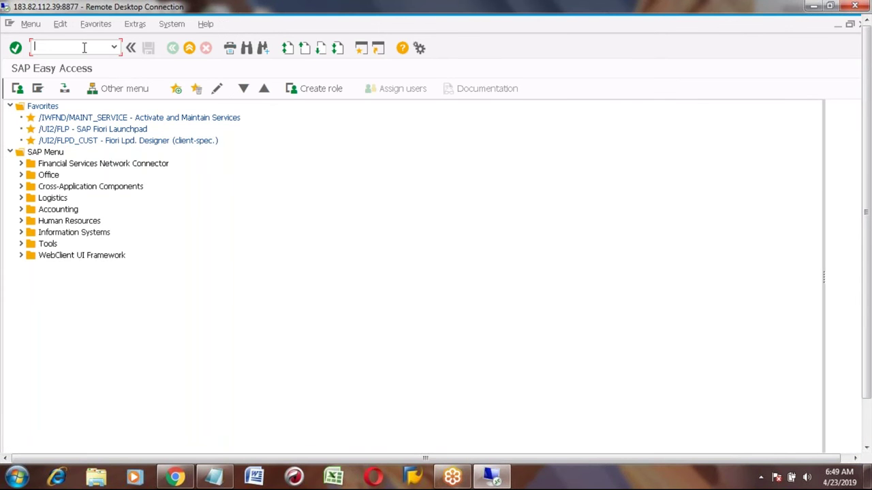
Retest material number D1 with type FERT Finished Product in transaction MM01, dismiss the view selection, and exit.
text(MM01)
key(Return)
text(D)
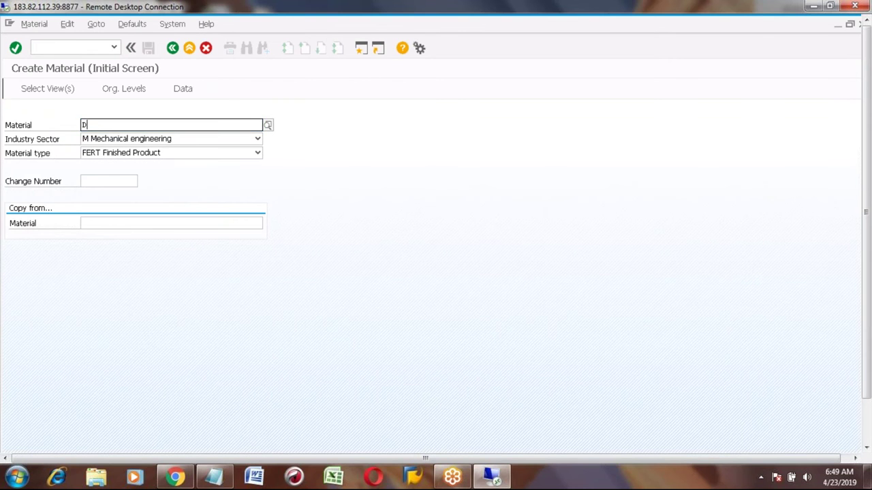
text(1)
key(Return)
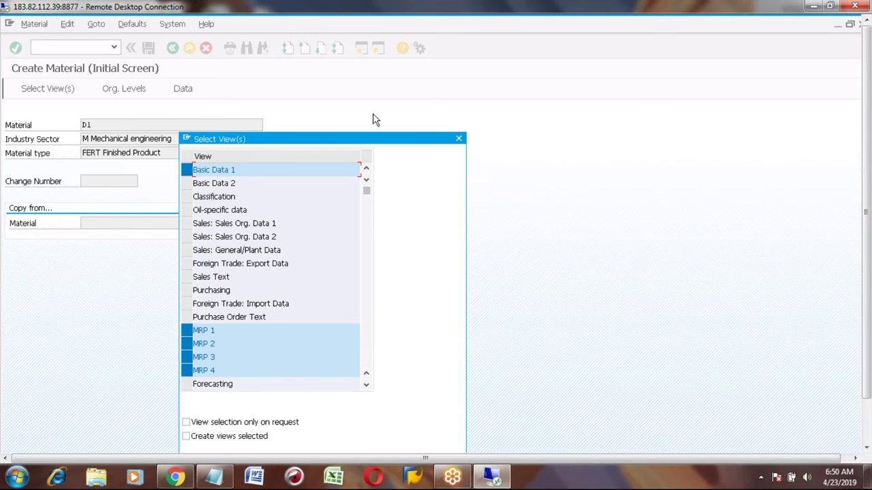
click(460, 139)
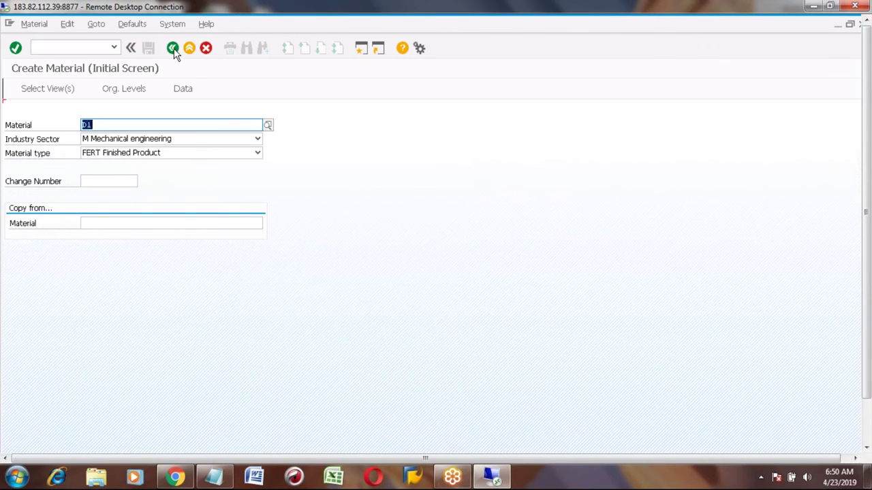
click(173, 48)
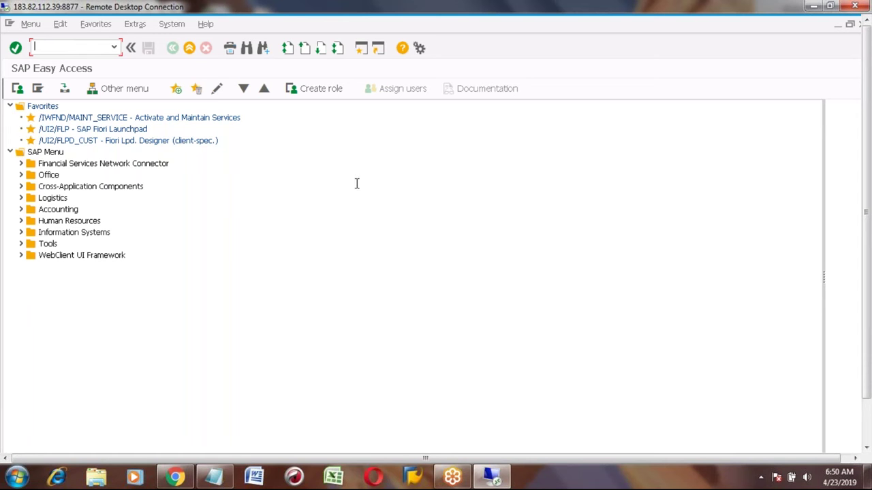
click(867, 435)
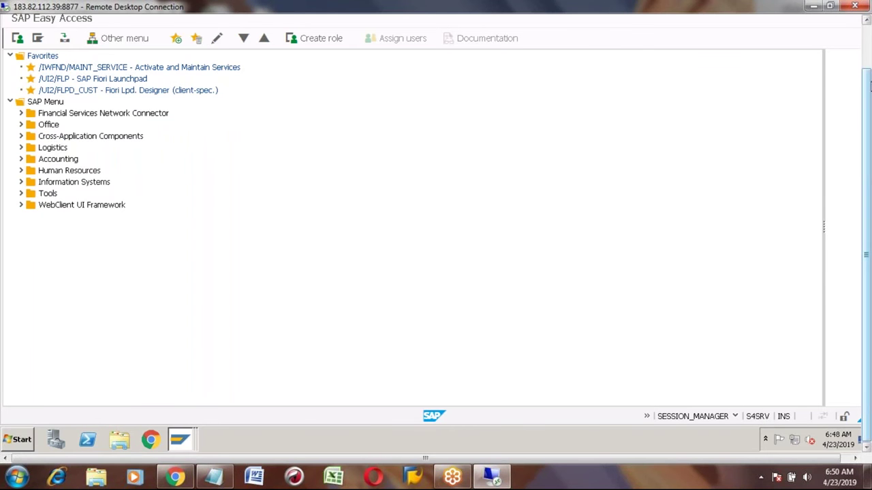
click(866, 49)
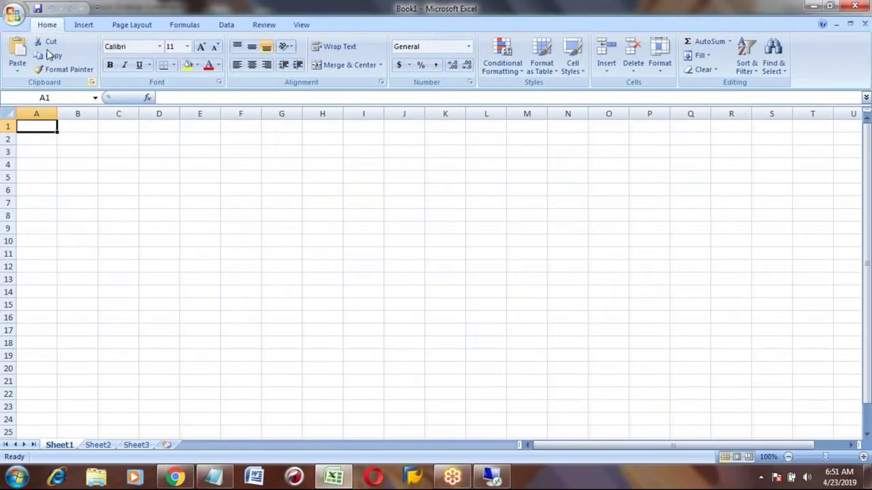
Open the most recently used S4HANA_MFG notes workbook in Excel.
click(14, 13)
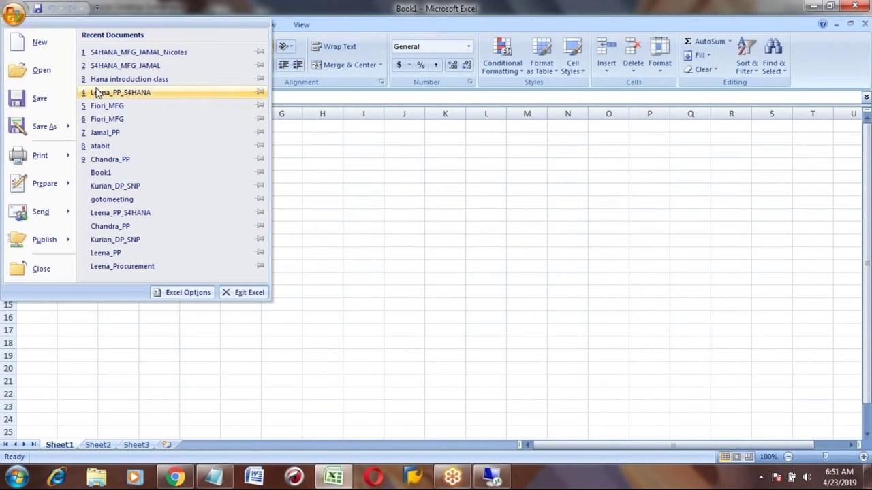
click(147, 54)
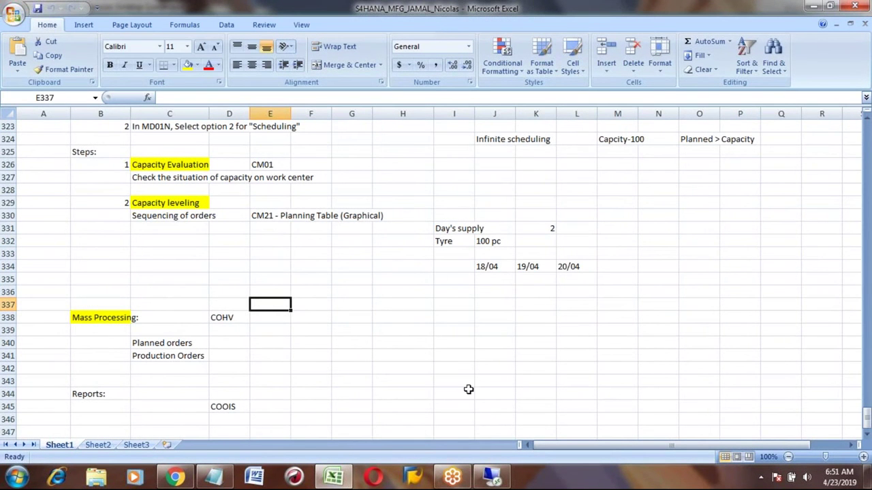
click(490, 476)
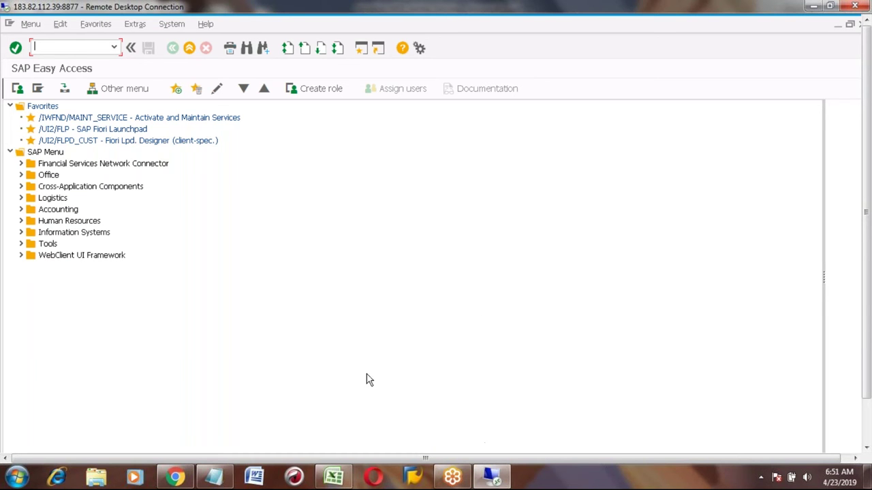
click(334, 479)
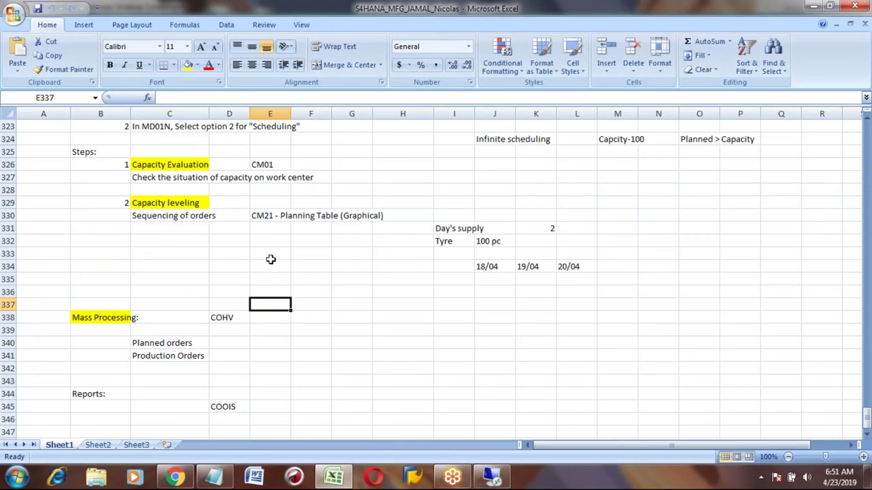
Look back through the notes from Capacity leveling past the Availability Check section to the Goods Movements section.
key(Up)
key(Up)
key(Up)
key(Up)
key(Up)
key(Up)
key(Up)
key(Up)
key(Up)
key(Up)
key(Up)
key(Up)
key(Up)
key(Up)
key(Up)
key(Up)
key(Up)
key(Up)
key(Up)
key(Up)
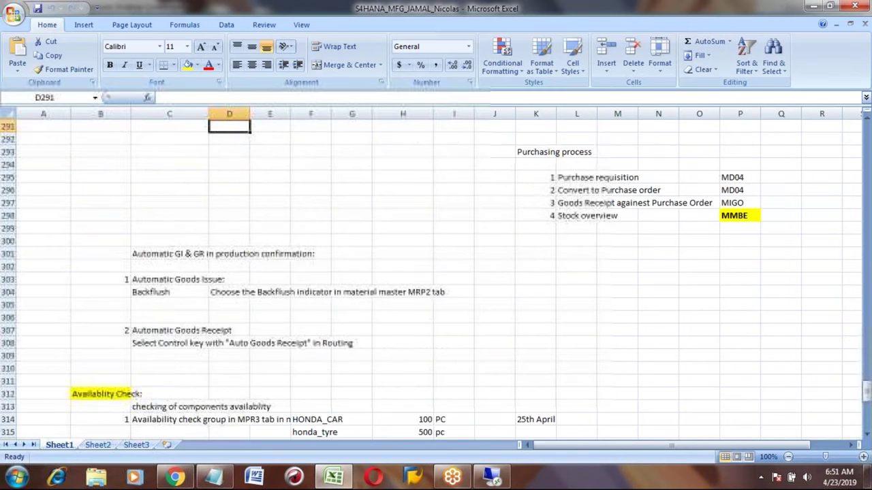
key(Up)
key(Up)
key(Up)
key(Up)
key(Up)
key(Up)
key(Up)
key(Up)
key(Up)
key(Up)
key(Up)
key(Up)
key(Up)
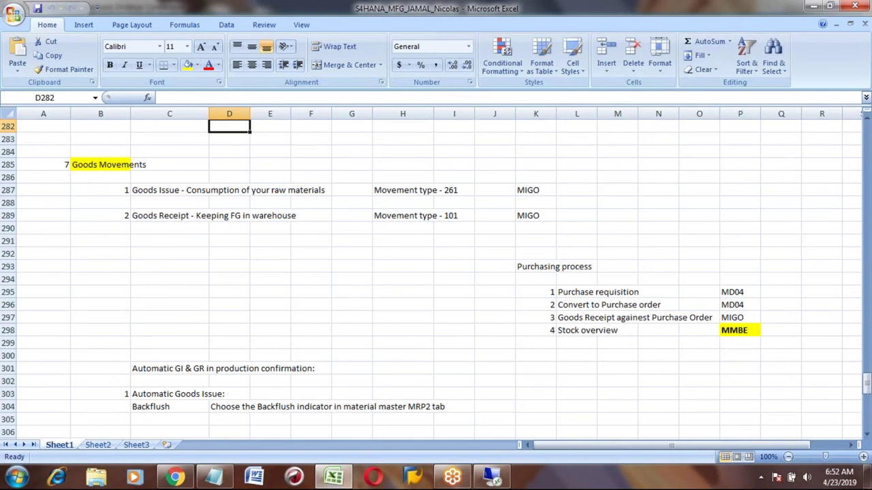
Review the notes on Production confirmation and Release Production order with their transaction codes.
key(Up)
key(Up)
key(Up)
key(Up)
key(Up)
key(Up)
key(Up)
key(Up)
key(Up)
key(Up)
key(Up)
key(Up)
key(Up)
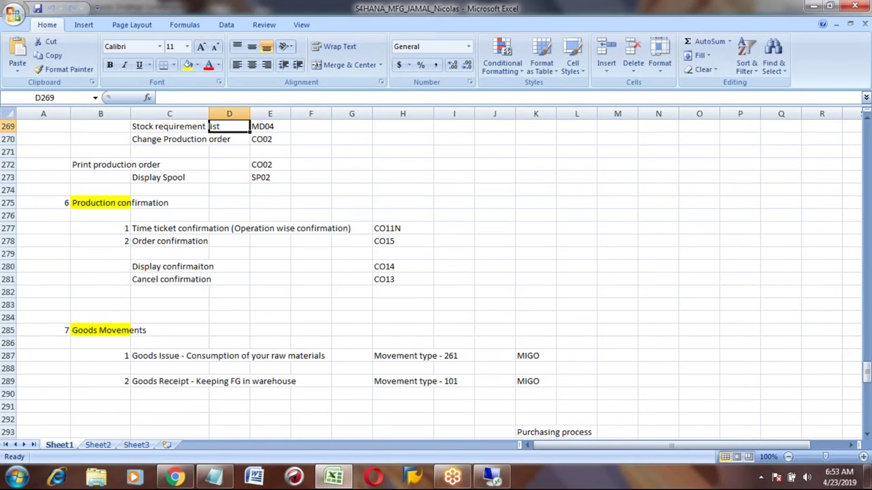
key(Up)
key(Up)
key(Up)
key(Up)
key(Up)
key(Up)
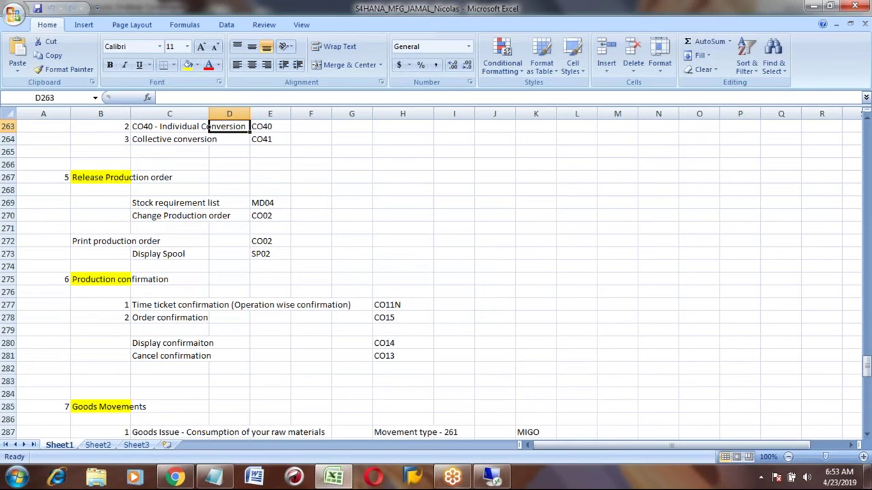
Go back through the notes from planned order conversion, past MRP run, Forecast, Routing and Work Center, to the Bill Of Material section.
key(Up)
key(Up)
key(Up)
key(Up)
key(Up)
key(Up)
key(Up)
key(Up)
key(Up)
key(Up)
key(Up)
key(Up)
key(Up)
key(Up)
key(Up)
key(Up)
key(Up)
key(Up)
key(Up)
key(Up)
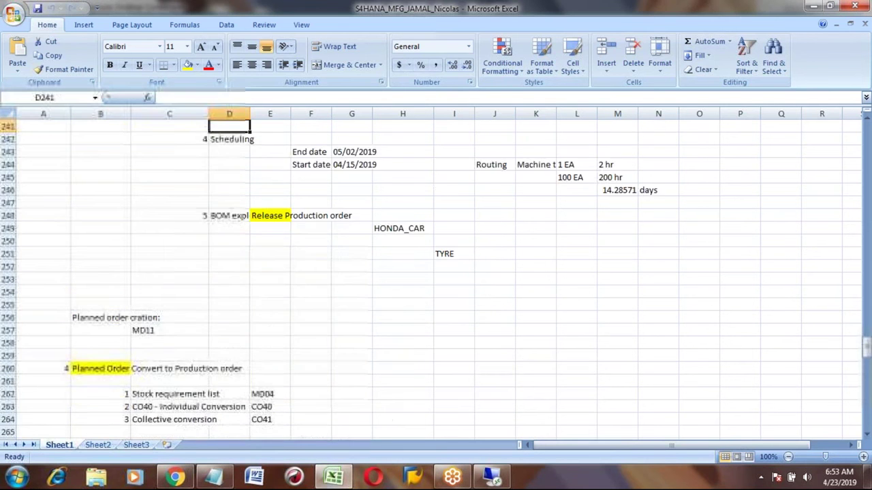
key(Up)
key(Up)
key(Up)
key(Up)
key(Up)
key(Up)
key(Up)
key(Up)
key(Up)
key(Up)
key(Up)
key(Up)
key(Up)
key(Up)
key(Up)
key(Up)
key(Up)
key(Up)
key(Up)
key(Up)
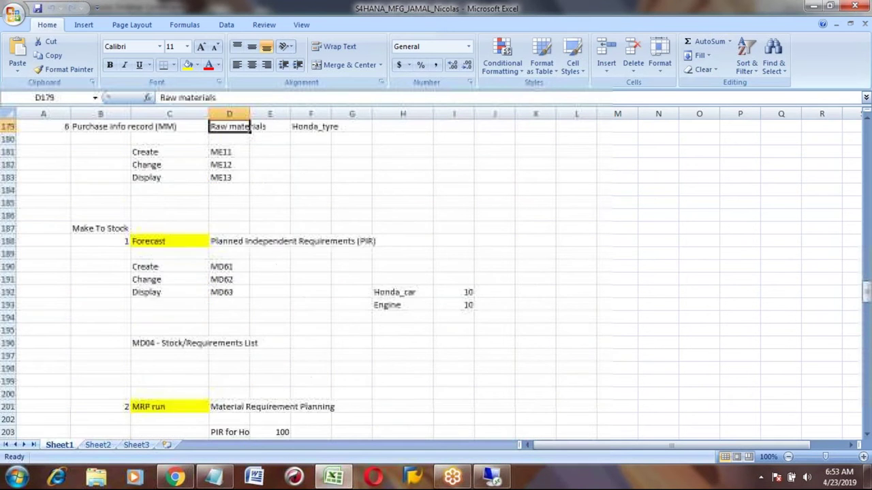
key(Up)
key(Up)
key(Up)
key(Up)
key(Up)
key(Up)
key(Up)
key(Up)
key(Up)
key(Up)
key(Up)
key(Up)
key(Up)
key(Up)
key(Up)
key(Up)
key(Up)
key(Up)
key(Up)
key(Up)
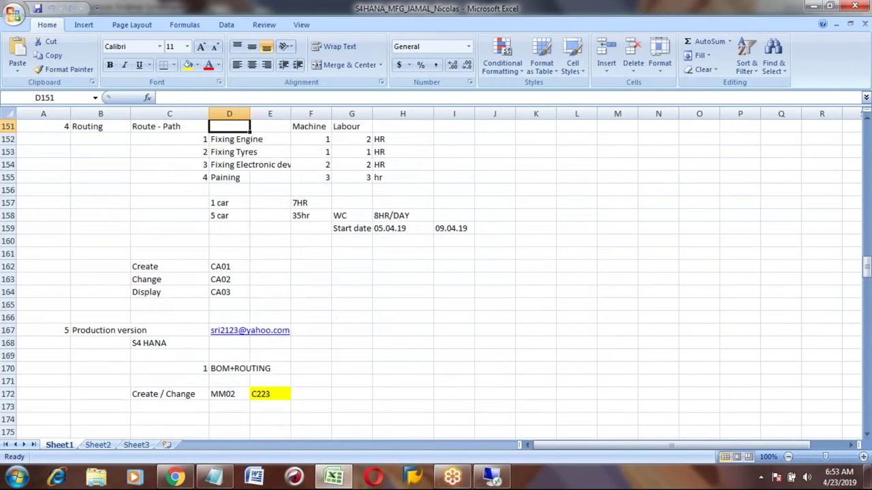
key(Up)
key(Up)
key(Up)
key(Up)
key(Up)
key(Up)
key(Up)
key(Up)
key(Up)
key(Up)
key(Up)
key(Up)
key(Up)
key(Up)
key(Up)
key(Up)
key(Up)
key(Up)
key(Up)
key(Up)
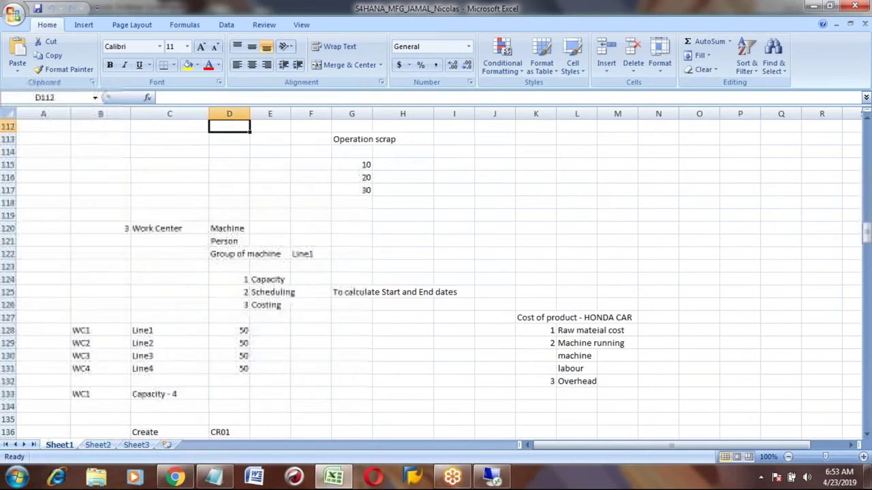
key(Up)
key(Up)
key(Up)
key(Up)
key(Up)
key(Up)
key(Up)
key(Up)
key(Up)
key(Up)
key(Up)
key(Up)
key(Up)
key(Up)
key(Up)
key(Up)
key(Up)
key(Up)
key(Up)
key(Up)
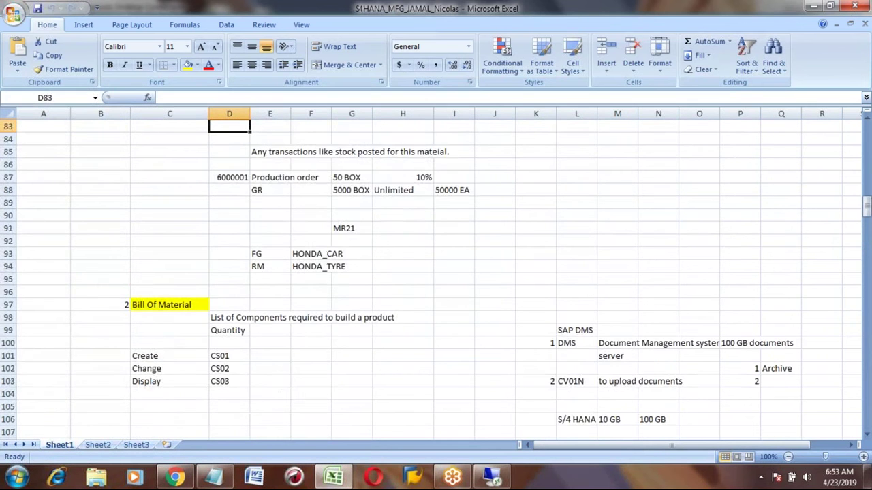
Look back through the notes from the Bill Of Material section, past Master Data, to the Discrete Manufacturing overview.
key(Up)
key(Up)
key(Up)
key(Up)
key(Up)
key(Up)
key(Up)
key(Up)
key(Up)
key(Up)
key(Up)
key(Up)
key(Up)
key(Up)
key(Up)
key(Up)
key(Up)
key(Up)
key(Up)
key(Up)
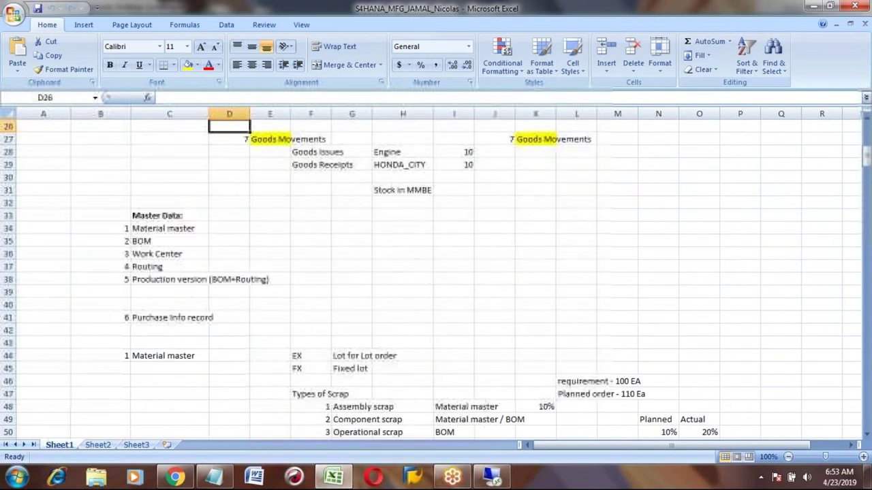
key(Up)
key(Up)
key(Up)
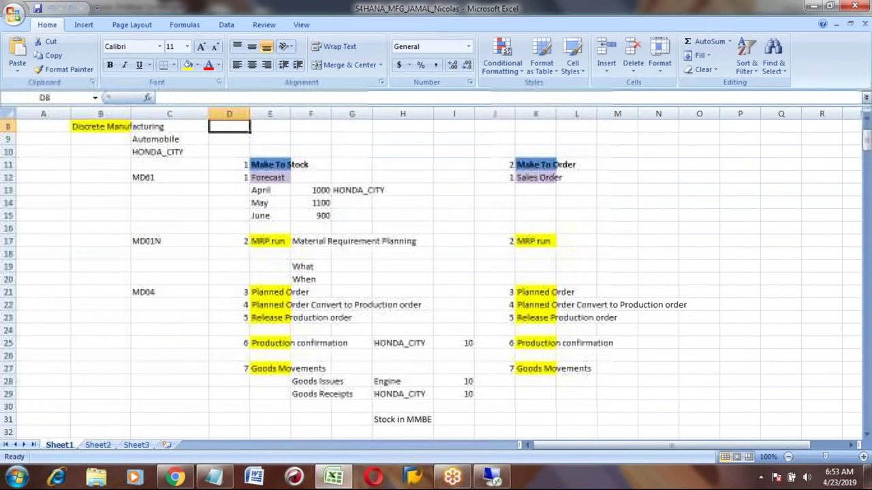
key(Down)
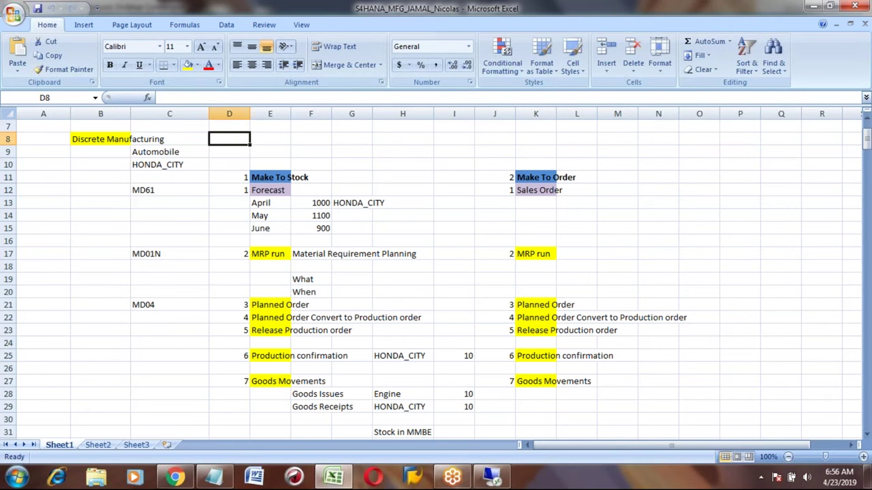
Review the Make To Stock process steps from Forecast through MRP run and the order stages to Goods Movements.
key(Right)
key(Down)
key(Down)
key(Down)
key(Down)
key(Down)
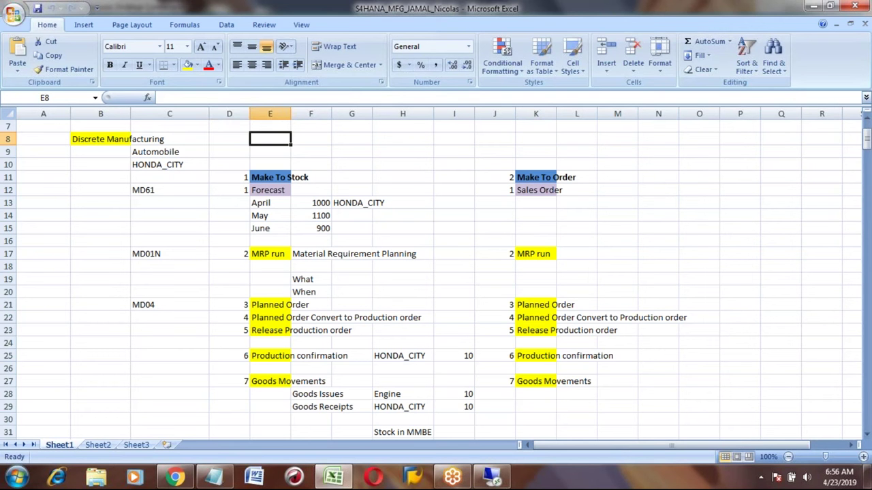
key(Up)
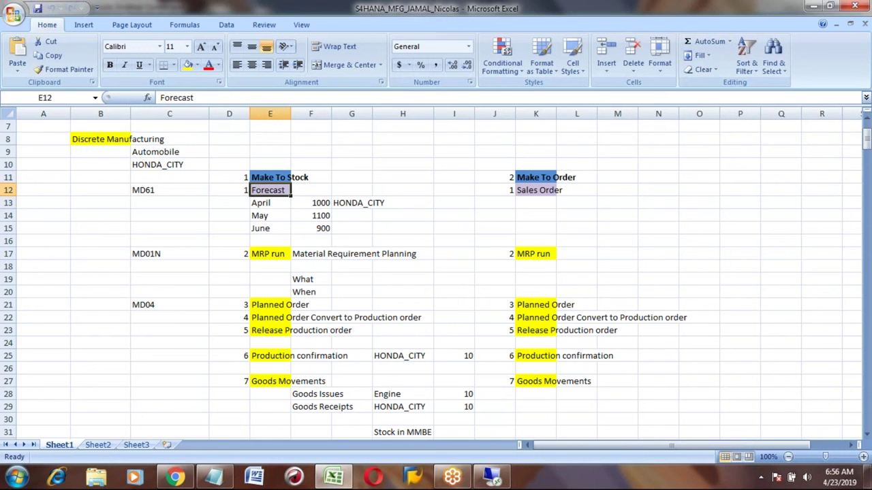
key(shift+Down)
key(shift+Down)
key(shift+Down)
key(shift+Down)
key(shift+Down)
key(shift+Down)
key(shift+Down)
key(shift+Down)
key(shift+Down)
key(shift+Down)
key(shift+Down)
key(shift+Down)
key(shift+Down)
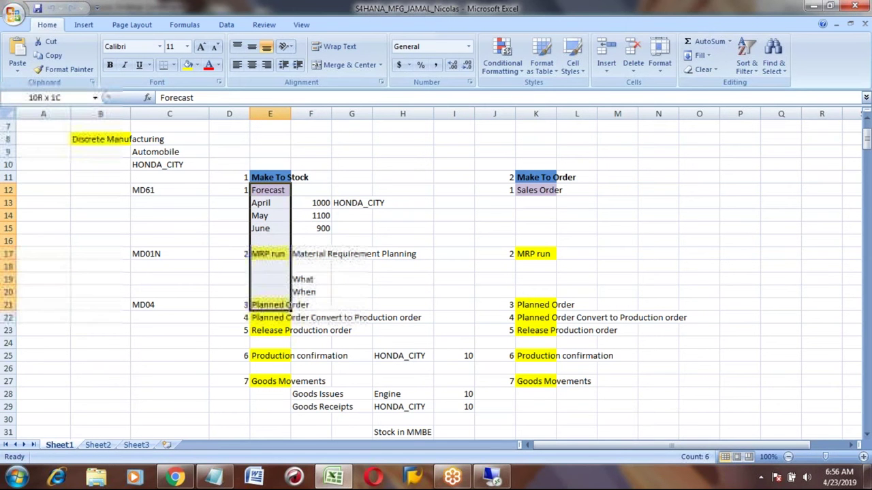
key(shift+Down)
key(shift+Down)
key(shift+Down)
key(shift+Down)
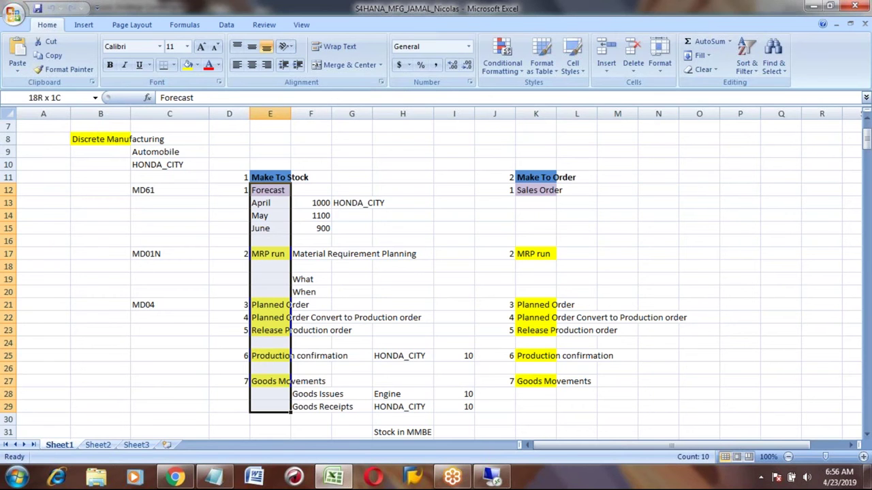
key(shift+Down)
key(shift+Down)
key(shift+Down)
key(shift+Down)
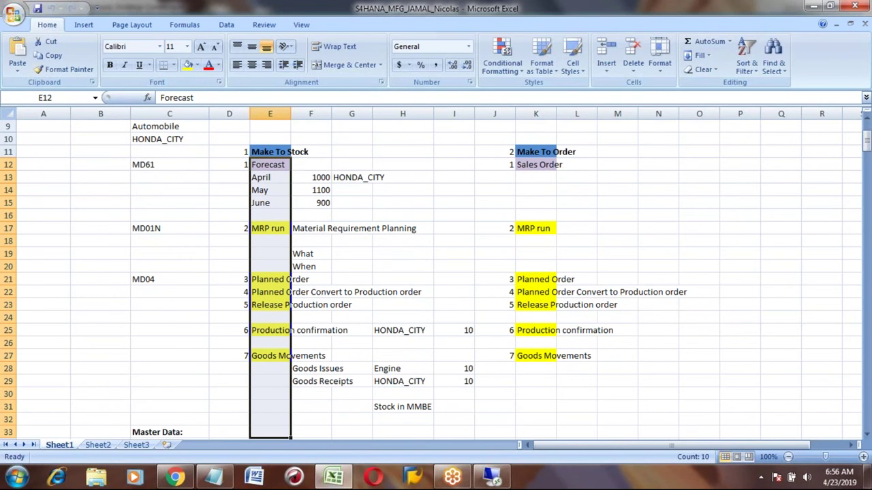
Compare the Make To Order flow and its Sales Order start with the Make To Stock flow.
key(Right)
key(Right)
key(Right)
key(Right)
key(Right)
key(Right)
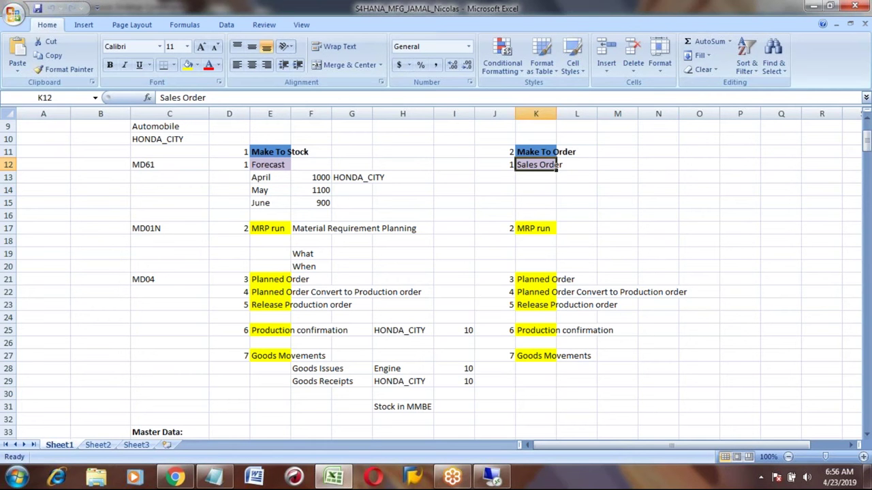
key(Down)
key(Down)
key(Down)
key(Down)
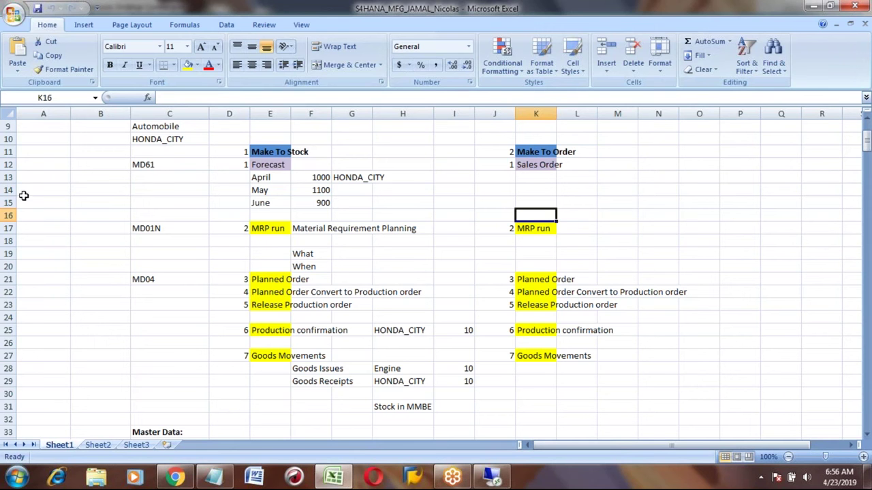
click(276, 151)
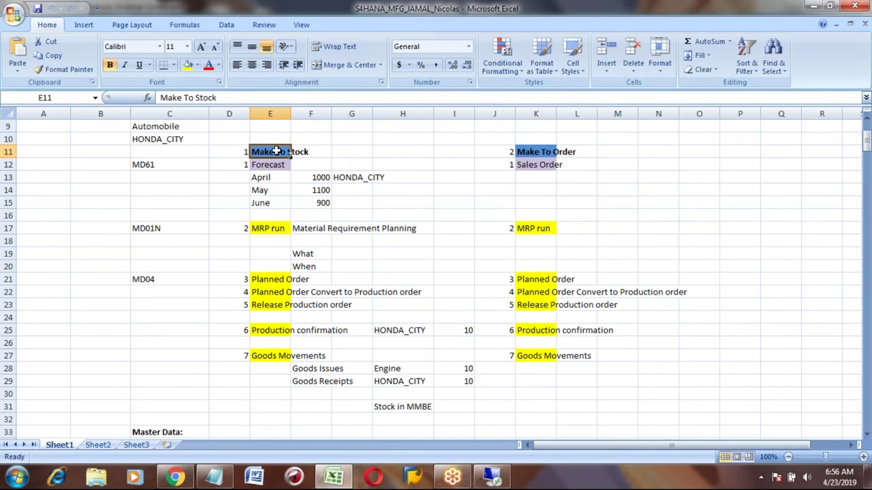
key(Right)
key(Right)
key(Right)
key(Right)
key(Right)
key(Right)
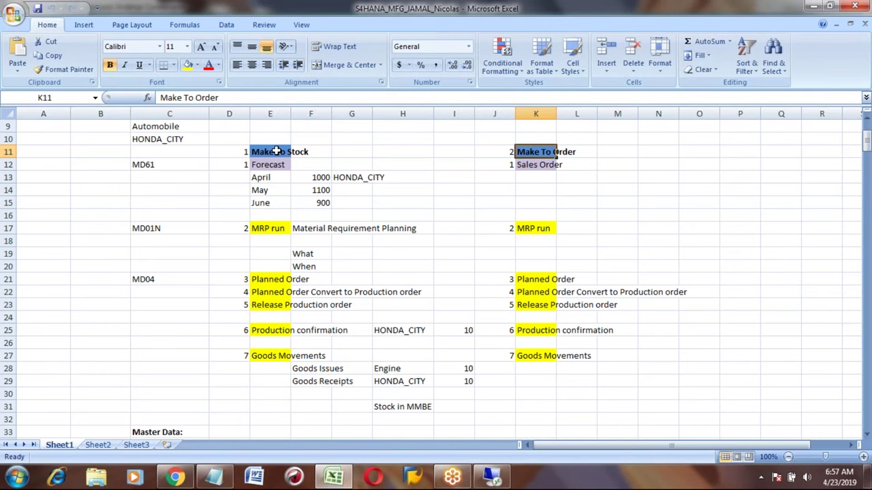
Enter VOLVO BUS in cell N11 as the example for Make To Order.
key(Right)
key(Right)
key(Right)
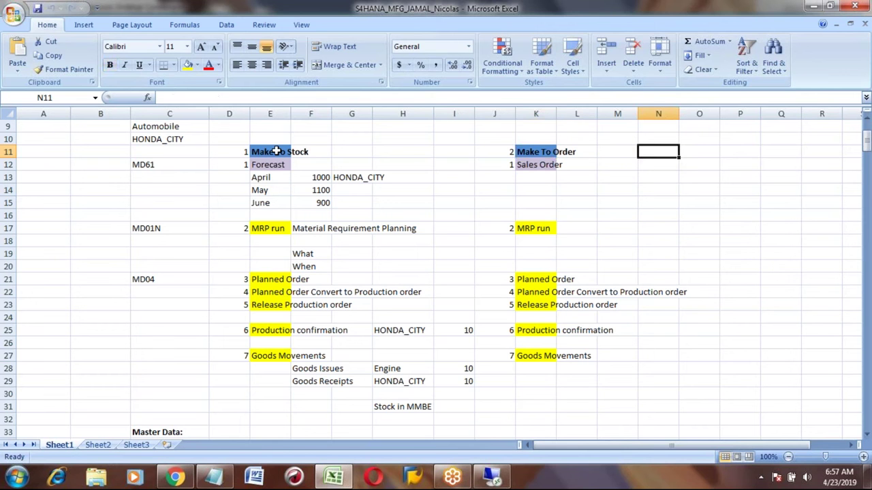
text(VOLVO)
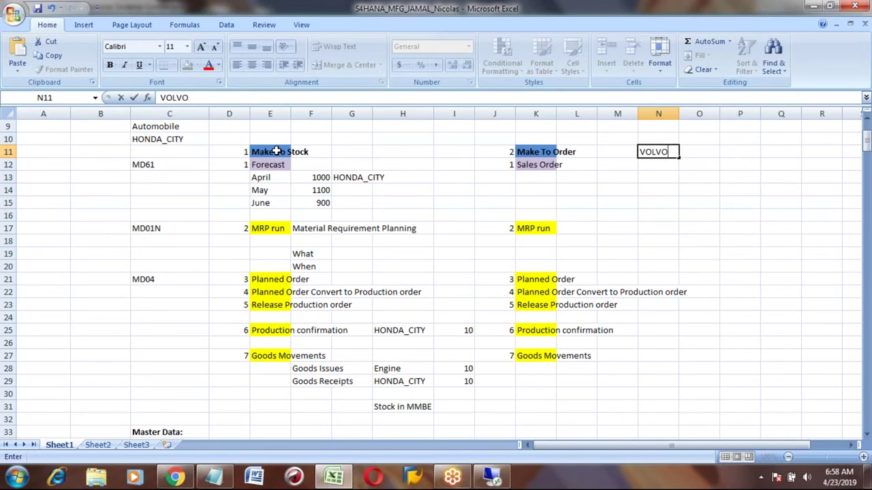
text( BUS)
key(Return)
key(Up)
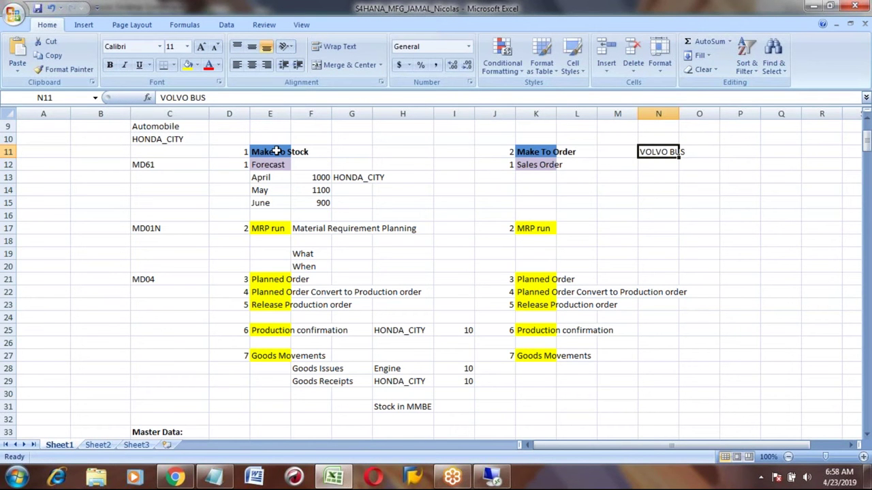
key(Return)
key(Up)
Copy the numbered Make To Order flow in J11:K27, from its heading through Goods Movements.
key(Left)
key(Left)
key(Left)
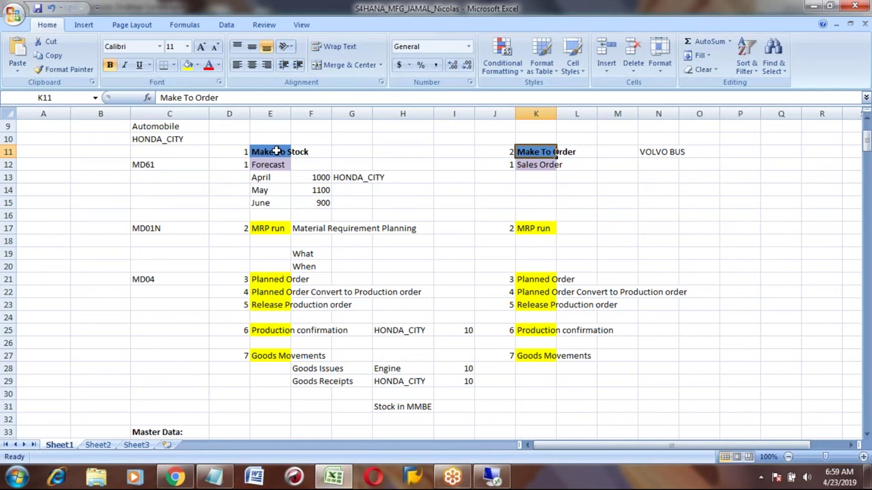
key(Down)
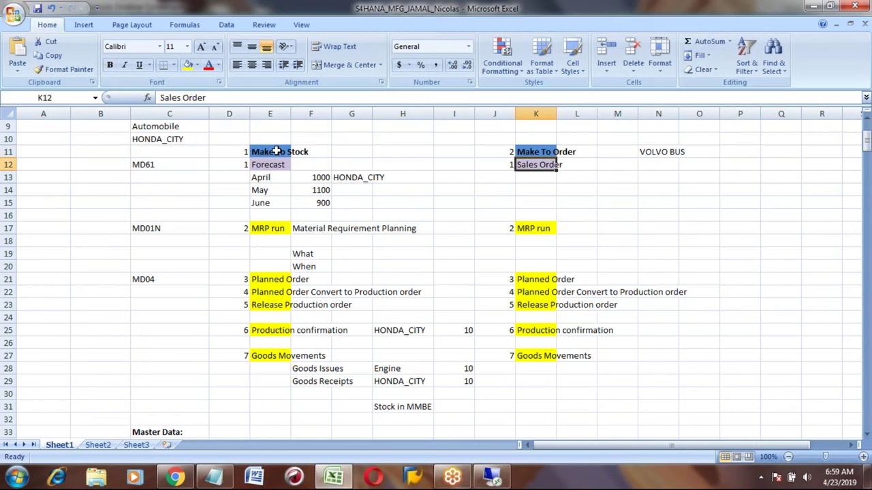
key(Up)
key(Left)
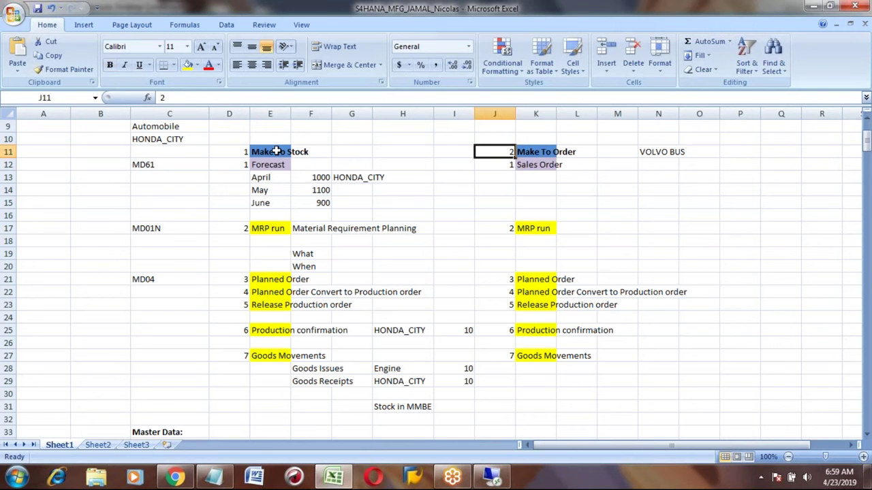
key(shift+Right)
key(shift+Down)
key(shift+Down)
key(shift+Down)
key(shift+Down)
key(shift+Down)
key(shift+Down)
key(shift+Down)
key(shift+Down)
key(shift+Down)
key(shift+Down)
key(shift+Down)
key(shift+Down)
key(shift+Down)
key(shift+Down)
key(shift+Down)
key(shift+Down)
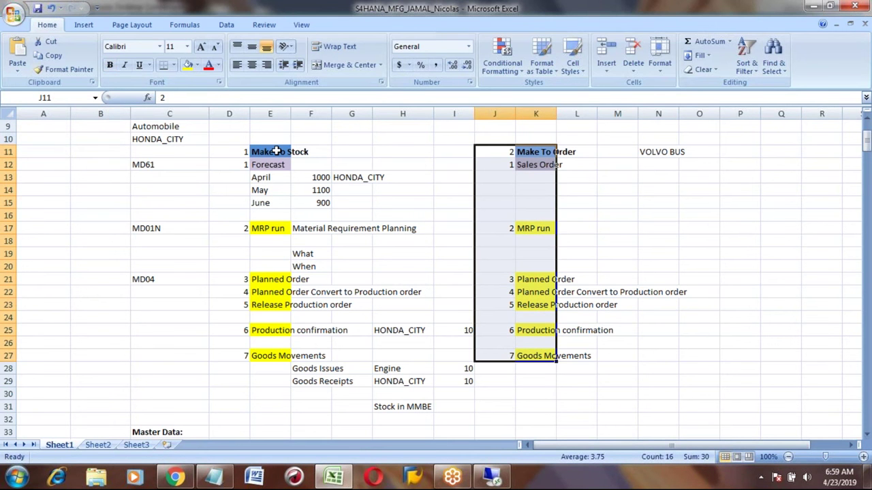
key(ctrl+c)
Paste the copied Make To Order flow below the Reports section, starting at cell B350.
click(87, 243)
key(Page_Down)
key(Page_Down)
key(Page_Down)
key(Page_Down)
key(Page_Down)
key(Page_Down)
key(Page_Down)
key(Page_Down)
key(Page_Down)
key(Page_Down)
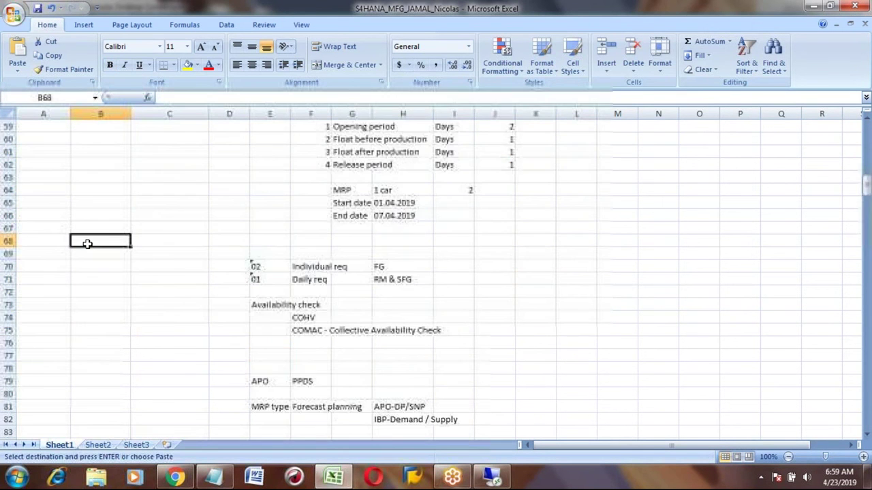
key(Page_Down)
key(Page_Down)
key(Page_Down)
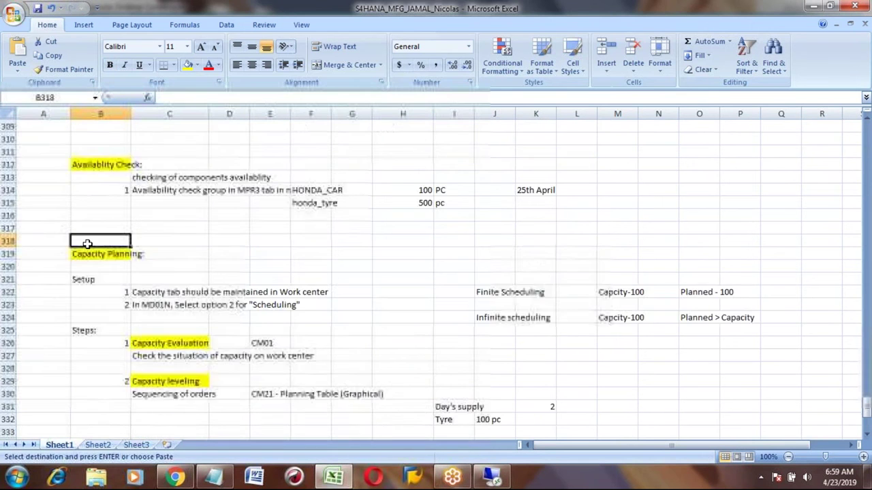
key(Down)
key(Down)
key(Down)
key(Down)
key(Down)
key(Down)
key(Down)
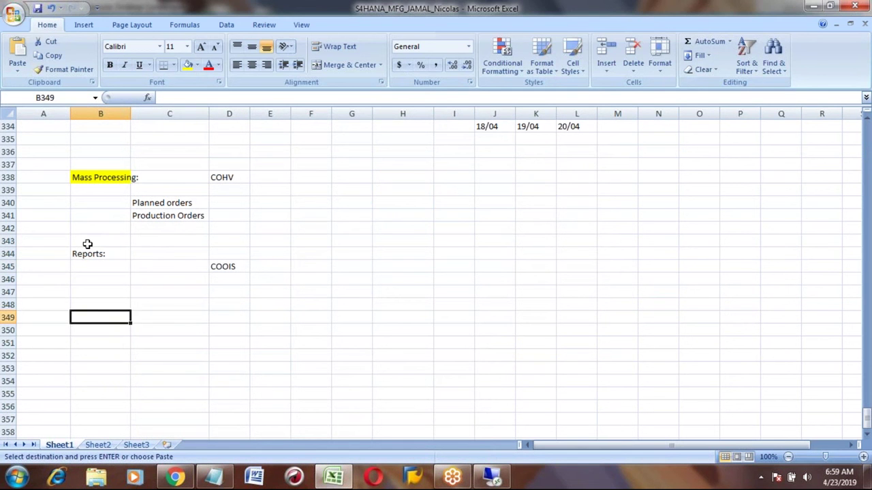
key(ctrl+v)
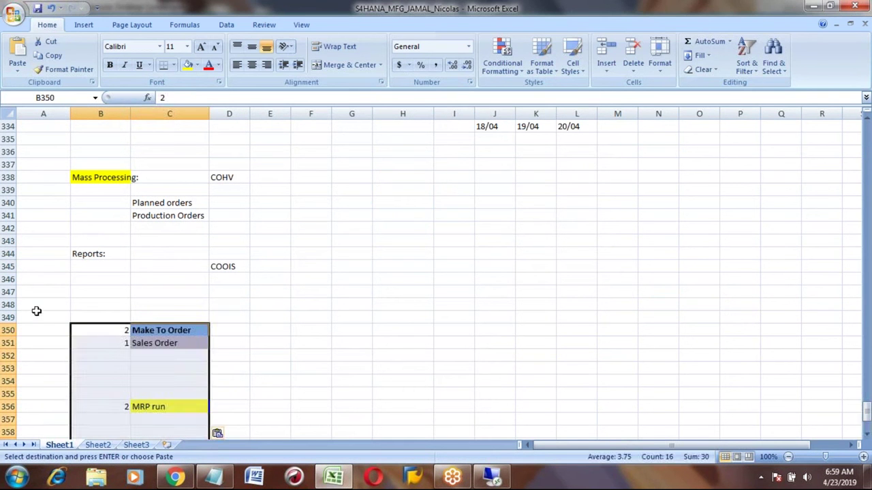
Enter the date 4/23/2019 in cell A349, just above the pasted Make To Order section.
click(41, 315)
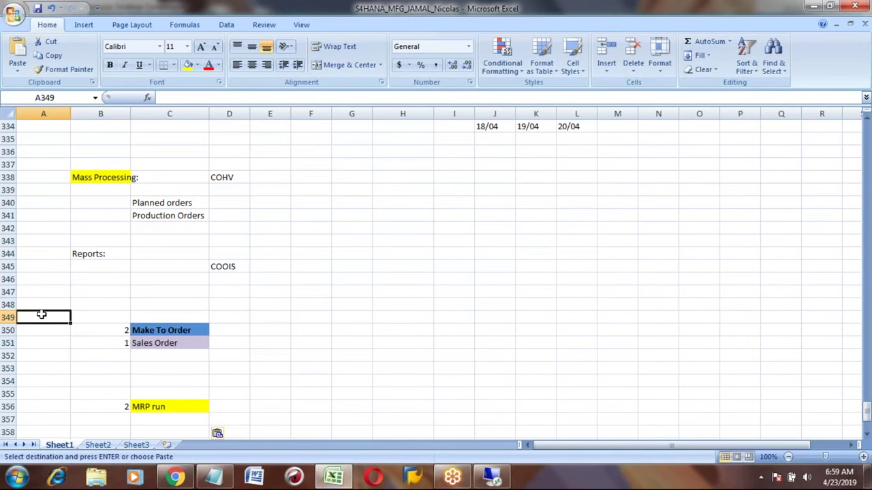
text(02)
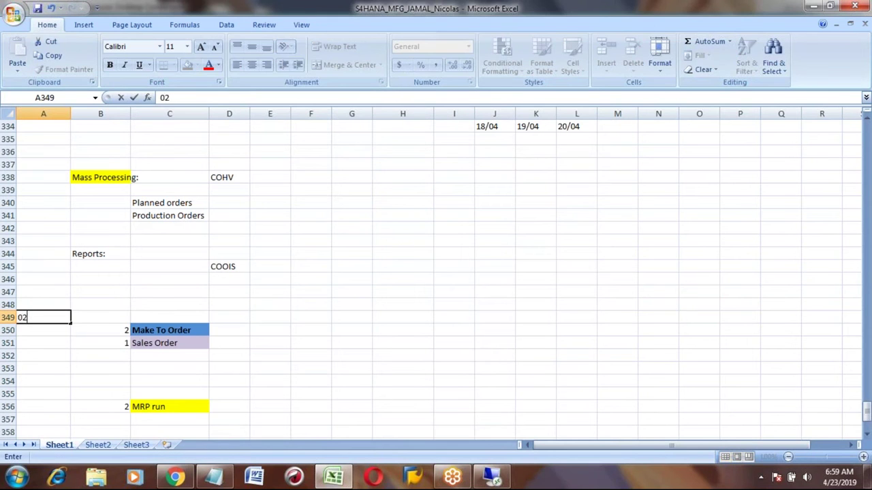
text(/23/2019)
key(ctrl+Return)
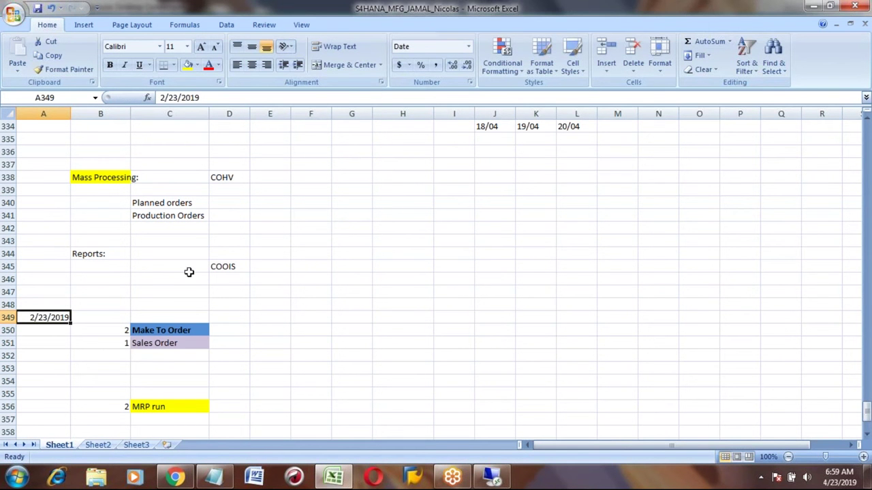
click(163, 97)
key(BackSpace)
text(4)
key(Return)
key(Up)
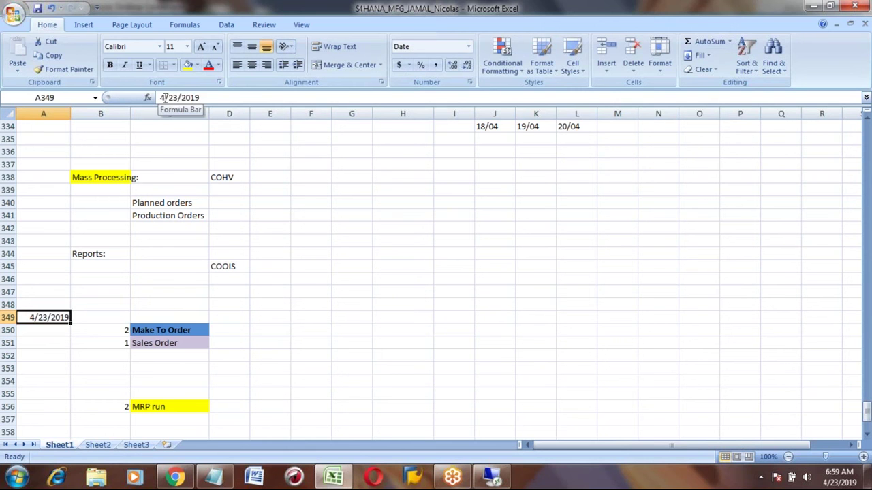
Look over the pasted Make To Order entries from the heading past MRP run and back to Sales Order.
key(Right)
key(Right)
key(Right)
key(Left)
key(Down)
key(Down)
key(Down)
key(Down)
key(Down)
key(Down)
key(Down)
key(Down)
key(Down)
key(Up)
key(Up)
key(Up)
key(Up)
key(Up)
key(Up)
key(Up)
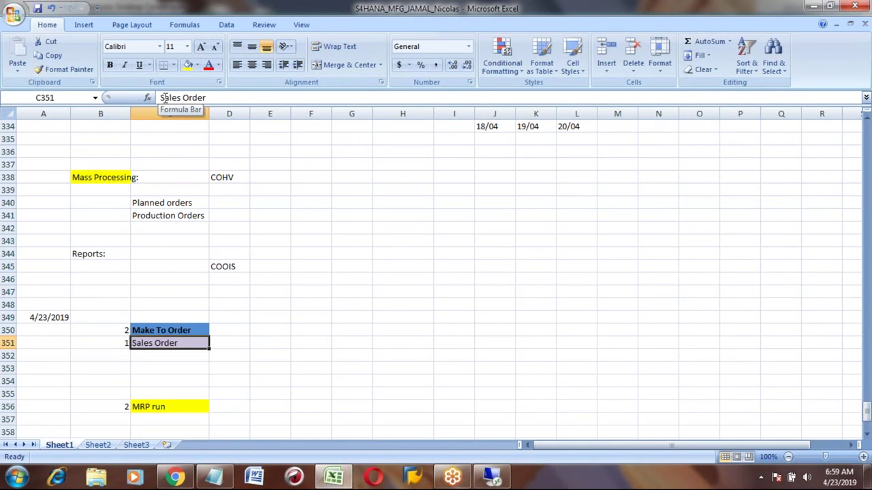
Enter the transaction code VA01 for Sales Order in cell E351.
key(Right)
key(Right)
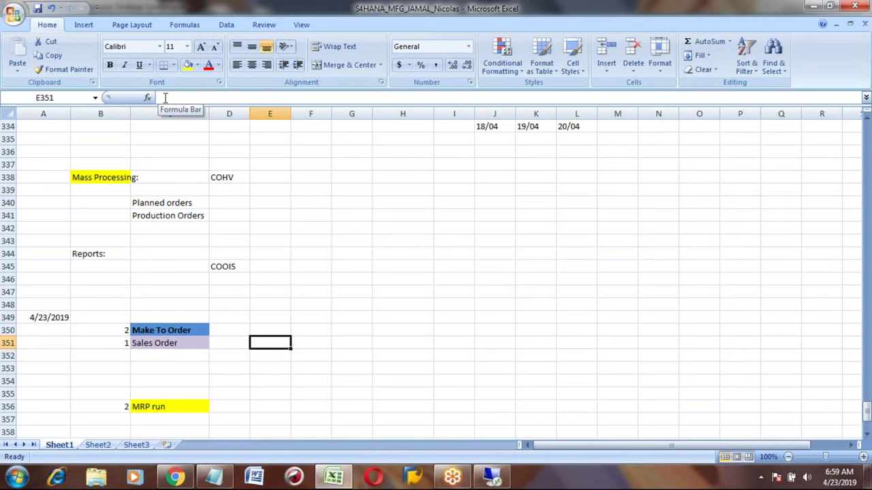
text(VA01)
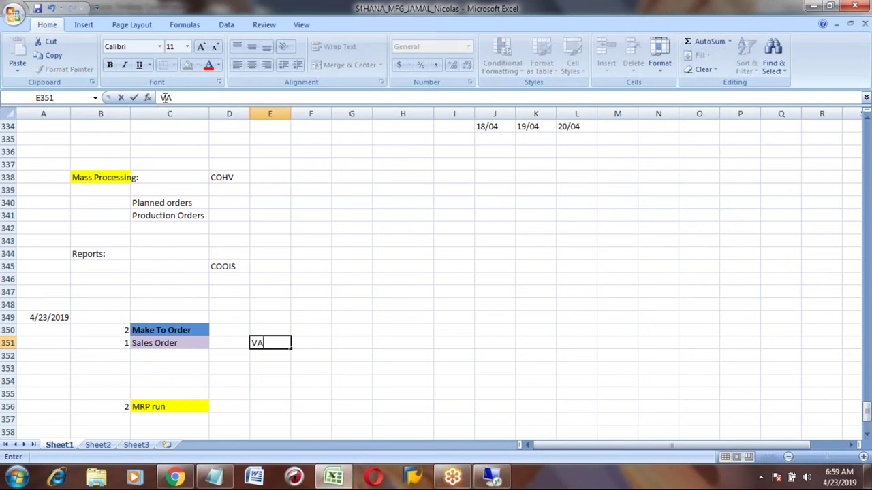
key(Return)
Review the Sales Order and MRP run entries of the pasted Make To Order flow.
key(Down)
key(Down)
key(Down)
key(Down)
key(Down)
key(Down)
key(Down)
key(Down)
key(Down)
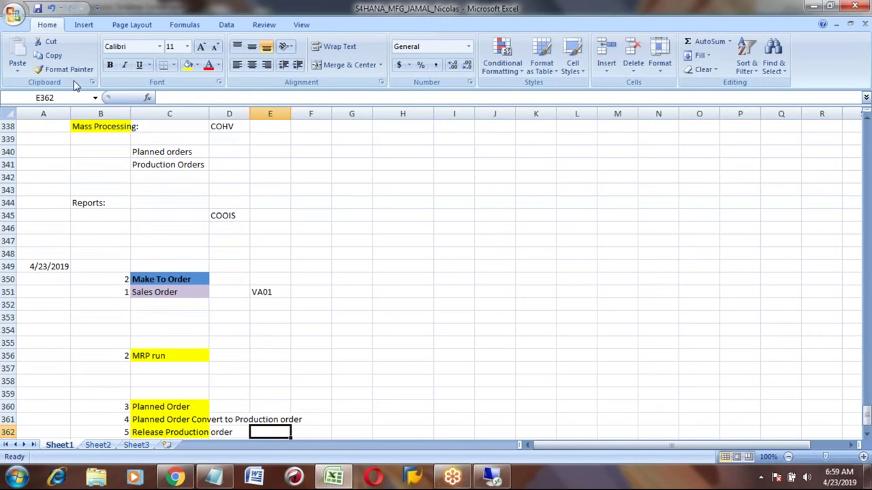
click(158, 292)
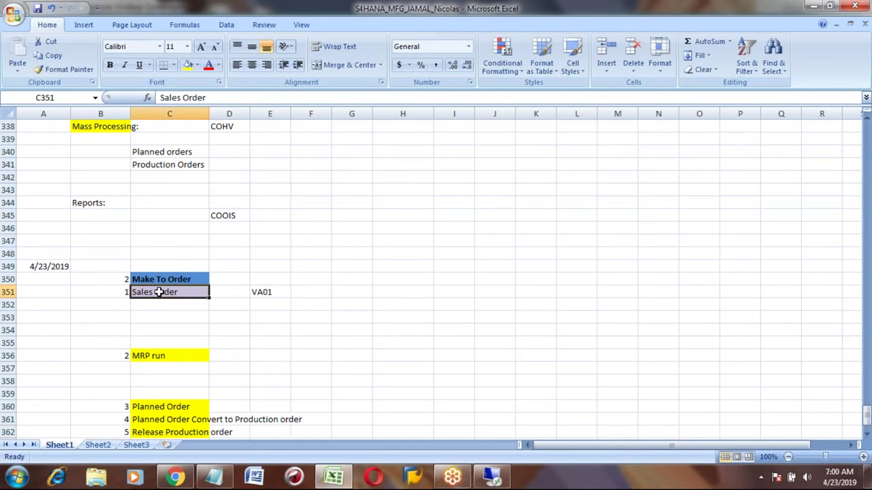
key(Down)
key(Down)
key(Down)
key(Down)
key(Down)
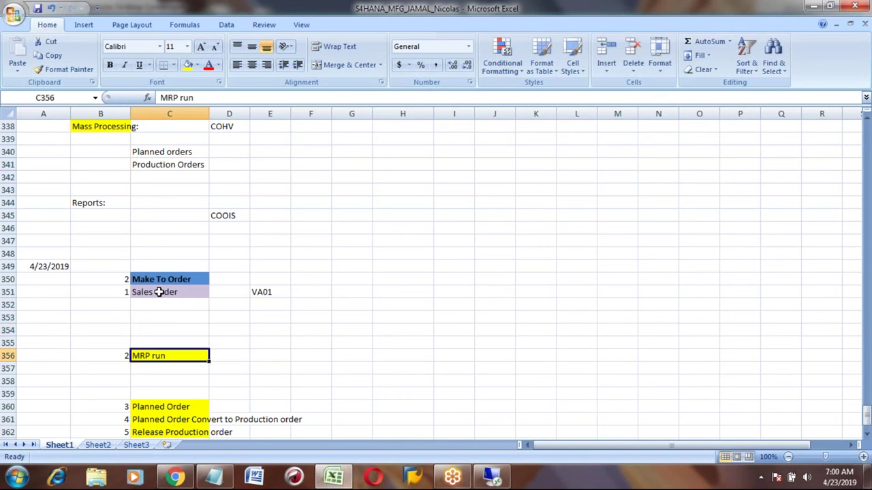
key(Up)
key(Up)
key(Up)
key(Up)
key(Up)
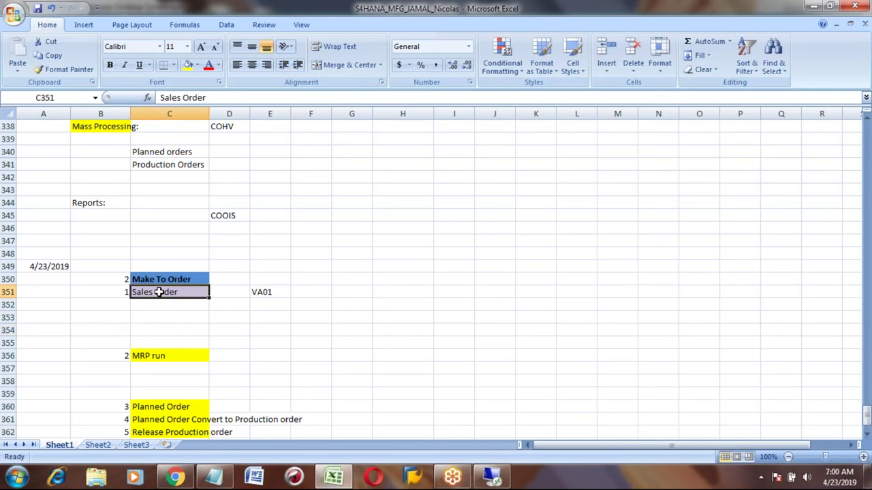
key(Down)
key(Down)
key(Down)
key(Down)
key(Down)
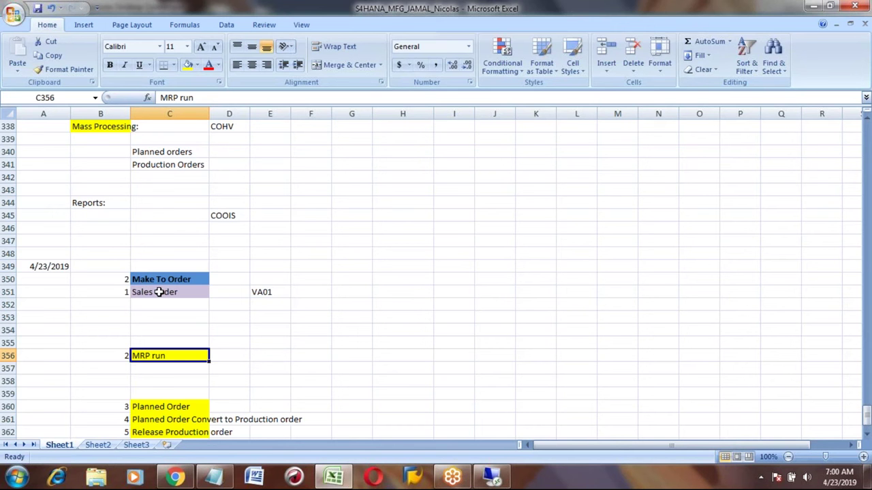
Look through the remaining flow entries from MRP run down to Goods Movements, returning to the MRP run row.
key(Down)
key(Down)
key(Down)
key(Down)
key(Down)
key(Down)
key(Down)
key(Down)
key(Down)
key(Down)
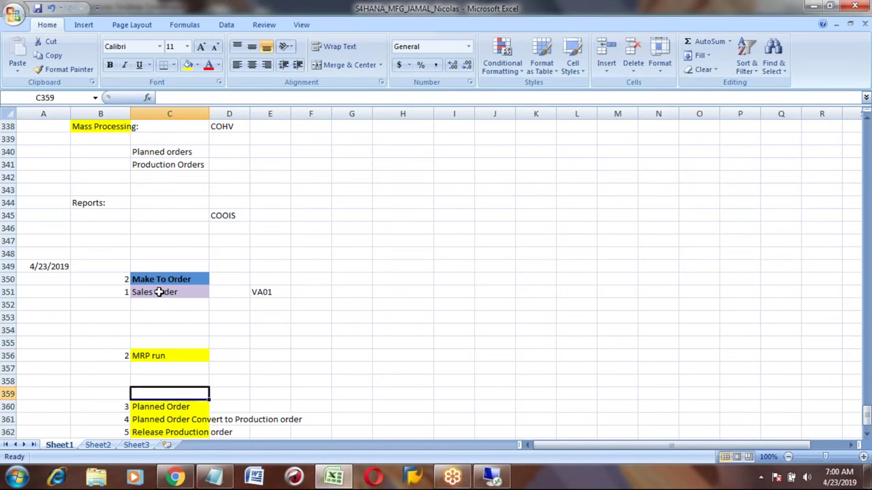
key(Up)
key(Up)
key(Up)
key(Up)
key(Up)
key(Up)
key(Up)
key(Up)
key(Up)
key(Up)
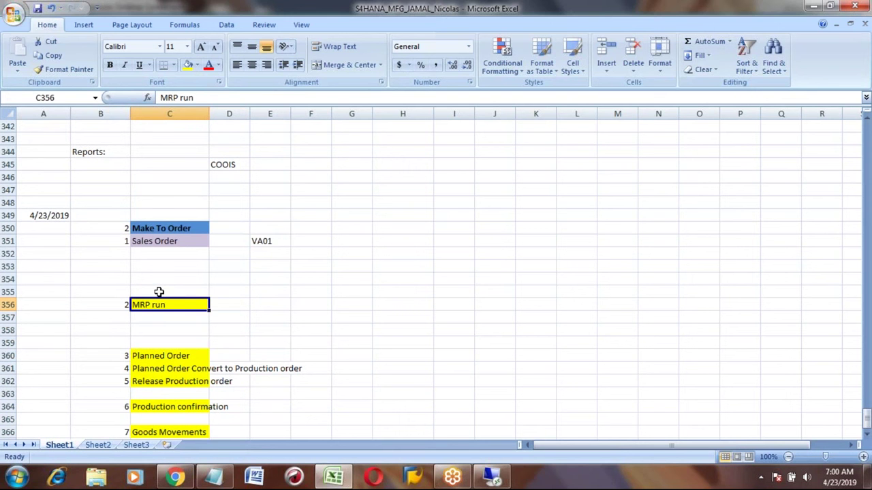
key(Right)
key(Right)
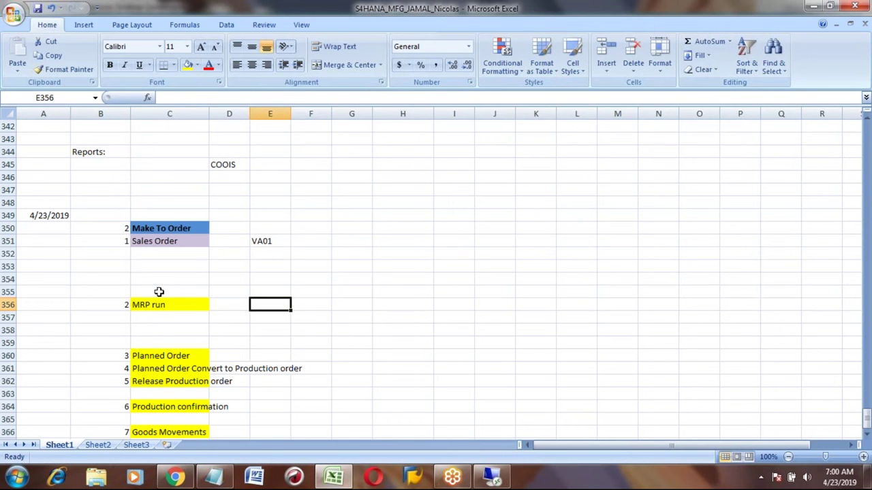
key(Down)
key(Down)
key(Down)
key(Down)
key(Down)
key(Down)
key(Down)
key(Down)
key(Down)
key(Down)
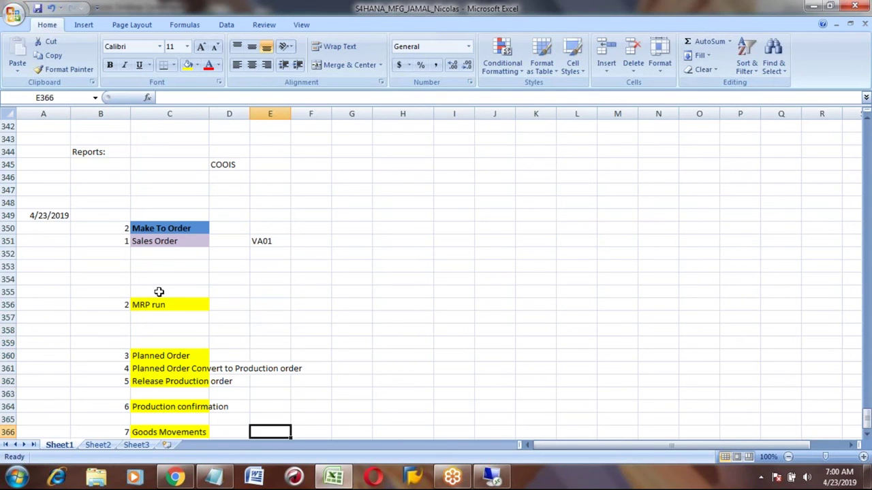
key(Down)
key(Down)
key(Down)
key(Up)
key(Up)
key(Up)
key(Up)
key(Up)
key(Up)
key(Up)
key(Up)
key(Up)
key(Up)
key(Up)
key(Up)
key(Up)
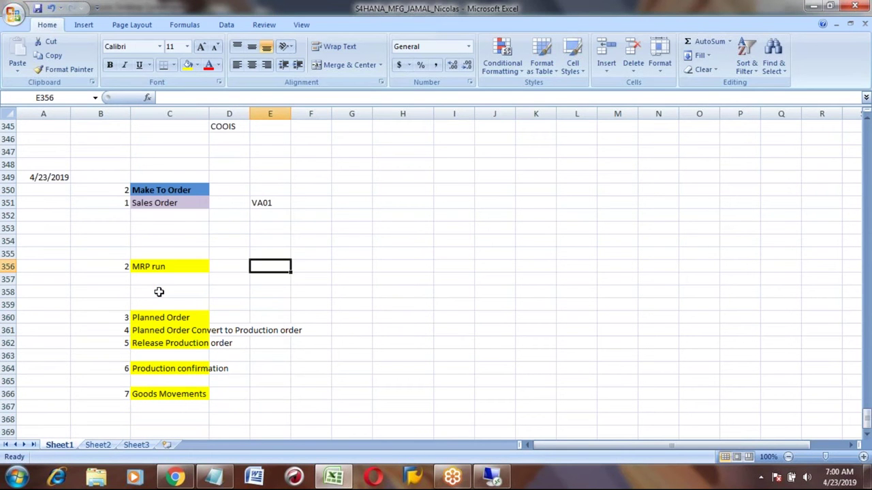
Enter the transaction code MD01N for MRP run in cell E356.
text(MD0)
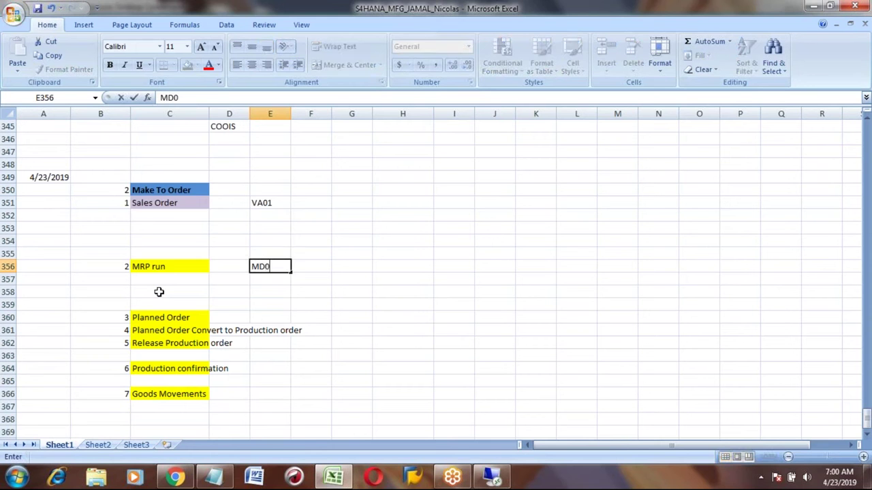
text(1N)
key(Return)
Enter MD04 / CO40 in cell E361 as the codes for converting the planned order to a production order.
key(Down)
key(Down)
key(Down)
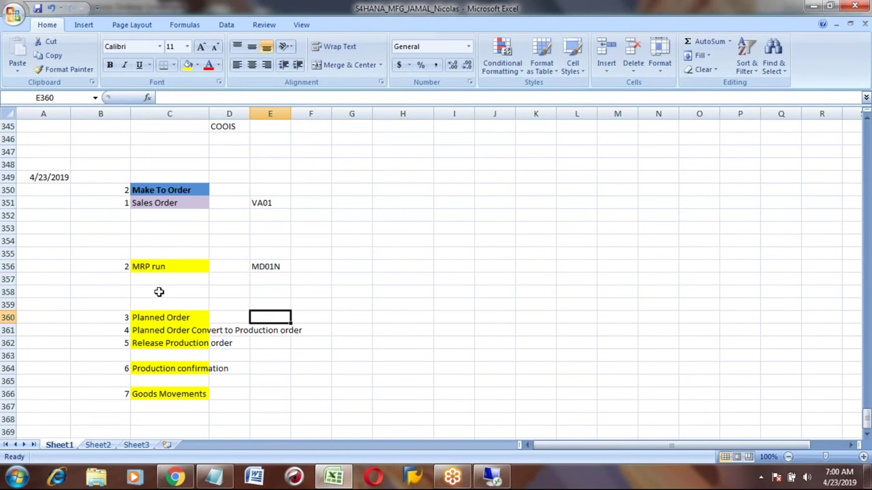
key(Down)
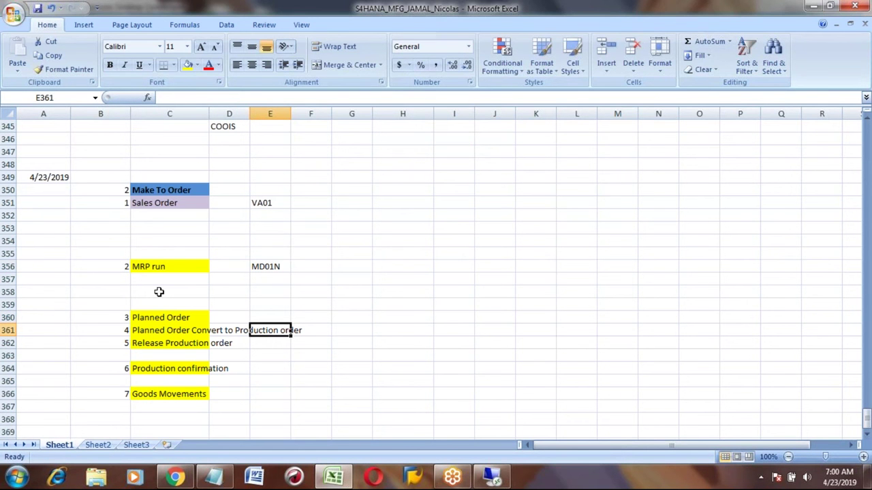
text(MD04)
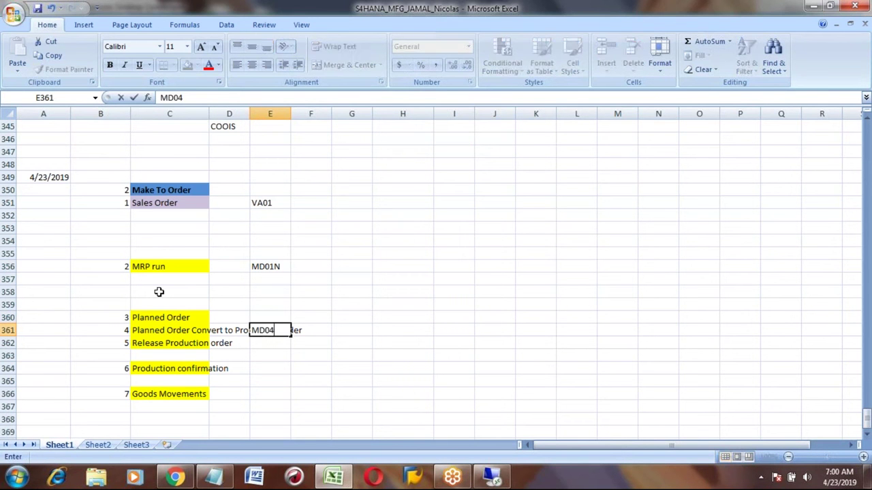
text( / CO40)
key(Return)
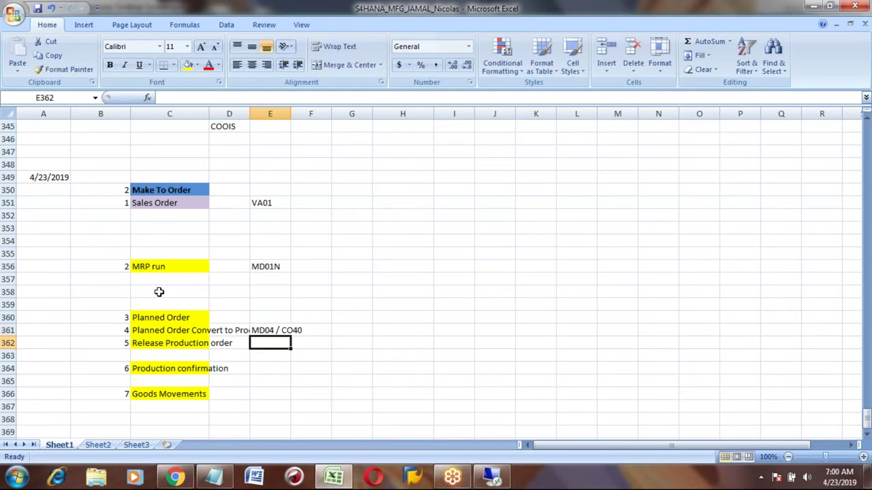
Enter the transaction code CO02 for Release Production order in cell E362.
text(CO0)
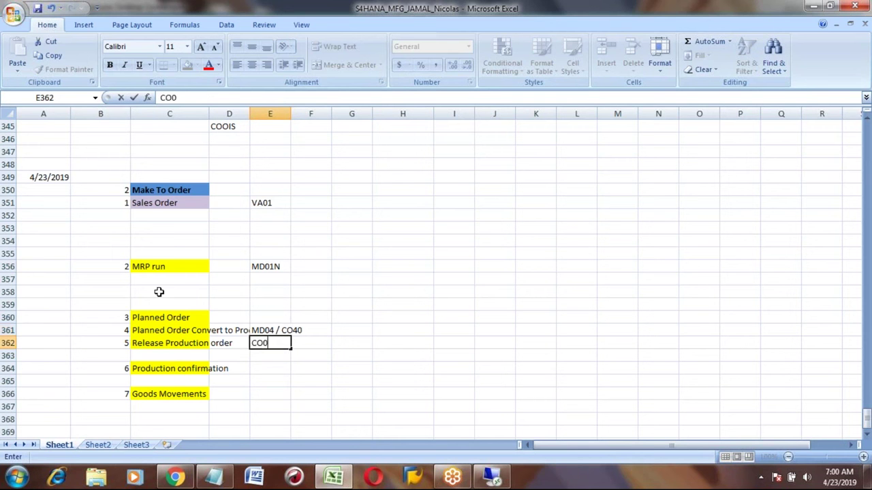
text(2)
key(Return)
key(Return)
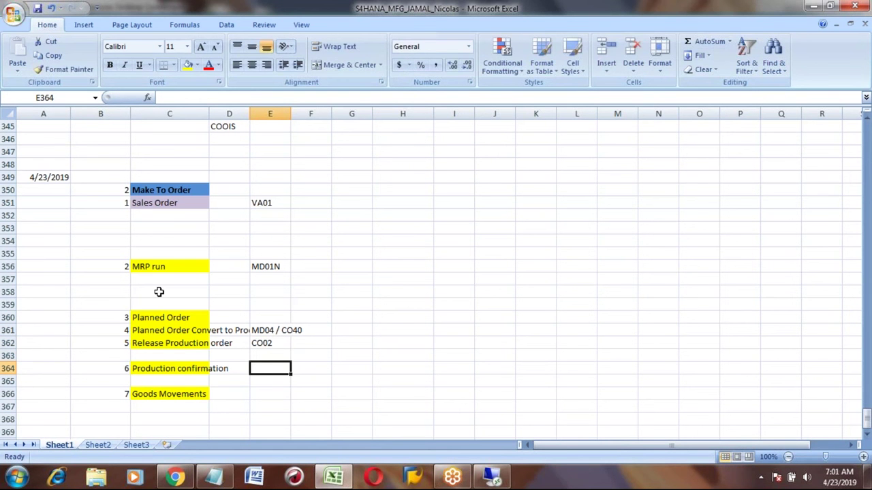
Enter CO11N / CO15 for Production confirmation in E364 and MIGO for Goods Movements in E366.
text(CO11N)
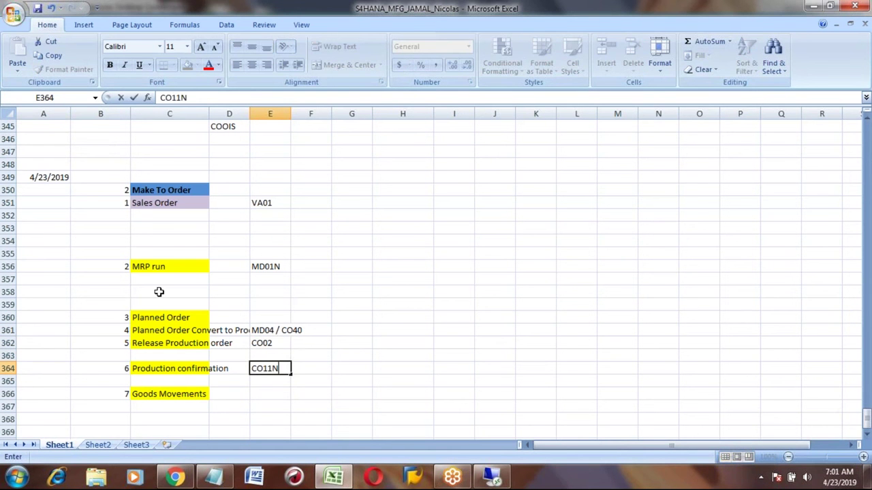
text( / CO15)
key(Return)
key(Return)
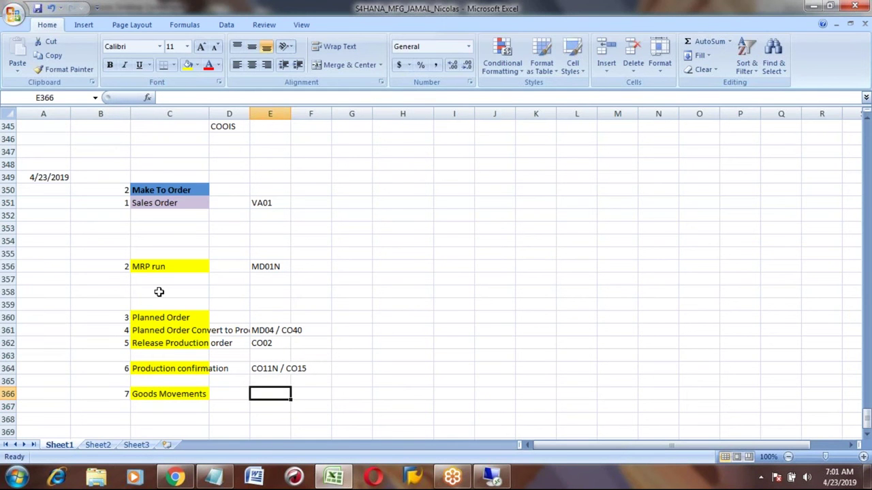
text(MIGO)
key(Return)
Review the transaction codes in column E, going back up to Sales Order and down past Goods Movements.
key(Up)
key(Up)
key(Up)
key(Up)
key(Up)
key(Up)
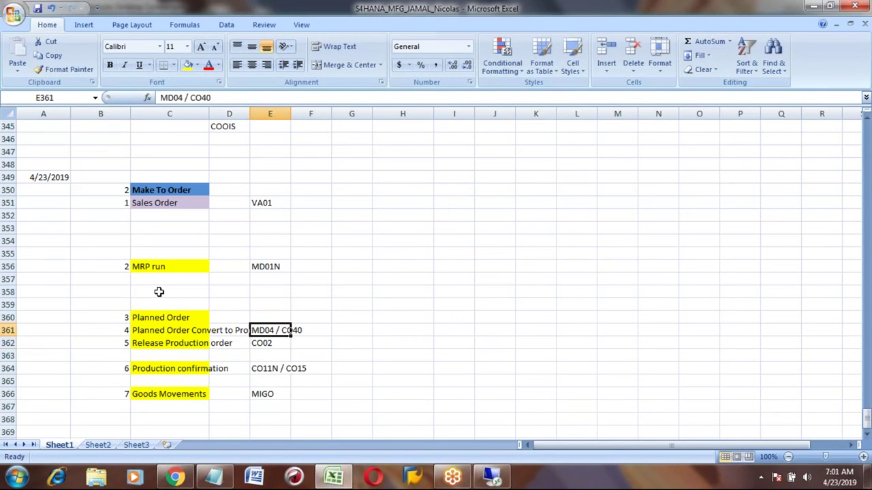
key(Up)
key(Up)
key(Up)
key(Up)
key(Up)
key(Up)
key(Up)
key(Up)
key(Up)
key(Up)
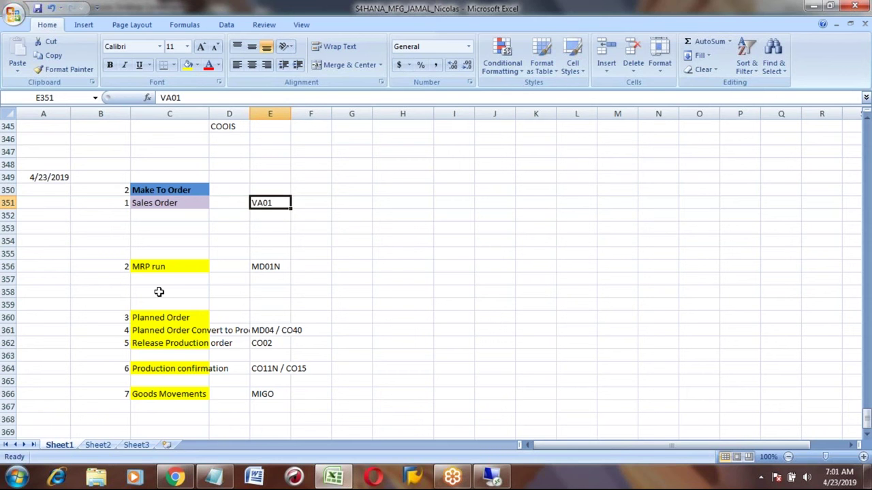
key(Down)
key(Down)
key(Down)
key(Down)
key(Down)
key(Down)
key(Down)
key(Down)
key(Down)
key(Down)
key(Down)
key(Down)
key(Down)
key(Down)
key(Down)
key(Down)
key(Down)
key(Down)
key(Down)
key(Down)
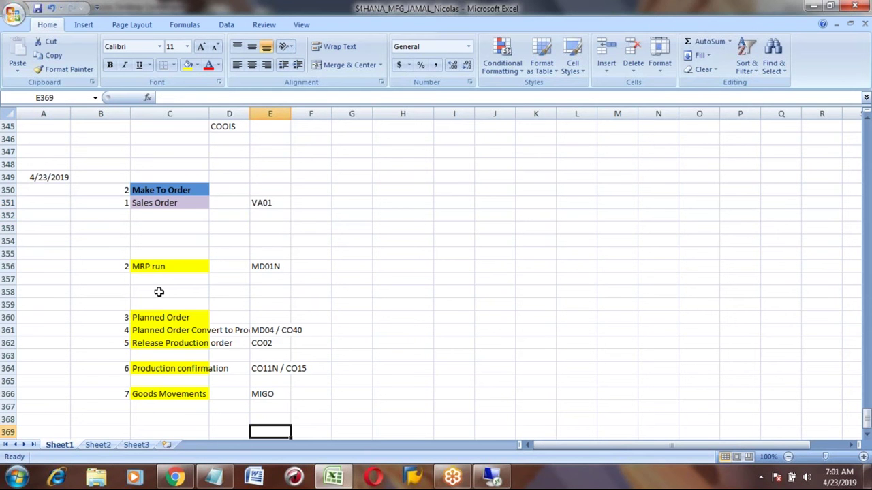
Add the heading Master data in cell B369, below the Goods Movements row.
key(Up)
key(Up)
key(Left)
key(Left)
key(Left)
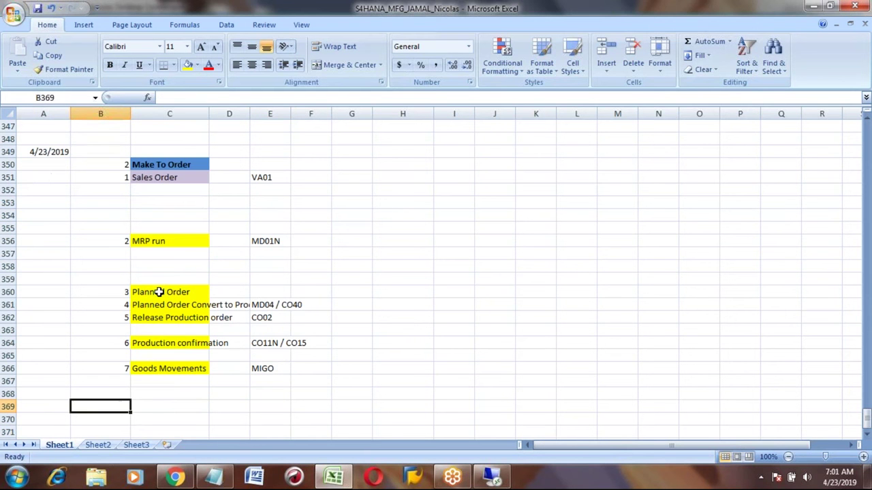
text(Mast)
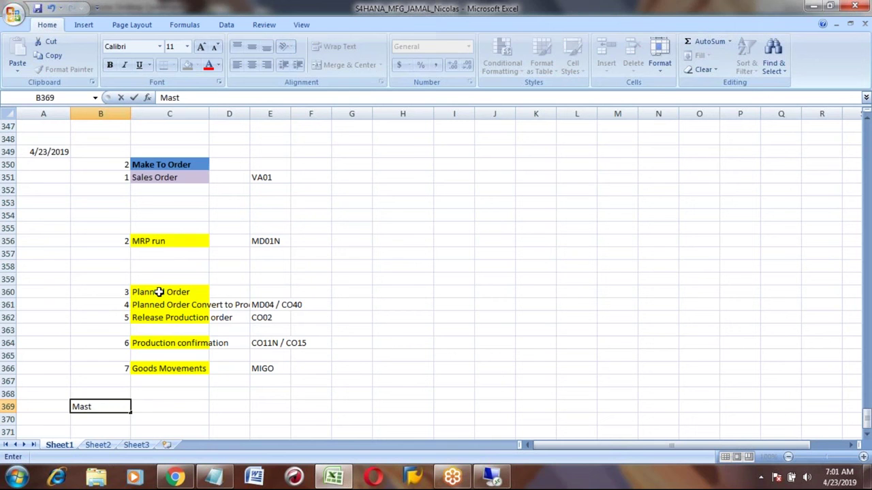
text(er data)
key(Return)
key(Return)
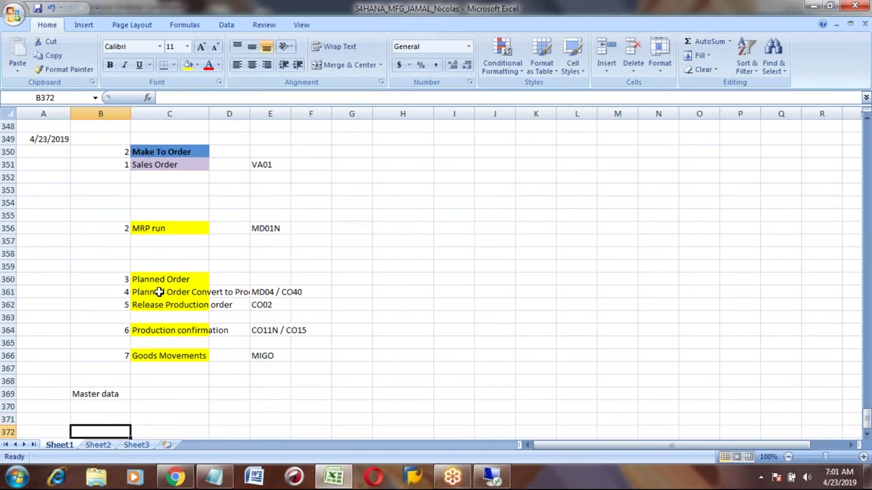
Add item 1 under Master data, with the number in B371 and the text "Material maste" in C371.
text(1)
key(Tab)
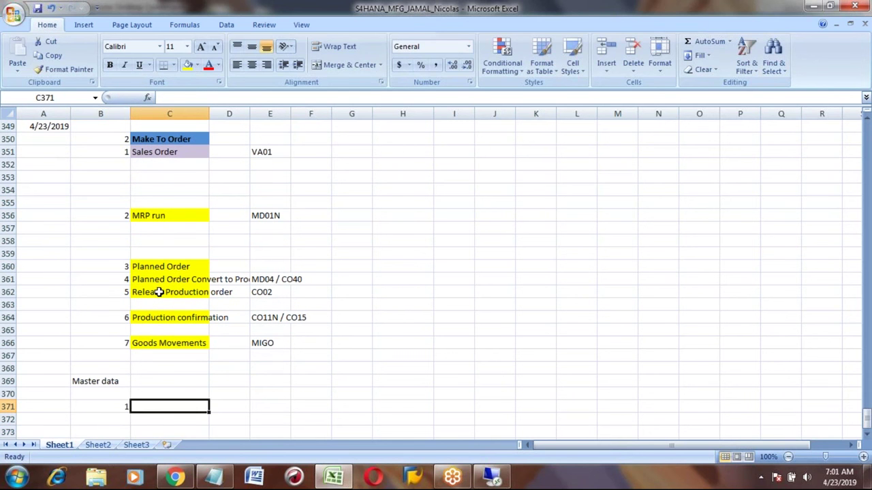
text(Material maste)
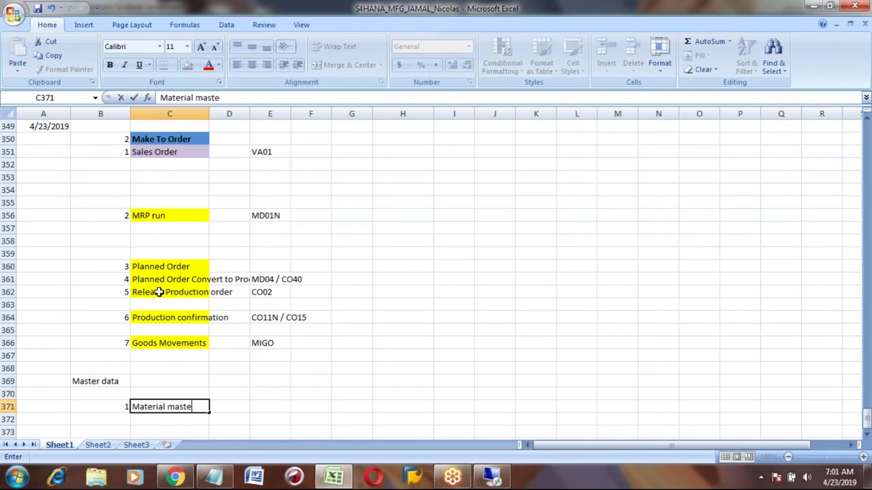
key(Return)
Add item 2 under Master data, with the number in B372 and Work center in C372.
key(Left)
text(2)
key(Tab)
text(Work)
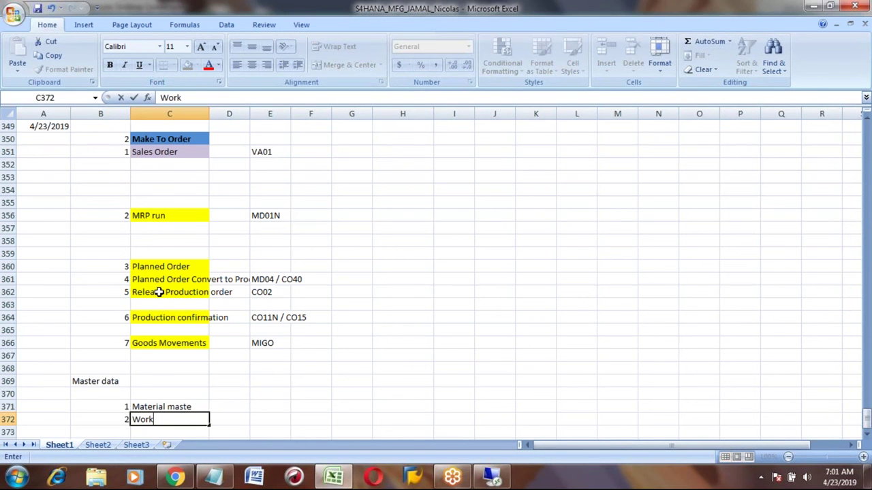
text( center)
key(Return)
Correct the text in cell C371 to Material master.
key(Up)
key(Up)
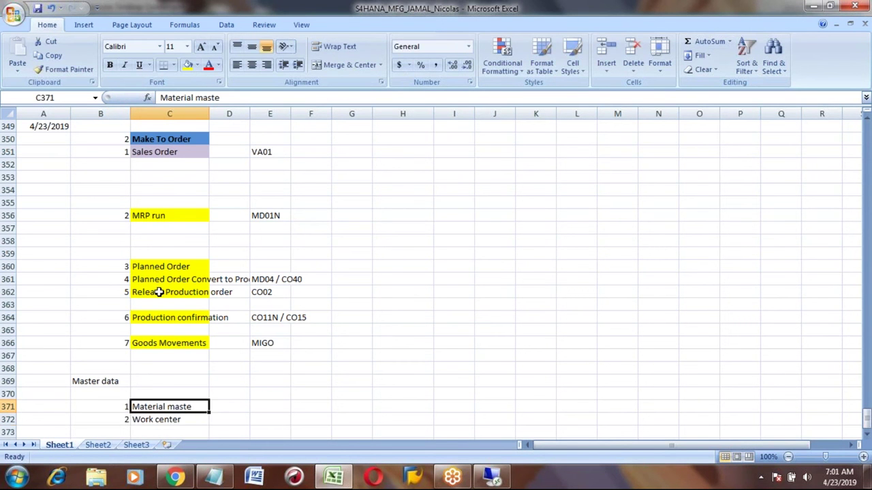
click(228, 98)
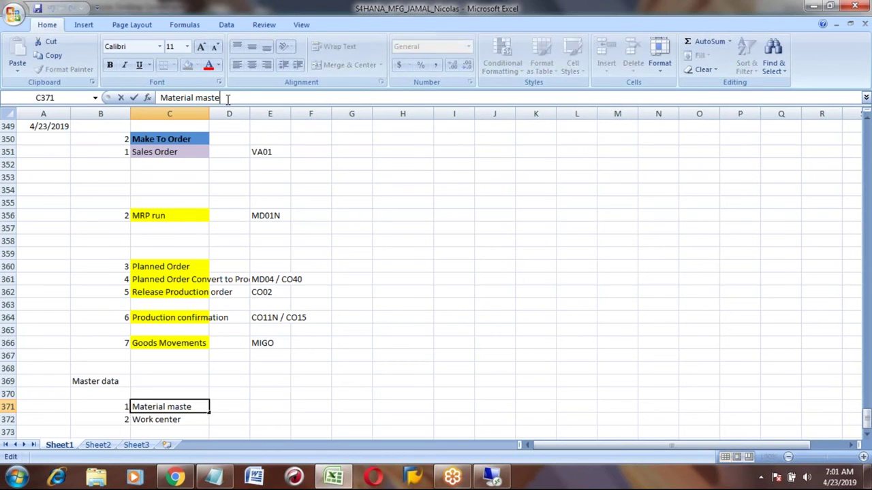
text(r)
key(Return)
key(Return)
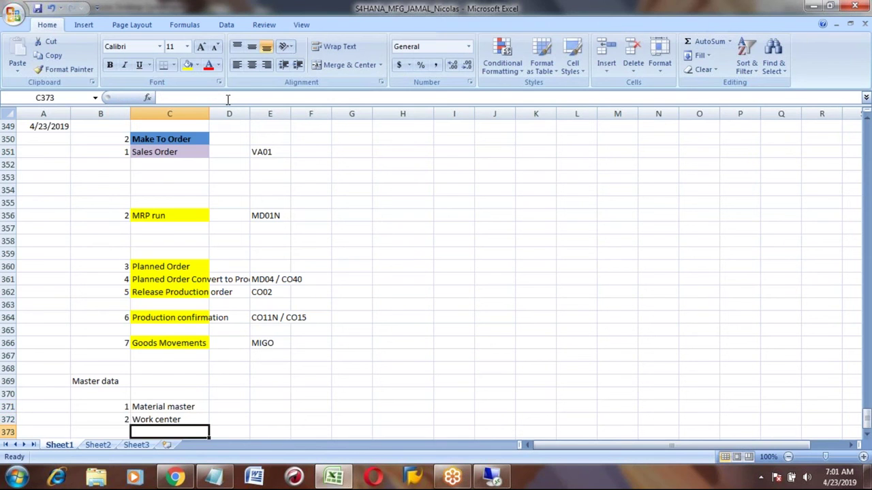
Add item 3 under Master data, with the number in B373 and BOM in C373.
key(Down)
key(Down)
key(Down)
key(Up)
key(Up)
key(Up)
key(Up)
key(Left)
key(Down)
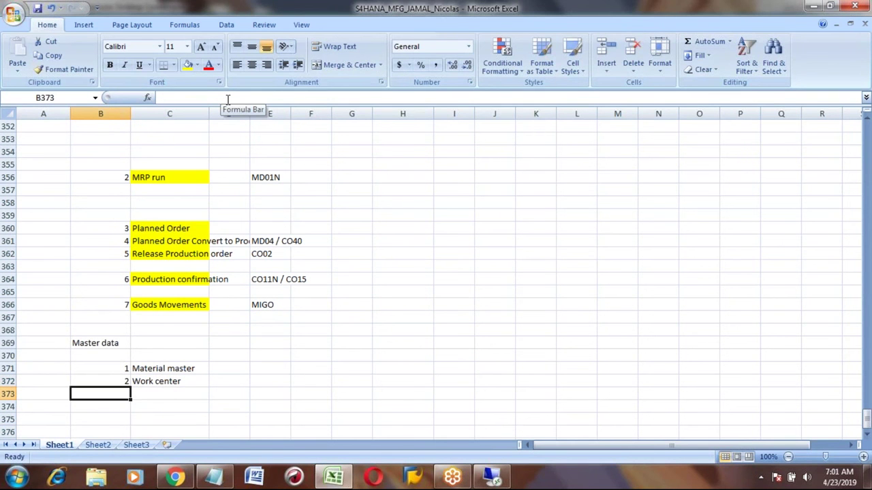
text(3)
key(Tab)
text(BOM)
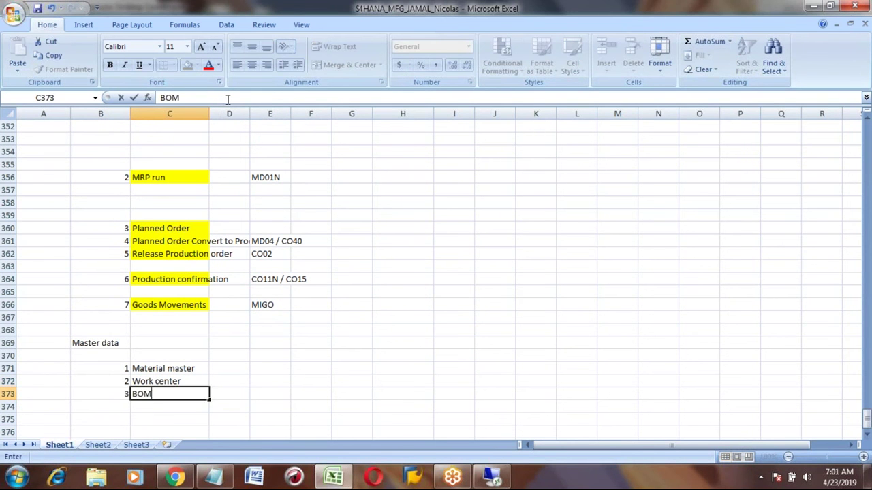
key(Return)
Add item 4 under Master data, with the number in B374 and Routing in C374.
key(Left)
text(4)
key(Tab)
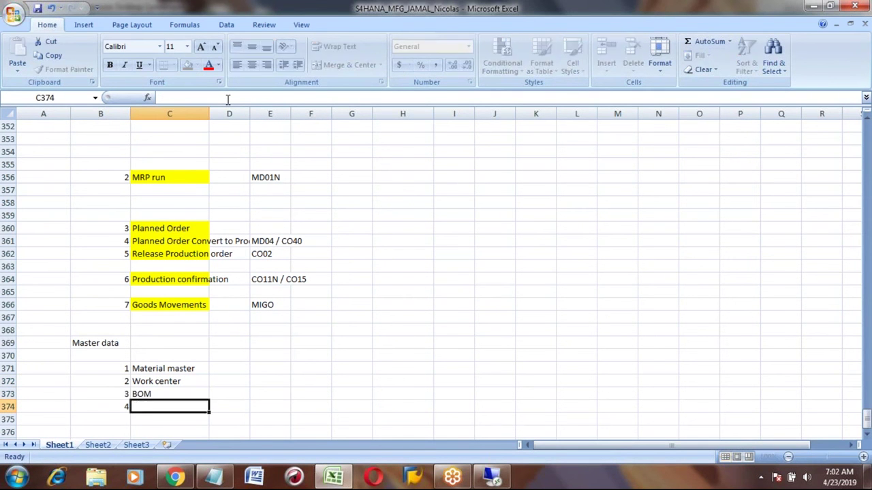
text(Routing)
key(Return)
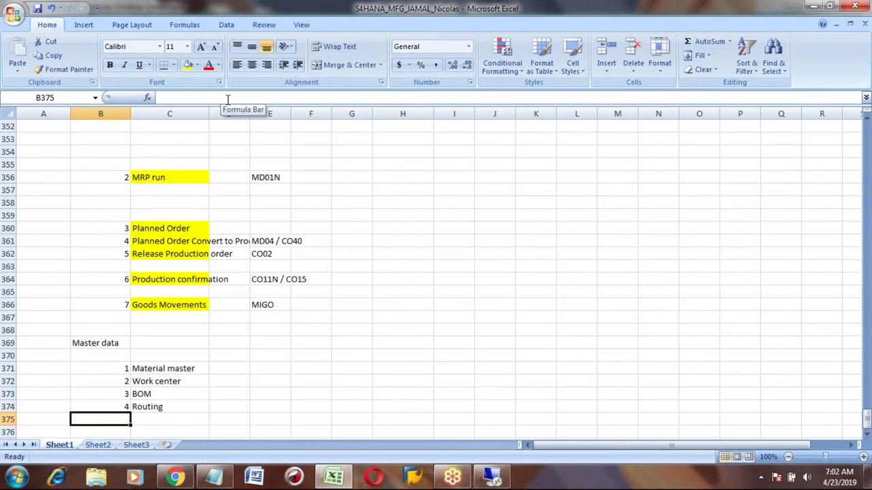
Add item 5 under Master data, with the number in B375 and Production version in C375.
text(5)
key(Tab)
text(P)
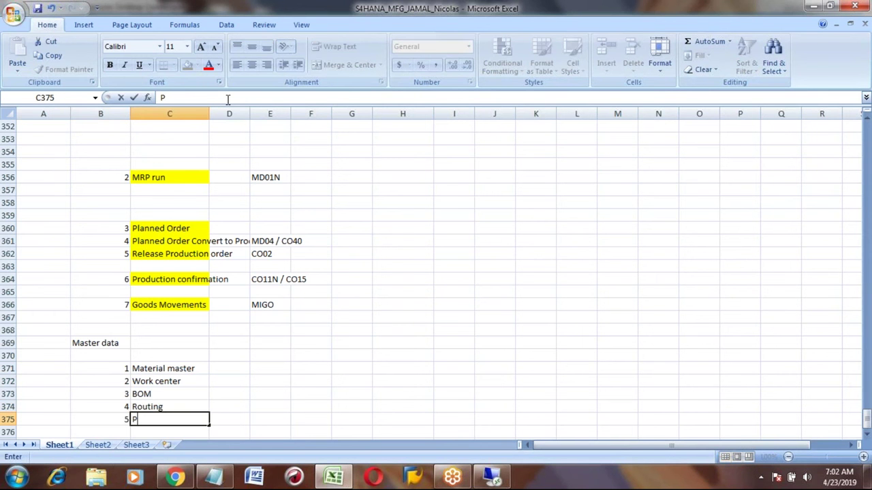
text(roduction version)
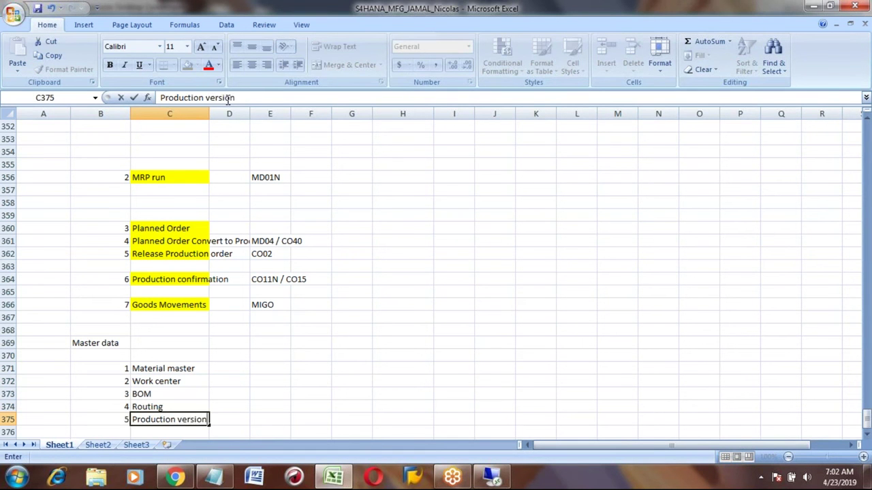
key(Return)
key(Return)
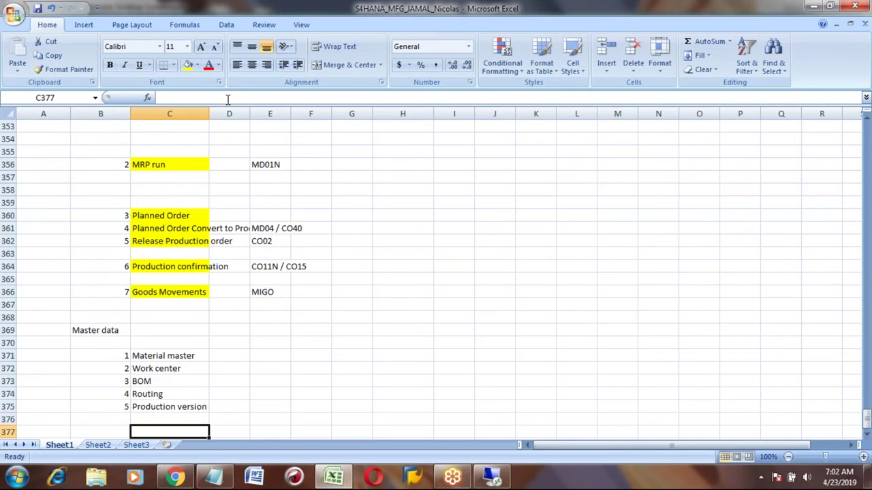
Review the Master data entries in C371:C375, from Material master down to Production version.
key(Up)
key(Up)
key(Up)
key(Up)
key(Up)
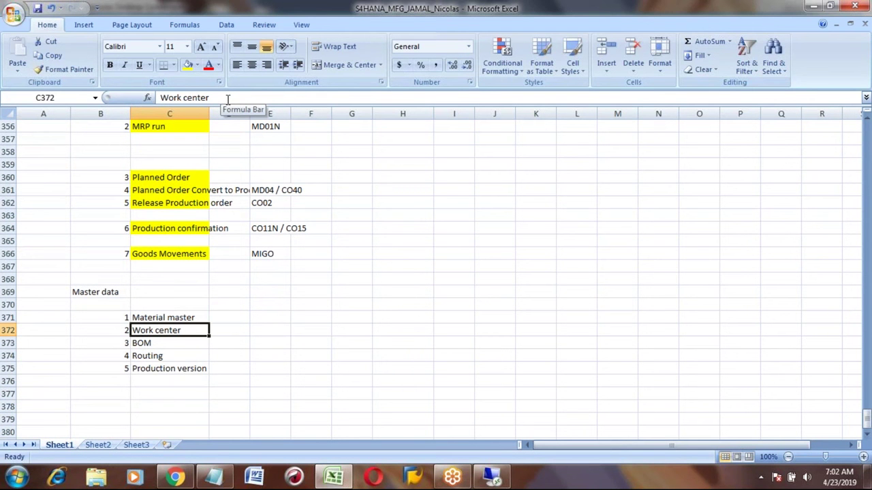
key(Up)
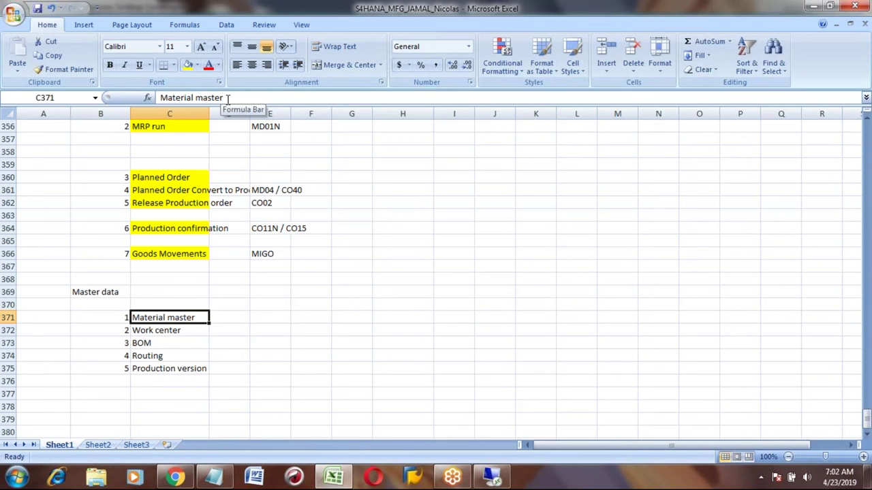
key(Down)
key(Down)
key(Down)
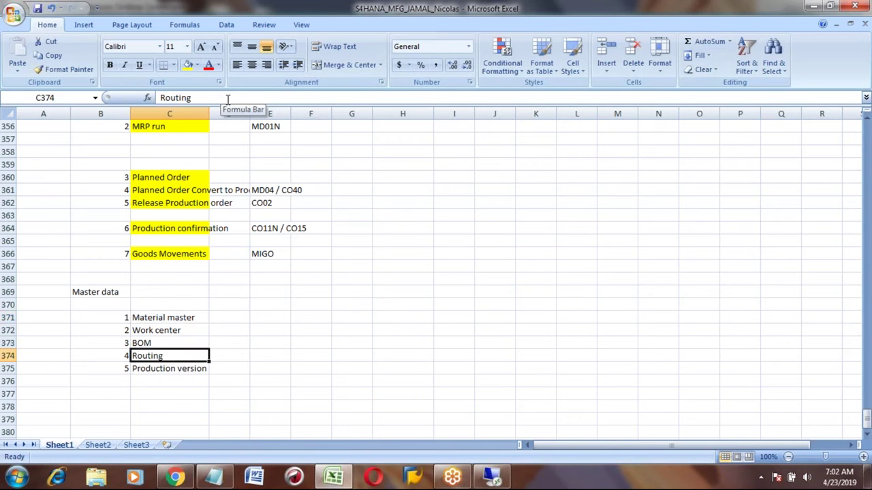
key(Up)
key(Up)
key(Up)
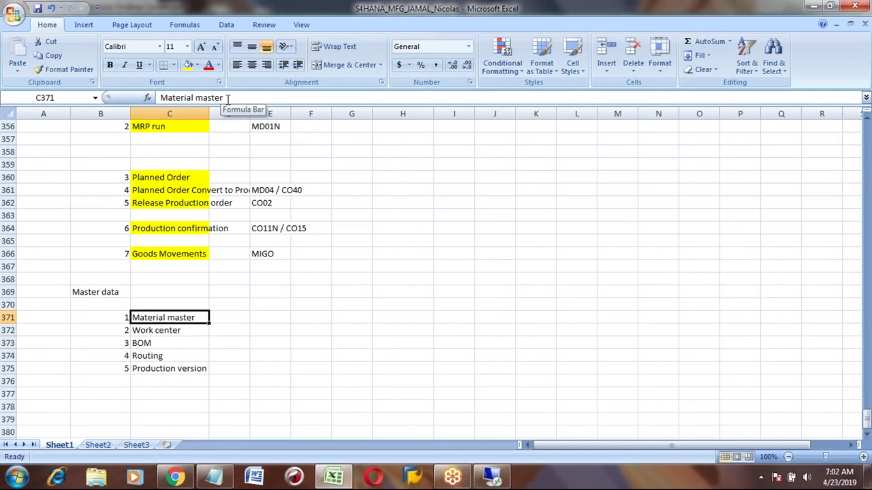
key(Down)
key(shift+Down)
key(shift+Down)
key(shift+Down)
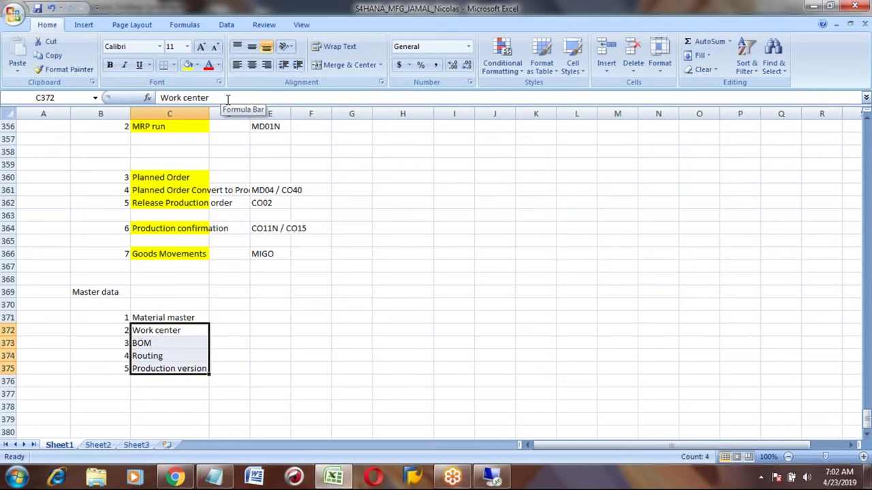
Fill the Material master cell C371 with yellow and make its text bold.
key(Up)
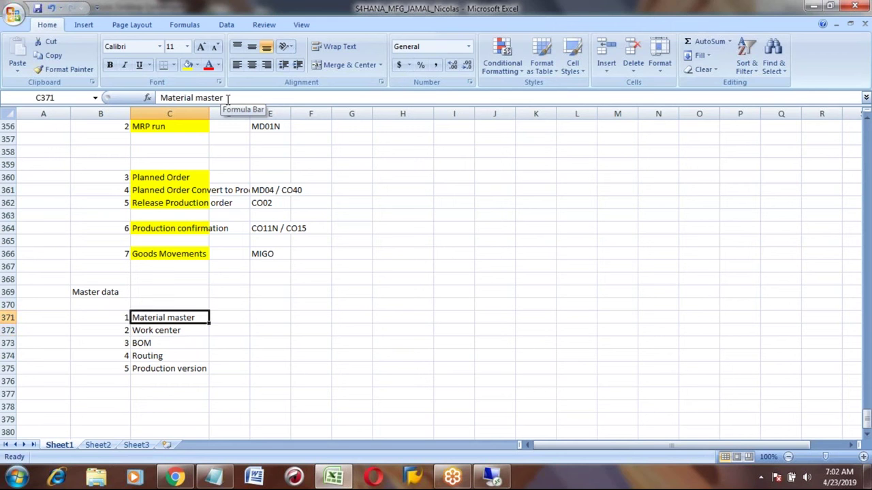
click(187, 64)
key(Down)
key(shift+Down)
key(shift+Down)
key(shift+Down)
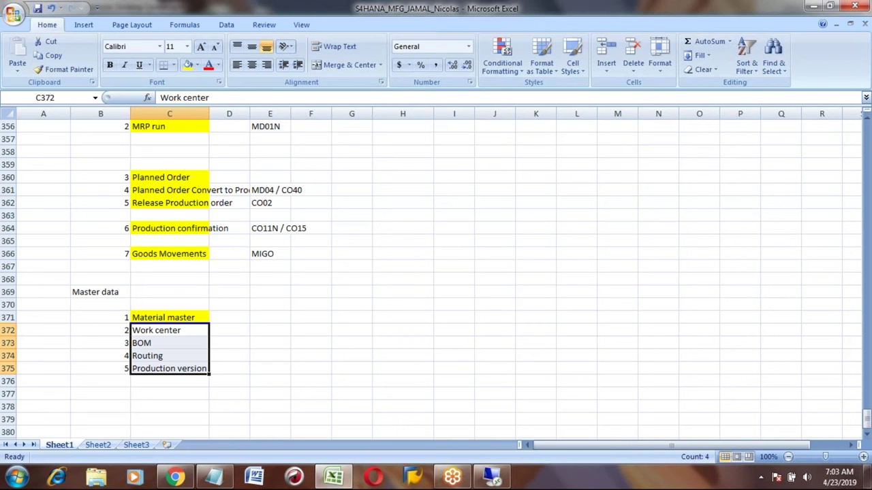
key(Up)
click(110, 65)
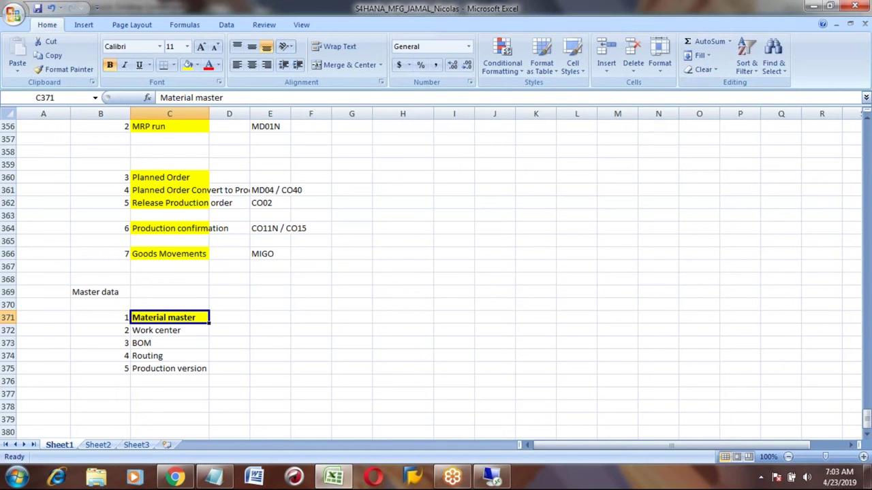
click(169, 330)
click(169, 317)
click(169, 331)
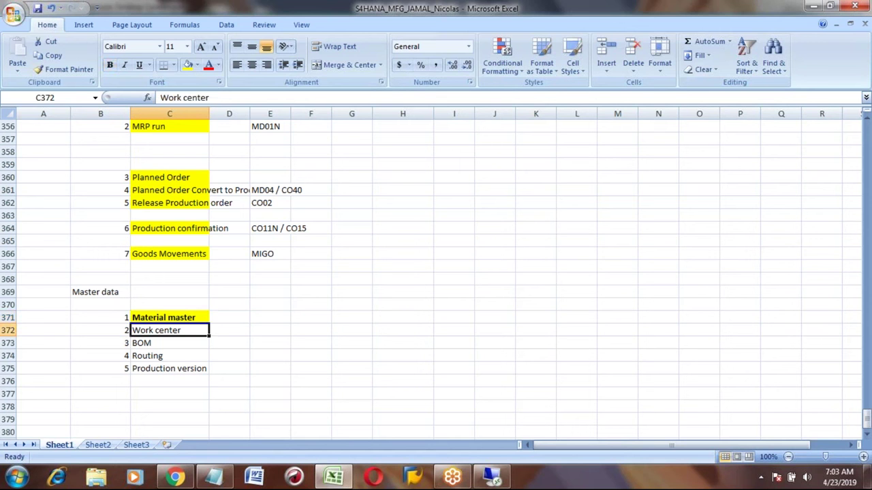
drag(170, 330, 170, 368)
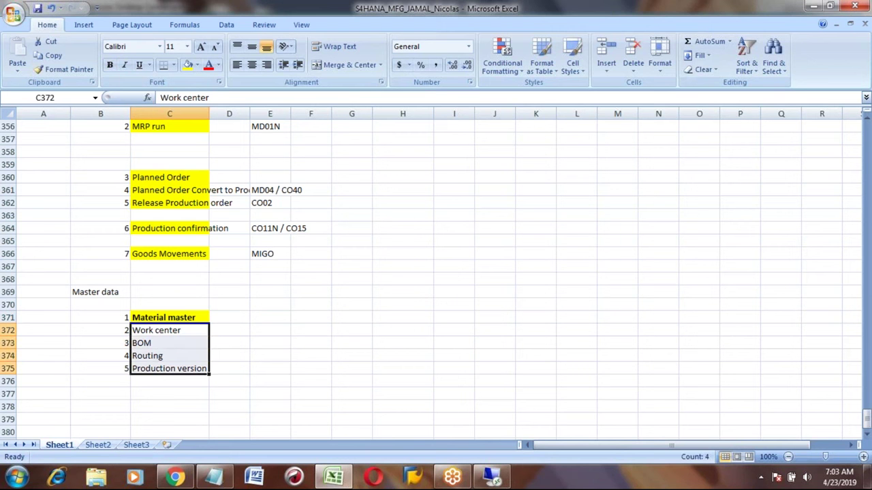
key(Down)
key(Down)
key(Down)
key(Down)
key(Down)
key(Down)
key(Down)
key(Down)
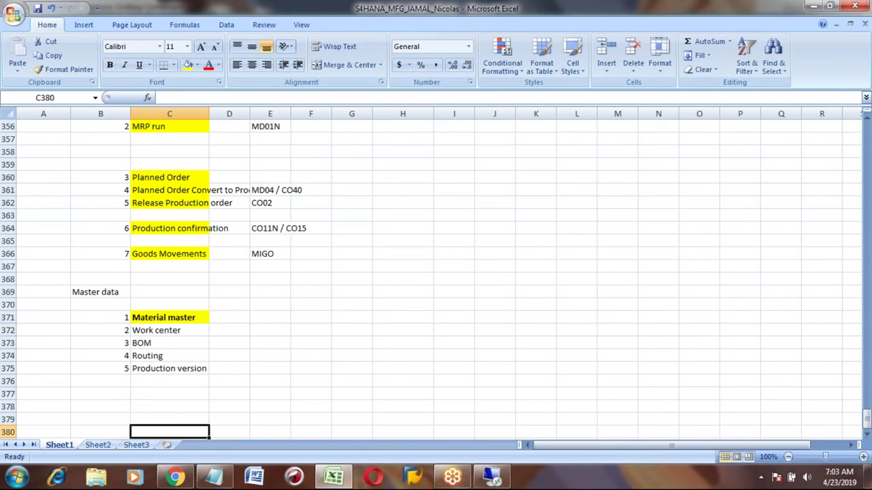
key(Up)
key(Up)
key(Up)
key(Up)
key(Up)
Start a detail list below the Master data items, with the number 1 in B378 and Material Master in C378.
key(Down)
key(Down)
key(Down)
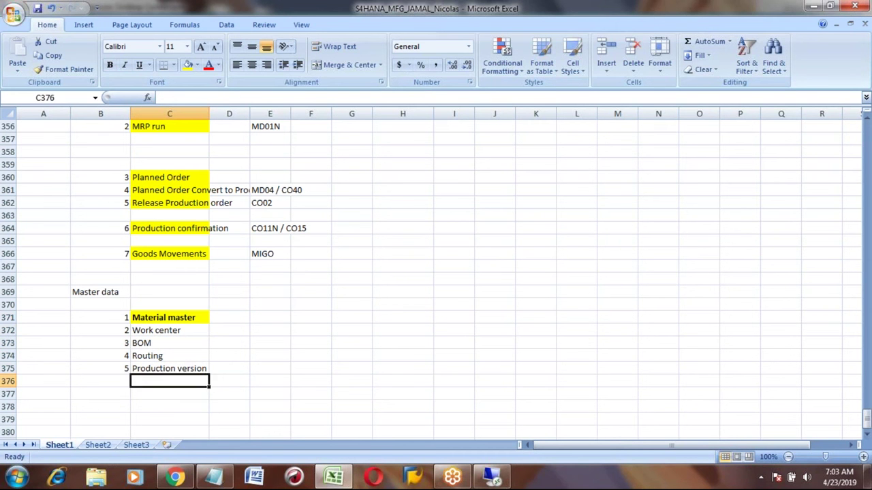
key(Left)
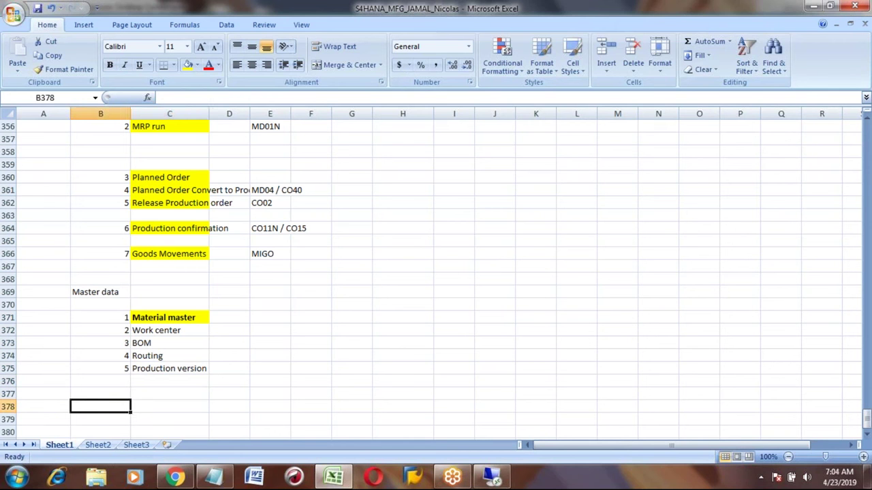
text(1)
key(Tab)
text(M)
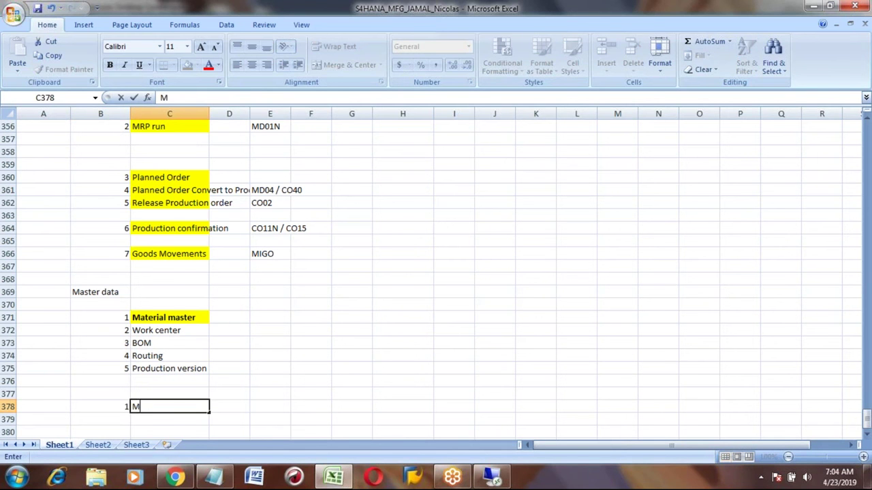
text(aterial Ms)
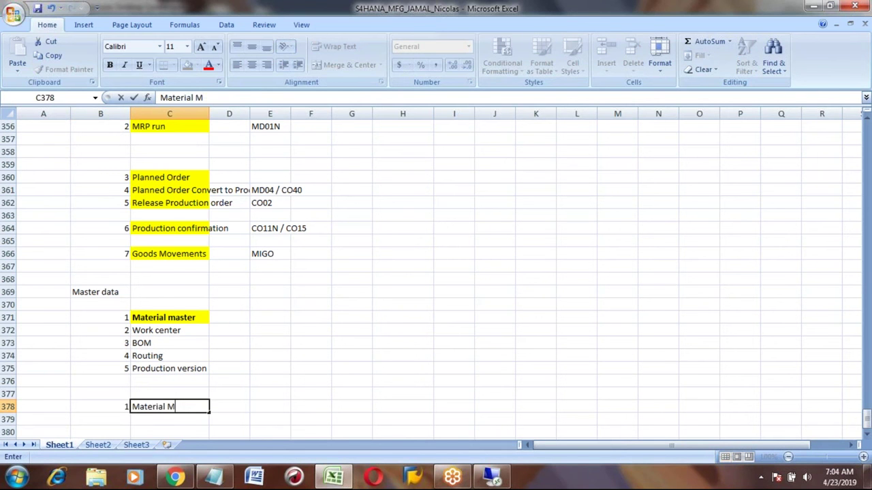
key(BackSpace)
text(aster)
key(Return)
Add sub-item 1 under Material Master, with the number in C380 and "Maintain Sales view 1, 2, and 3" in D380.
key(Return)
key(Return)
key(Up)
text(1)
key(Tab)
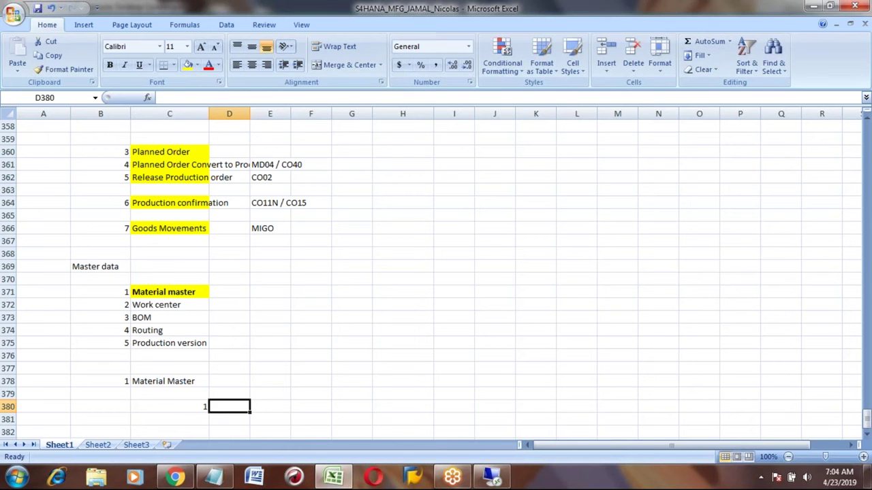
text(S)
key(BackSpace)
text(Maintain Sales view 1)
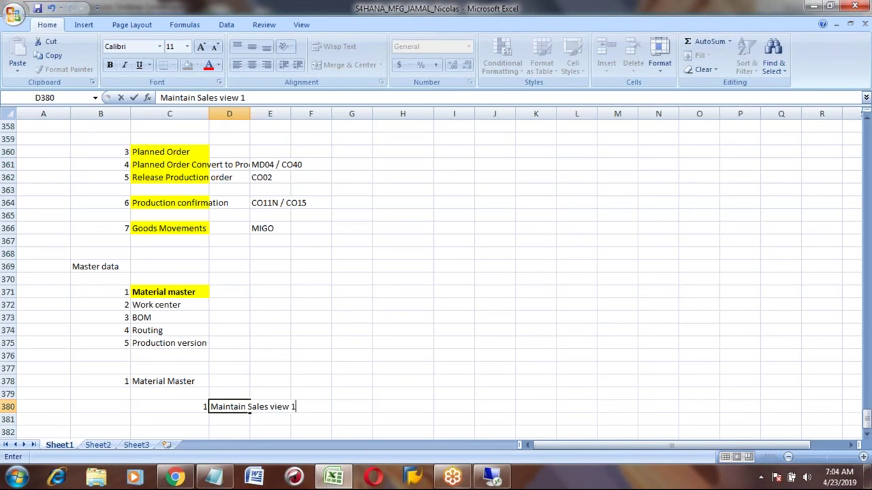
text(, 2, and 3)
key(Return)
Add sub-item 2 under Material Master, with the number in C381 and "Planning Stretagy - 20 (Make To Order)" in D381.
click(170, 419)
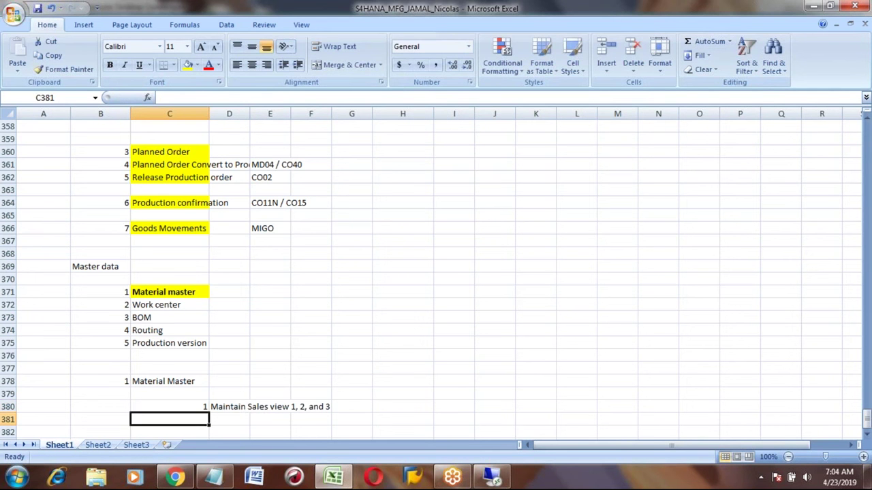
text(2)
key(Tab)
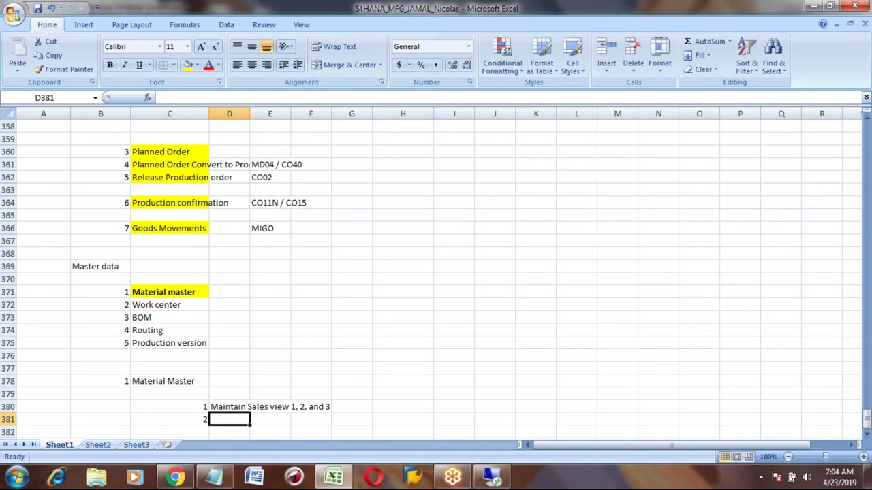
click(248, 406)
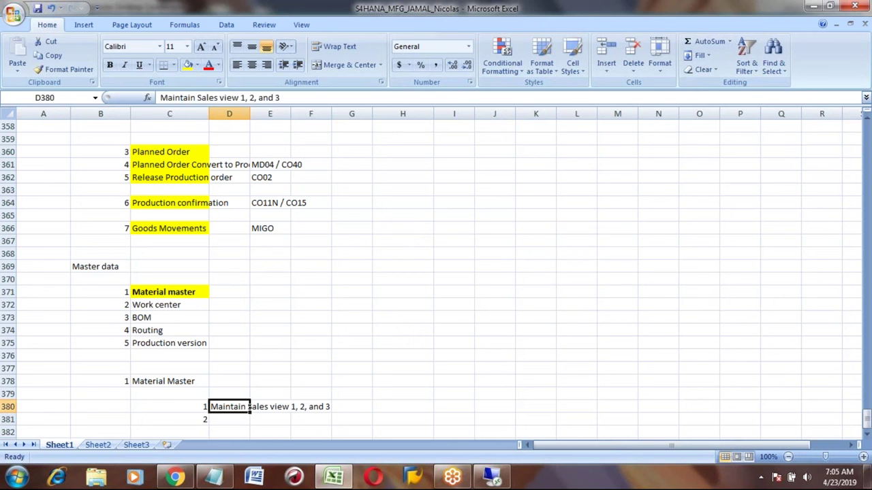
key(Down)
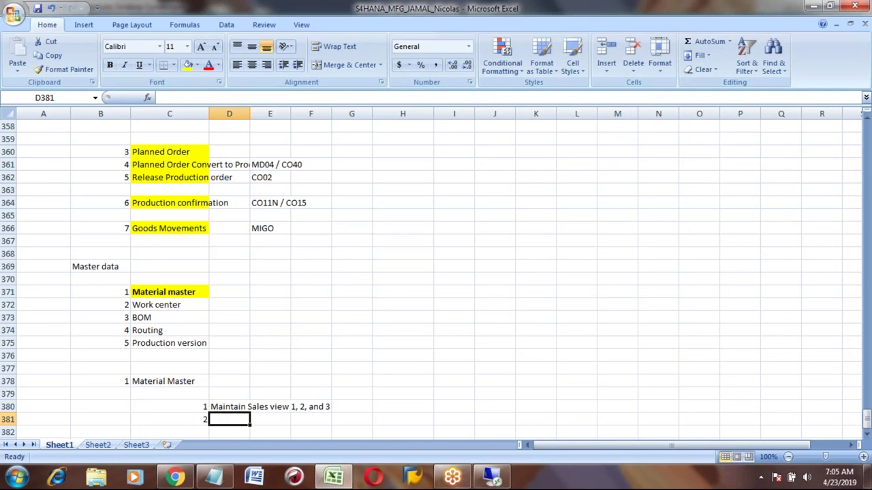
text(Plann)
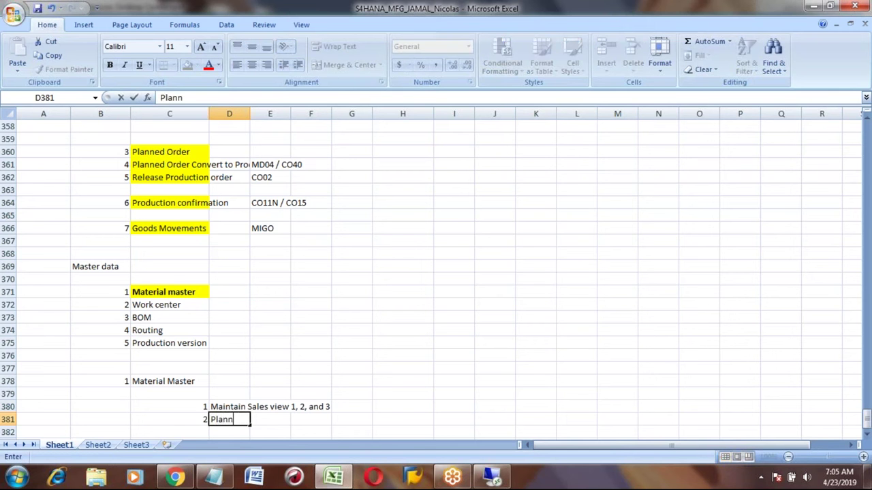
text(ing Streta)
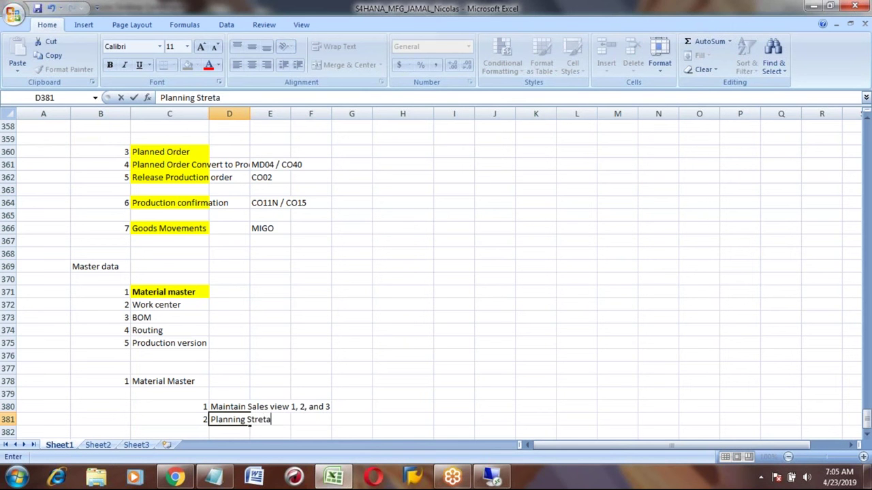
text(gy - 20 (Make )
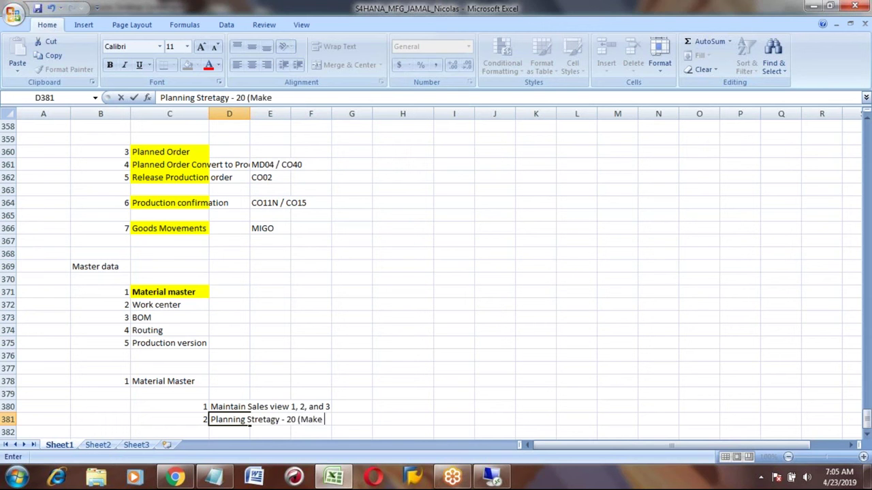
text(To Order))
key(Return)
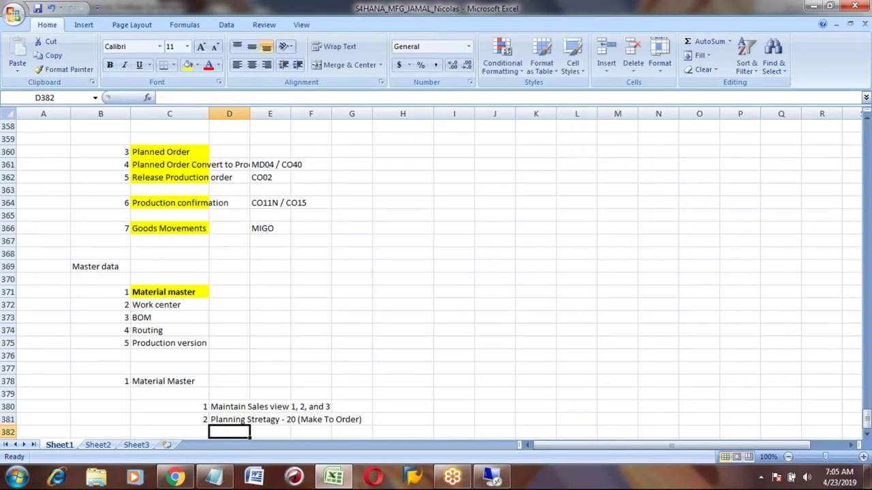
Start sub-item 3 under Material Master by entering the number 3 in C382.
scroll(436, 272, down, 1)
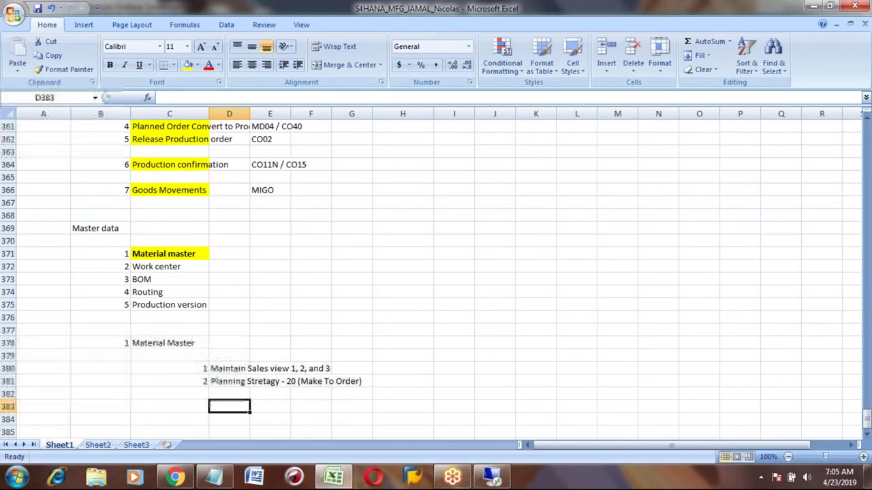
click(169, 394)
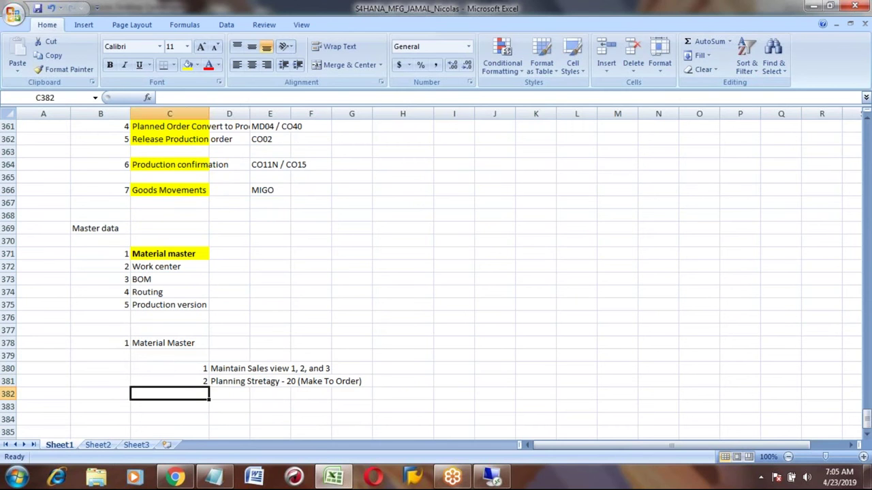
text(3)
key(Tab)
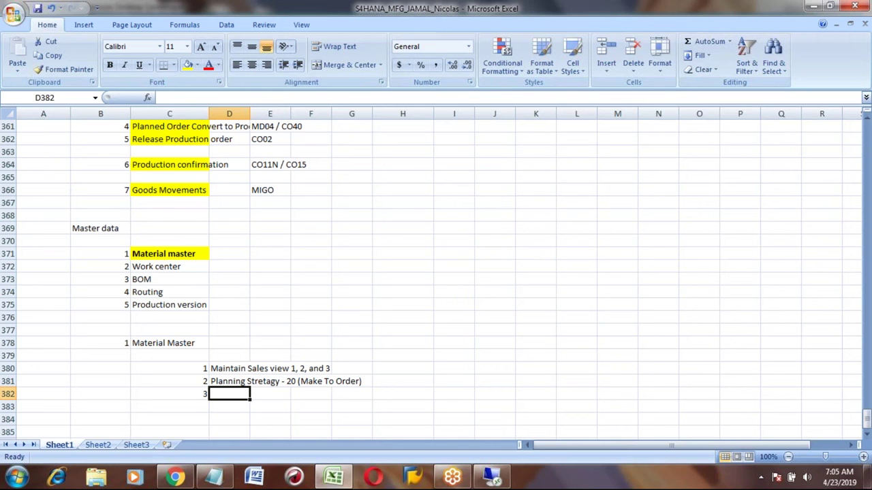
click(229, 381)
click(229, 393)
key(Down)
key(Down)
key(Down)
key(Down)
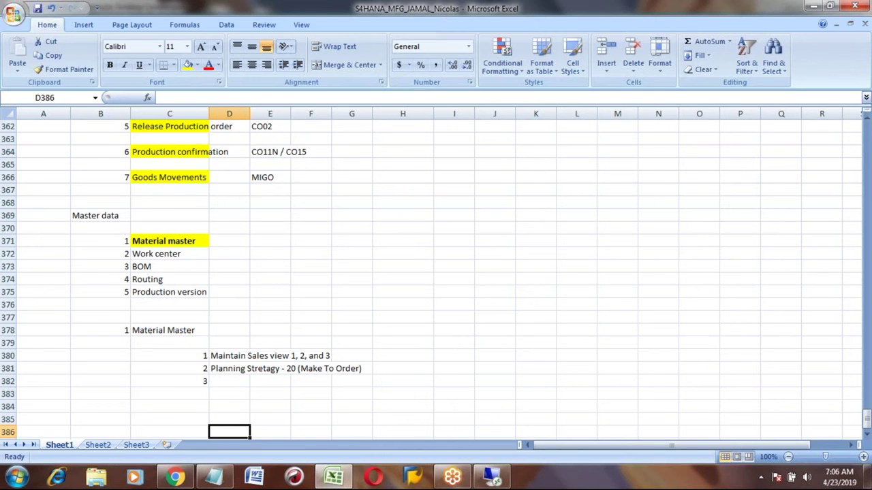
click(151, 329)
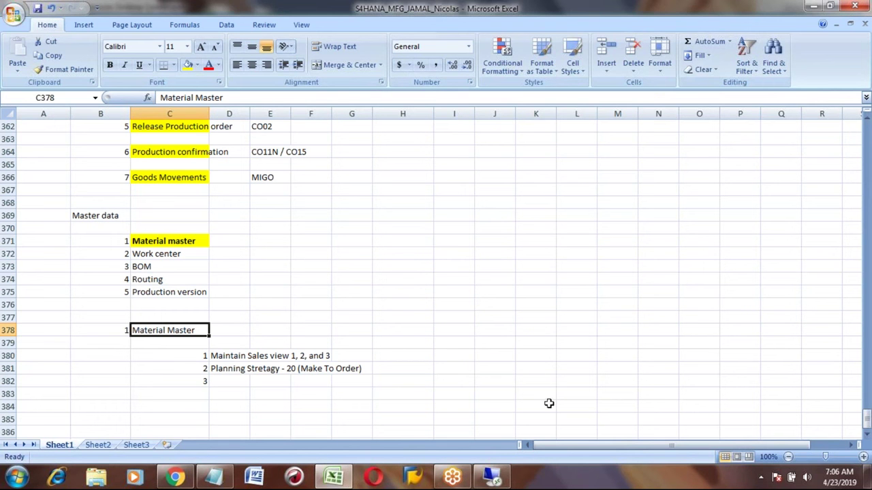
click(866, 439)
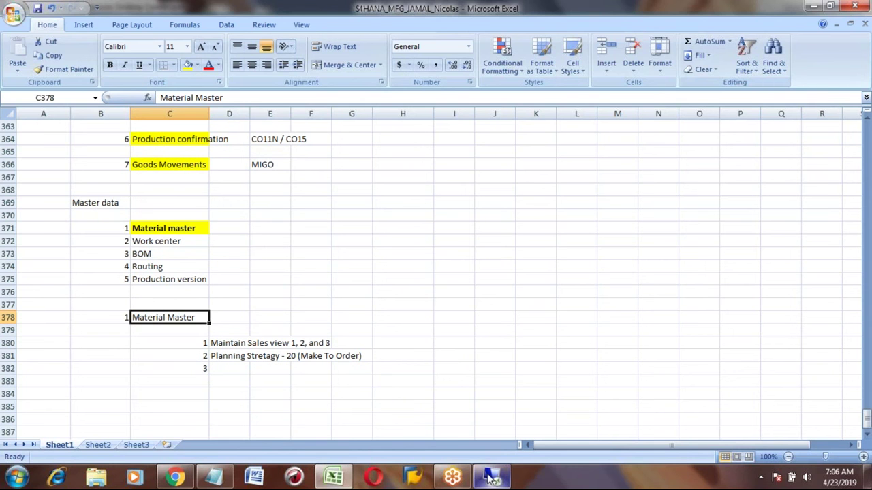
Switch to the SAP session in Remote Desktop Connection and start transaction MM01 to create a material.
mouse_move(491, 475)
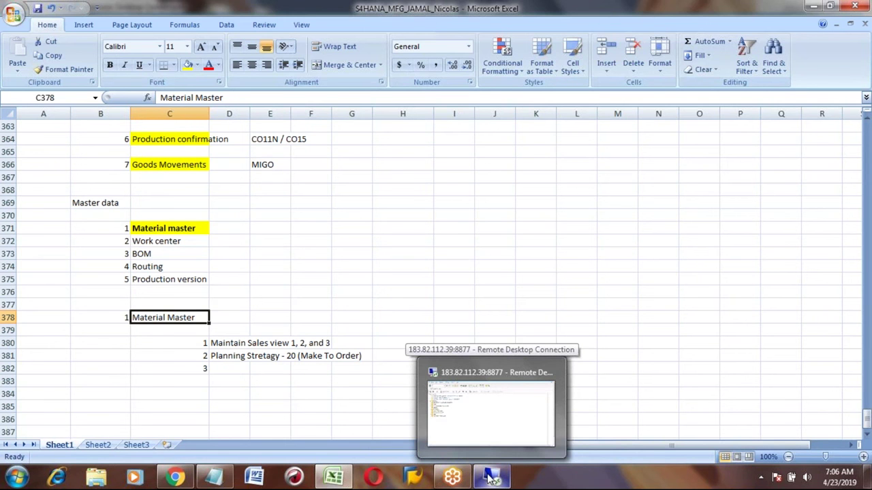
click(491, 476)
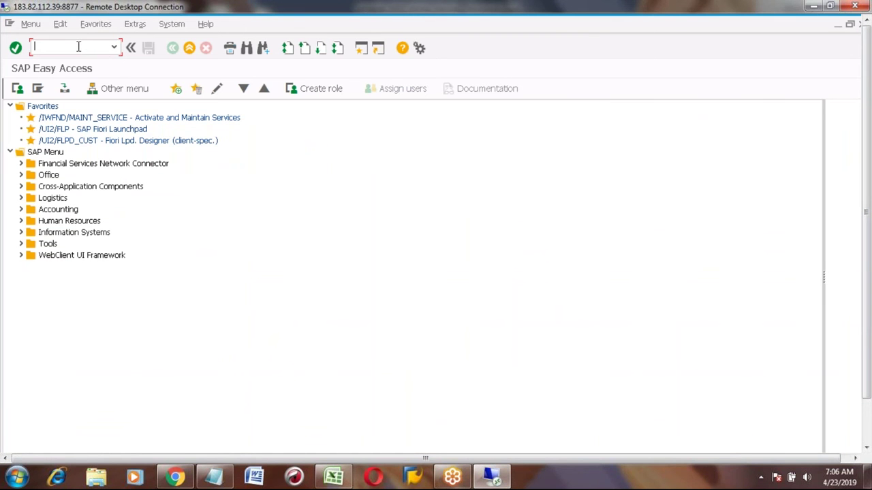
text(mm01)
key(Return)
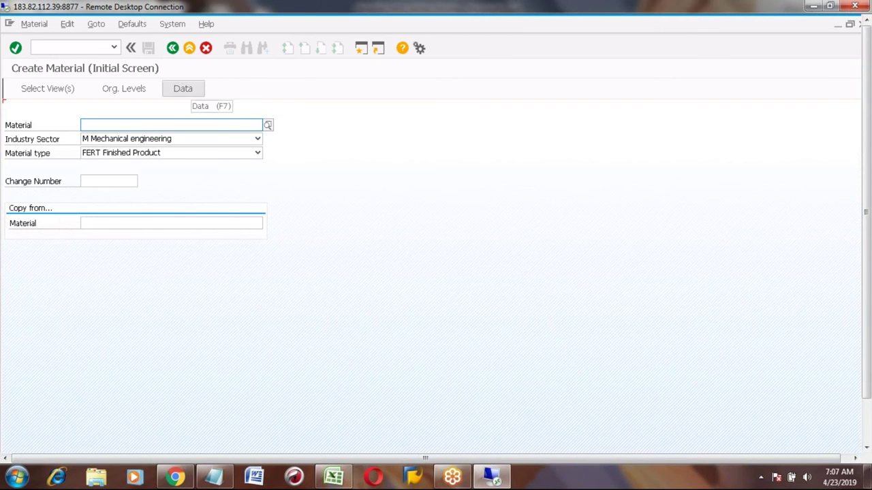
Enter VOLVO_BUS as the material for the new finished product.
click(119, 125)
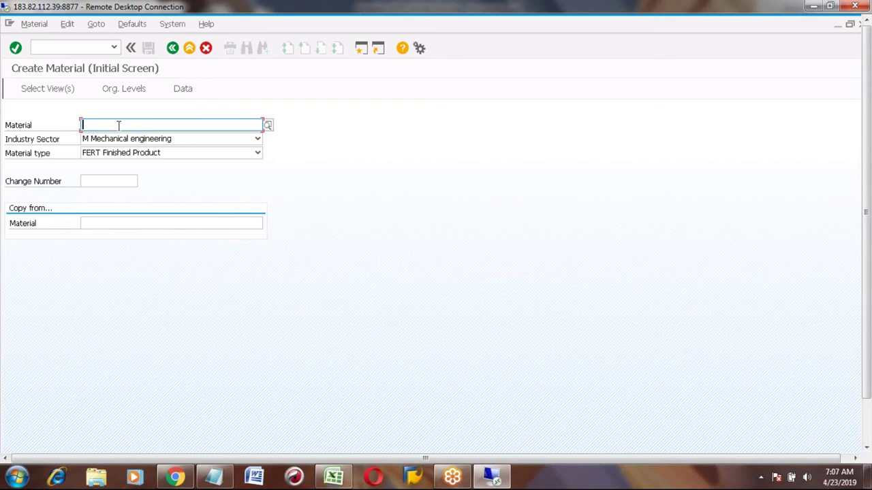
text(VOLVO)
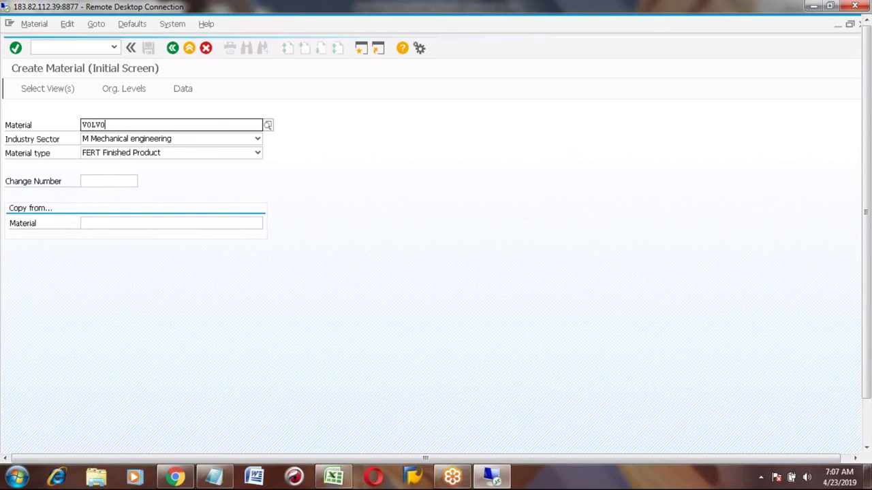
text(_BUS)
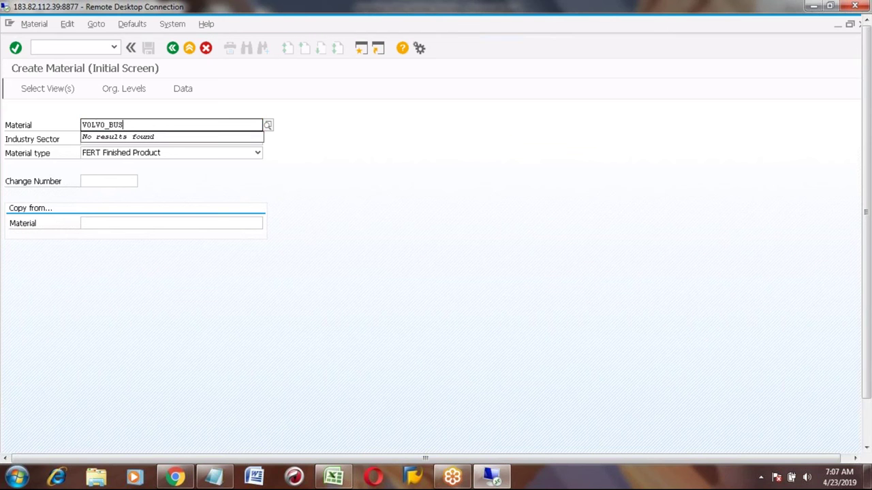
Open the view selection for material VOLVO_BUS and add the Sales Org. Data 1, Sales Org. Data 2 and Sales General/Plant Data views.
key(Tab)
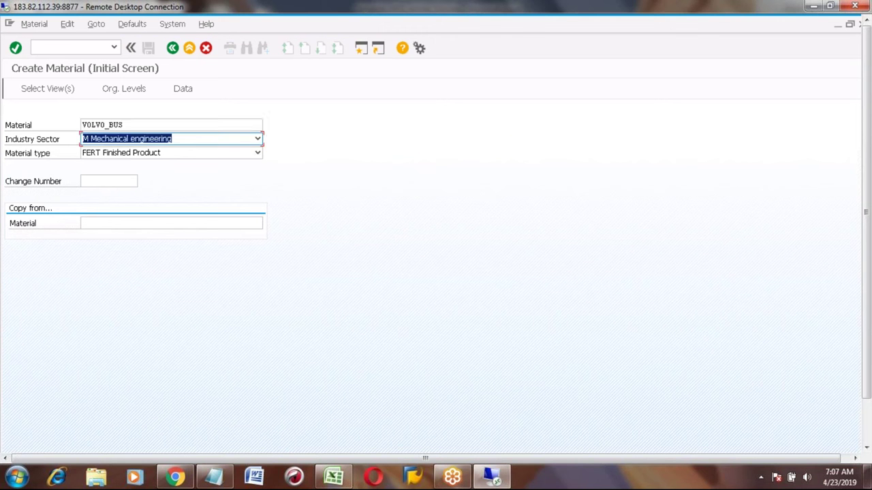
key(Tab)
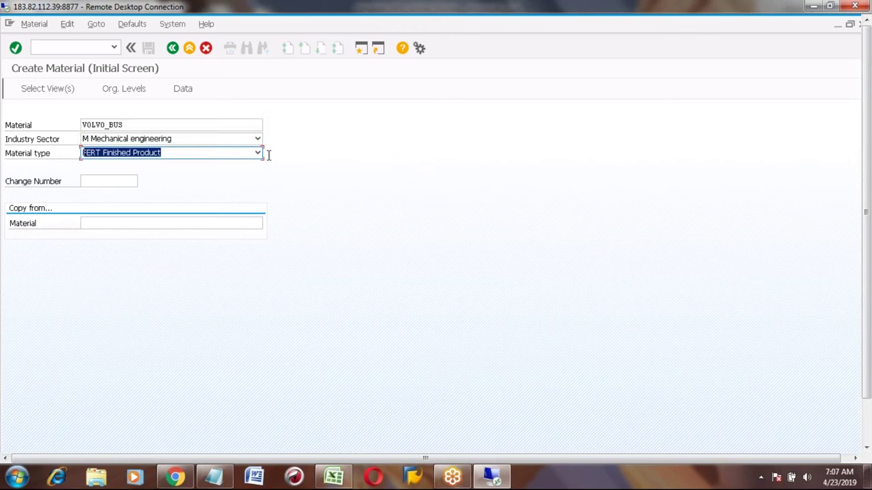
key(Return)
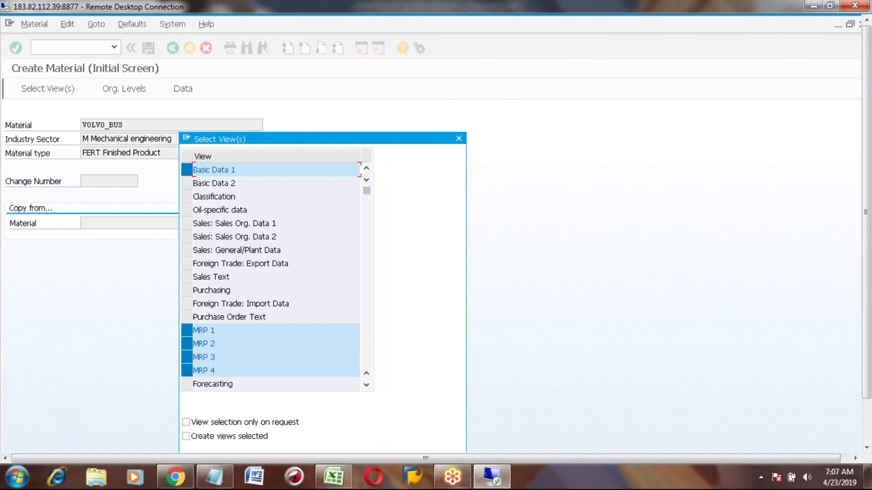
click(187, 223)
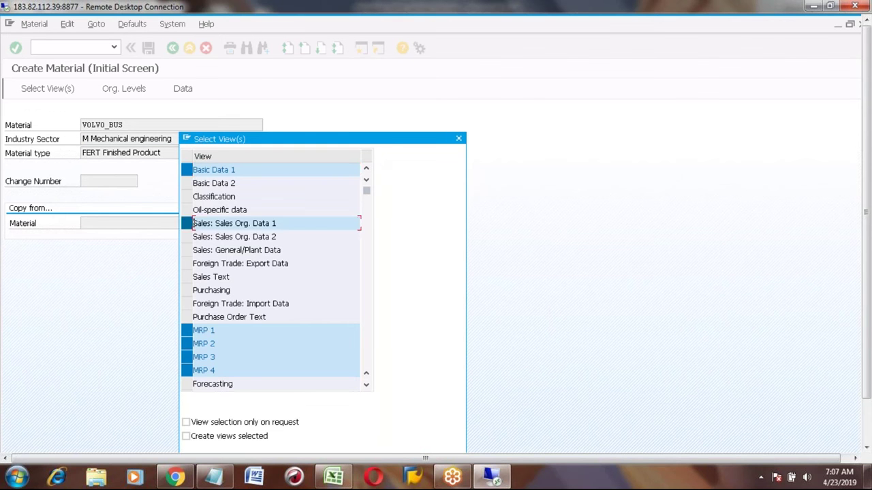
click(187, 236)
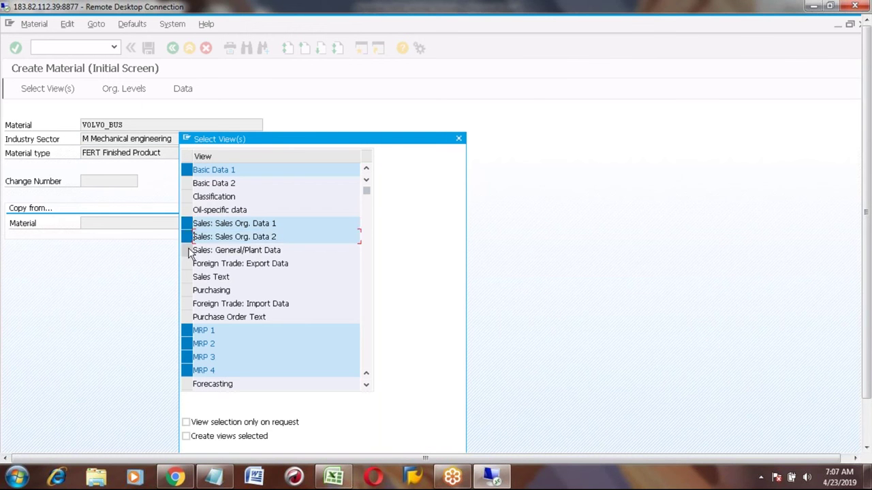
click(187, 250)
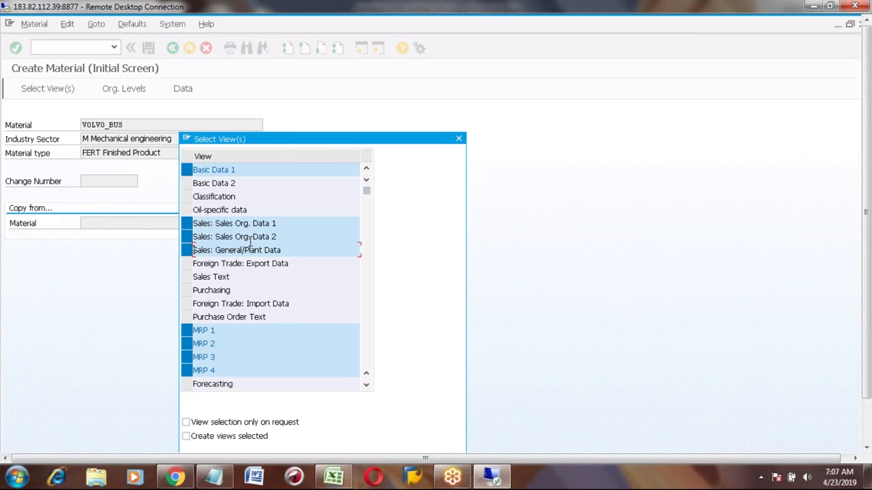
Review the remaining views in the list through Plant Stock and confirm the view selection.
click(366, 384)
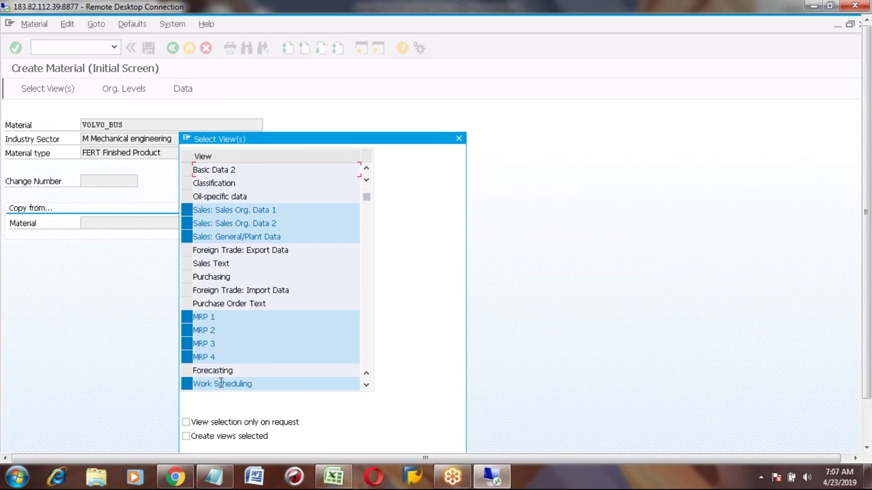
click(368, 386)
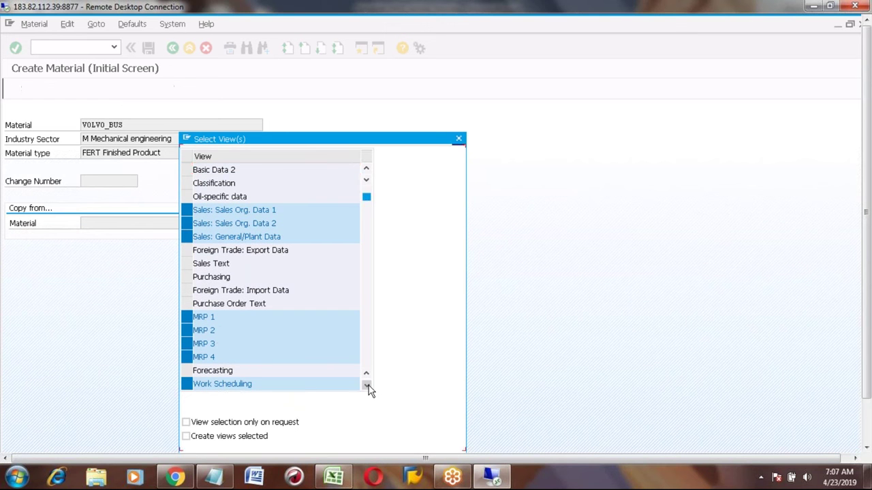
click(366, 385)
click(367, 386)
click(366, 386)
click(366, 386)
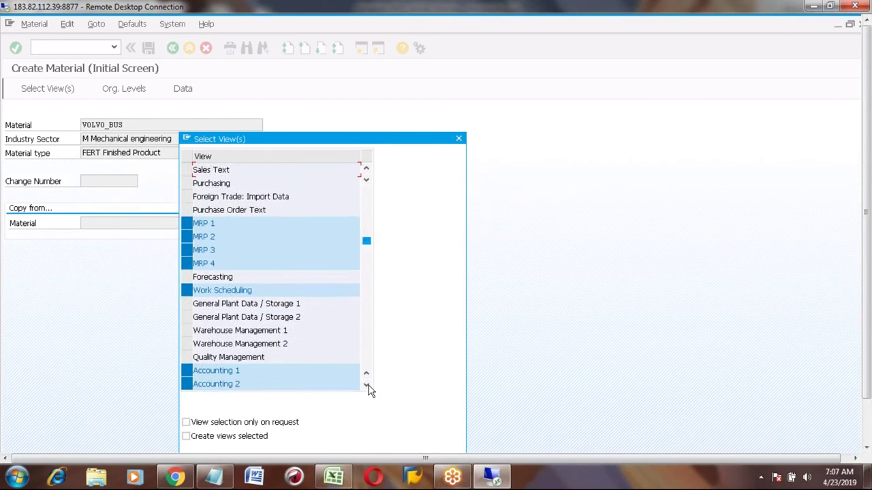
click(367, 386)
click(368, 386)
click(368, 386)
click(368, 386)
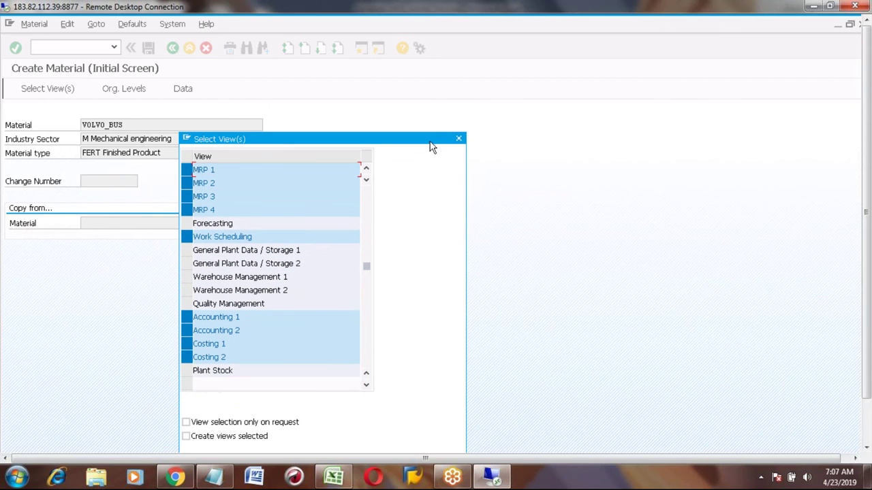
drag(430, 145, 427, 102)
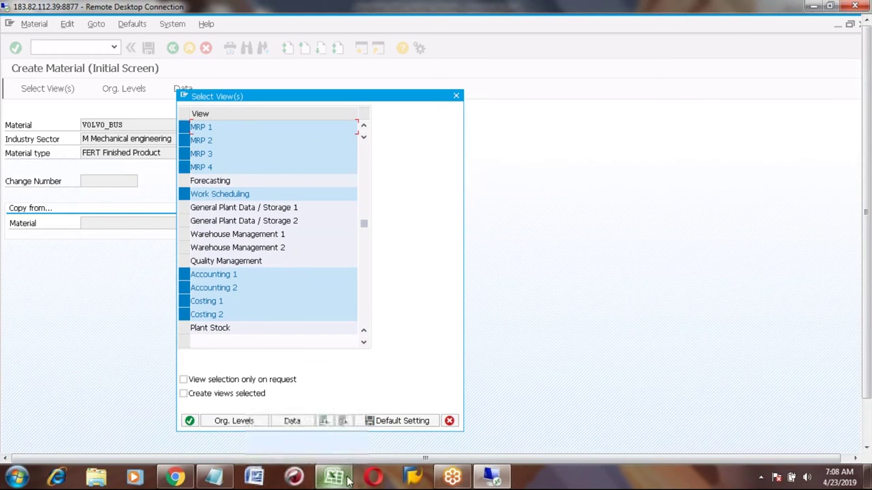
click(189, 421)
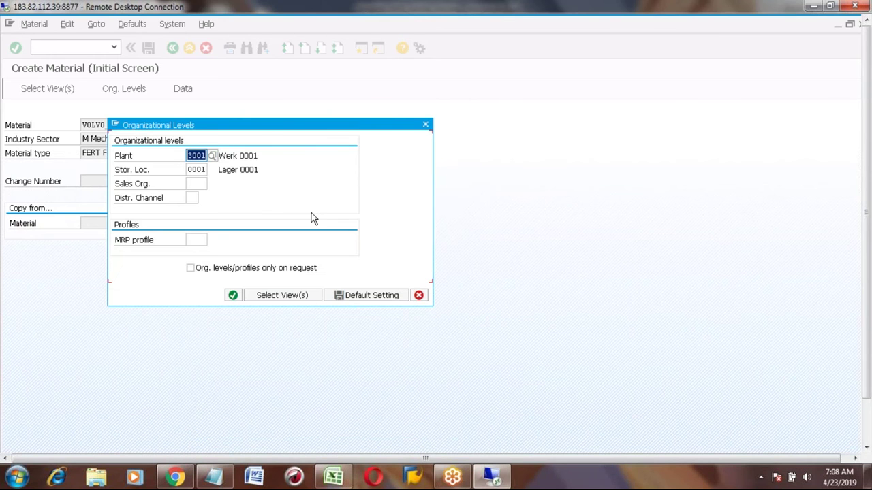
Set the sales organization to S101 in the material's organizational levels.
click(192, 183)
click(189, 197)
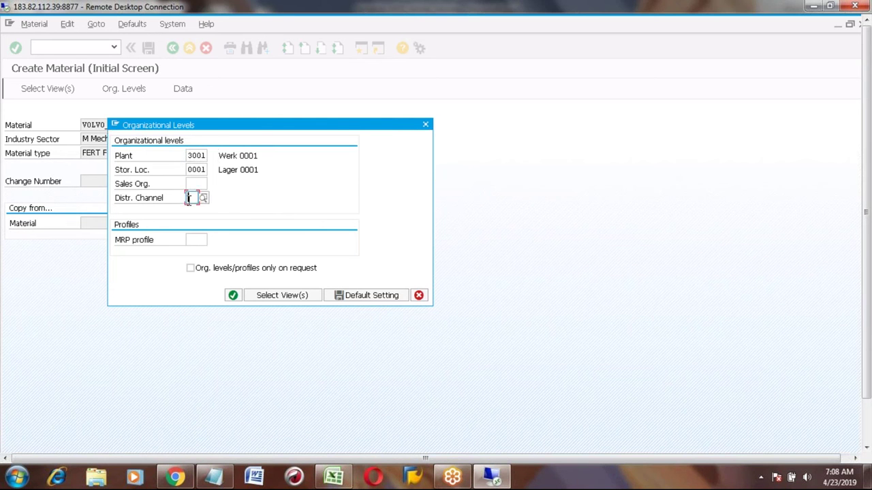
click(196, 155)
click(193, 183)
click(194, 183)
key(Down)
key(Return)
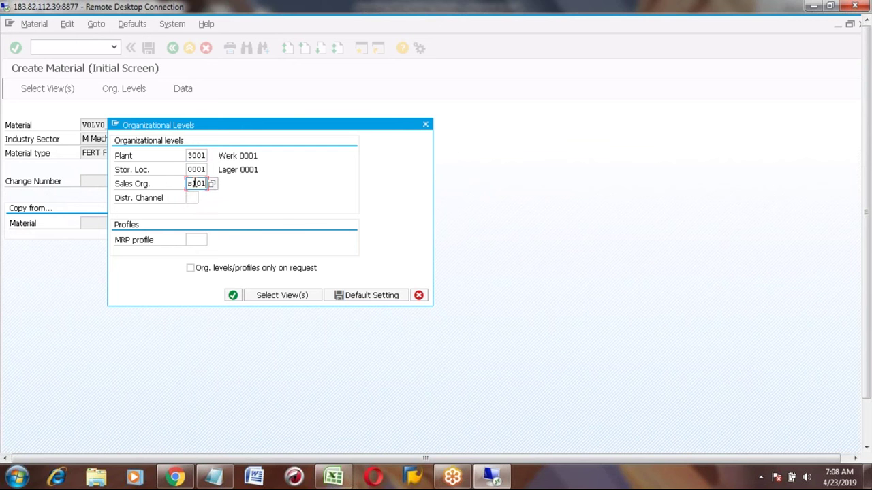
key(BackSpace)
key(BackSpace)
key(BackSpace)
key(BackSpace)
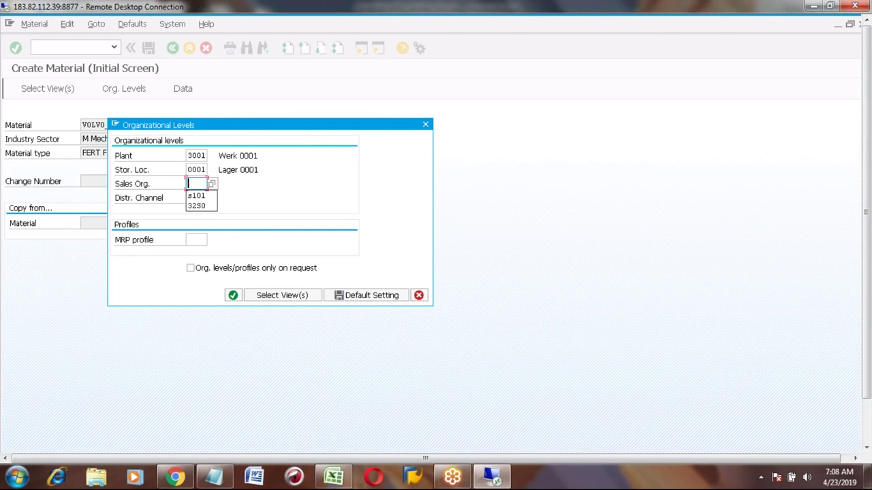
text(S101)
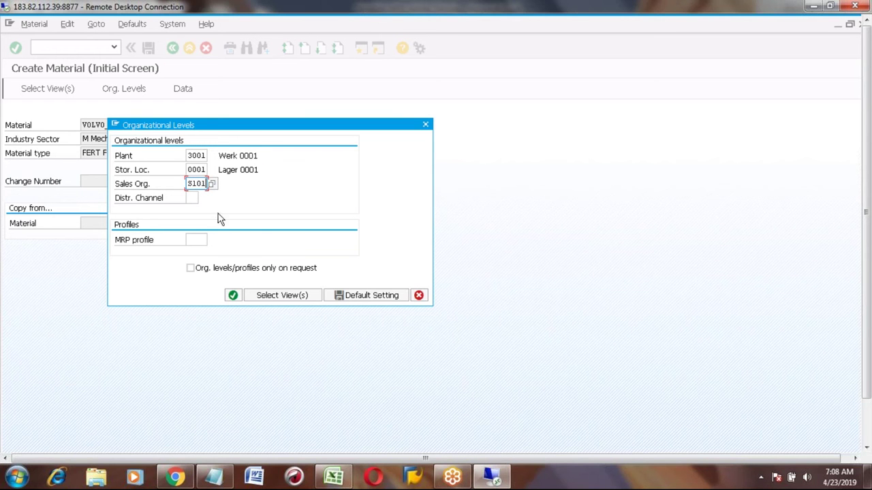
Set the distribution channel to S1 in the material's organizational levels.
click(192, 197)
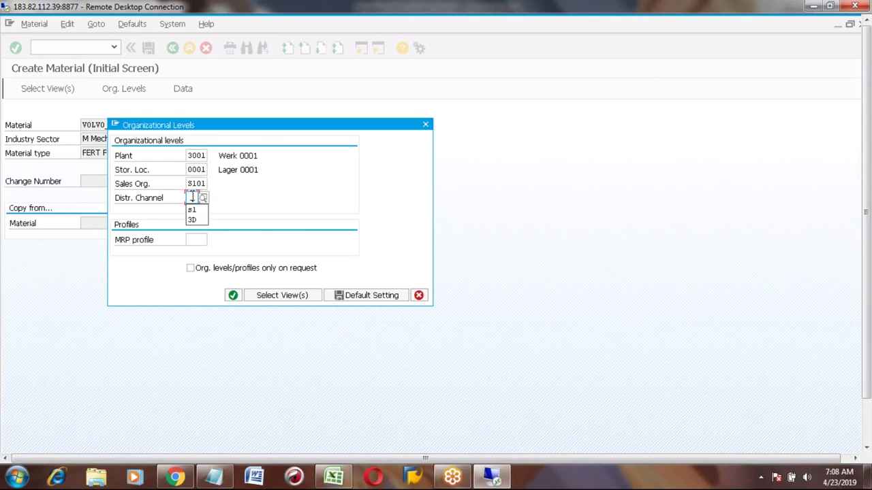
text(S1)
click(272, 195)
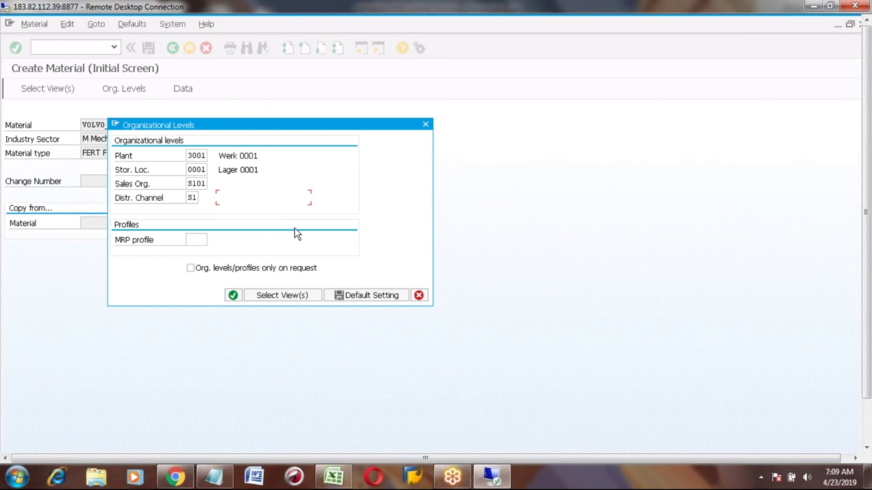
Switch to the Excel notes and enter Sales Organization in cell I378 with S101 in K378.
key(alt+Tab)
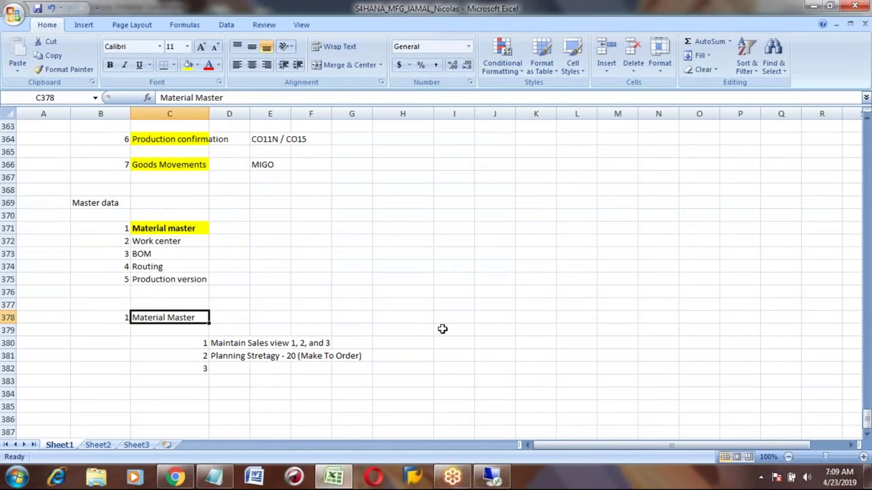
click(454, 318)
text(sAP)
key(BackSpace)
key(BackSpace)
key(BackSpace)
text(Sa)
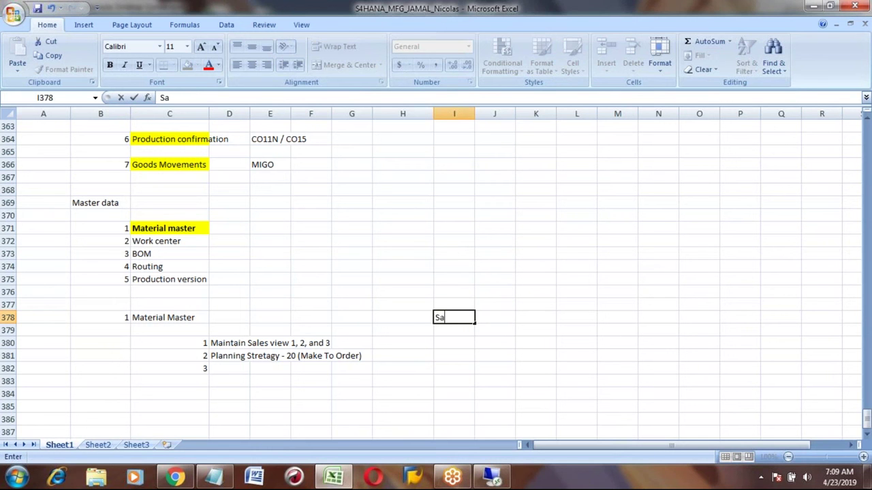
text(les Organization)
key(Tab)
key(Tab)
text(S101)
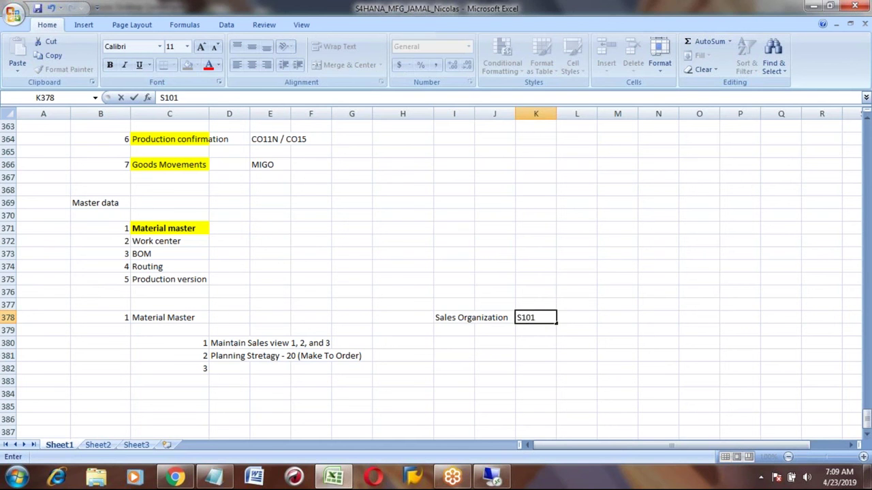
key(Return)
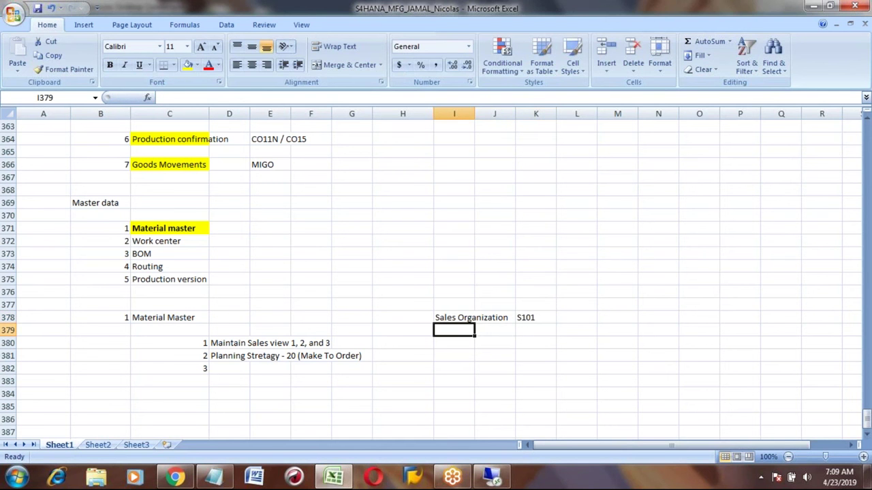
Add a Distribution channel entry in cell I379 with the value S1 in K379.
text(Dis)
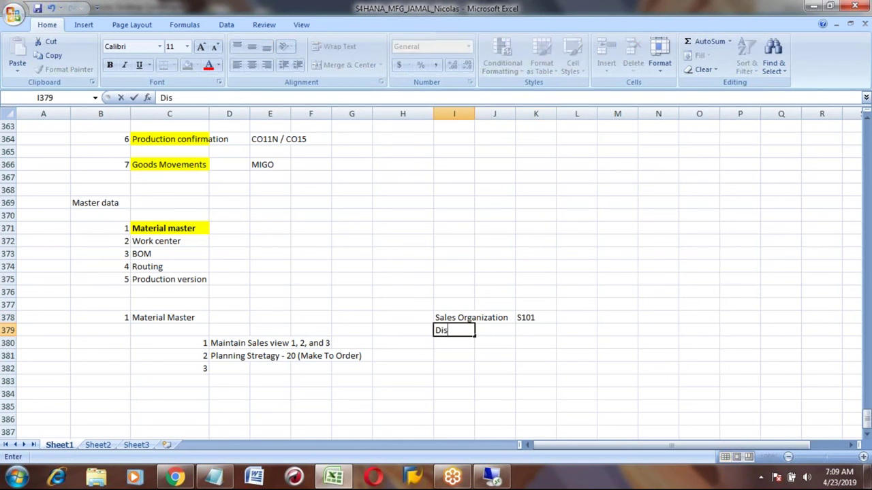
text(tribution channel)
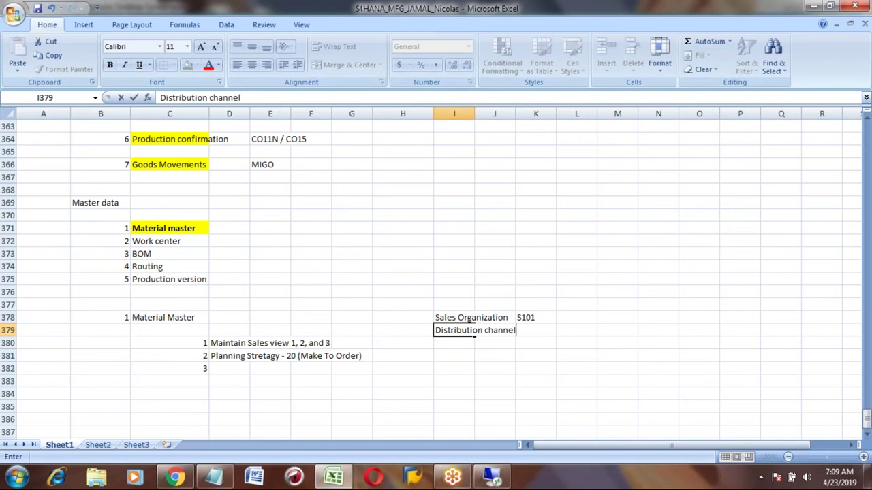
key(Tab)
text(S101)
key(Return)
key(Up)
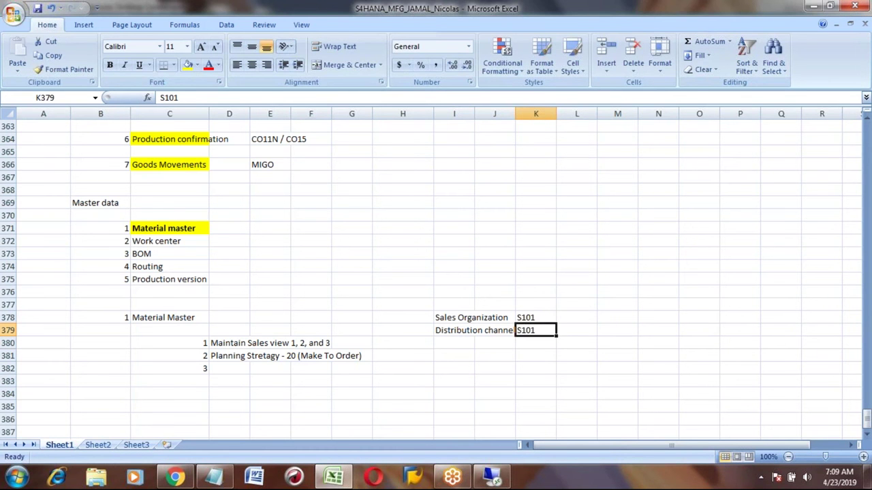
text(S1)
key(Delete)
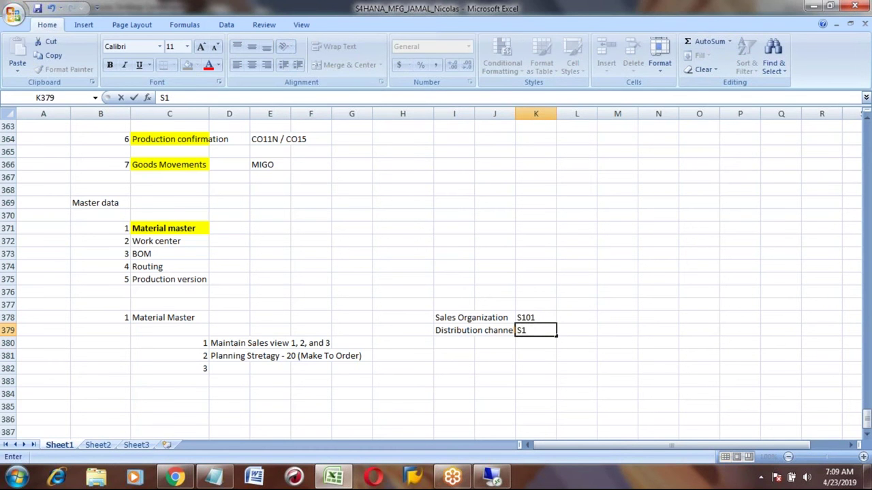
key(Return)
Add a Division entry in cell I380 with the value S1 in K380.
click(454, 343)
text(d)
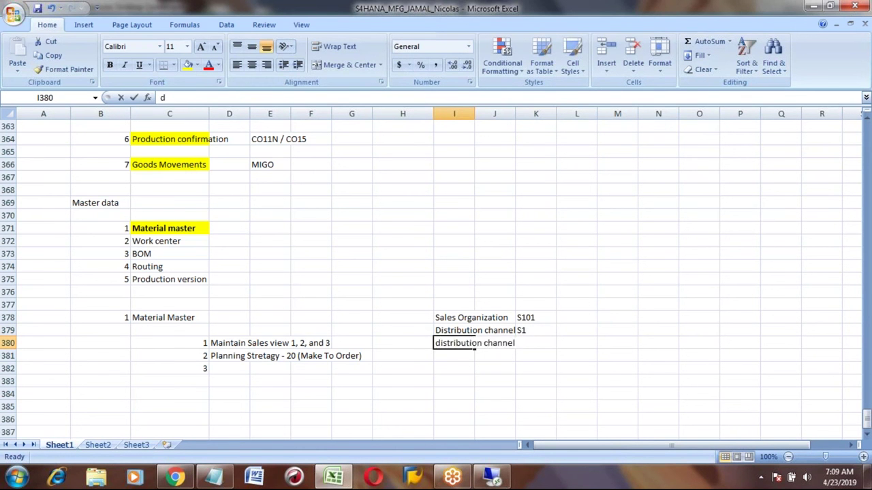
key(Delete)
key(BackSpace)
text(Division)
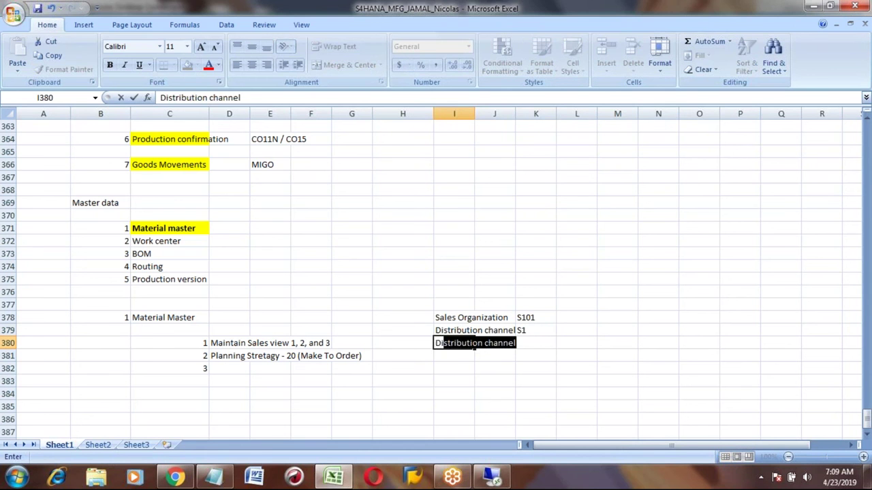
key(Tab)
key(Tab)
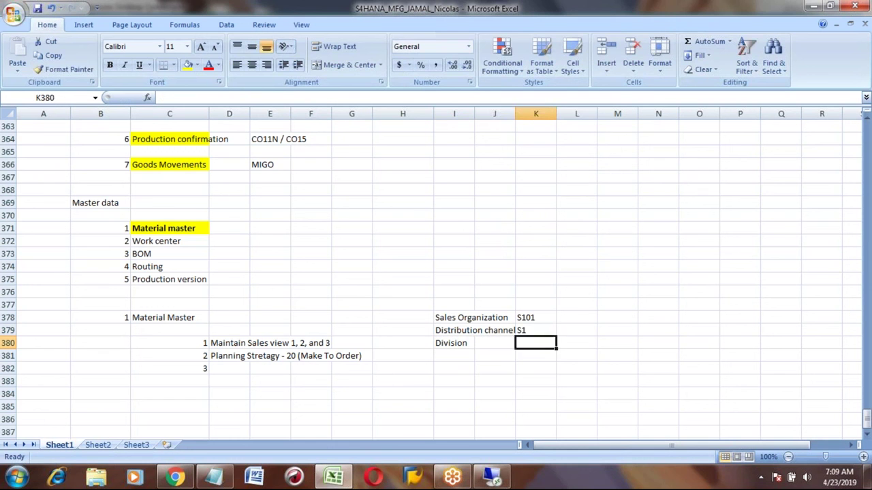
text(S1)
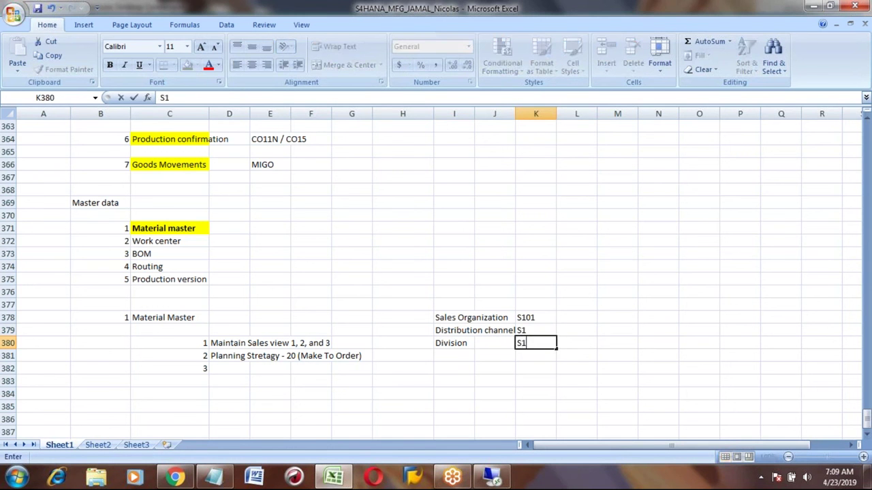
key(Return)
key(Left)
key(Left)
key(Left)
key(Left)
key(Left)
key(Left)
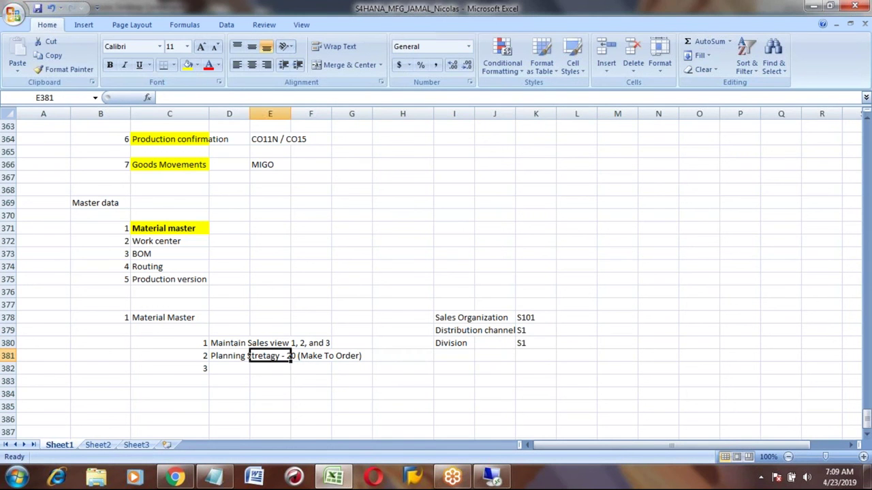
Switch back to SAP and confirm the organizational levels for the VOLVO_BUS material.
key(alt+Tab)
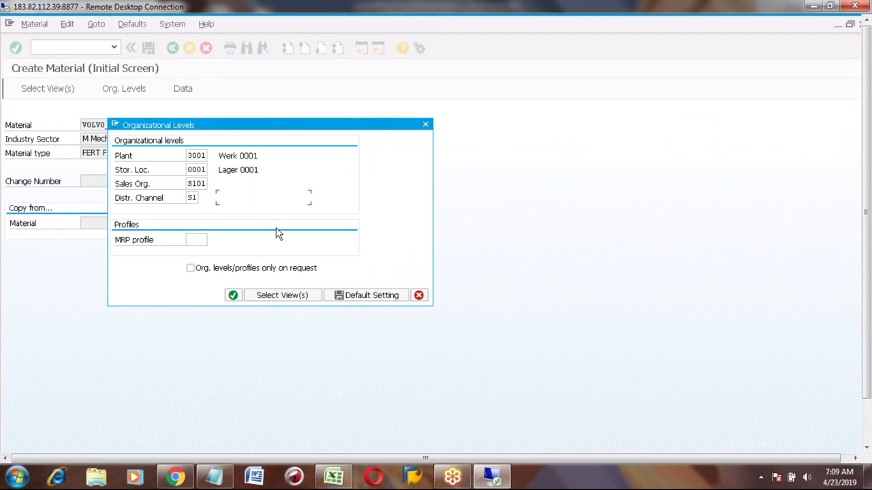
click(233, 297)
Switch to the Excel notes and add a Customer entry in cell I381 with the customer number in K381.
key(alt+Tab)
key(Right)
key(Right)
key(Right)
key(Right)
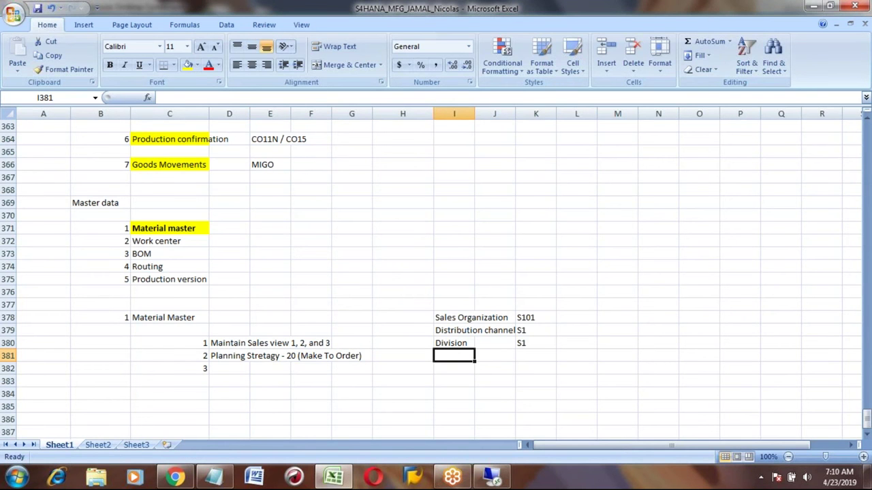
text(Cust)
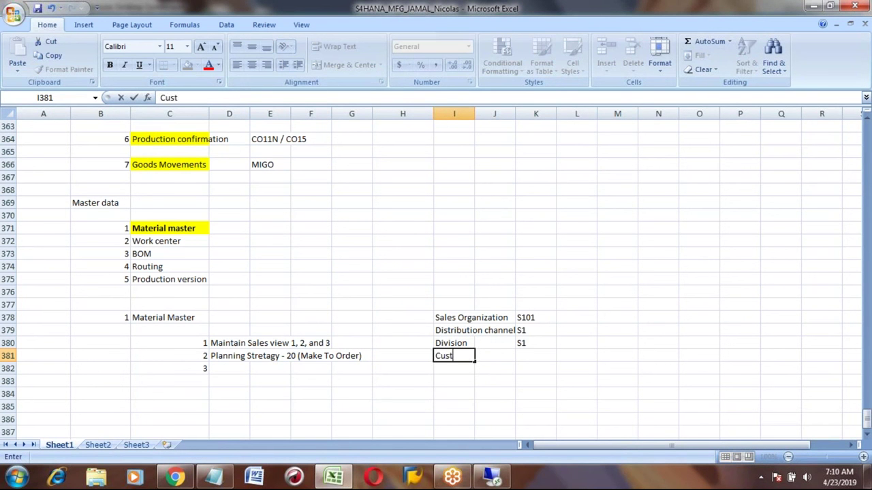
text(omer)
key(Tab)
key(Tab)
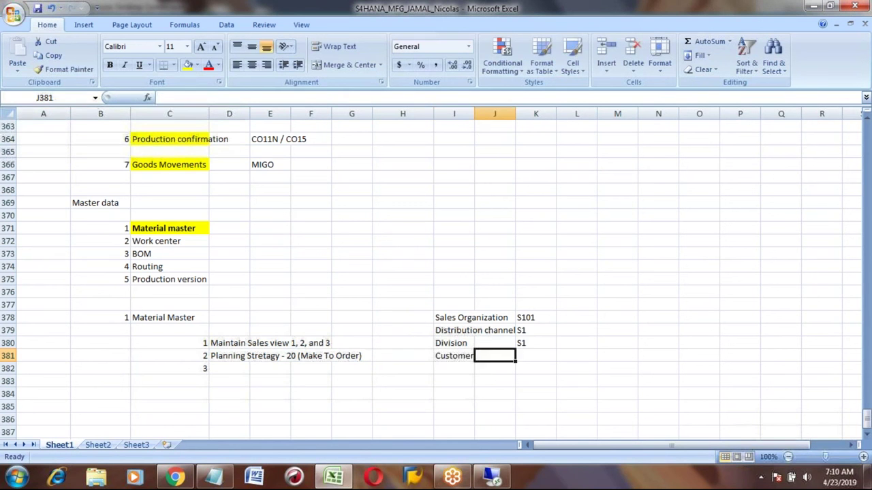
text(3)
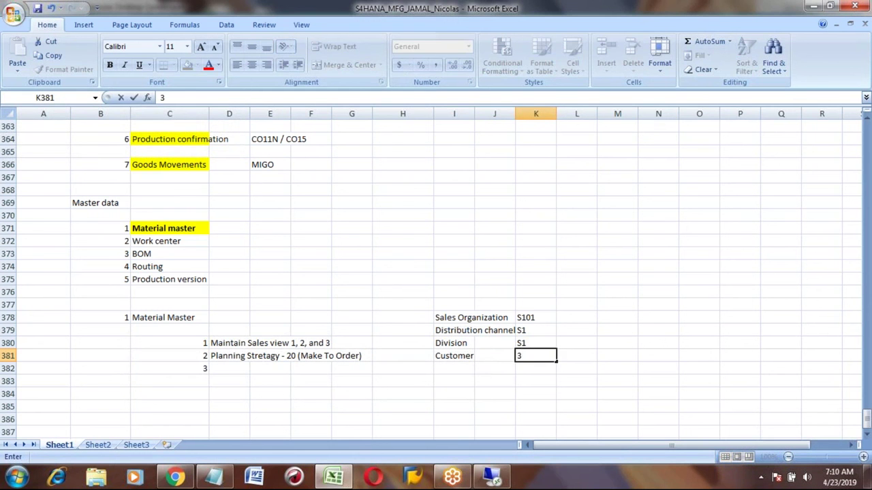
key(Return)
click(535, 356)
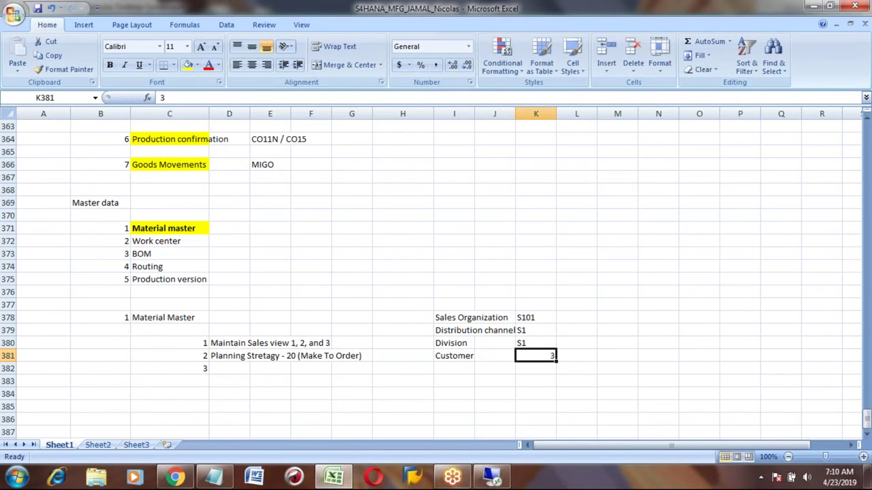
key(Left)
key(Left)
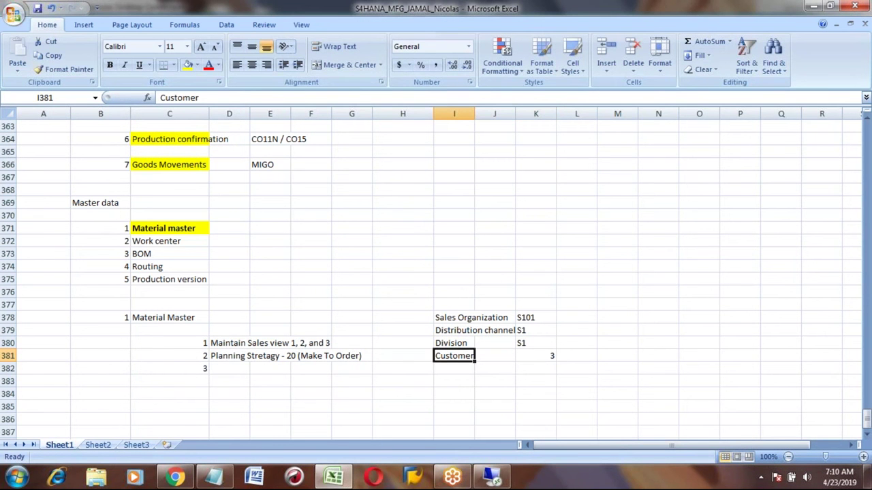
Switch back to SAP, set the sales organization to SL01 and confirm the organizational levels for VOLVO_BUS.
key(alt+Tab)
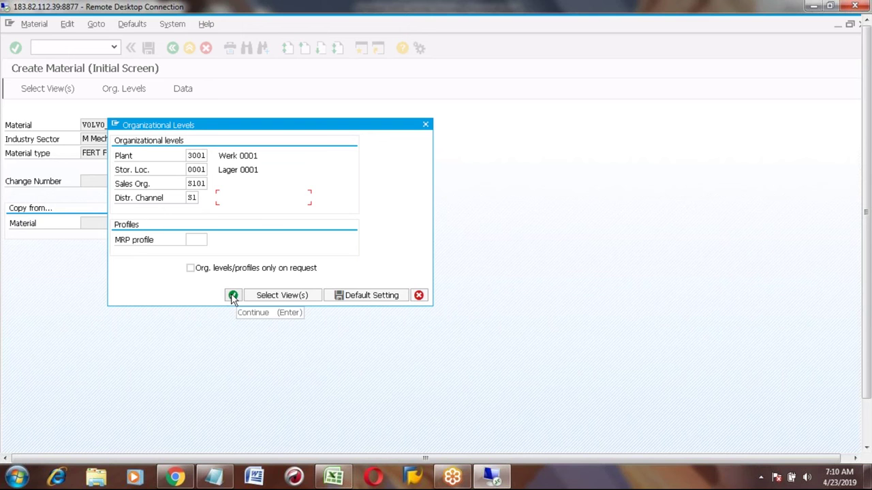
click(233, 295)
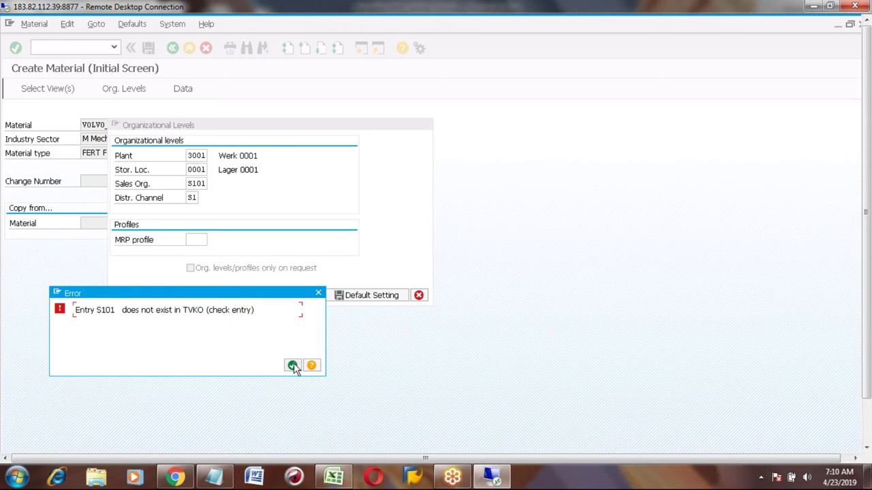
click(318, 293)
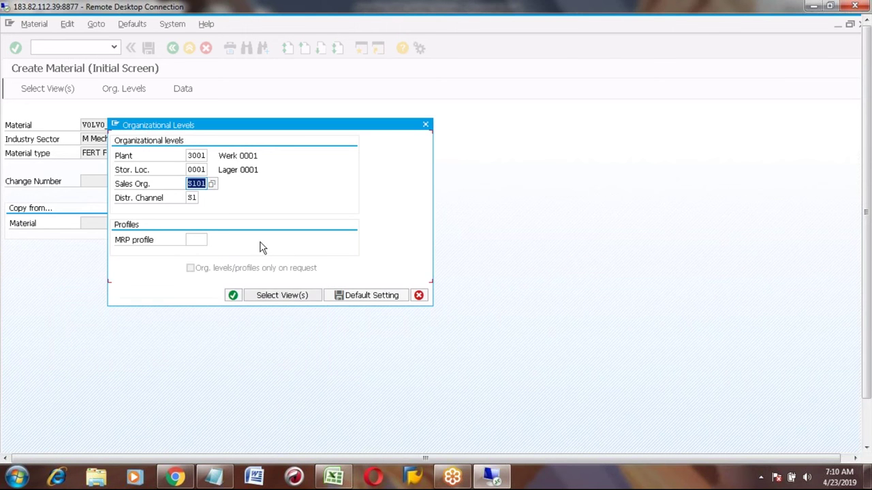
key(BackSpace)
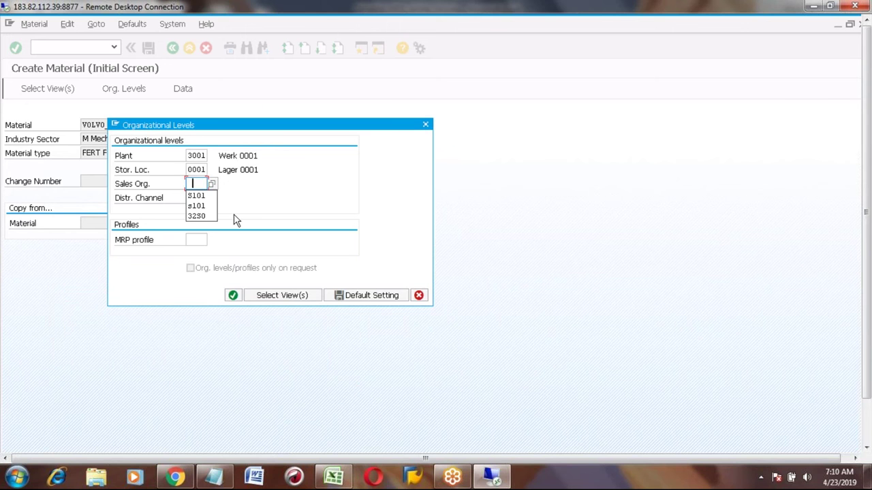
key(Down)
text(SL01)
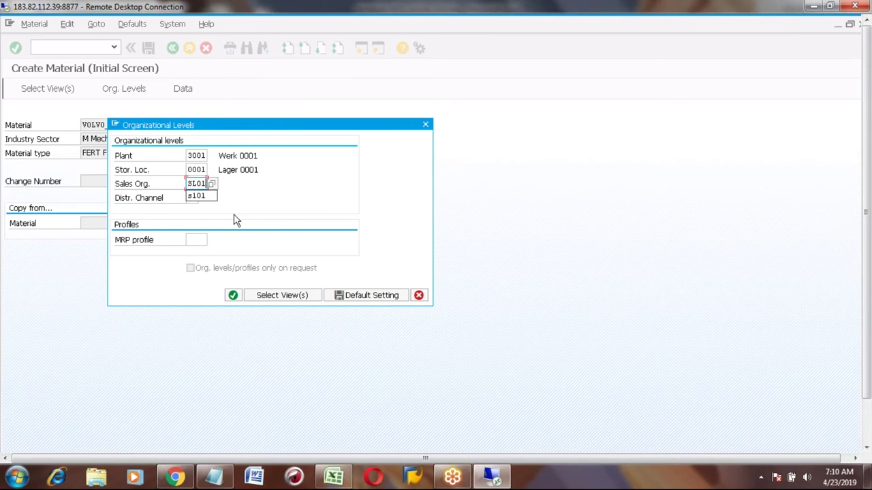
key(Return)
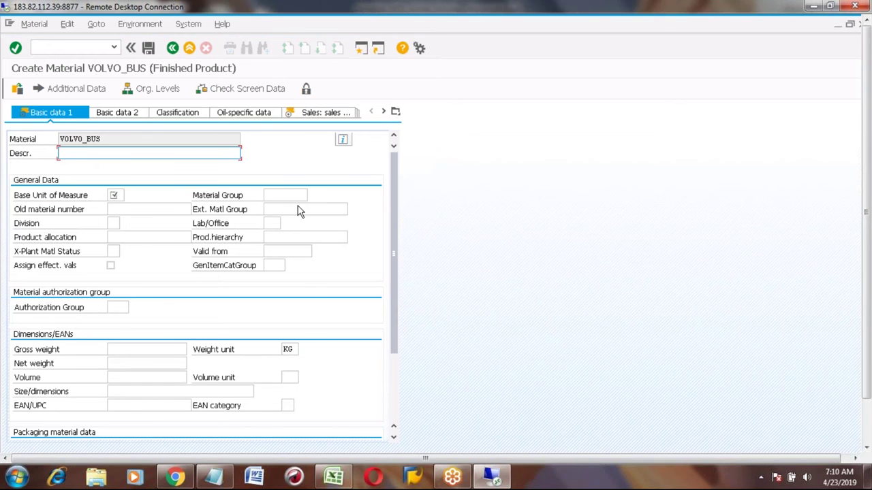
Switch to the Excel notes and correct the Sales Organization value in cell K378 to SL01.
key(alt+Tab)
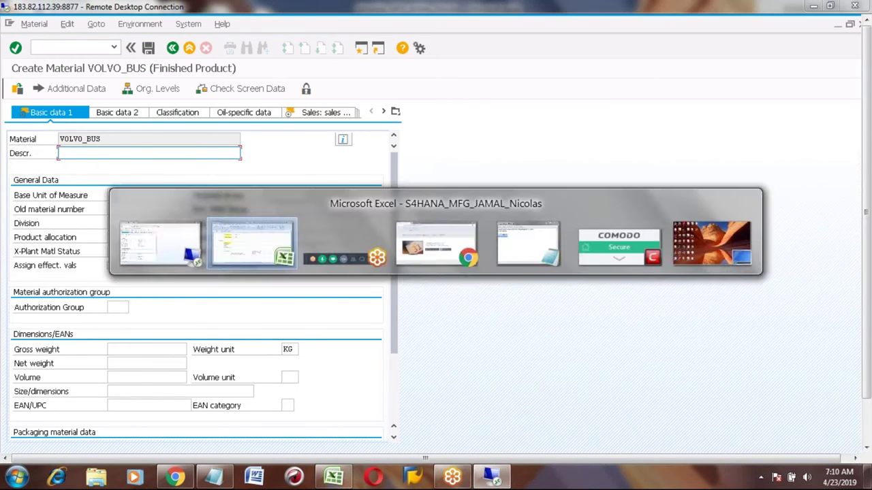
click(528, 320)
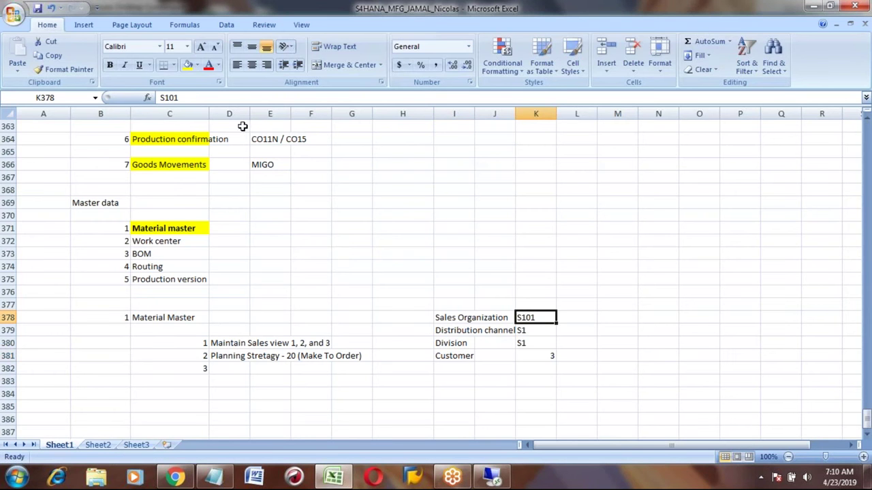
click(164, 97)
key(Delete)
text(L)
key(Return)
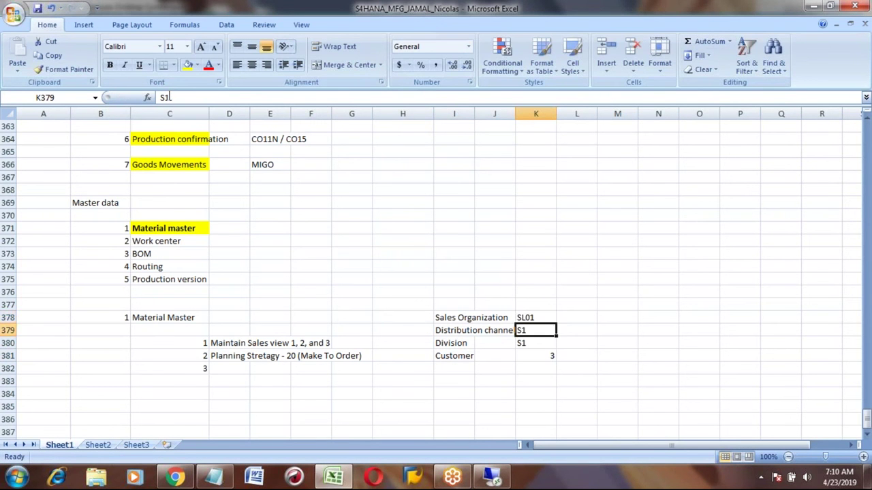
key(Up)
key(Down)
key(Down)
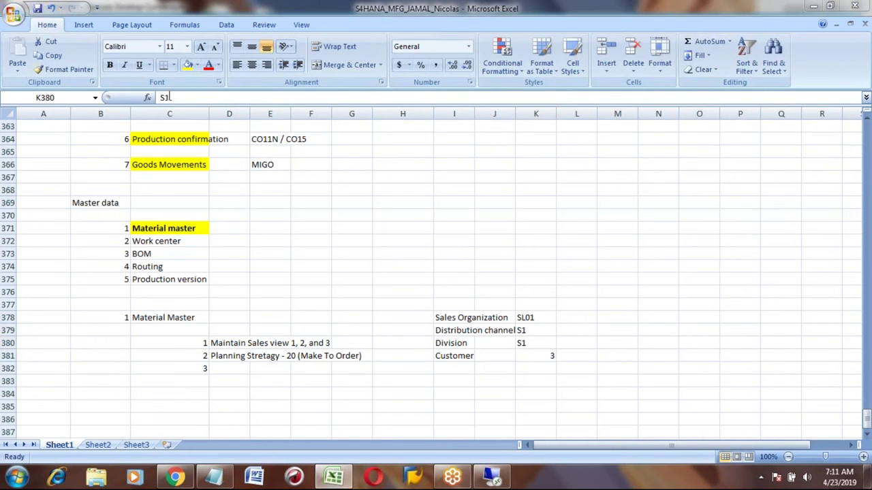
Switch back to SAP, enter the description VOLVO BUS for MTO scenario with base unit EA, and proceed to the first sales organization view.
key(alt+Tab)
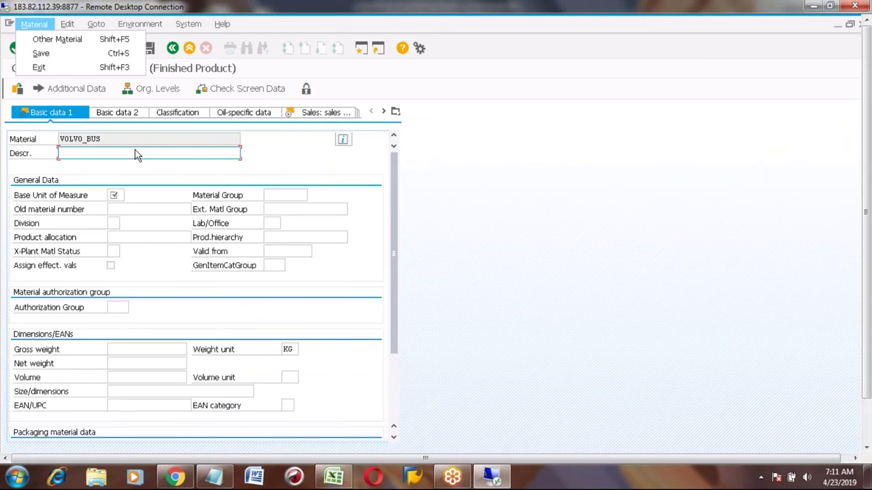
click(115, 150)
text(VO)
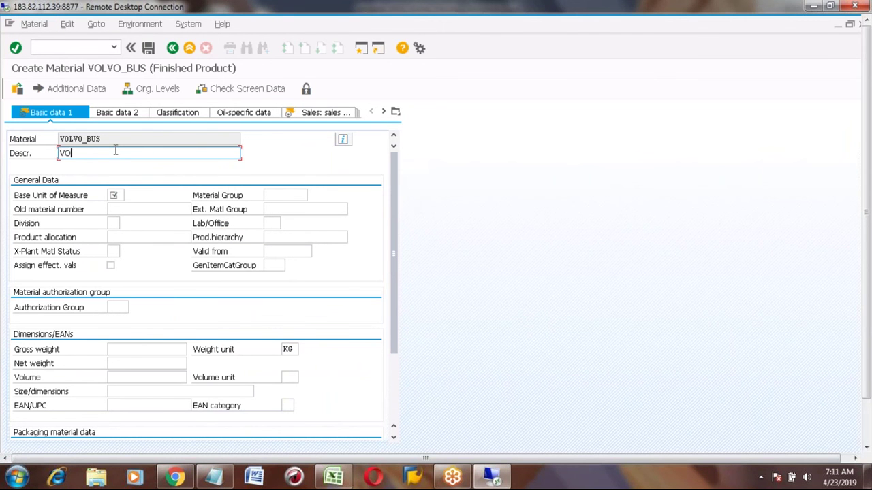
text(LVO BUS for MTO scenario)
click(114, 195)
text(EA)
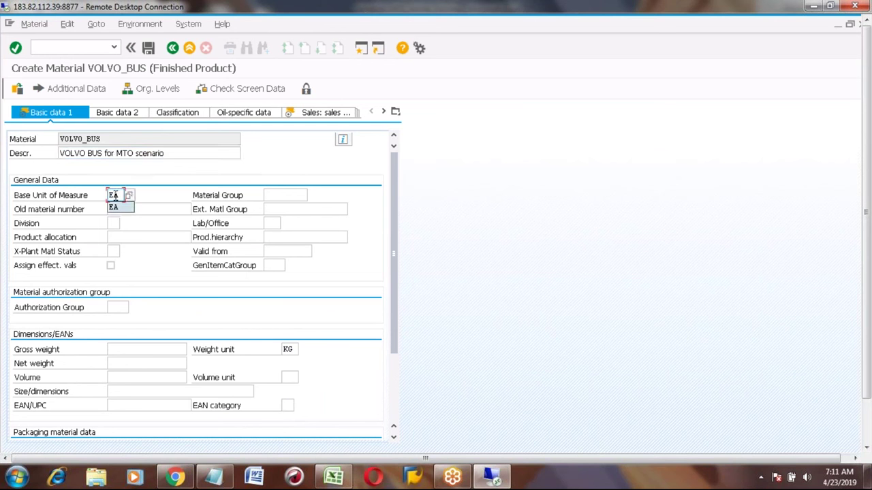
key(Return)
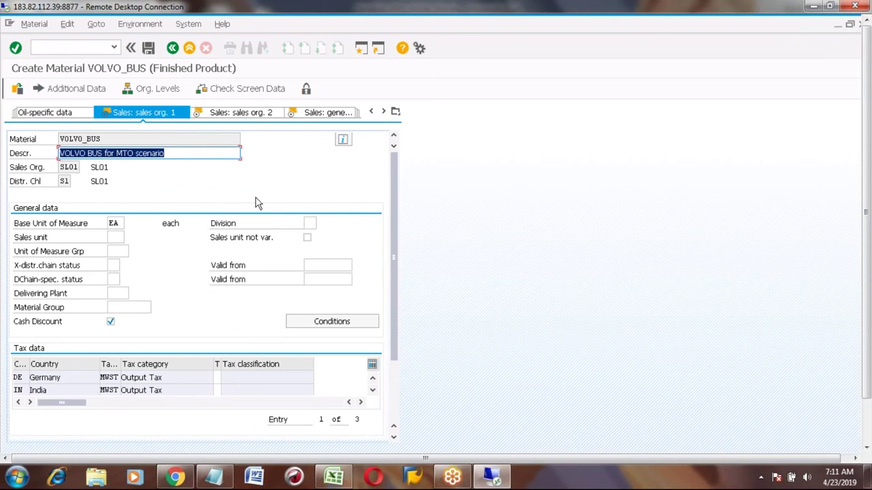
Assign division S1 in the general data of the first sales organization view.
click(308, 223)
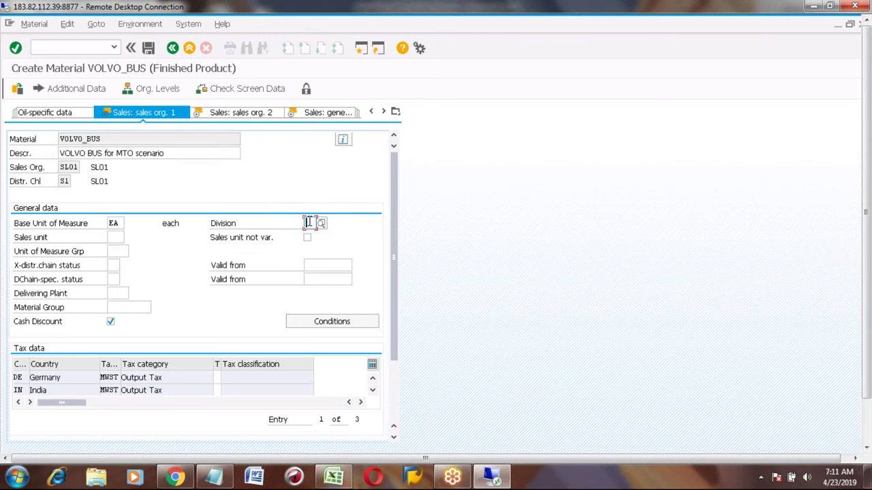
text(S1)
key(Return)
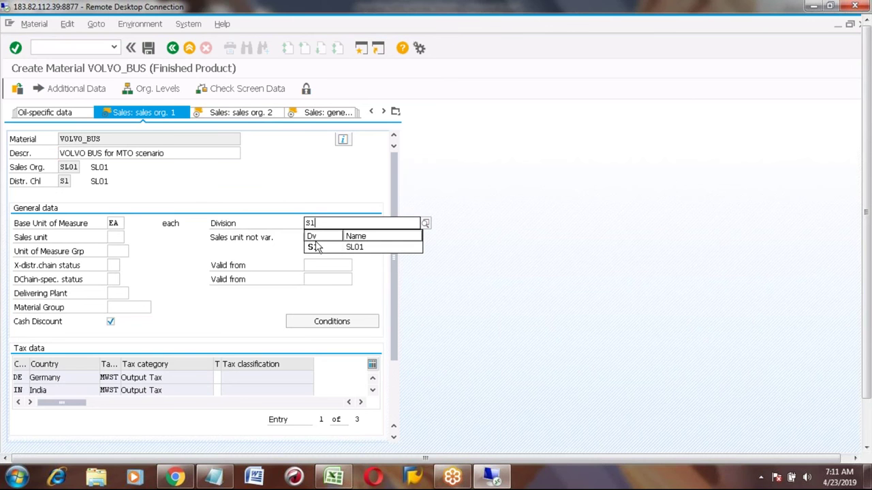
click(315, 248)
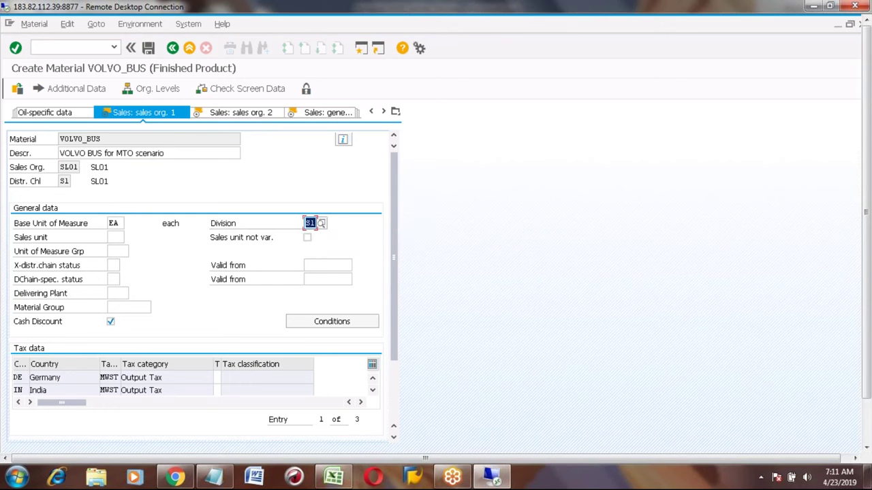
Set the output tax classification to 1 (Full tax) for both Germany and India.
click(216, 378)
click(226, 377)
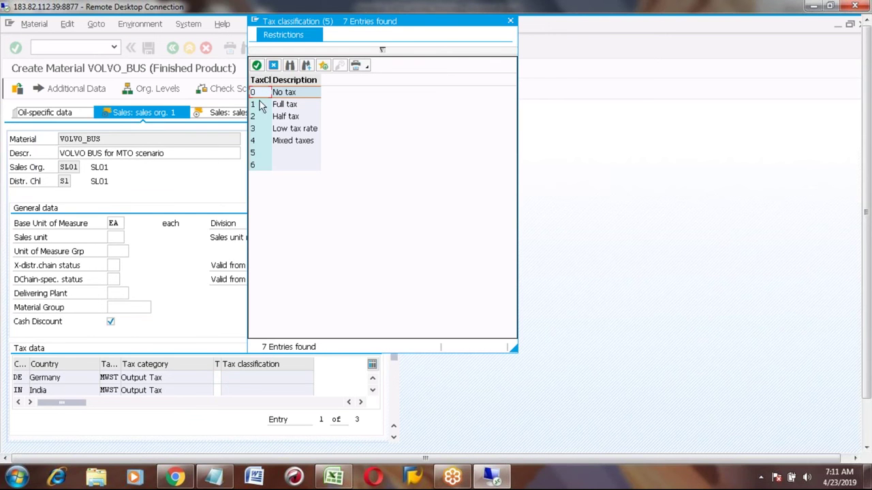
double_click(254, 106)
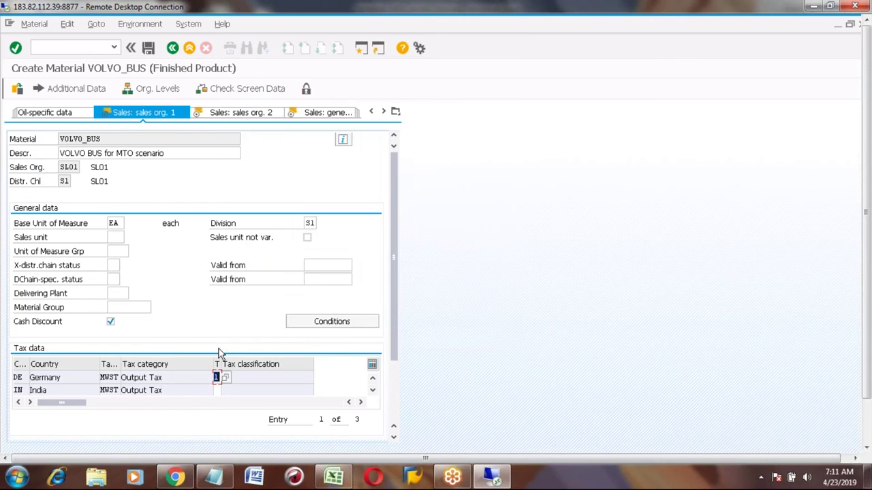
click(217, 390)
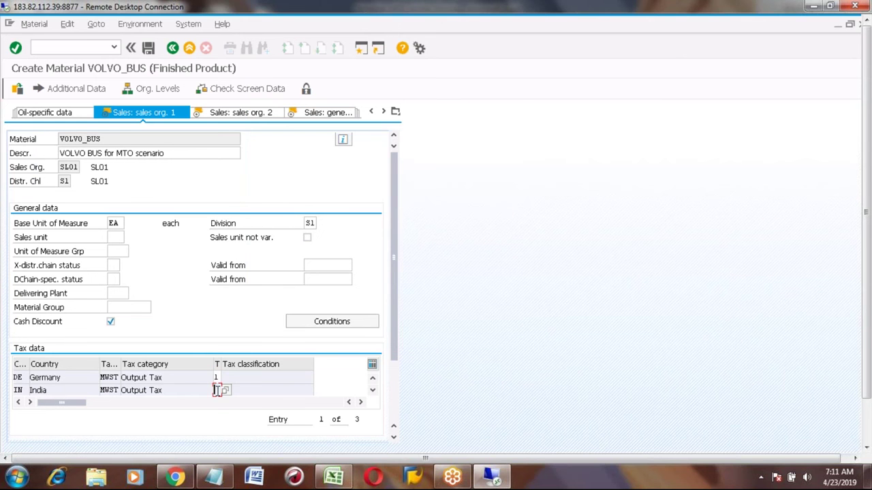
click(225, 390)
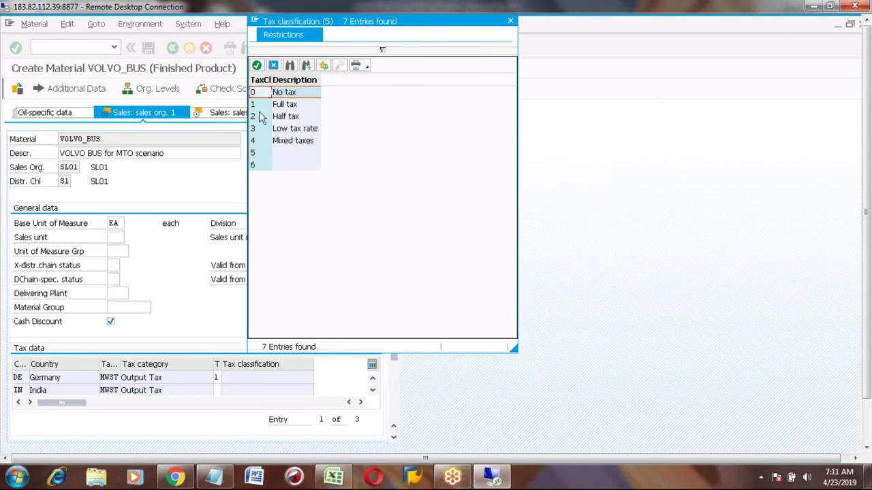
click(256, 109)
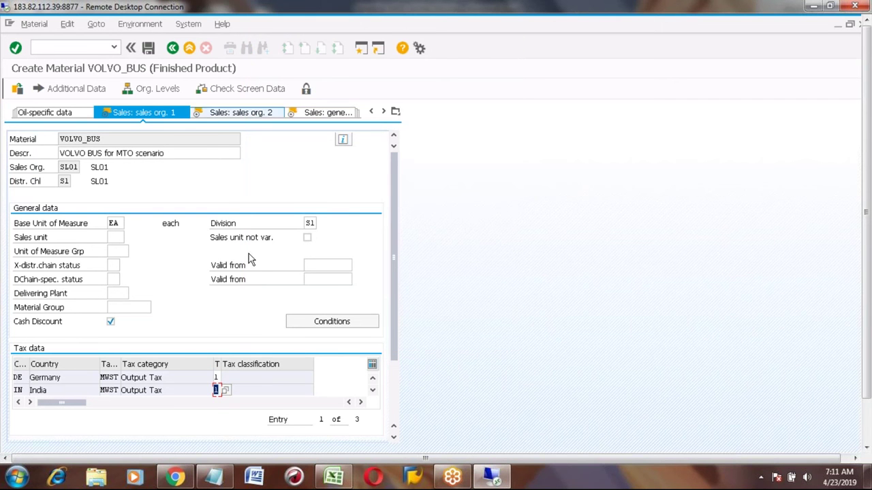
Set the USA tax jurisdiction code classification to 1 (Full tax) and dismiss the table settings.
click(393, 438)
click(394, 438)
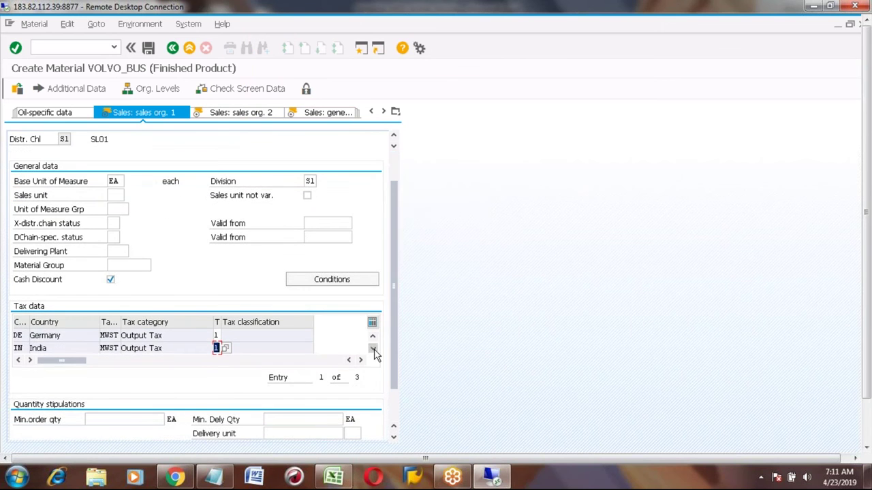
click(372, 348)
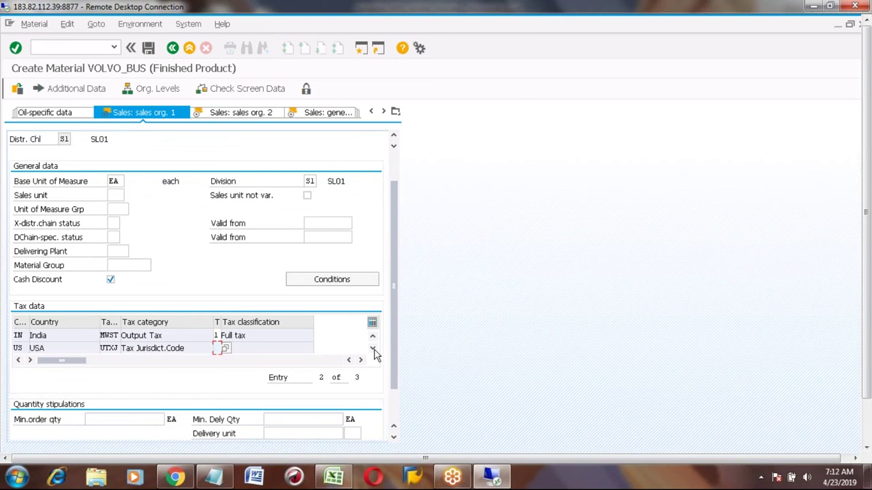
key(F4)
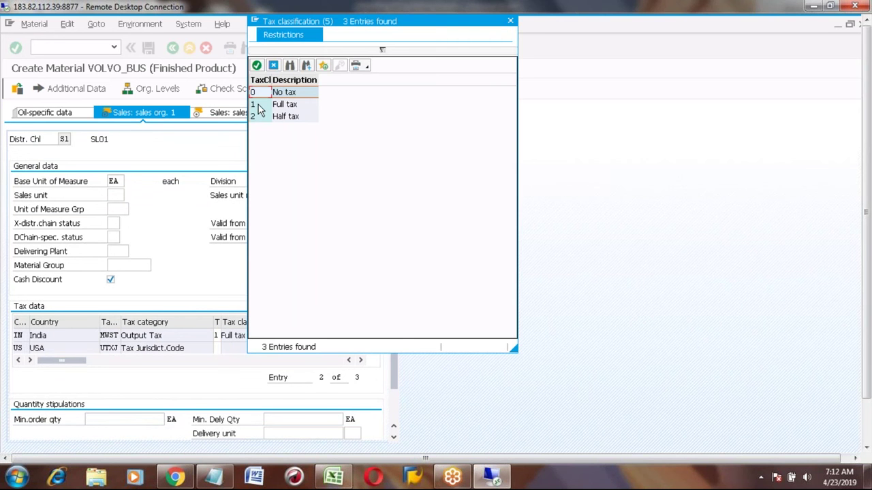
click(259, 109)
click(373, 349)
click(373, 350)
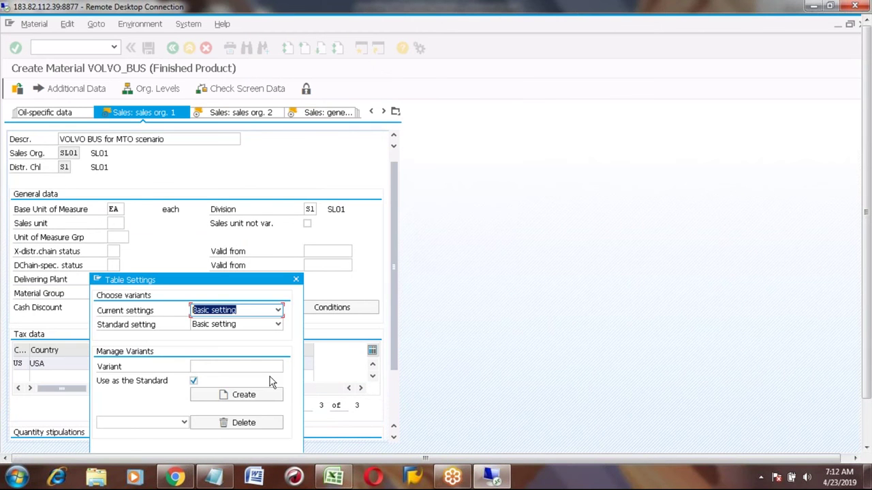
click(296, 279)
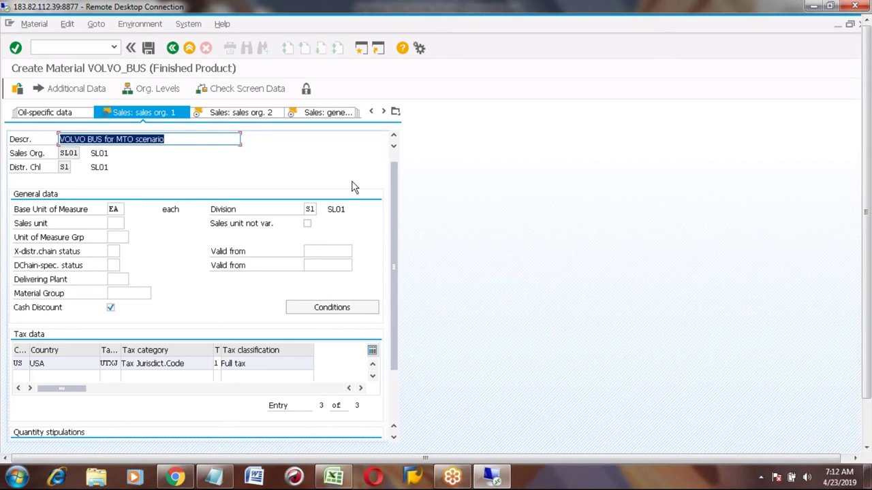
Assign item category group NORM (Standard item) in the grouping terms of the second sales organization view.
click(246, 116)
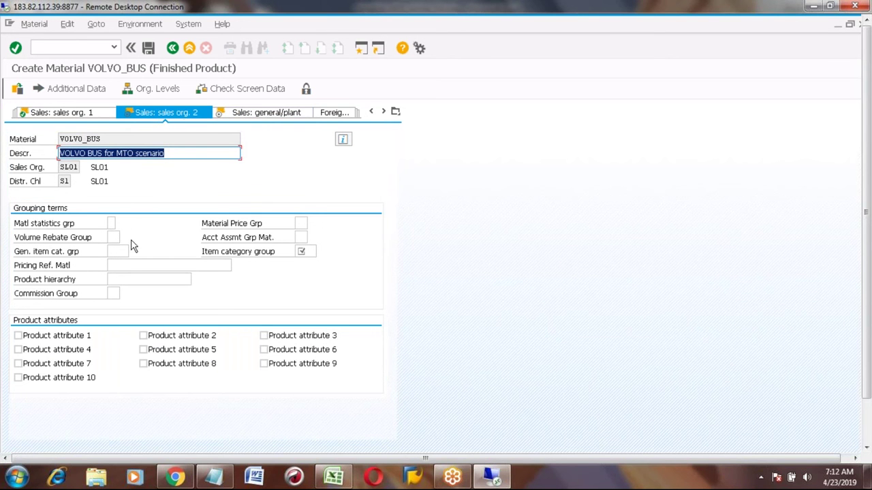
click(301, 252)
click(320, 252)
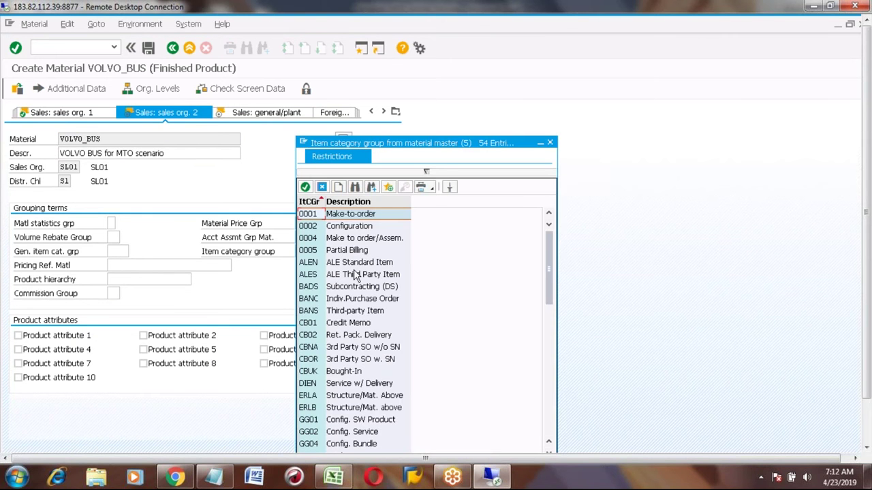
click(313, 326)
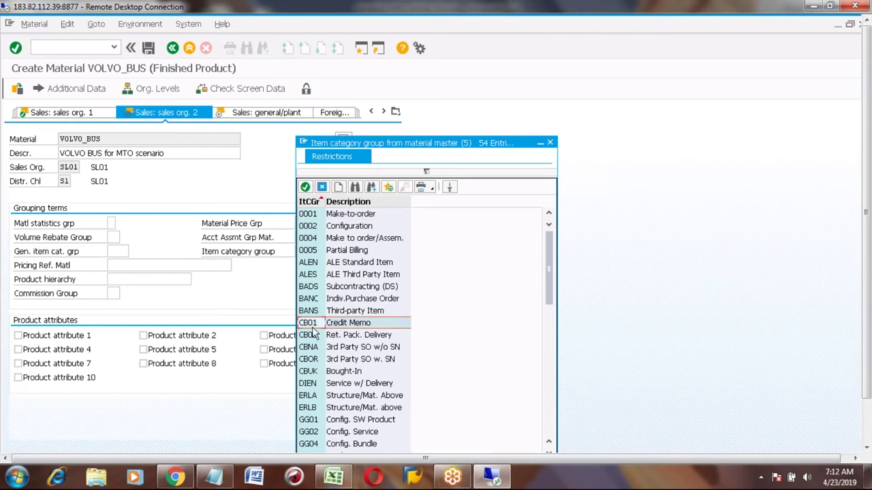
key(Down)
key(Page_Down)
key(Page_Down)
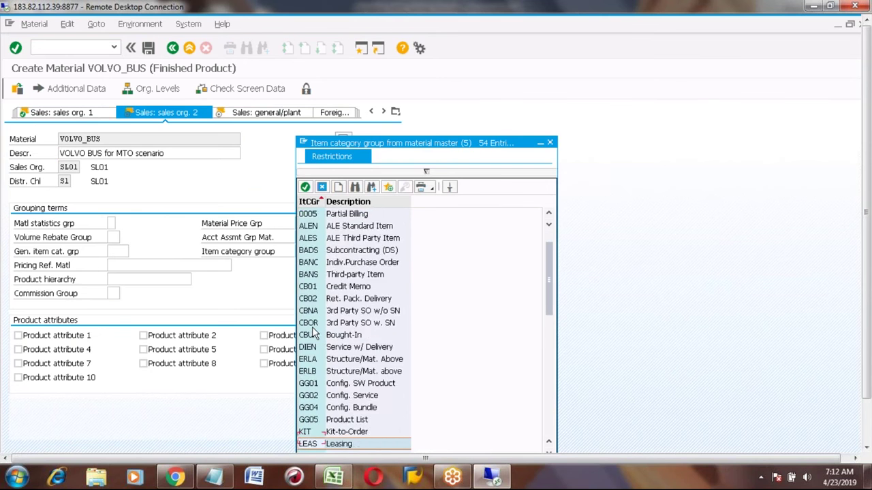
key(Down)
key(Down)
key(Down)
key(Down)
key(Down)
key(Down)
key(Down)
key(Down)
key(Down)
key(Down)
key(Down)
key(Down)
key(Down)
key(Down)
key(Down)
key(Down)
key(Down)
key(Down)
key(Down)
key(Down)
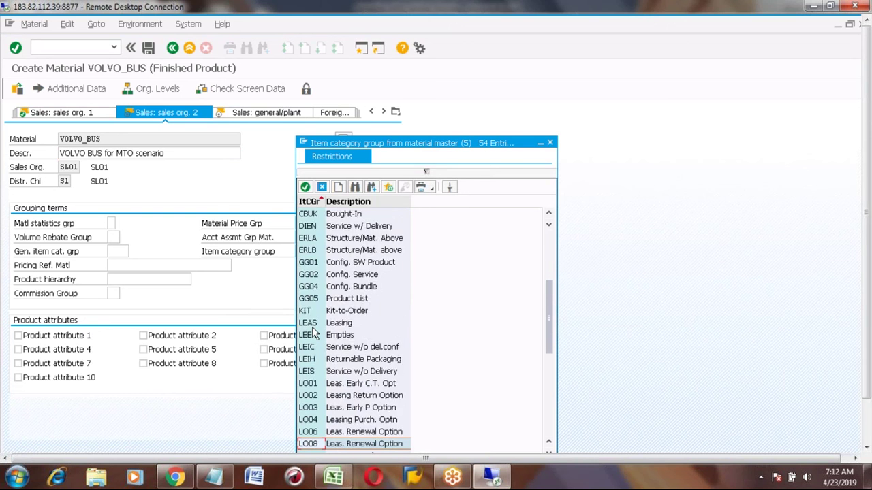
key(Up)
key(Up)
key(Up)
key(Up)
key(Up)
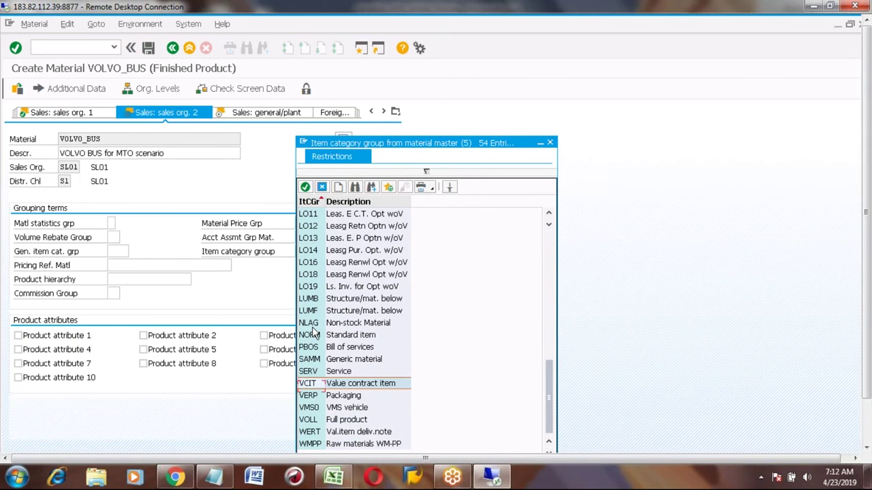
click(313, 335)
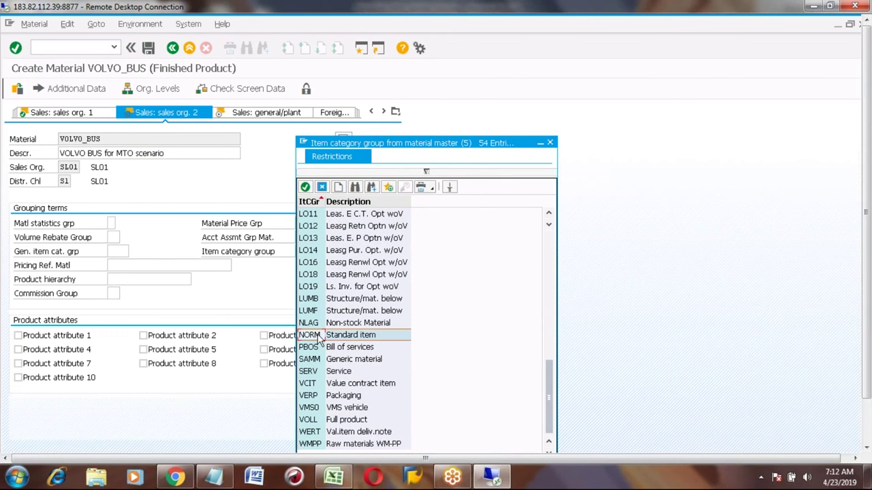
double_click(316, 335)
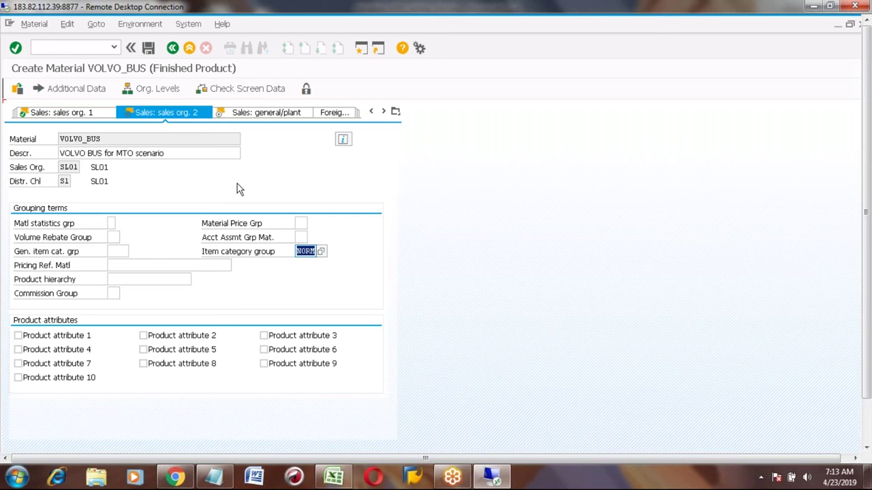
Set transportation group 0001 (On pallets) and loading group 0001 in the shipping data of the general/plant sales view.
click(254, 117)
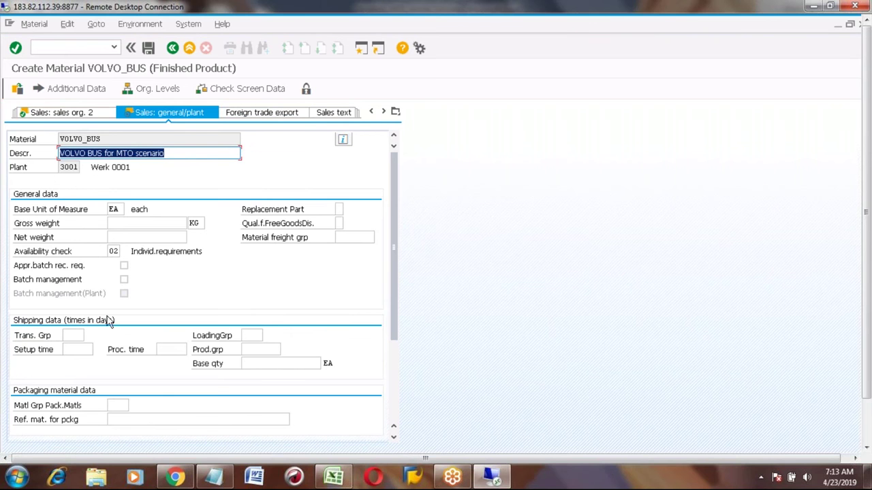
click(73, 335)
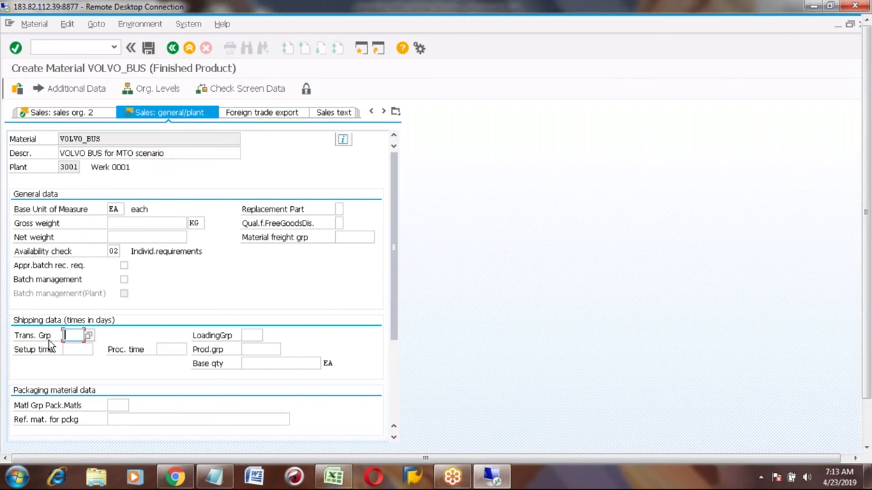
click(250, 335)
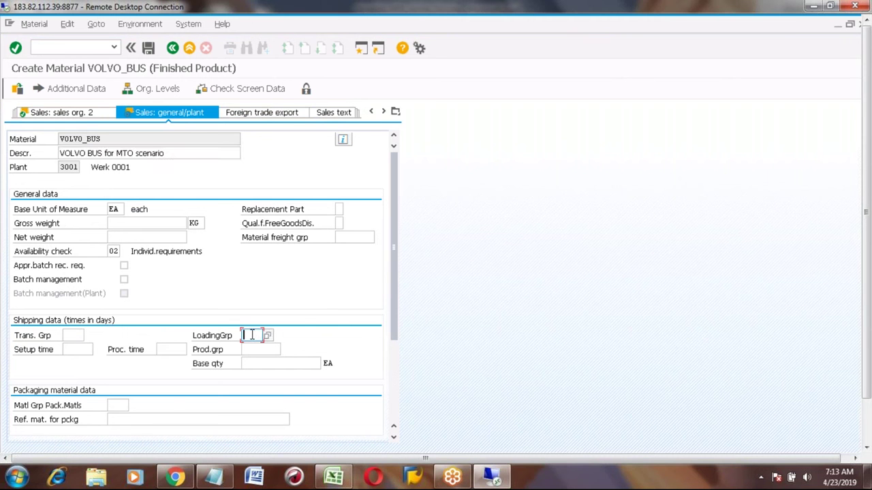
click(72, 335)
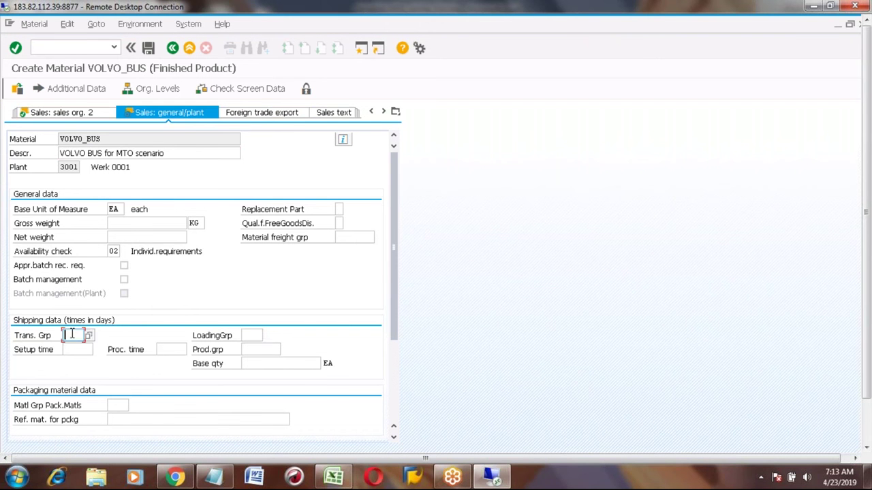
click(89, 336)
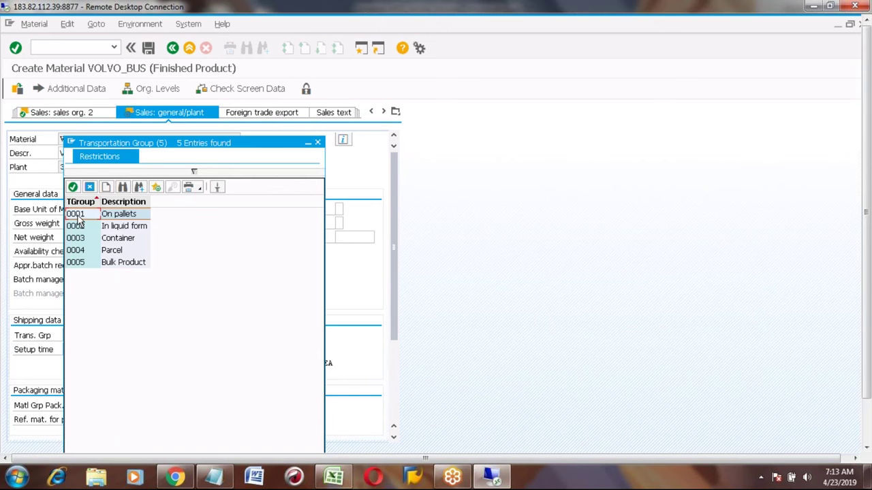
double_click(75, 214)
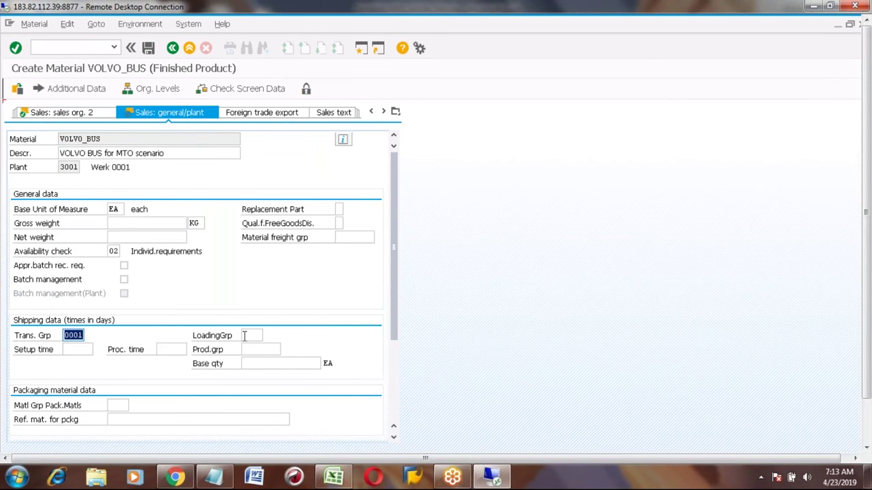
click(244, 335)
click(273, 336)
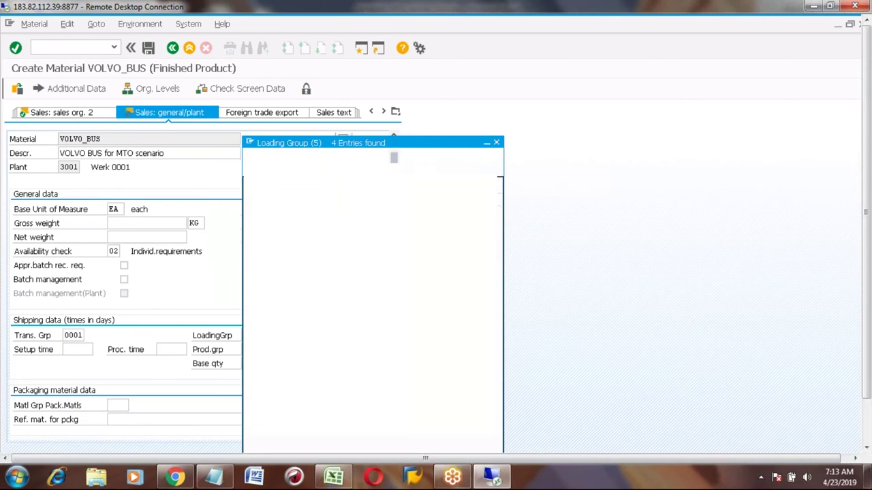
double_click(259, 211)
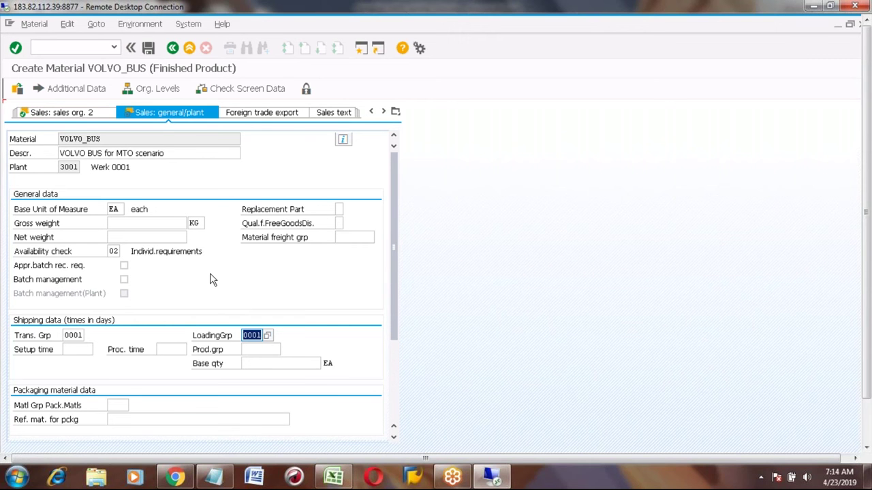
Proceed to the MRP 1 view and set MRP type PD, MRP controller 001 and lot sizing procedure EX.
key(Return)
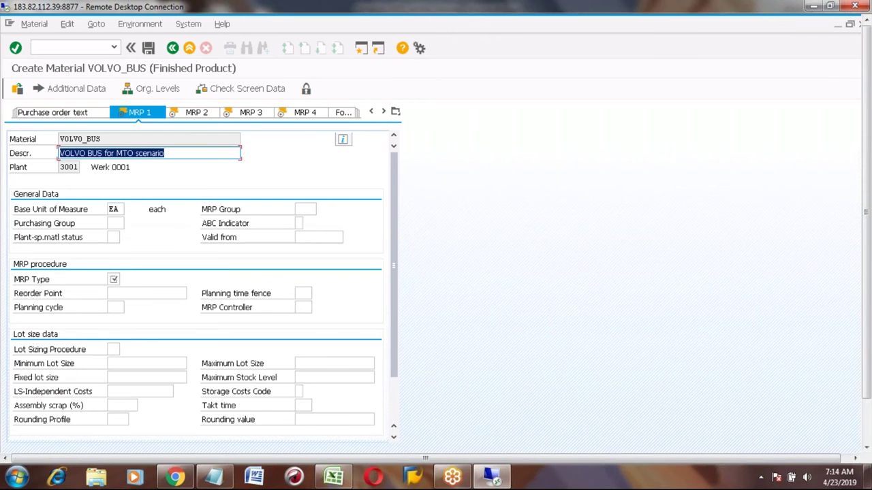
click(114, 279)
text(PD)
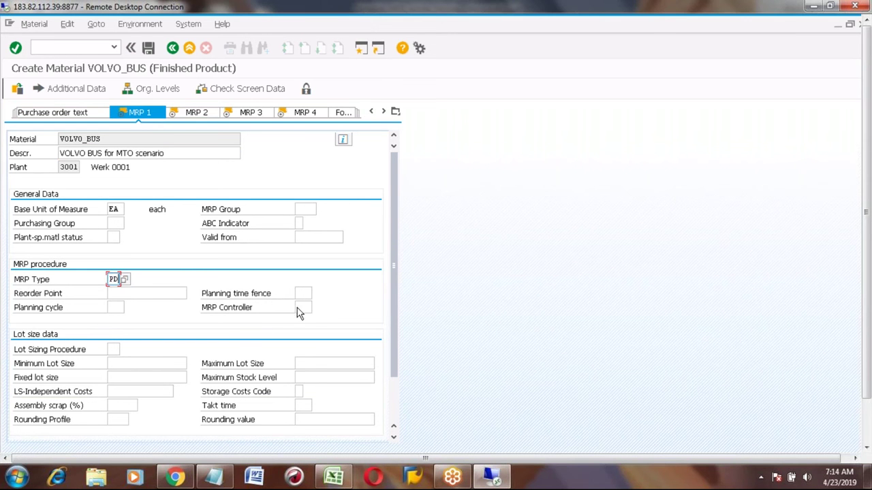
click(303, 308)
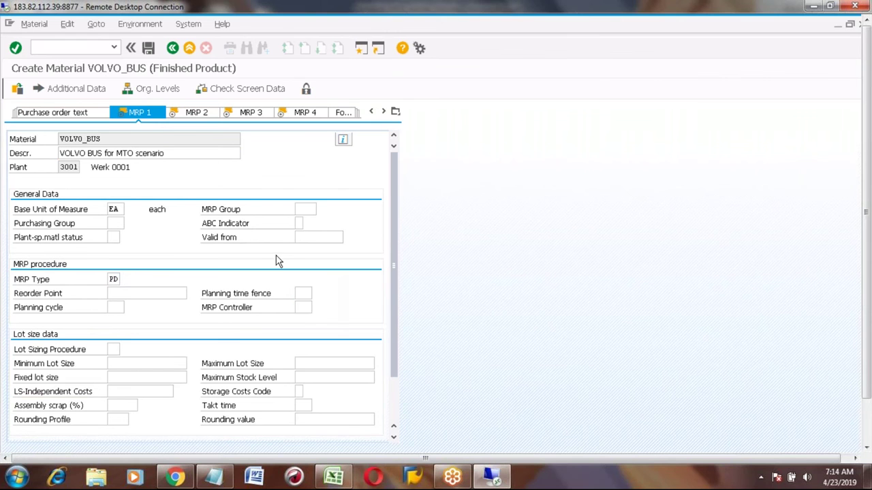
key(F4)
double_click(309, 115)
click(111, 349)
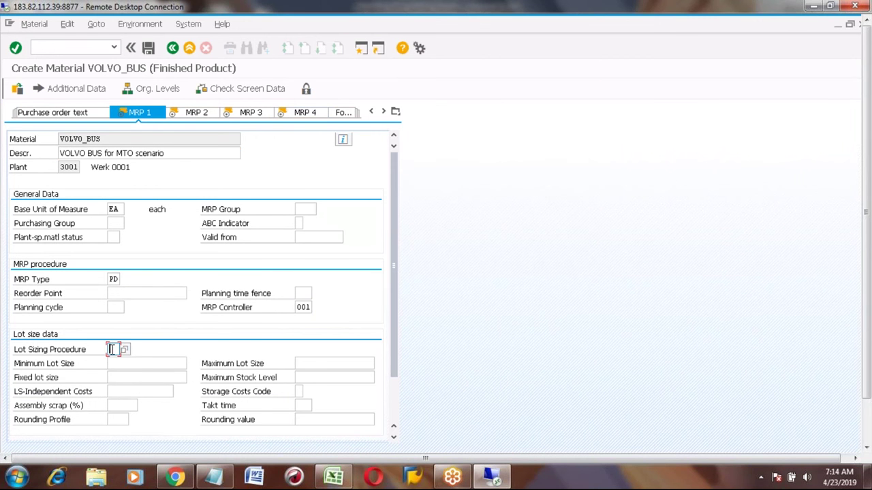
text(EX)
Set the procurement type to E (In-house production) in the MRP 2 view.
click(196, 113)
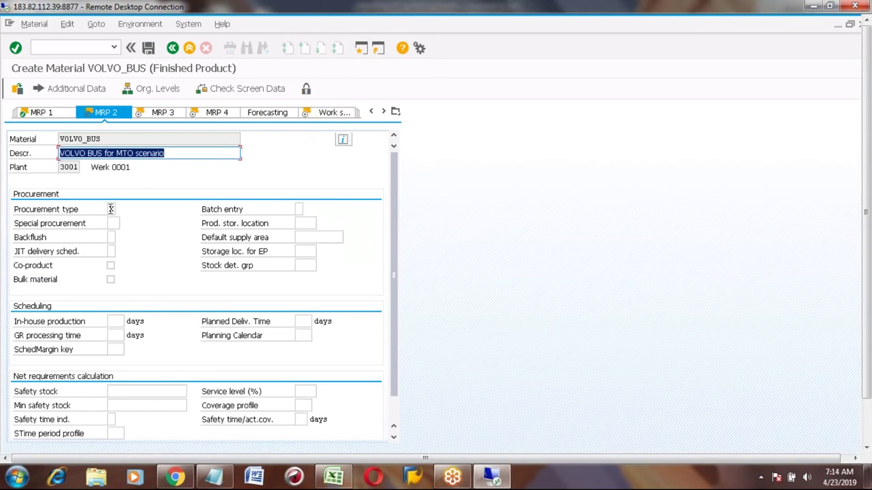
click(110, 209)
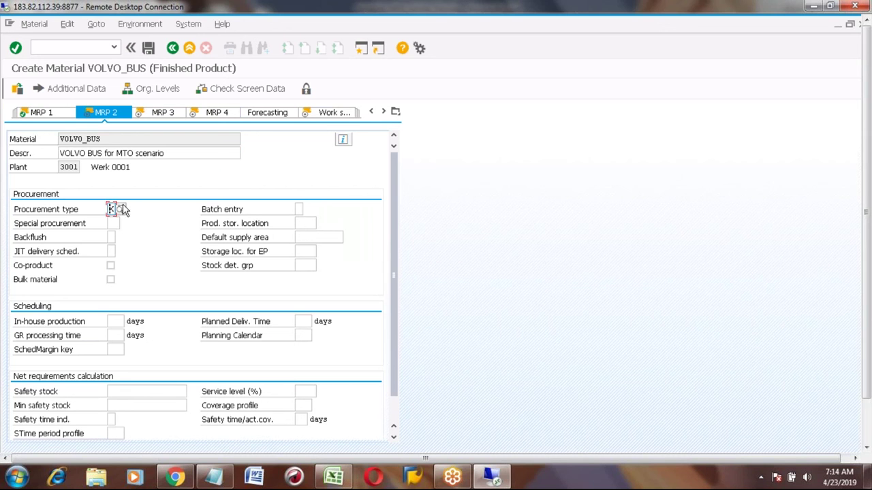
click(123, 209)
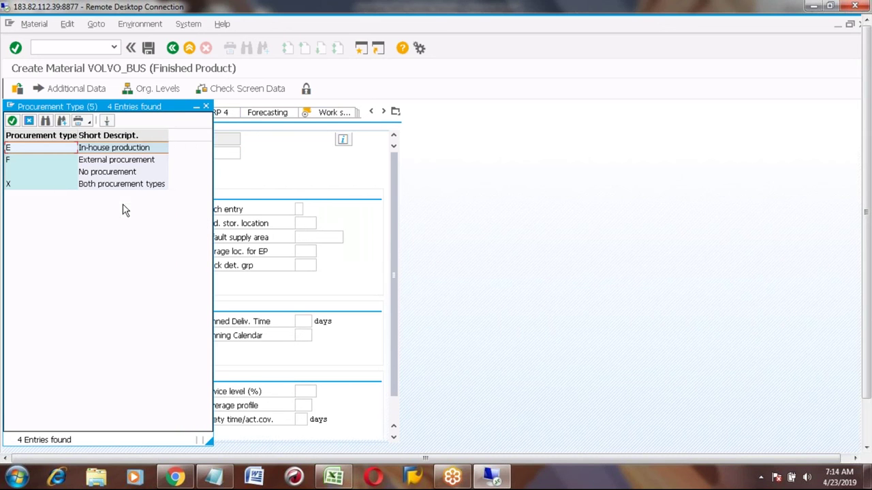
double_click(26, 150)
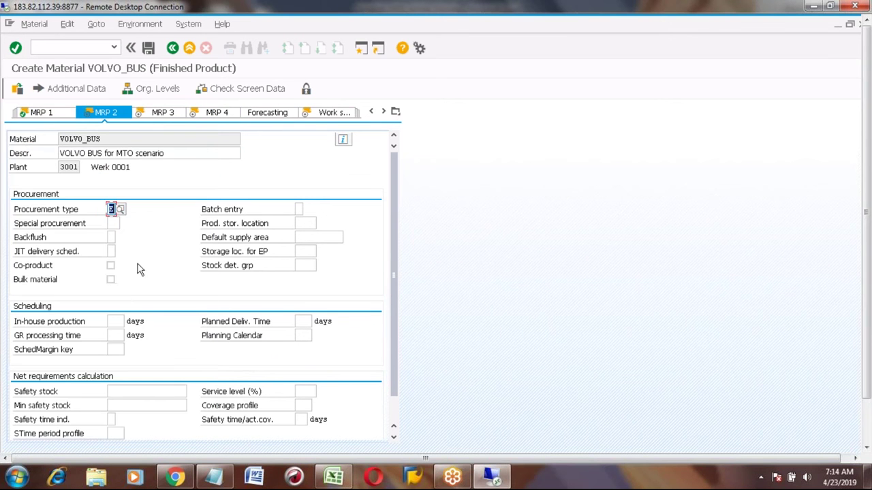
Set the in-house production time to 1 day and the scheduling margin key to 000 in the scheduling data.
click(117, 321)
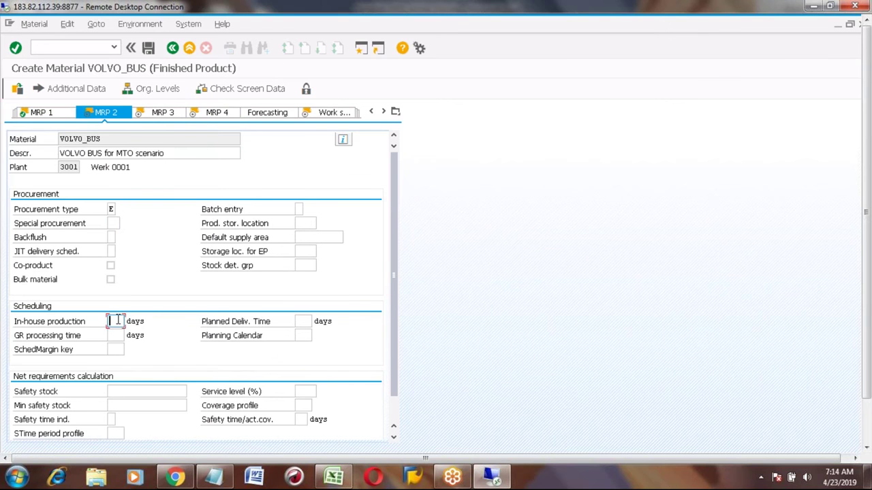
text(1)
click(120, 349)
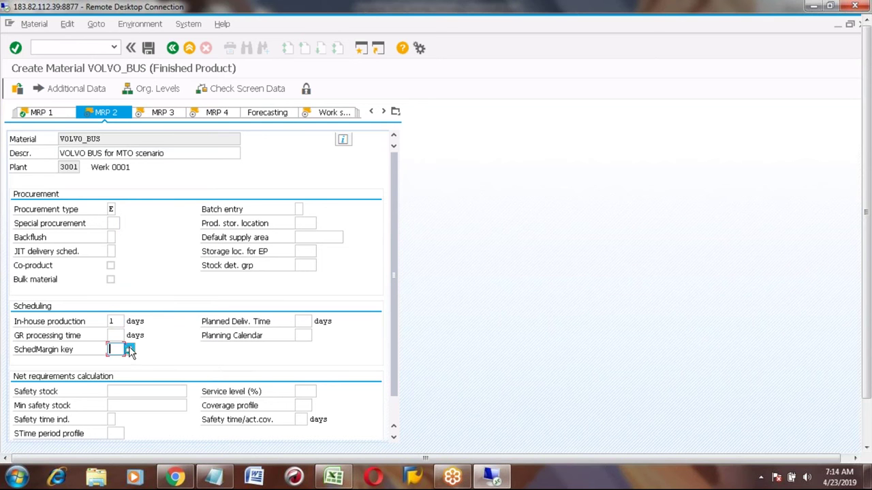
key(F4)
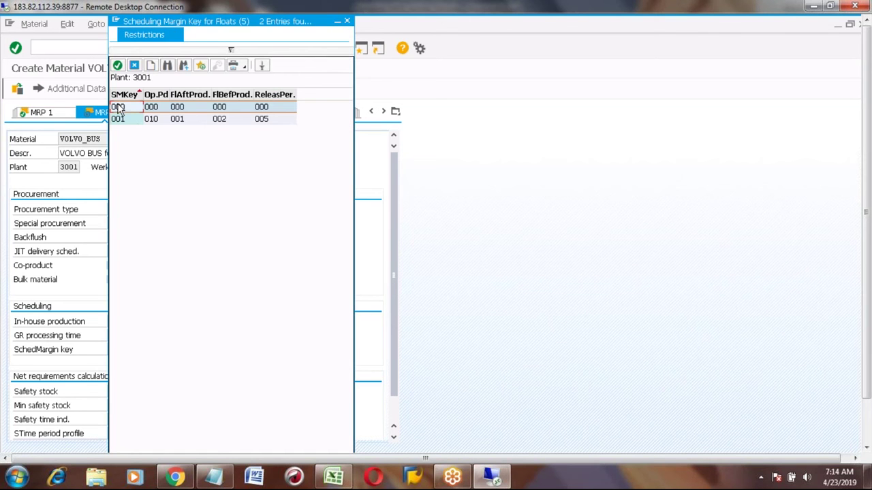
click(119, 107)
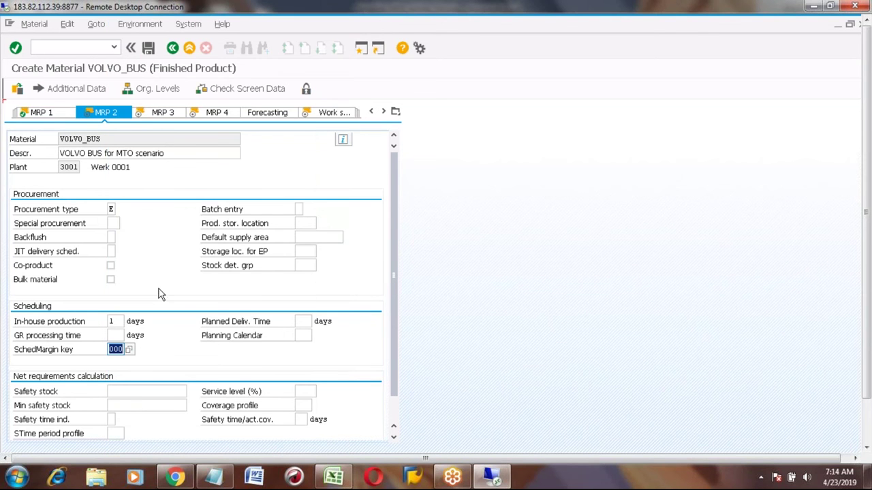
Assign strategy group 20 (Make-to-order production) in the MRP 3 view and proceed to the MRP 4 view.
key(Return)
click(114, 251)
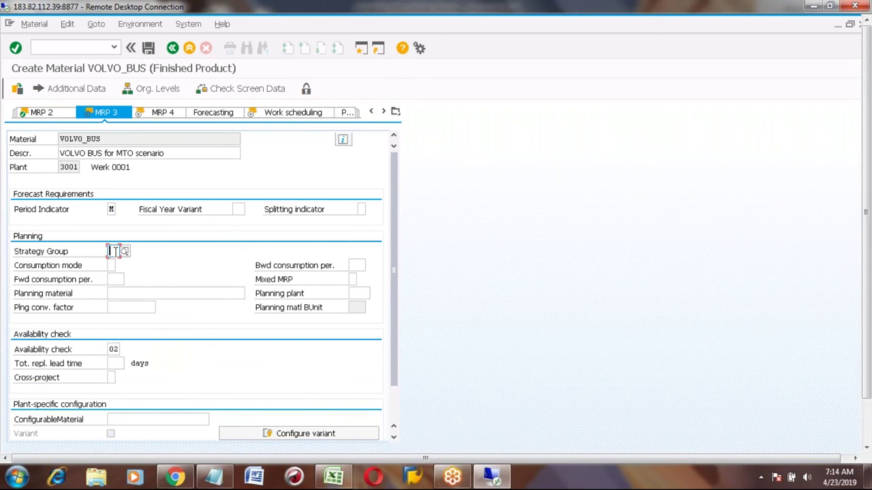
click(125, 251)
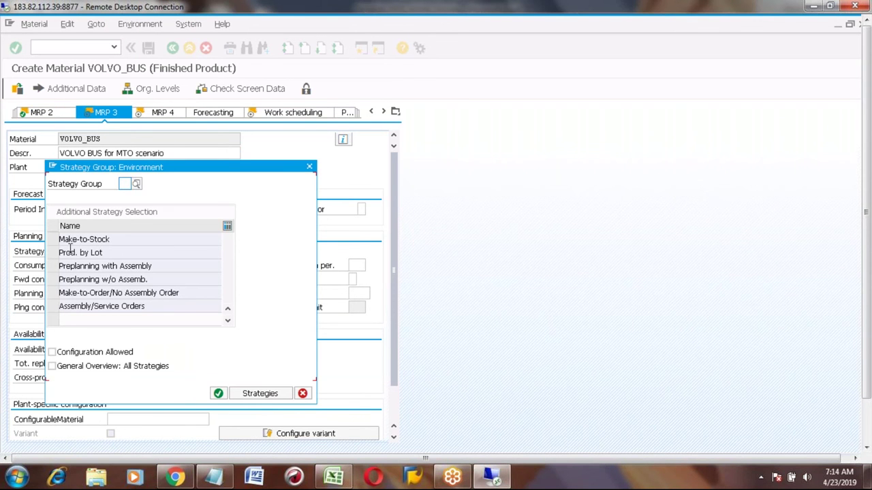
click(137, 184)
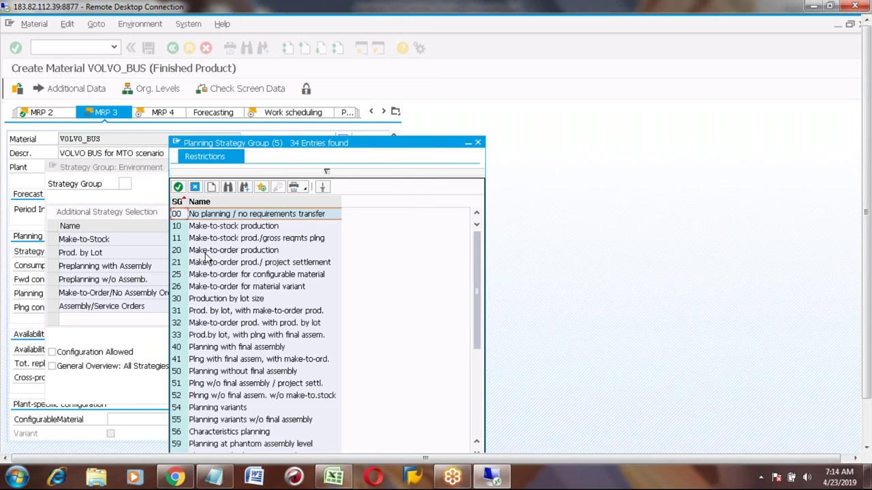
click(180, 252)
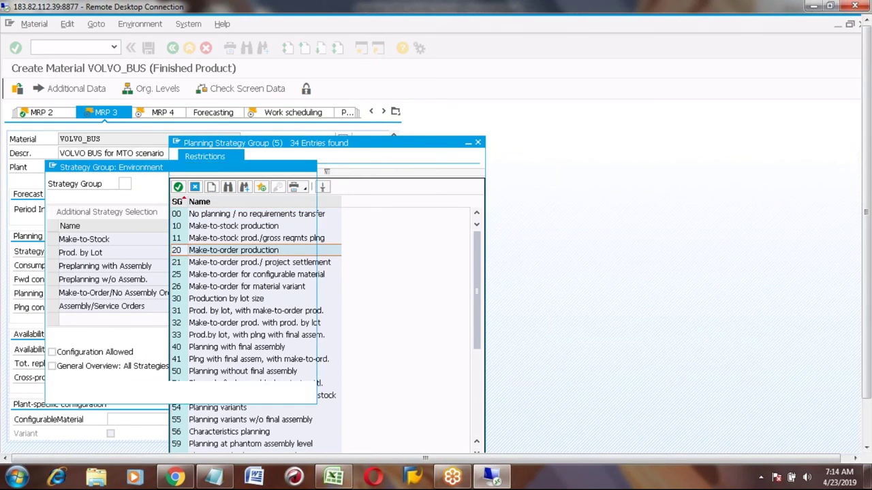
double_click(181, 251)
click(218, 395)
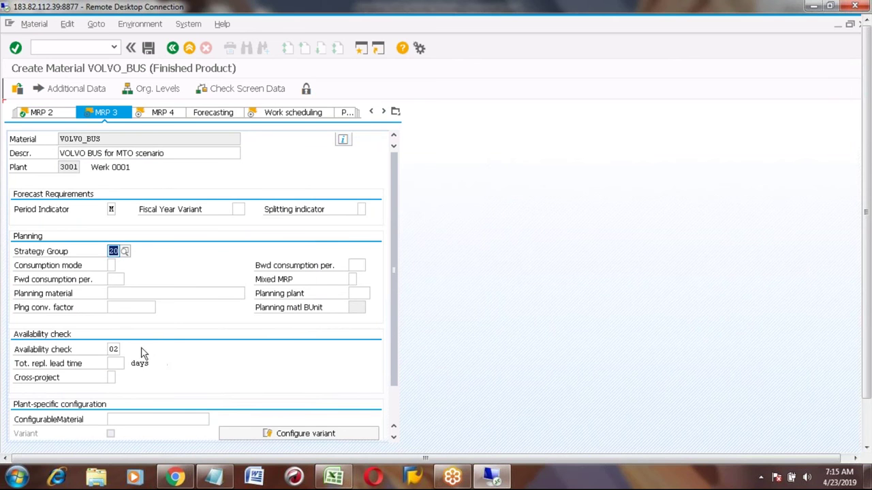
click(113, 349)
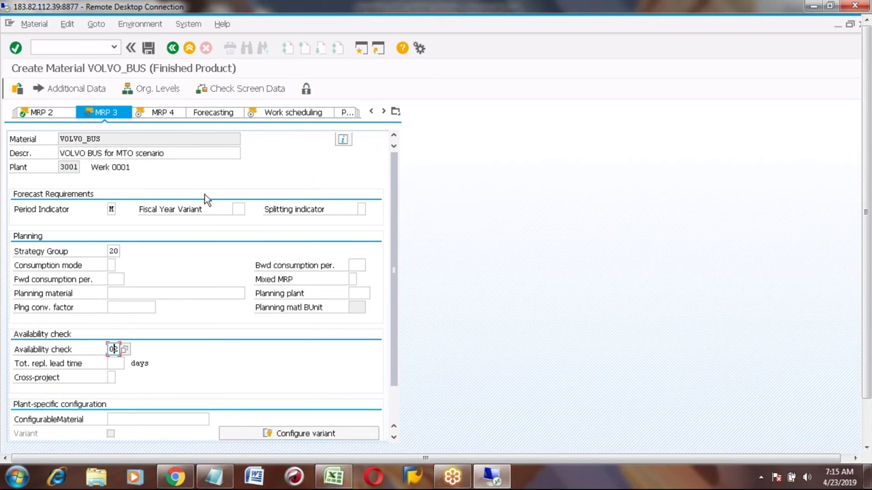
click(162, 114)
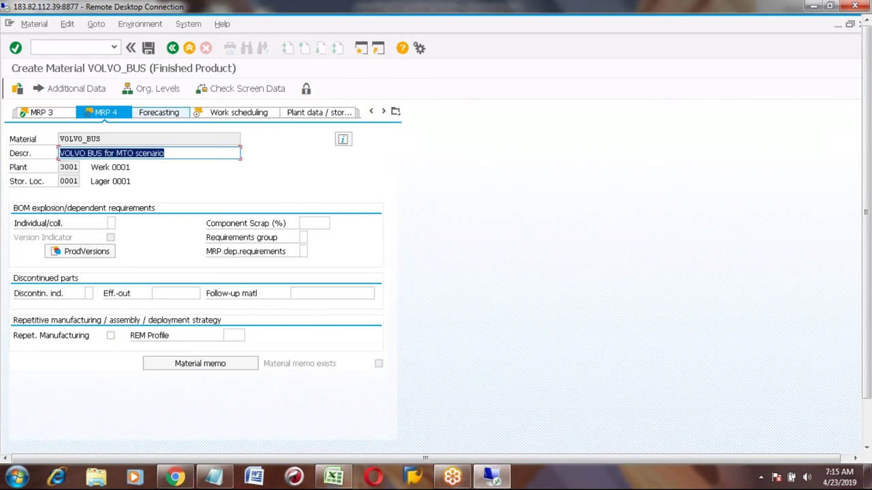
Open the possible values for the Individual/coll. indicator in the MRP 4 view and highlight entry 1, Individual requirements only.
click(54, 228)
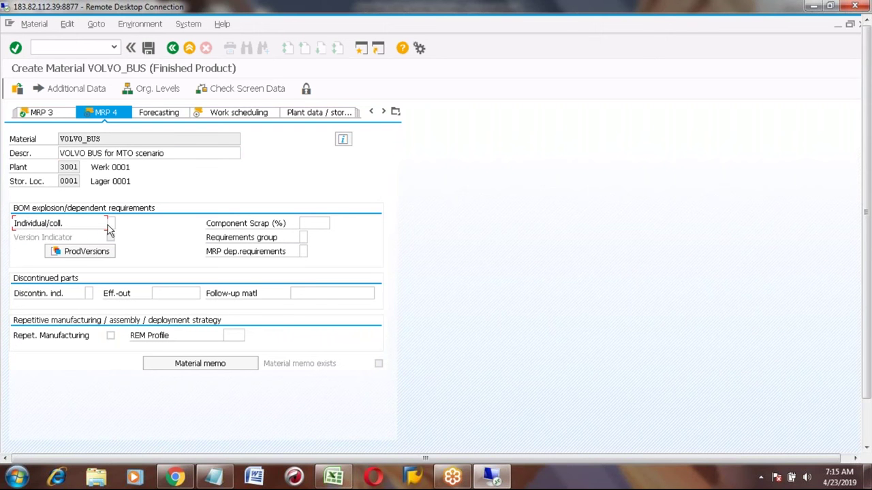
click(110, 224)
click(120, 223)
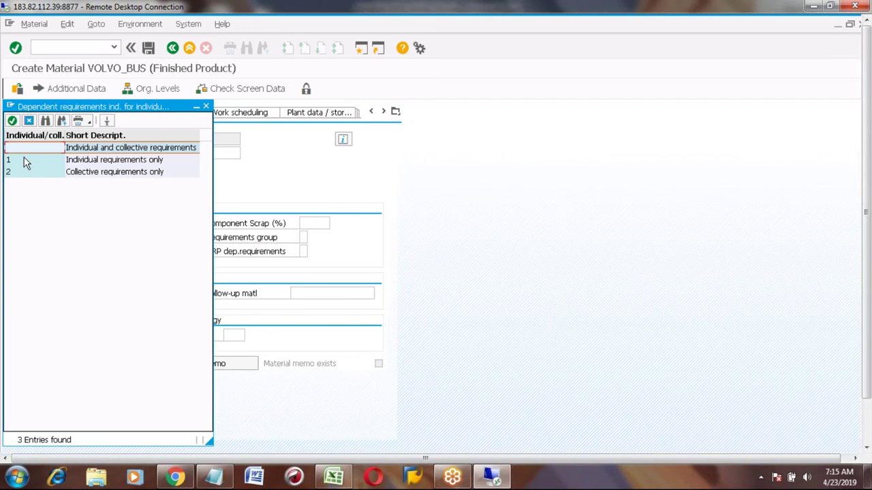
click(24, 159)
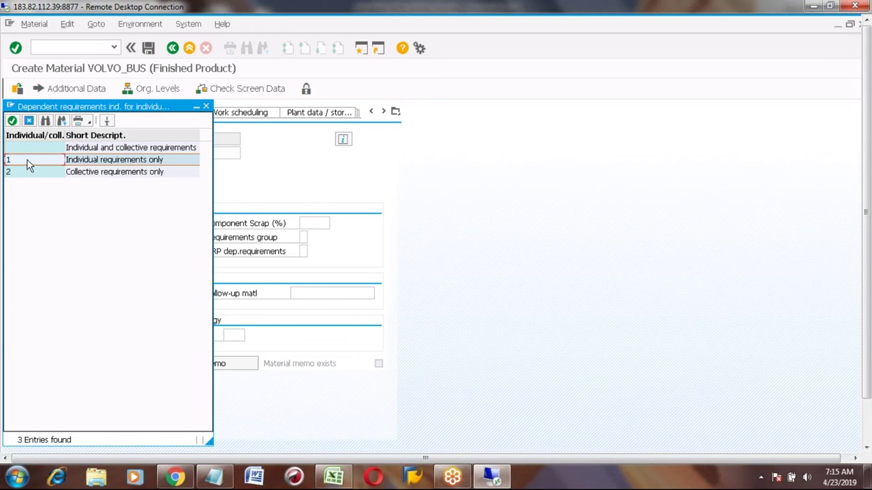
Switch to the Excel notes and enter volvo_bus as an example material in cell M372.
click(333, 477)
click(626, 242)
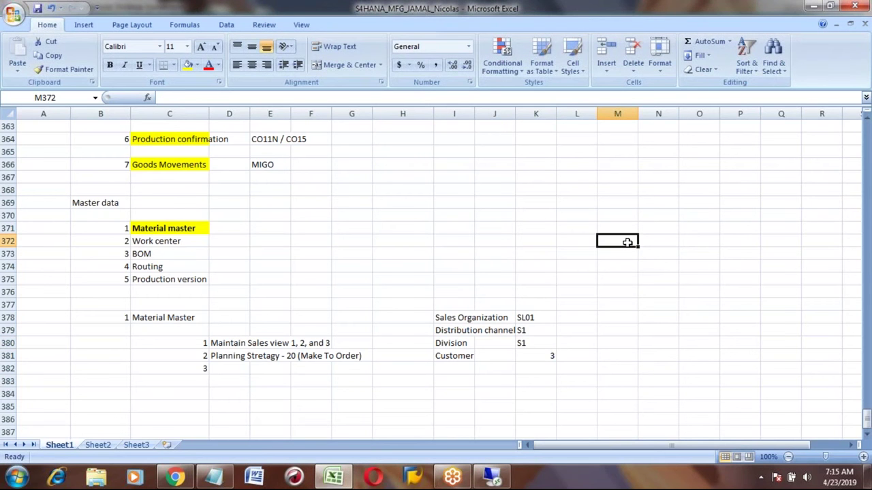
text(custo)
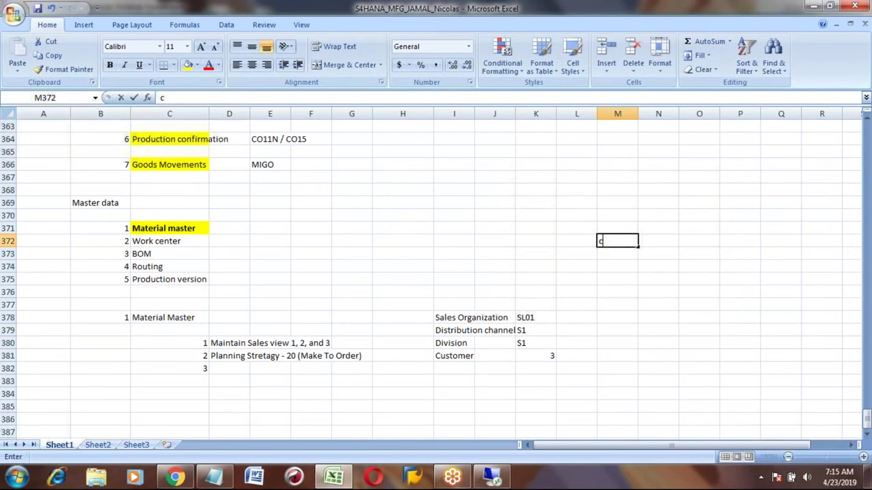
key(BackSpace)
key(BackSpace)
key(BackSpace)
key(BackSpace)
key(BackSpace)
text(vol)
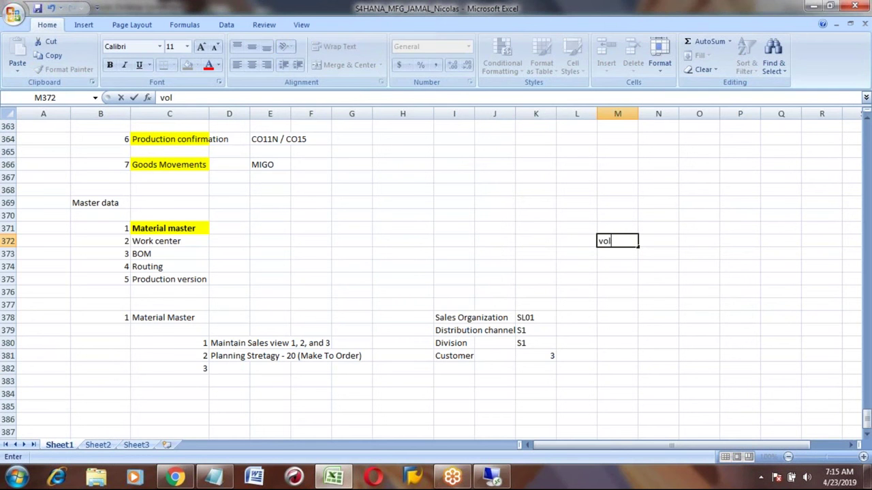
text(vo_bus)
key(Tab)
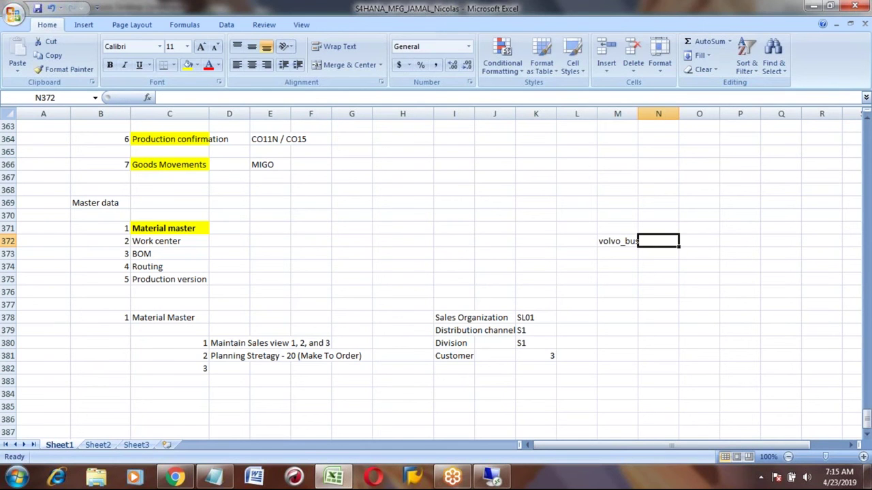
Enter Red in cell N372 as the example characteristic beside volvo_bus.
text(Red)
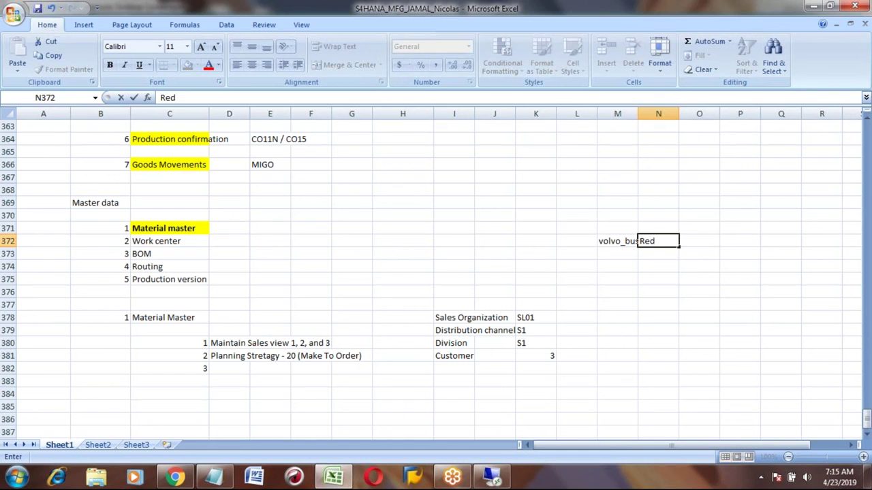
key(Return)
key(Left)
key(Up)
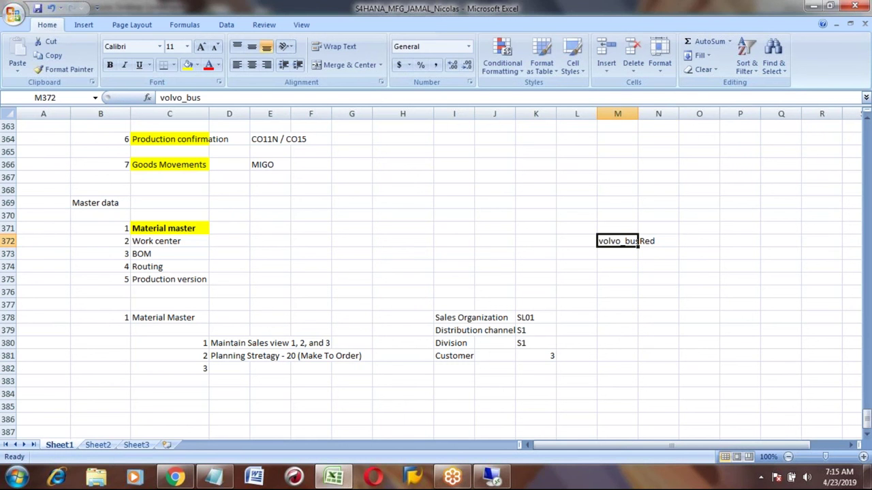
key(Down)
key(Down)
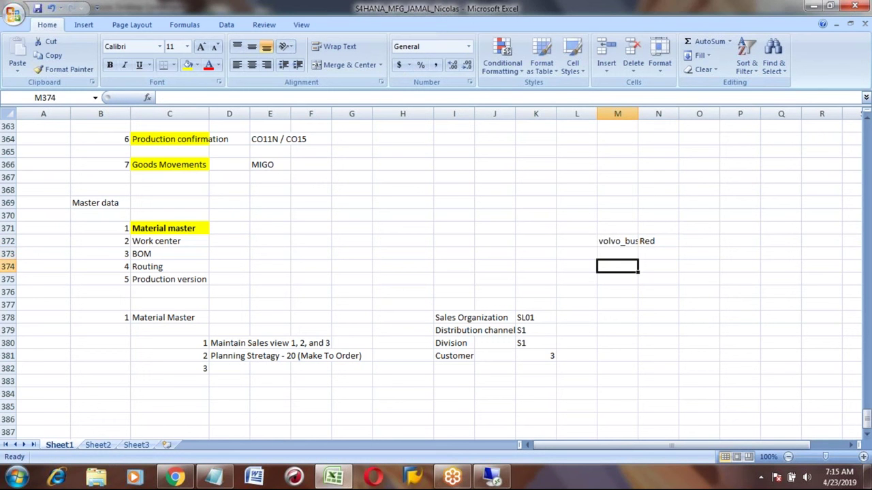
key(Up)
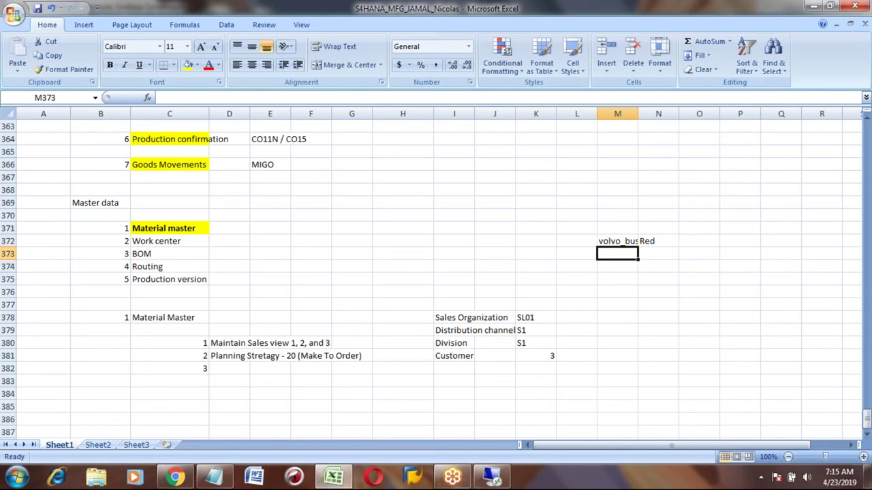
key(Down)
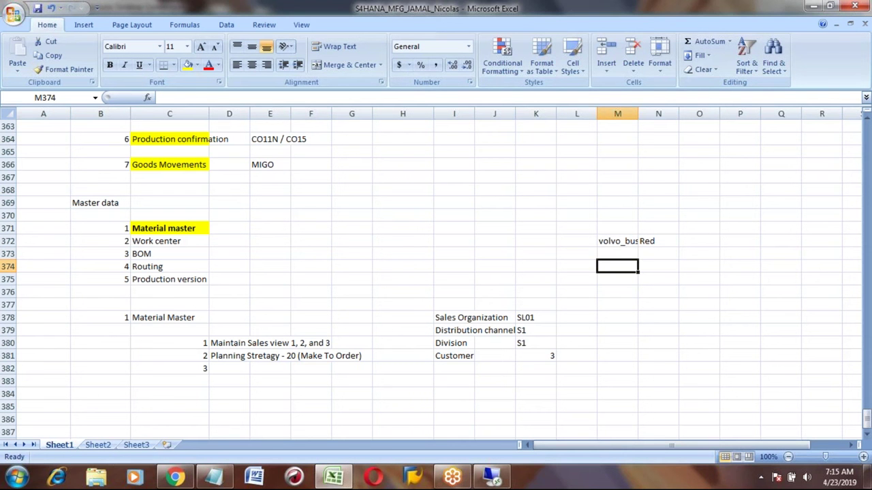
Replace the example characteristic in cell N372 with Engine - 1500 cc.
click(617, 241)
click(658, 241)
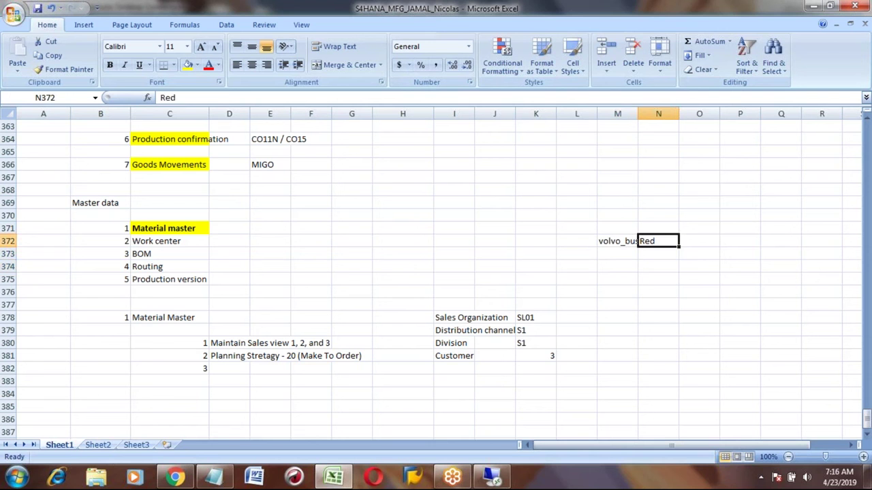
text(Engine)
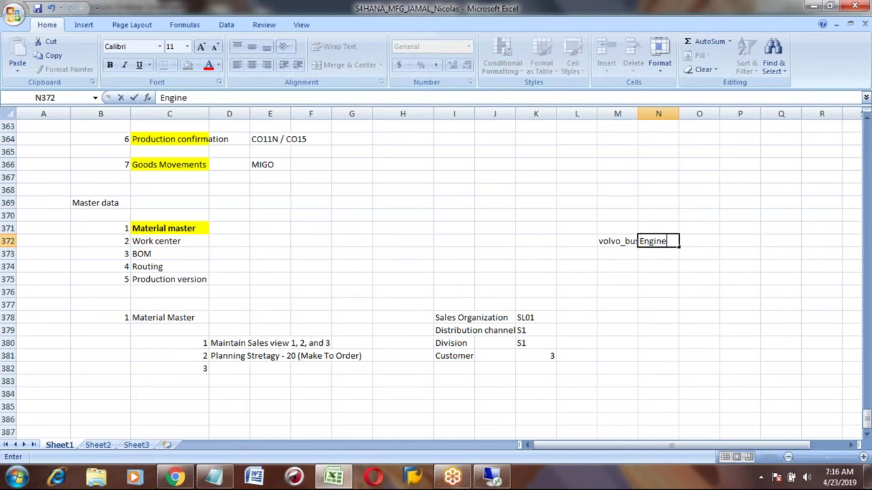
text( - 1500 cc)
key(Return)
click(658, 242)
click(617, 241)
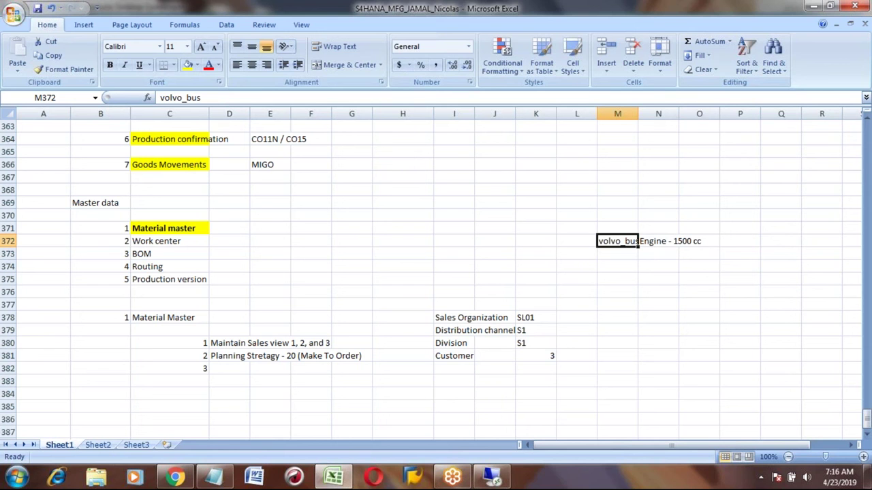
click(674, 241)
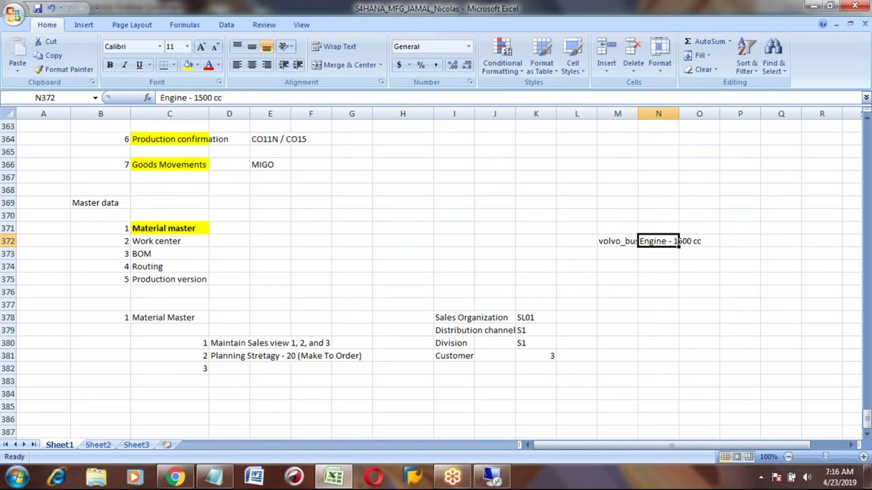
key(Down)
key(Down)
click(617, 267)
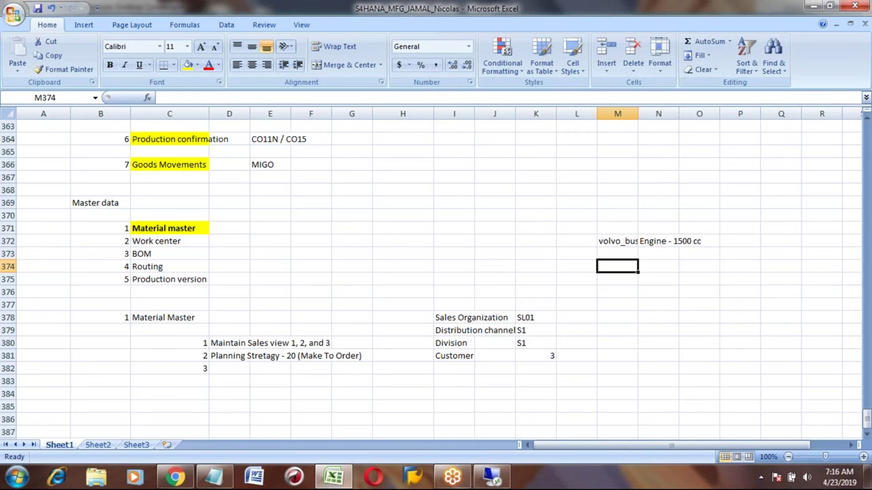
click(617, 241)
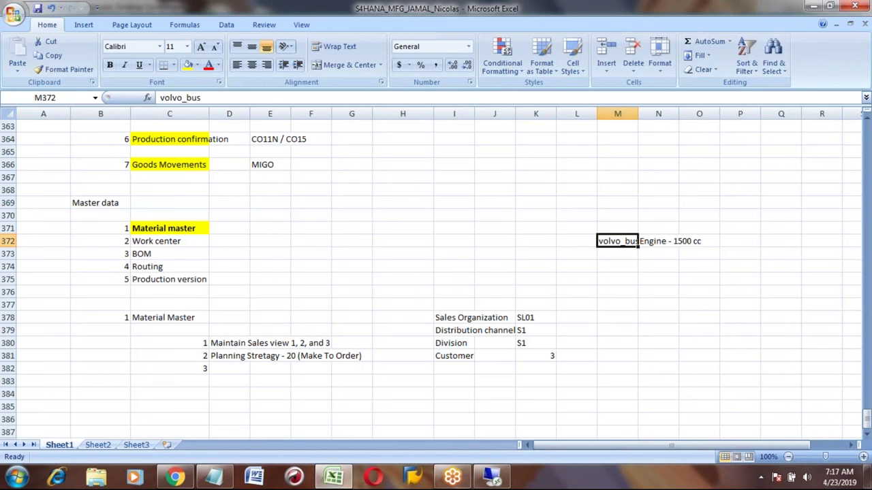
Return to SAP and set the Individual/coll. indicator to 1 (Individual requirements only).
key(alt+Tab)
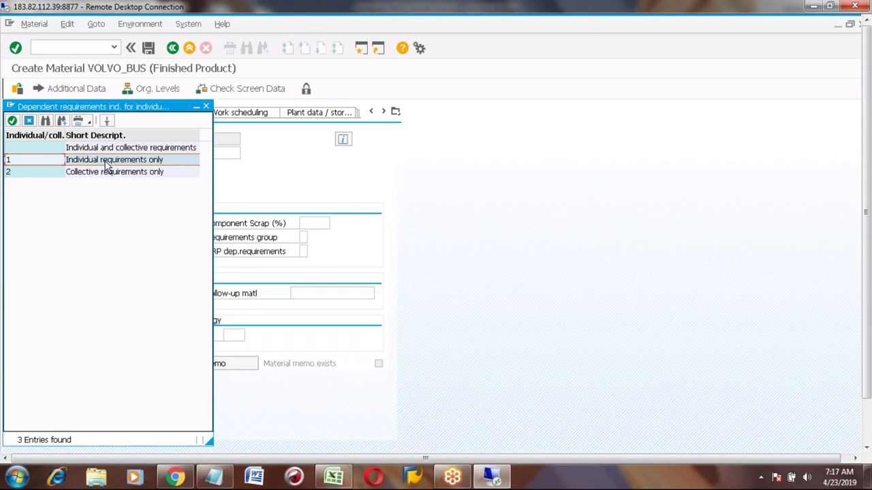
double_click(28, 163)
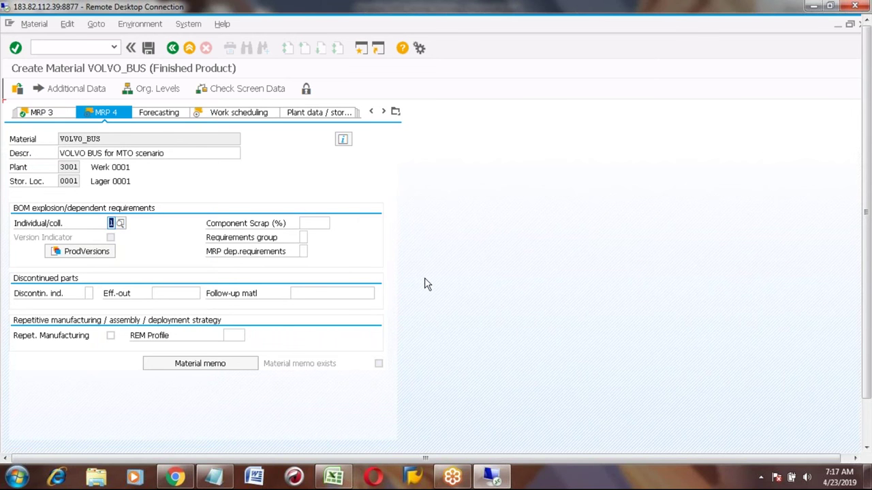
Switch to Excel and add Individual / collective = 1 as the third Material Master point in cell D382.
key(alt+Tab)
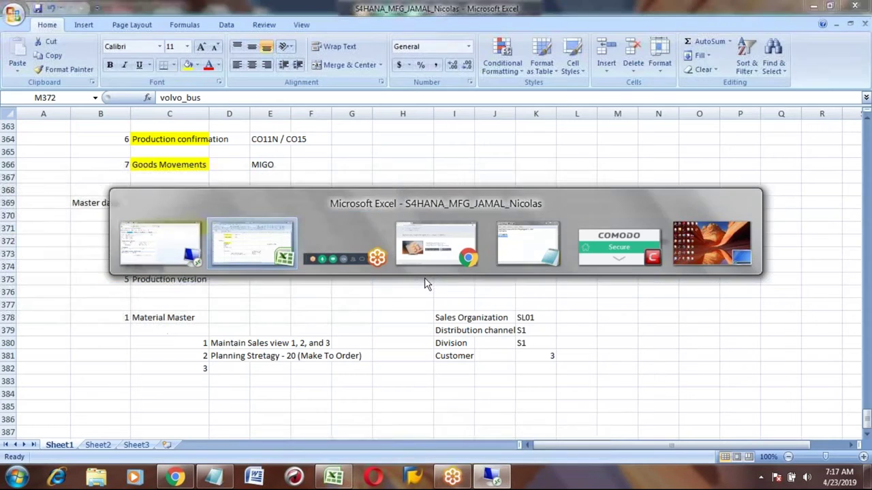
click(232, 366)
text(I)
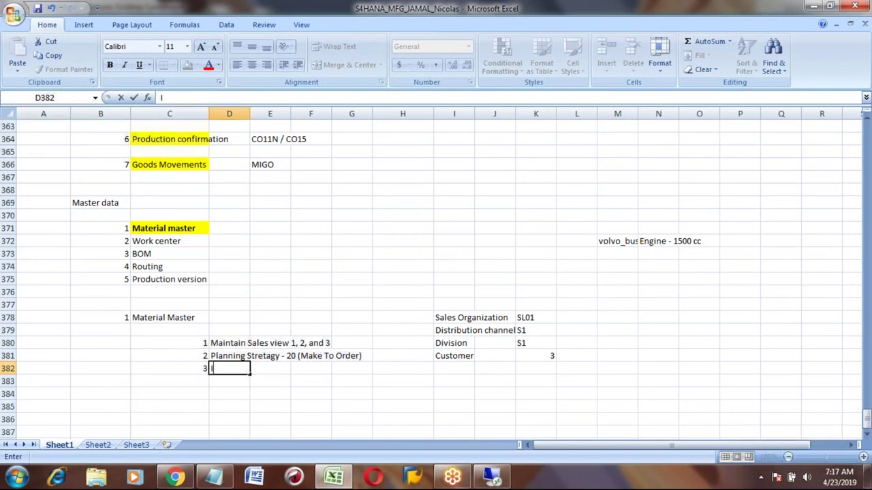
text(ndividual / collective)
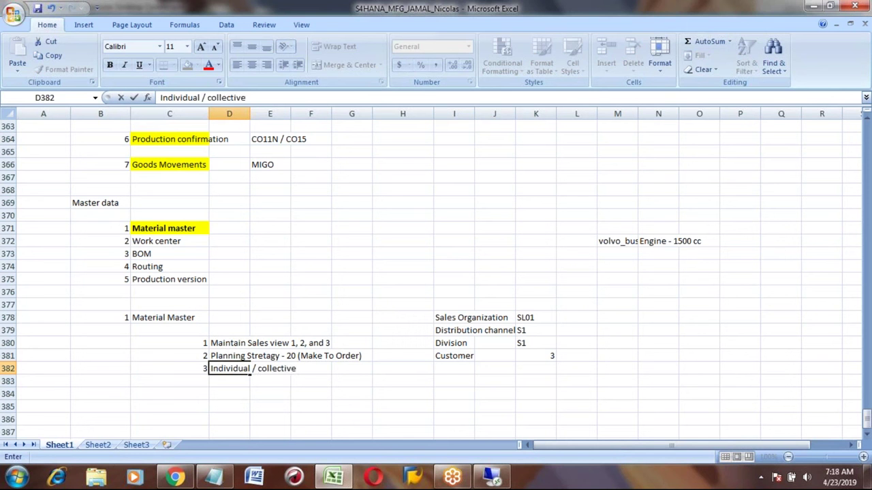
text( = 1)
key(Return)
click(229, 368)
Return to SAP, set production scheduling profile 000001 in the Work scheduling view and proceed to the Accounting 1 view.
key(alt+Tab)
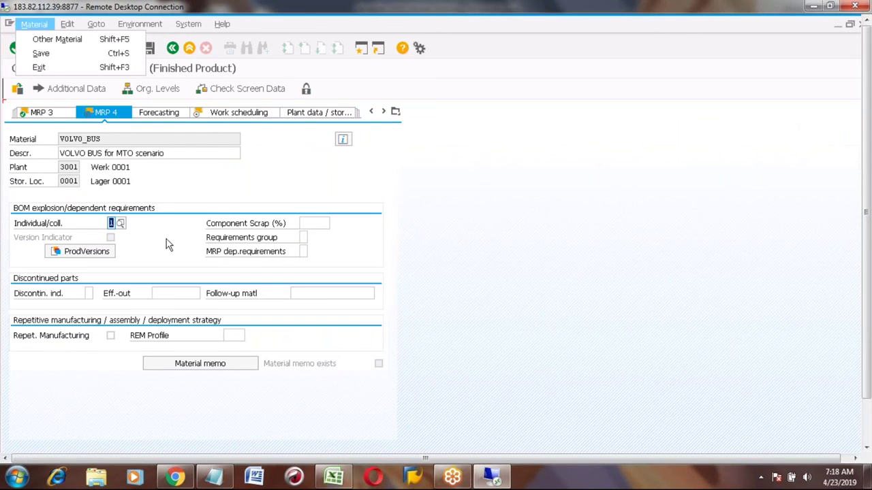
click(197, 203)
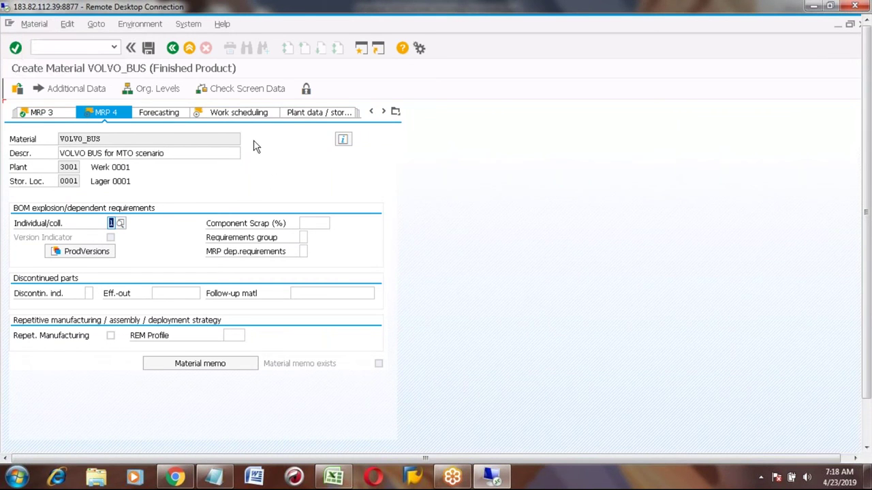
click(234, 113)
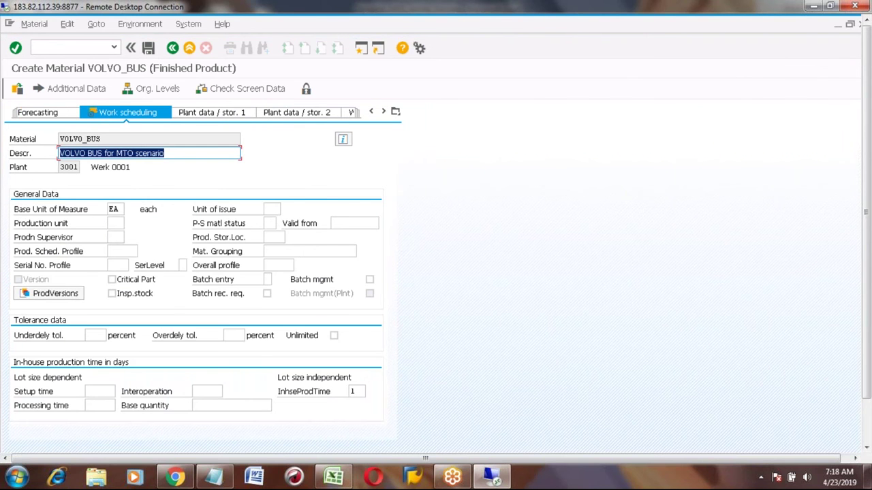
click(120, 250)
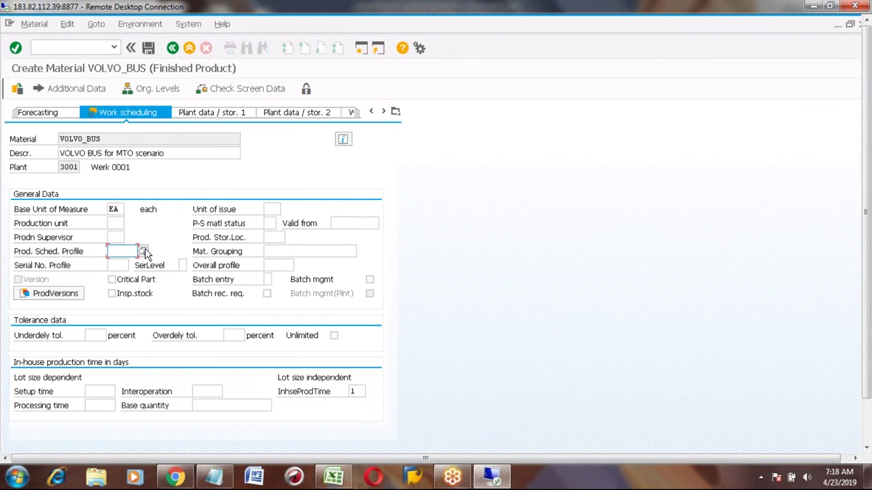
click(143, 252)
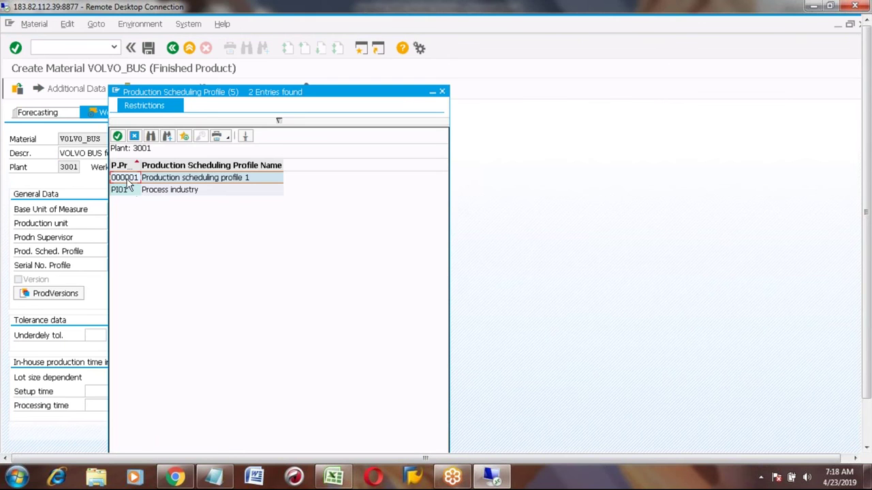
double_click(125, 178)
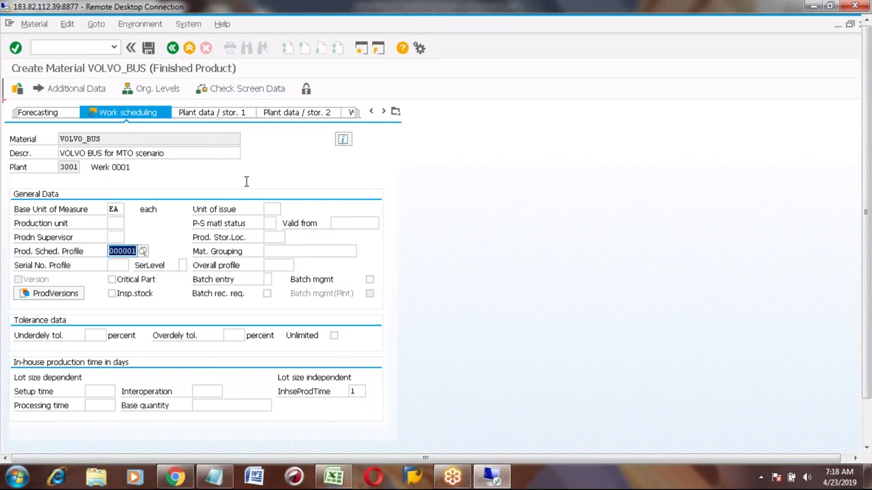
key(Return)
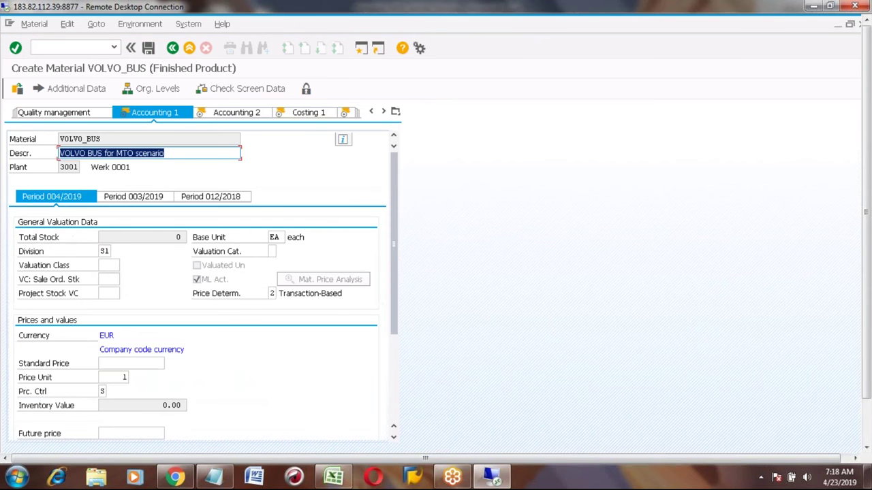
Set the valuation class to 7920 (Finished Goods) in the Accounting 1 view.
click(111, 263)
click(125, 266)
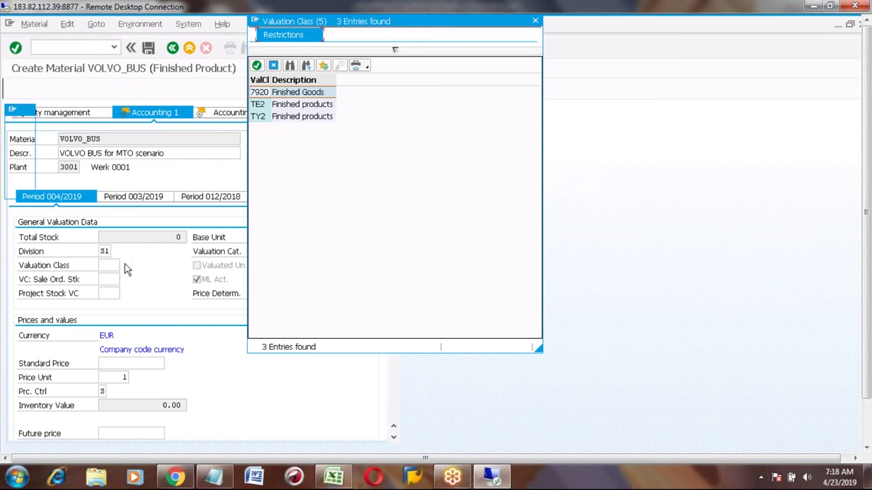
double_click(261, 93)
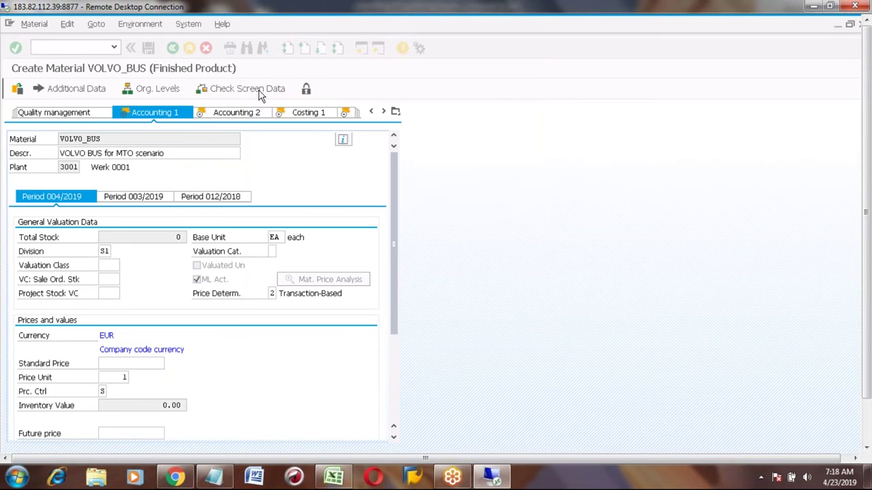
Set the standard price to 2000 EUR and proceed to the Accounting 2 view.
click(113, 363)
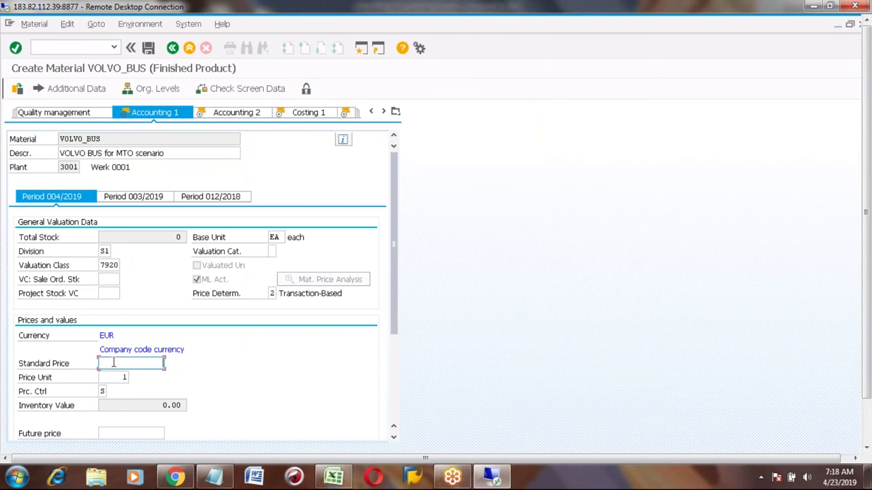
text(2000)
key(Return)
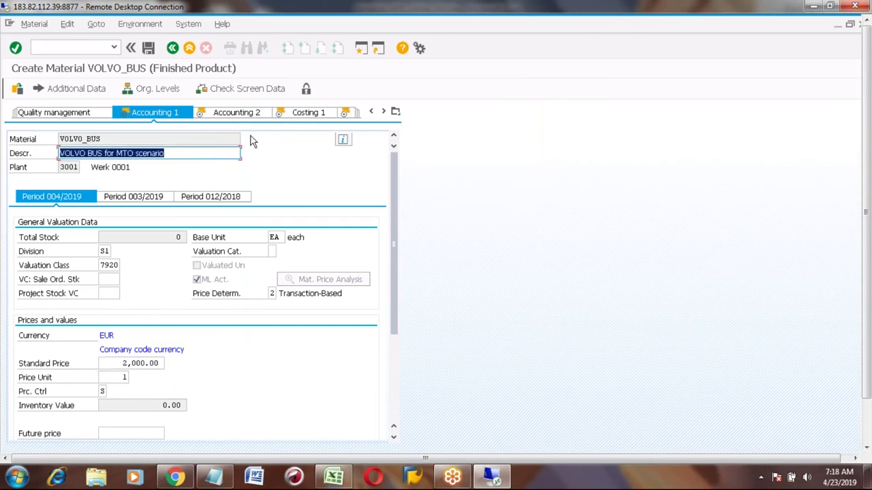
click(240, 115)
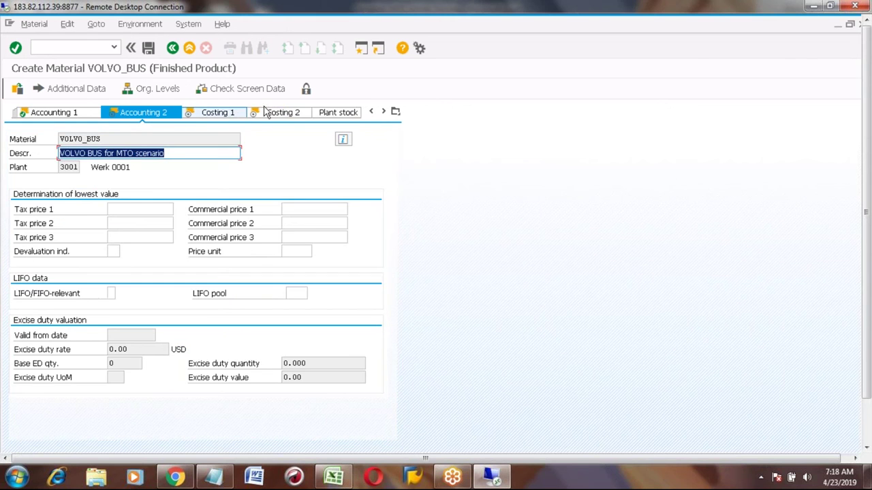
Go through the Costing 1 and Costing 2 views, save the VOLVO_BUS material and leave material creation.
click(228, 118)
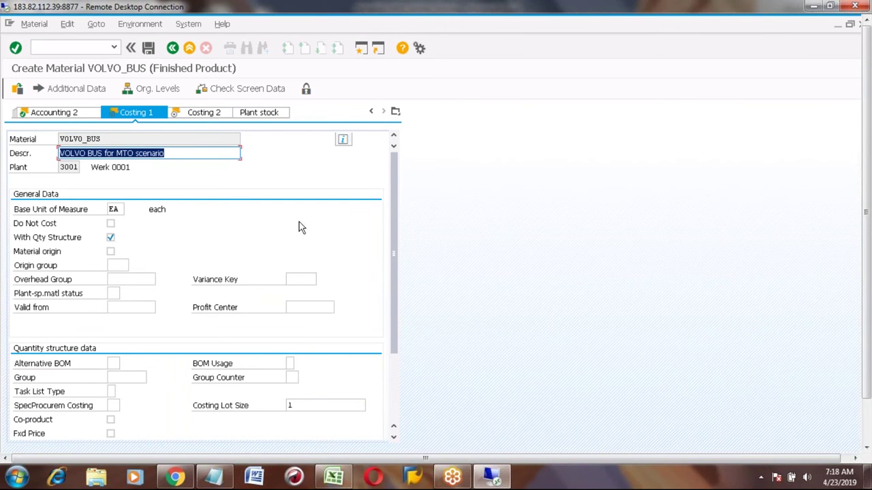
click(197, 113)
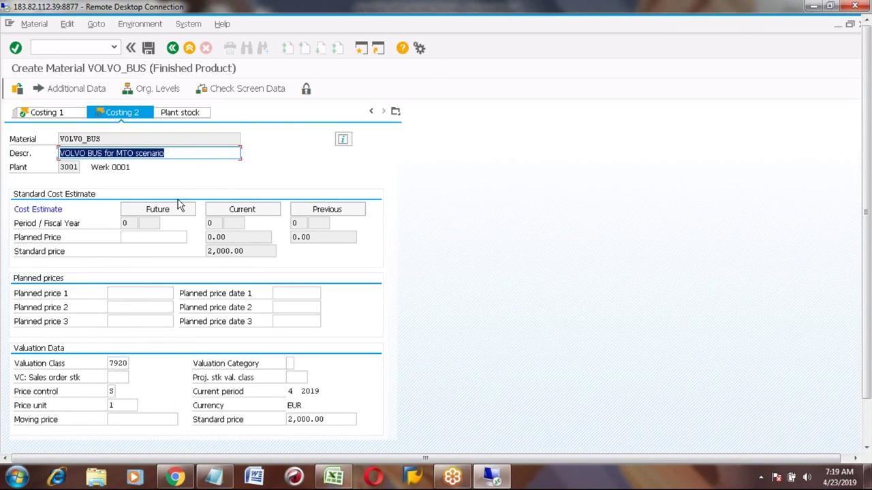
click(149, 49)
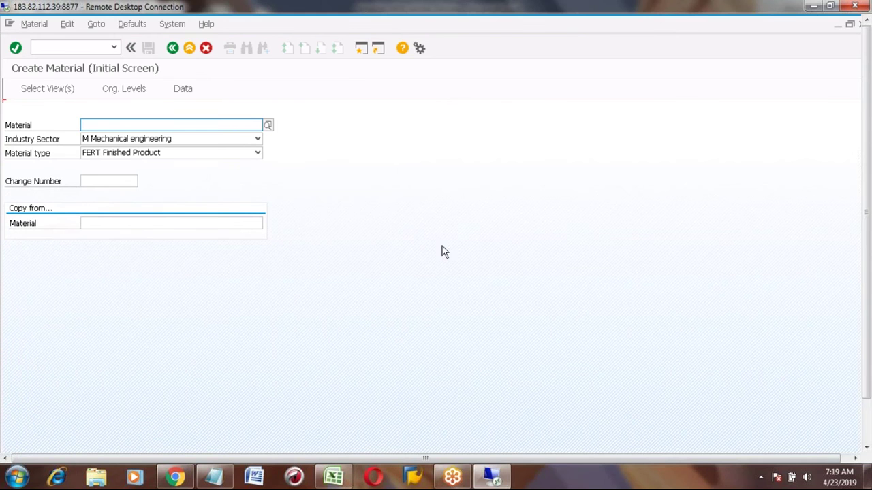
click(173, 49)
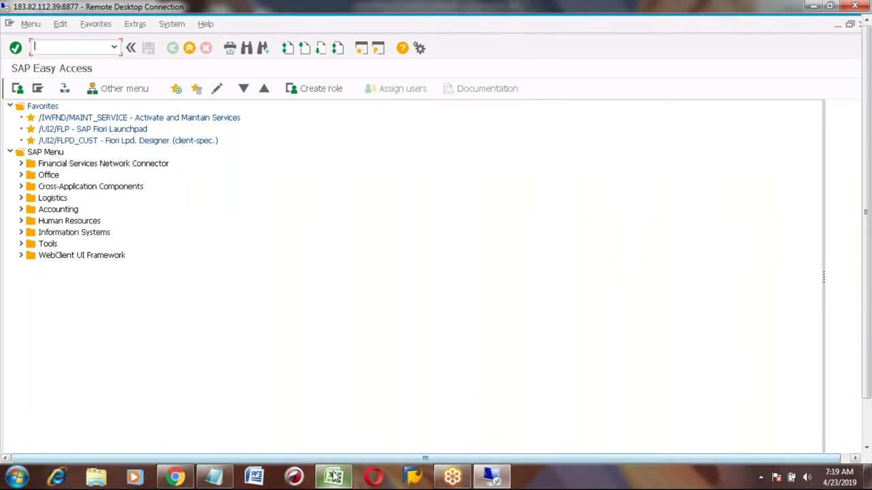
mouse_move(334, 477)
click(45, 152)
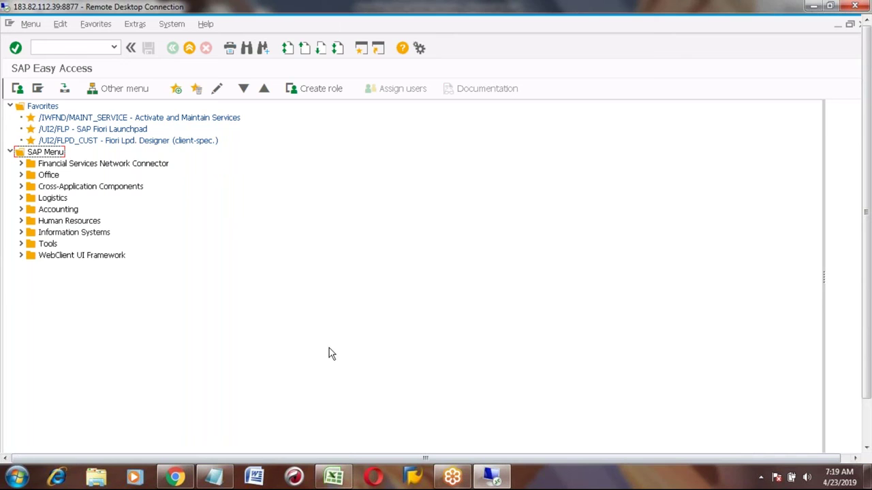
Switch to Excel and enter VOLVO_BUS beside the Material master entry in cell E371.
click(335, 479)
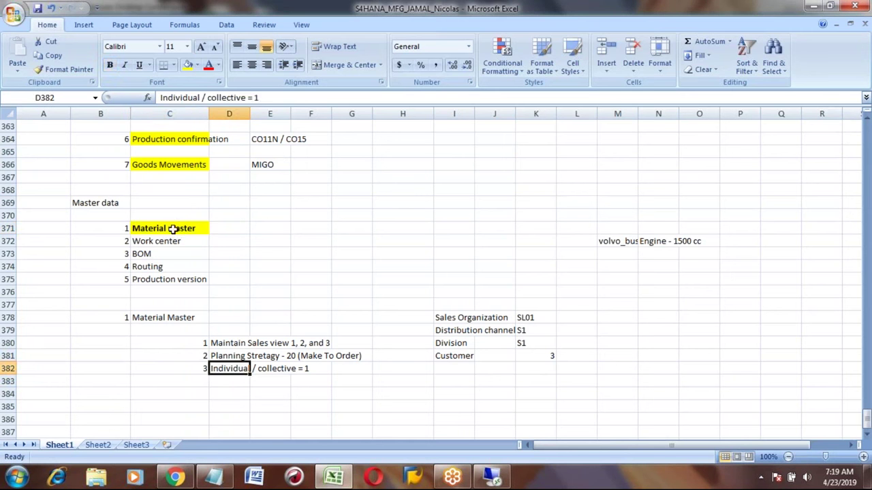
click(166, 228)
key(Right)
key(Right)
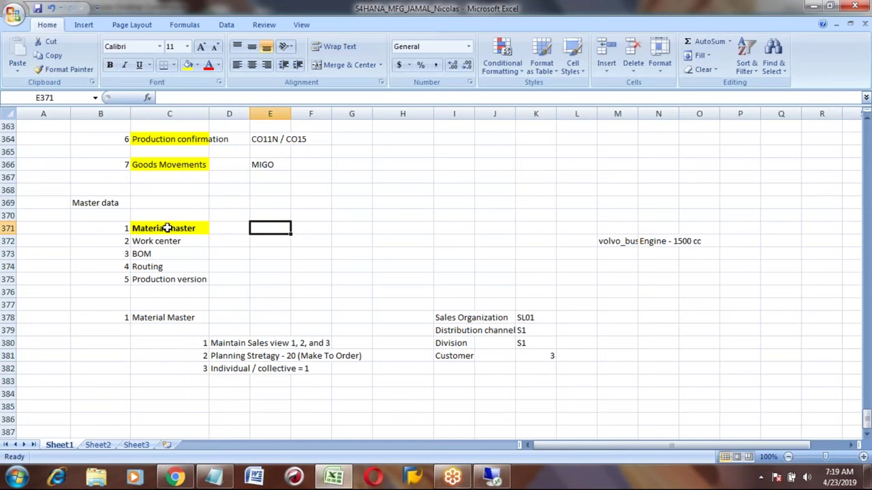
text(VO)
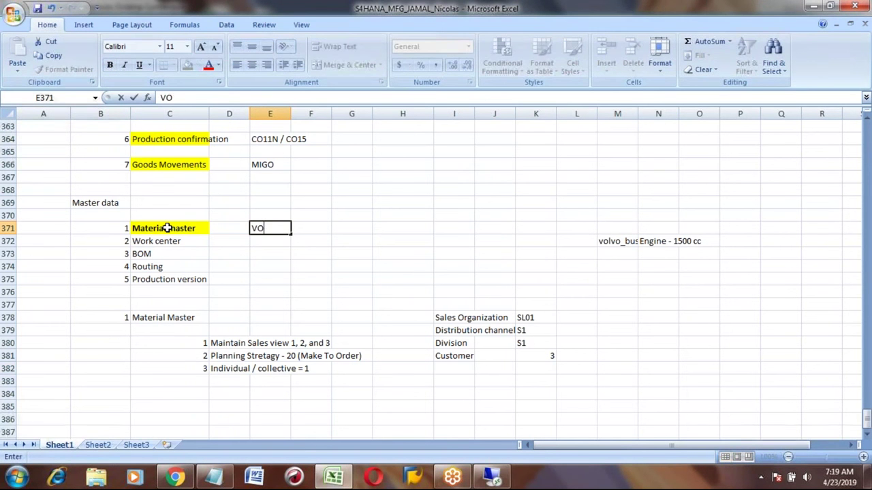
text(LVO_BUS)
key(Return)
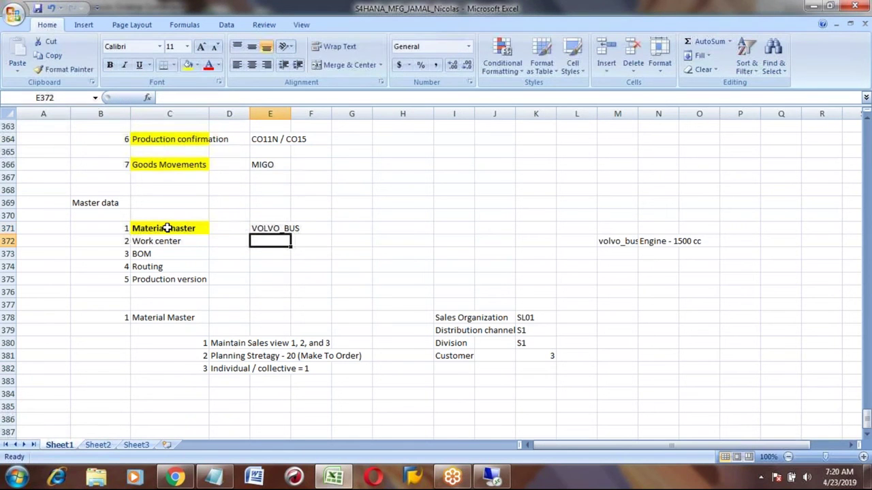
Enter WC001 beside the Work center entry in cell E372.
text(wc001)
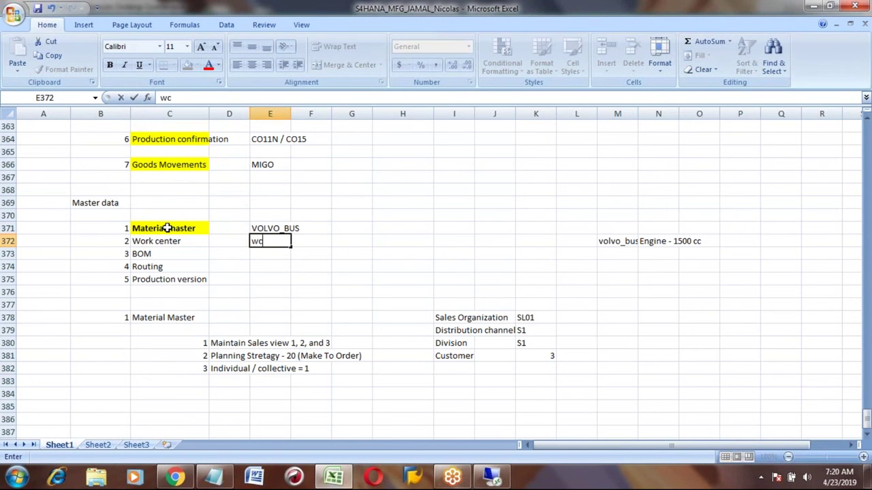
key(BackSpace)
key(BackSpace)
key(BackSpace)
key(BackSpace)
key(BackSpace)
text(WC001)
key(Return)
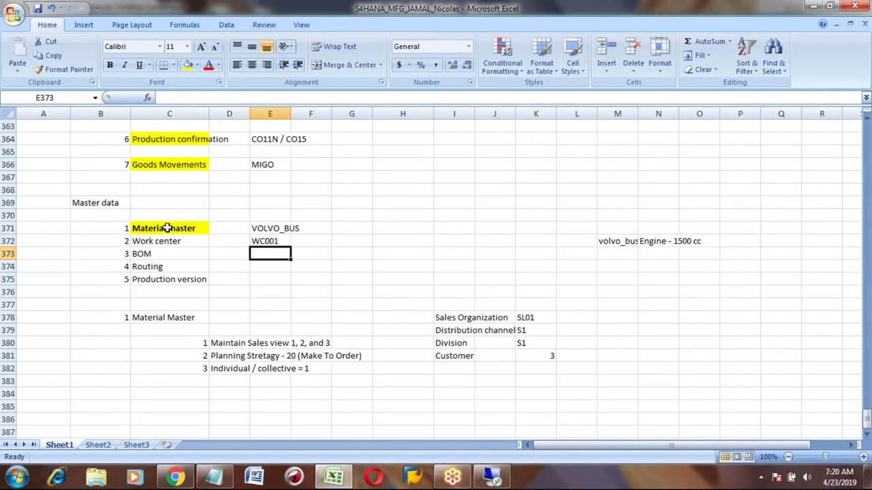
Go over the BOM and Routing entries in the Excel master data list and return to SAP.
key(Left)
key(Left)
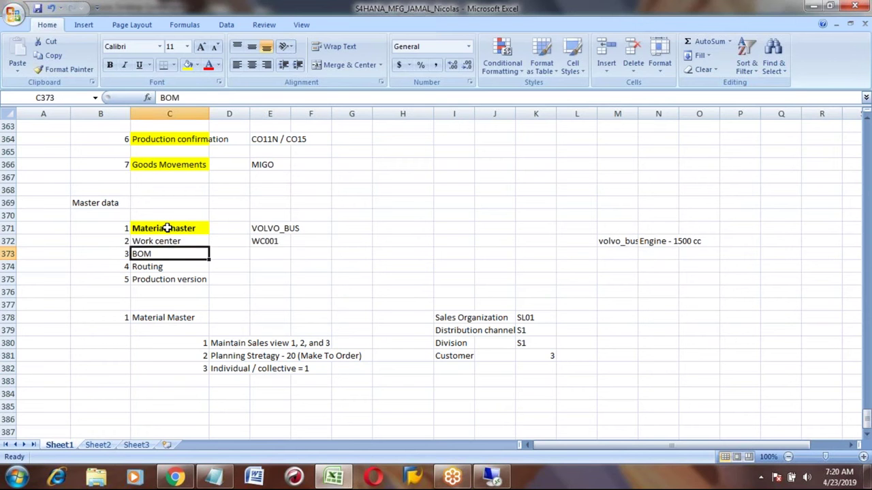
key(Down)
key(Down)
key(Up)
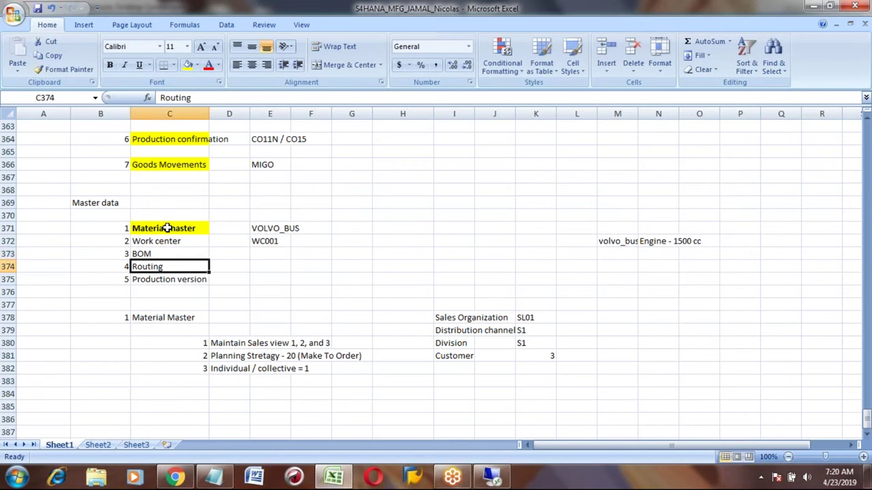
key(alt+Tab)
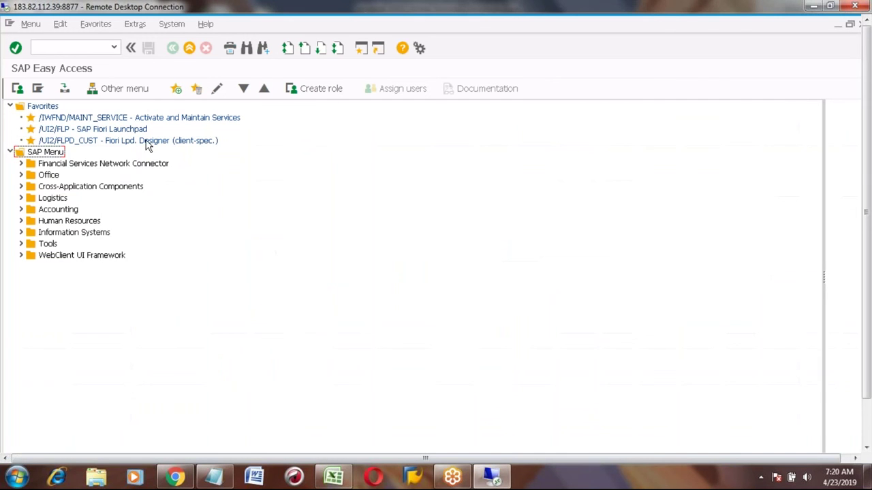
click(84, 47)
text(CS01)
key(Return)
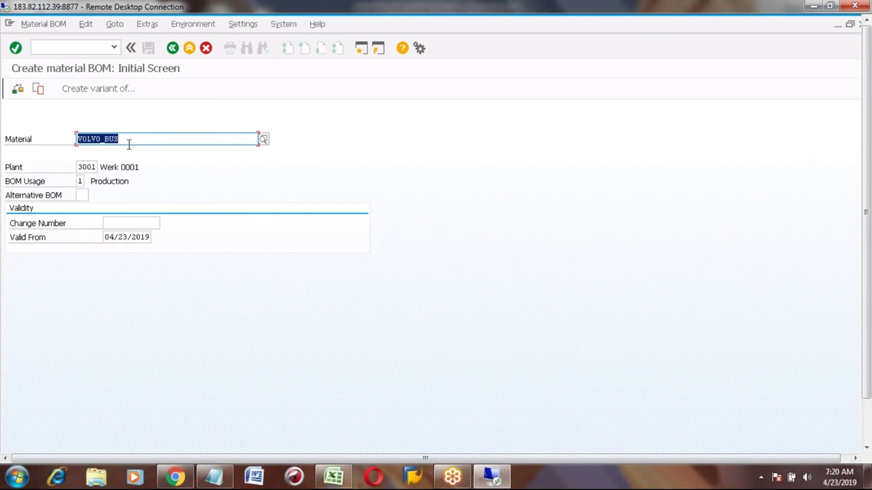
click(172, 49)
Open the Create Material transaction.
text(MM)
text(02)
key(Return)
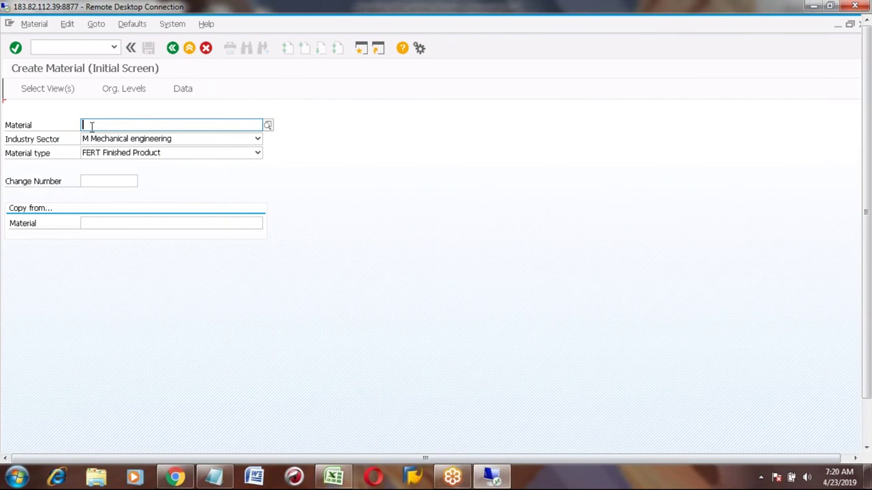
Enter VOLVO_TYRE as the new material, keeping the Mechanical engineering industry sector.
text(V01)
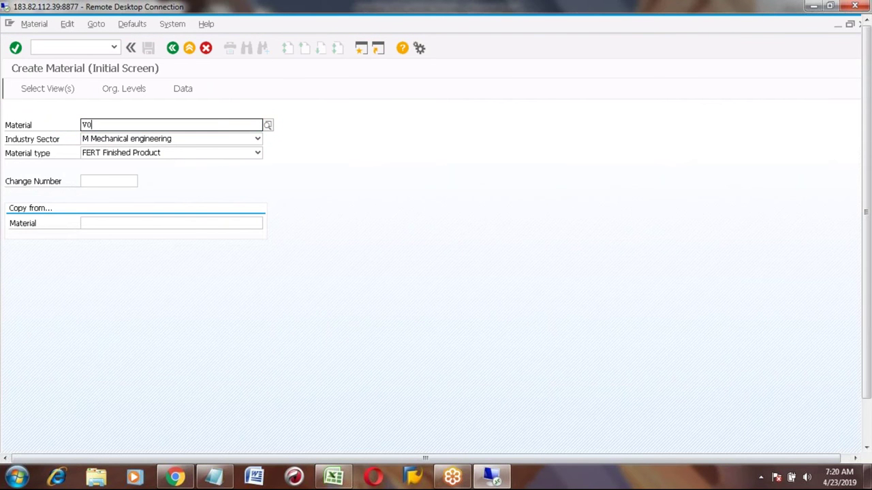
text(VO)
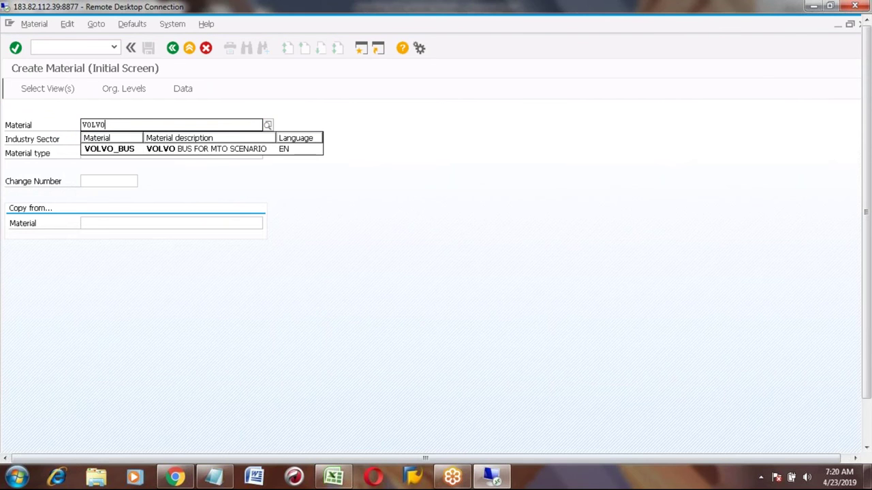
text(_ENGINE)
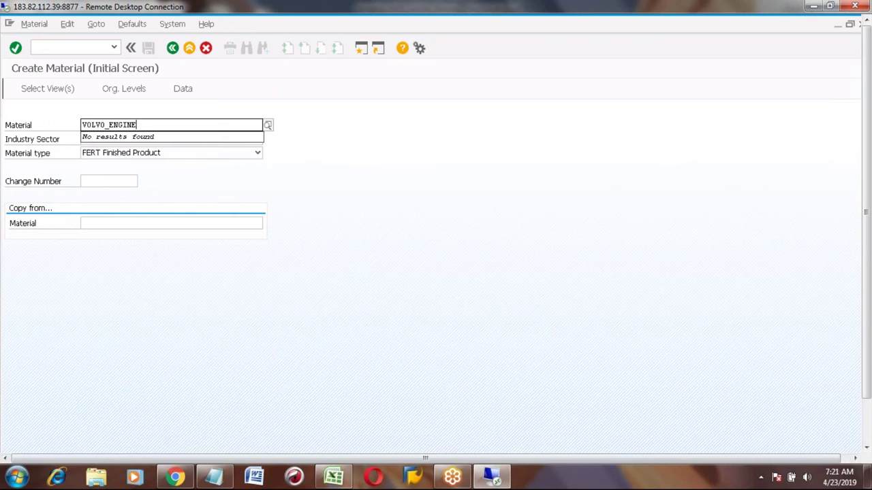
key(BackSpace)
key(BackSpace)
key(BackSpace)
key(BackSpace)
key(BackSpace)
key(BackSpace)
text(TYRE)
key(Tab)
key(Tab)
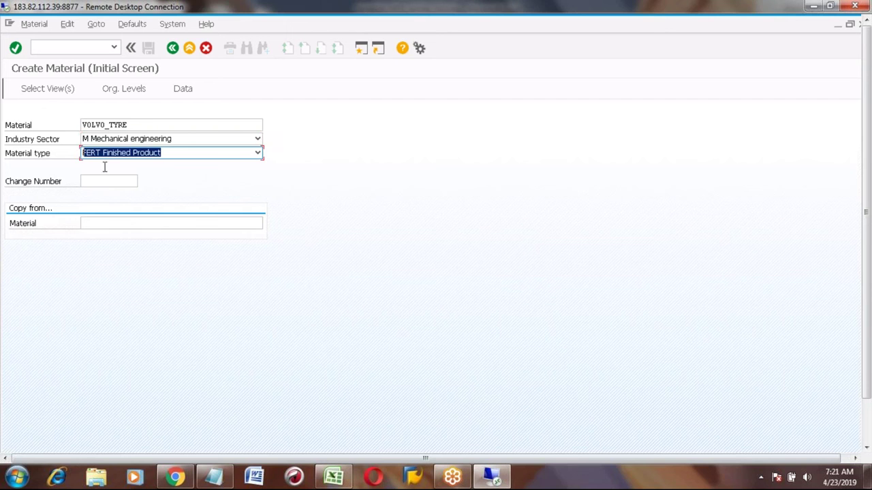
Set HONDA_TYRE as the material to copy from and choose material type ROH Raw materials.
click(98, 223)
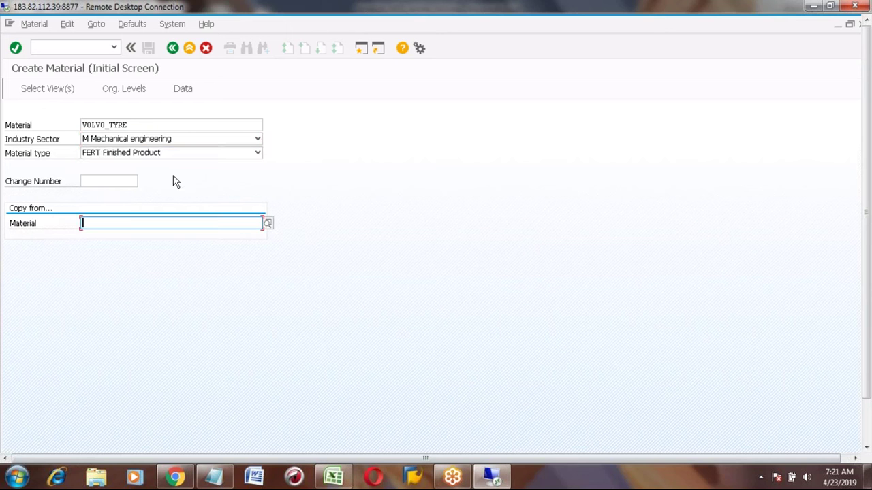
text(HON)
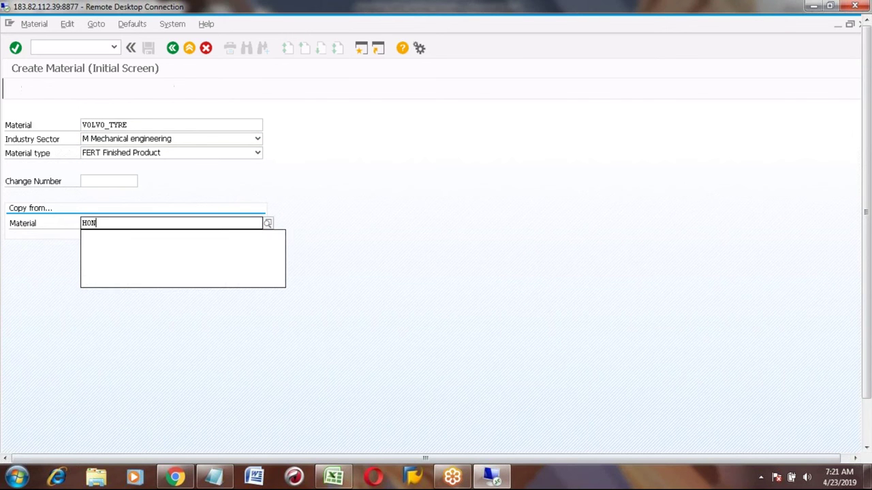
text(DA_TYRE)
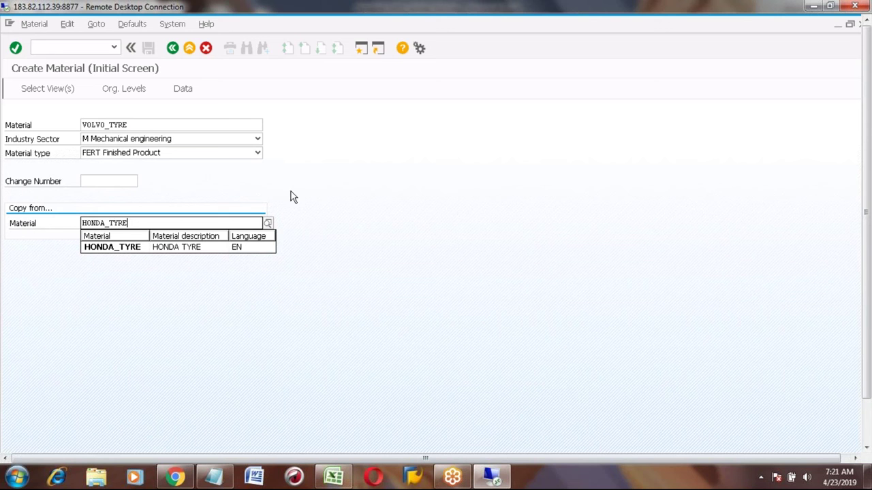
key(Return)
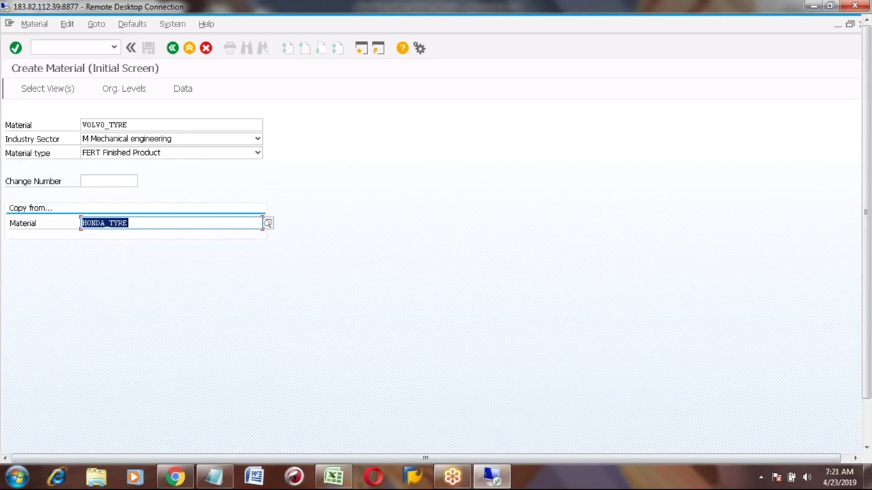
click(202, 153)
key(r)
key(Down)
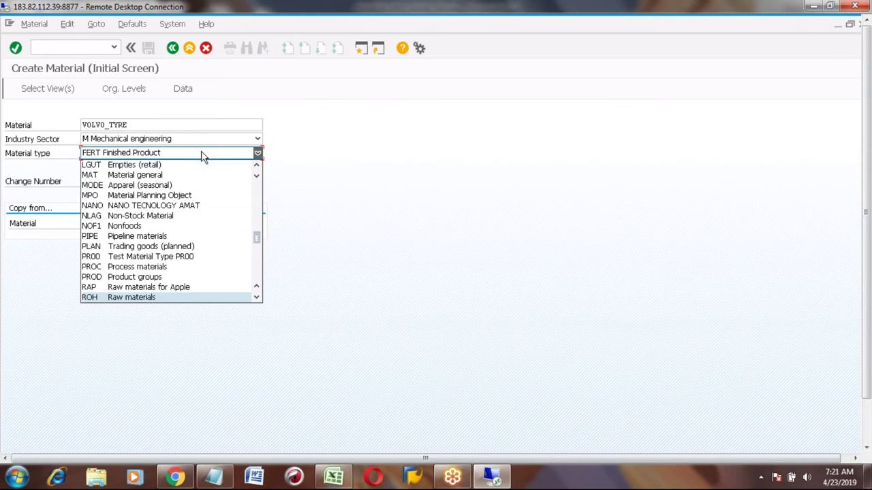
key(Return)
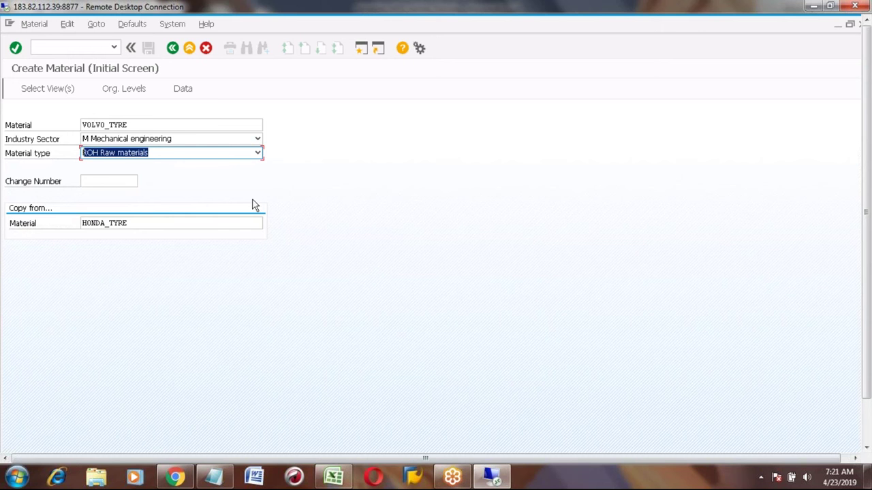
Accept the preselected views and the organizational levels, with plant 3001 and storage location 0001 as both target and copy source.
key(Return)
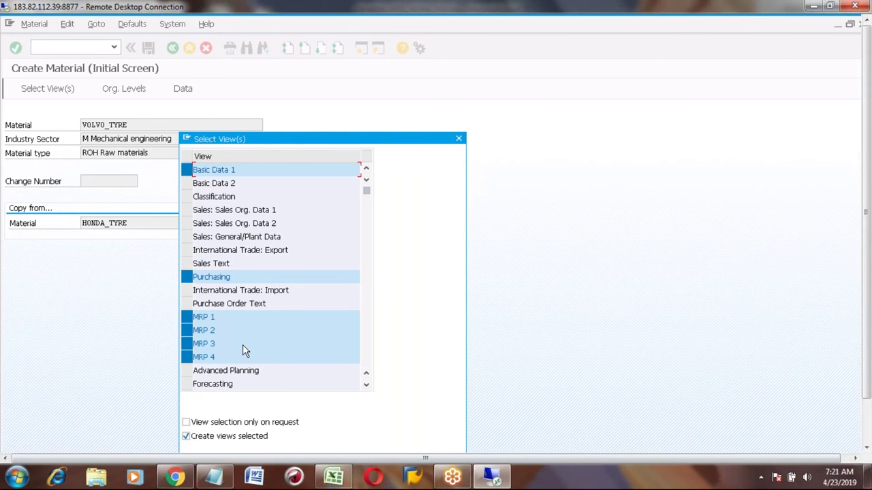
key(Return)
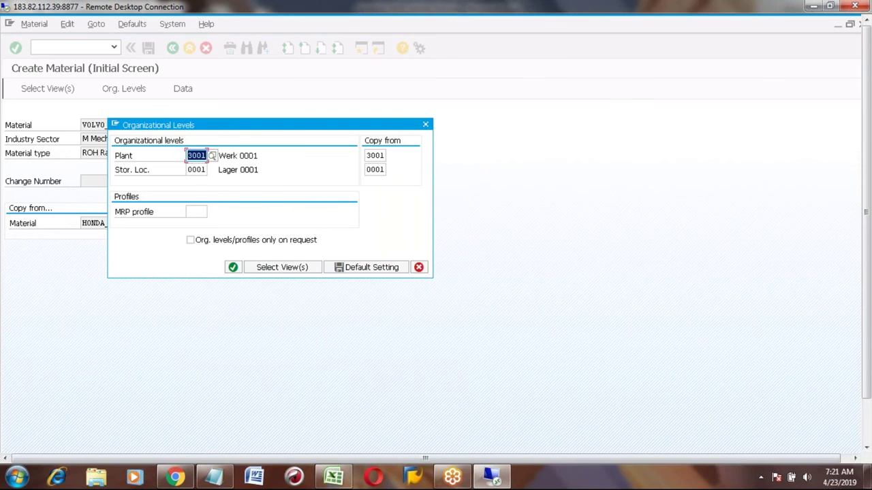
click(376, 155)
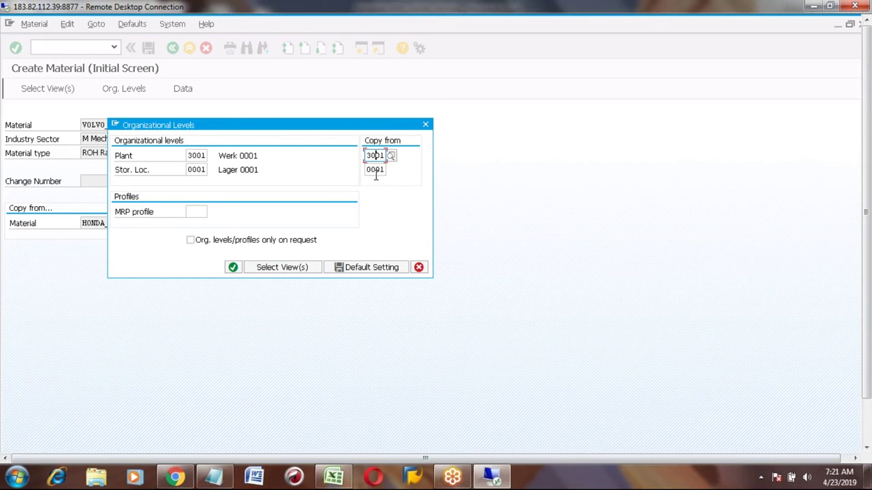
click(376, 171)
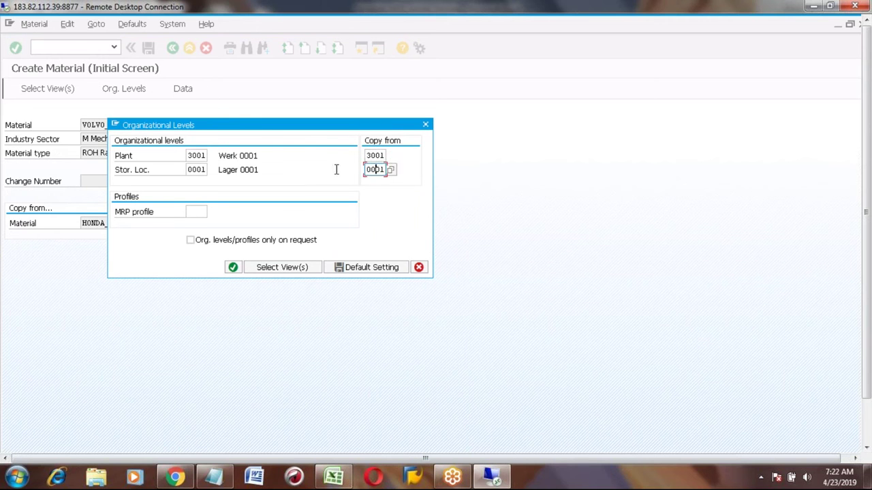
click(197, 154)
click(196, 170)
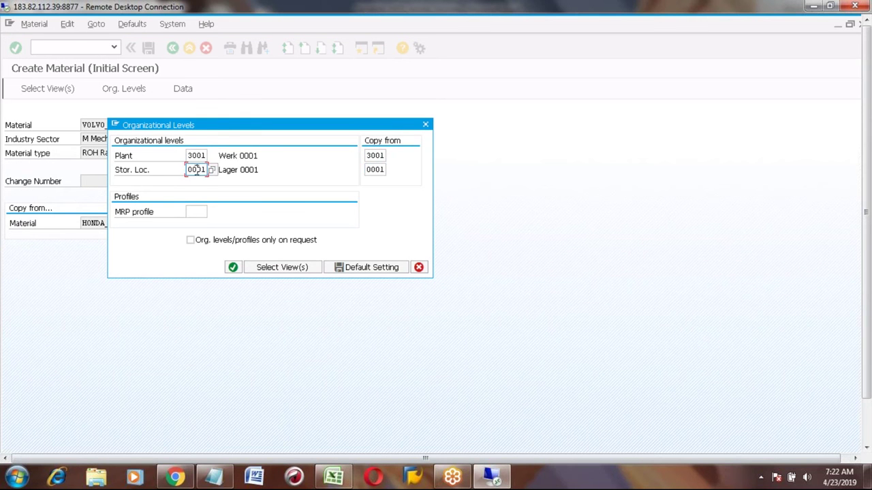
key(Return)
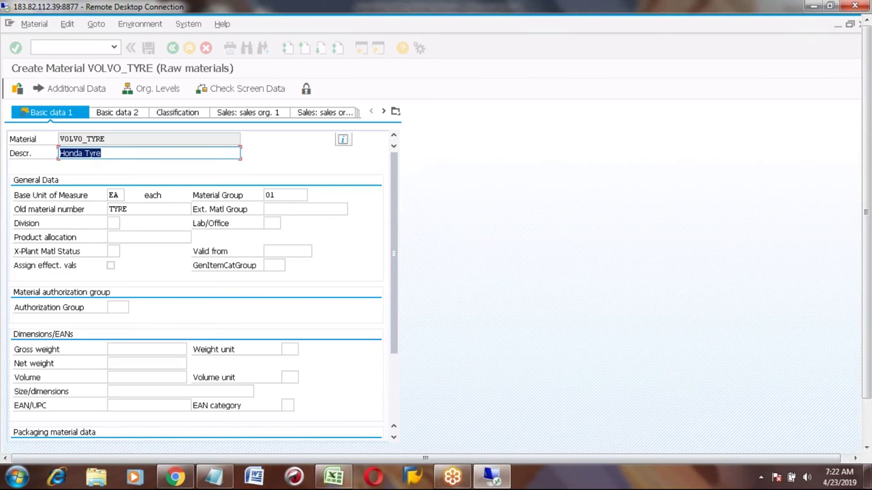
Change the material description to VOLVO Tyre and proceed through the Purchasing view to MRP 1.
click(129, 155)
key(Left)
key(Left)
key(Left)
key(Left)
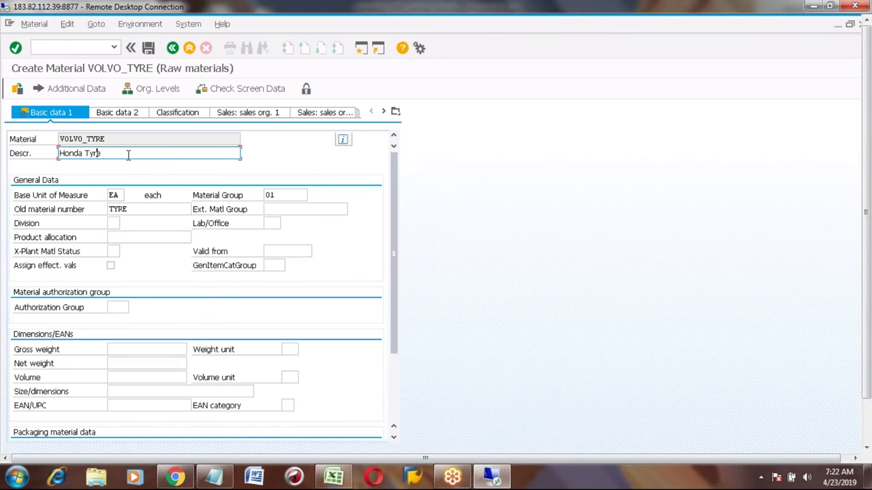
key(BackSpace)
key(BackSpace)
key(BackSpace)
key(BackSpace)
key(BackSpace)
key(BackSpace)
text(VOLV)
key(BackSpace)
key(BackSpace)
key(BackSpace)
key(BackSpace)
text(VO)
key(BackSpace)
key(BackSpace)
text(VOLVO)
key(Return)
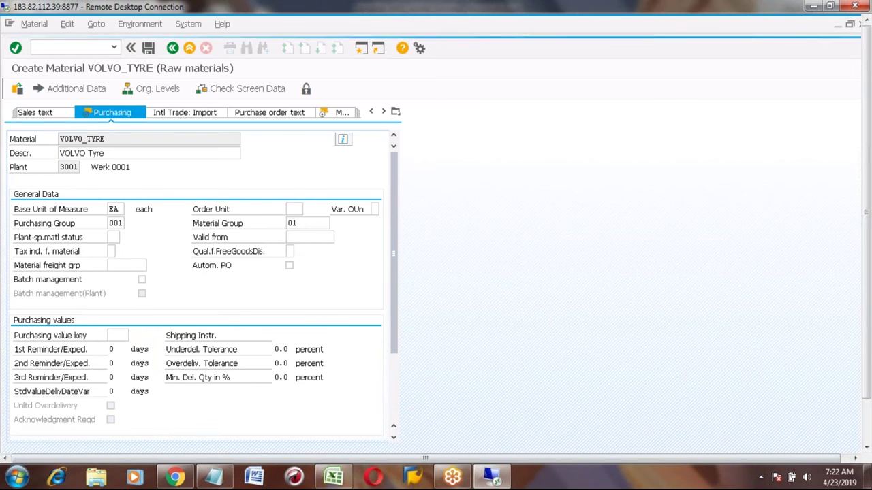
key(Return)
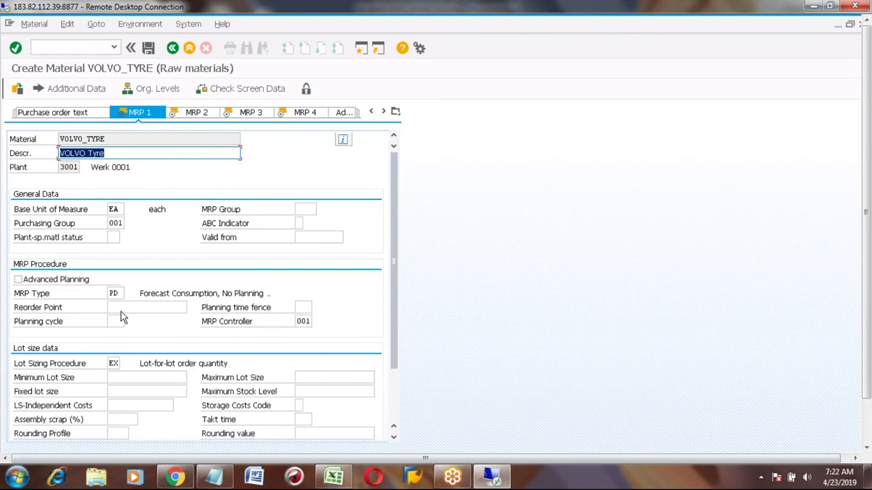
Accept the copied data in the remaining views from MRP 1 through Costing 2 and save the VOLVO_TYRE material.
click(197, 320)
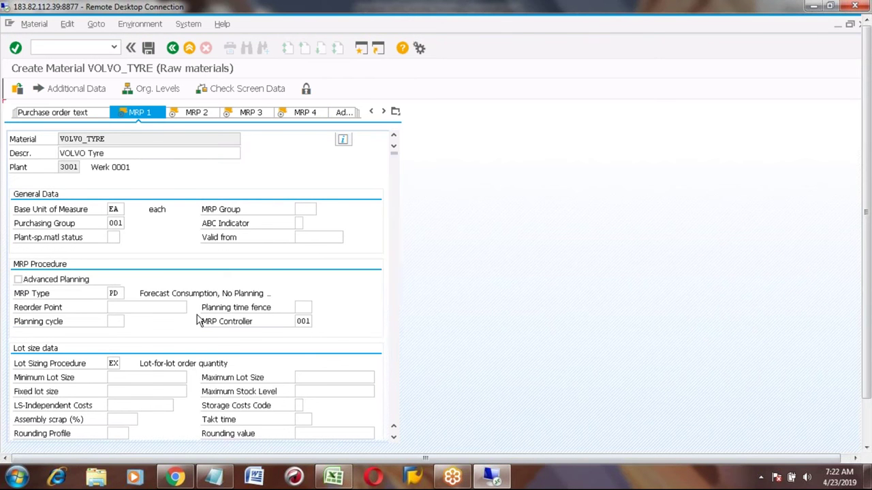
key(Return)
key(Return)
key(Return)
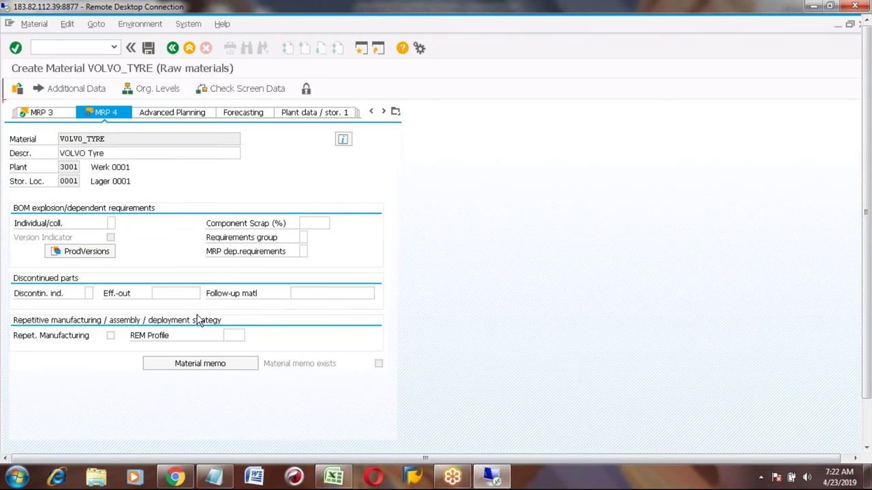
click(197, 318)
key(Return)
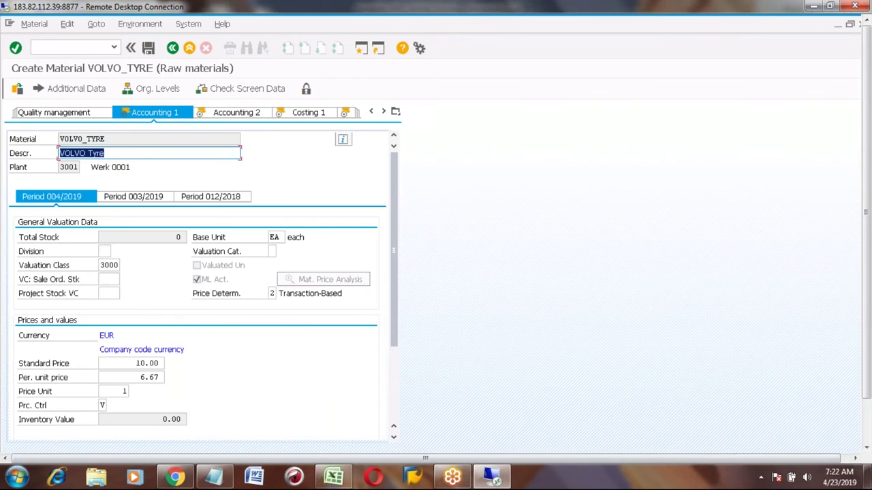
key(Return)
key(Return)
key(Return)
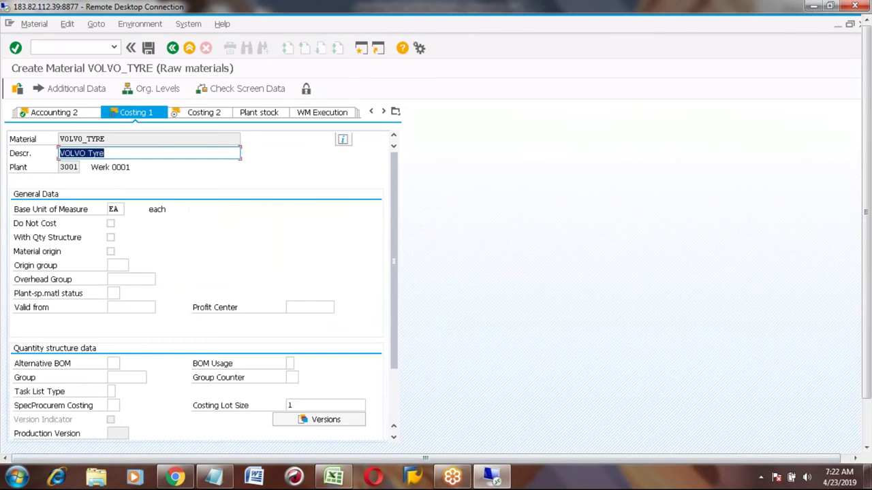
key(Return)
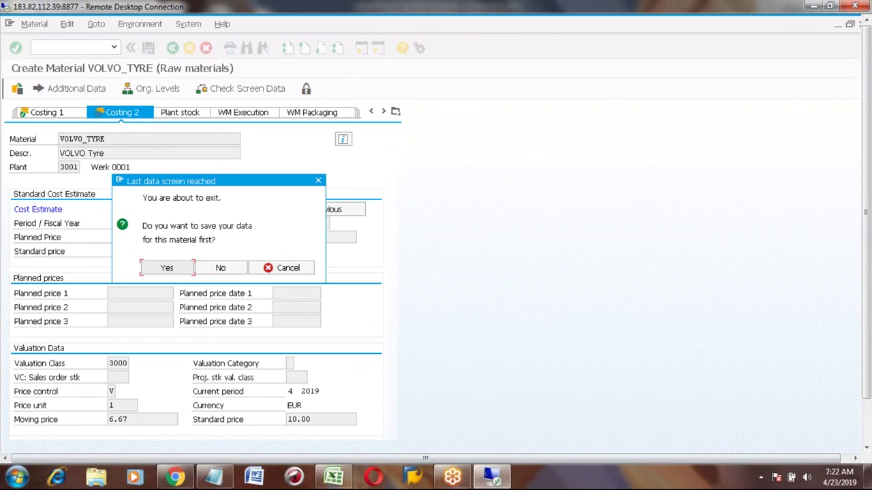
click(170, 268)
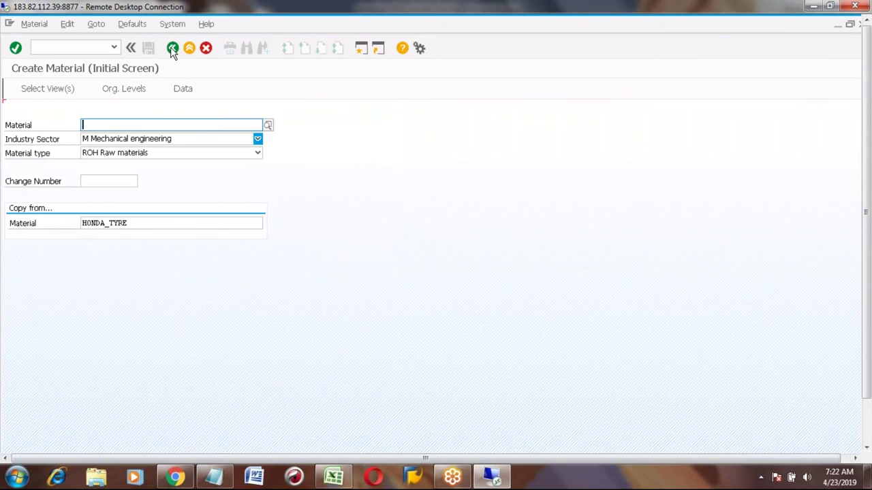
Leave material creation and start transaction CS01 for creating a material BOM.
click(172, 48)
click(66, 45)
text(cs01)
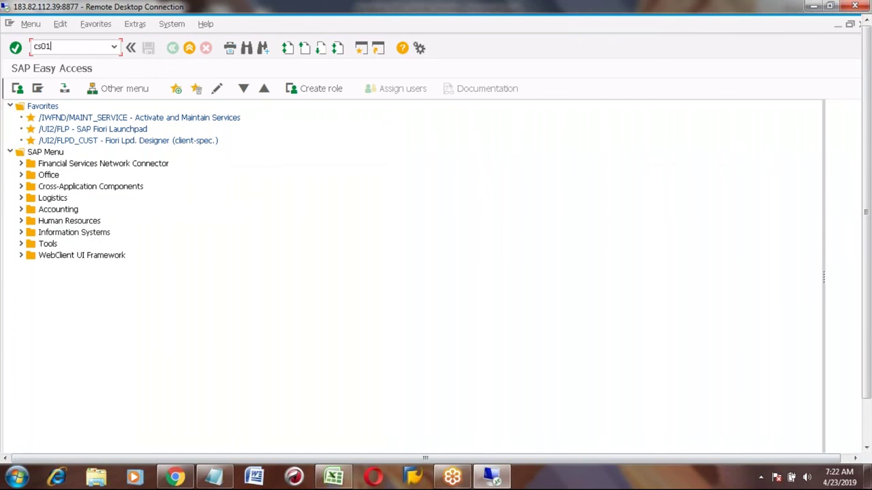
key(Return)
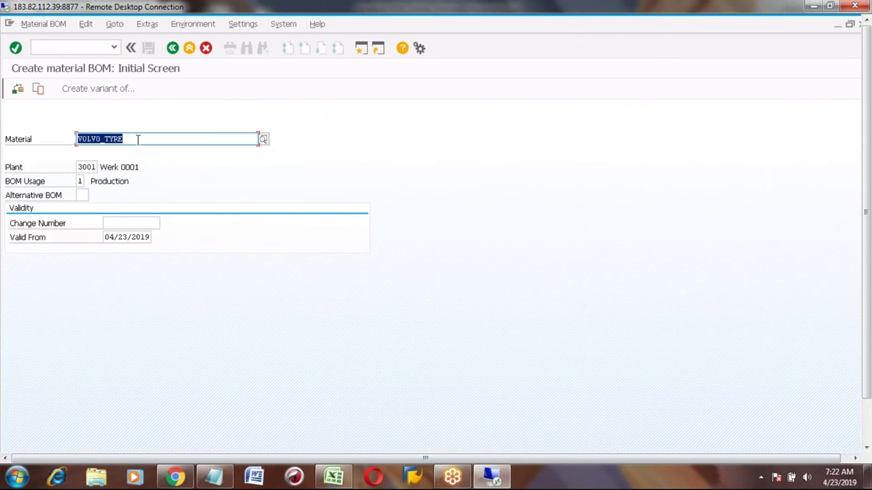
Enter VOLVO_BUS as the BOM material, keeping plant 3001 and BOM usage 1, and proceed to the item overview.
click(137, 139)
key(BackSpace)
key(BackSpace)
key(BackSpace)
key(BackSpace)
text(bus)
key(Tab)
key(Return)
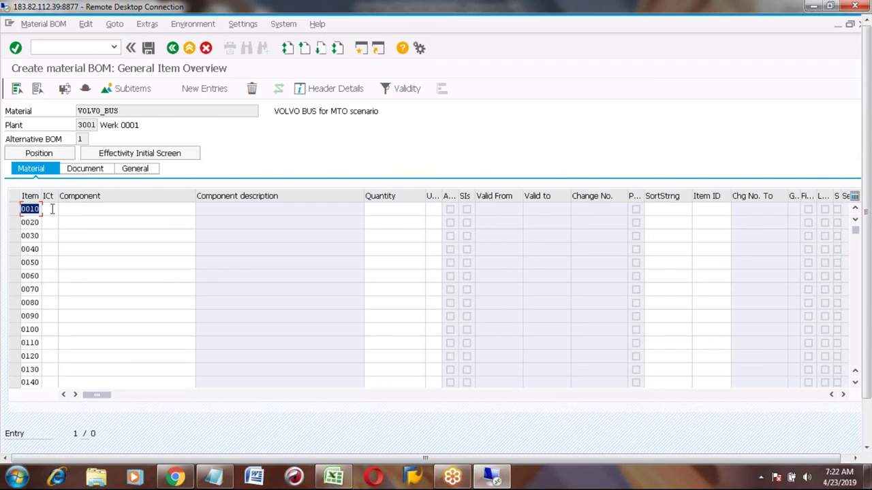
Enter VOLVO_TYRE as the component of BOM item 0010 with a quantity of 8.
click(51, 209)
text(1)
key(Tab)
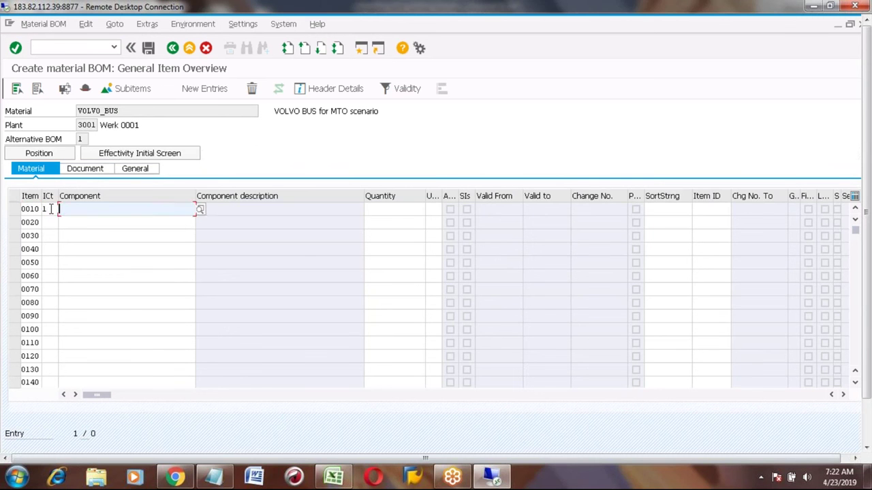
text(volvo)
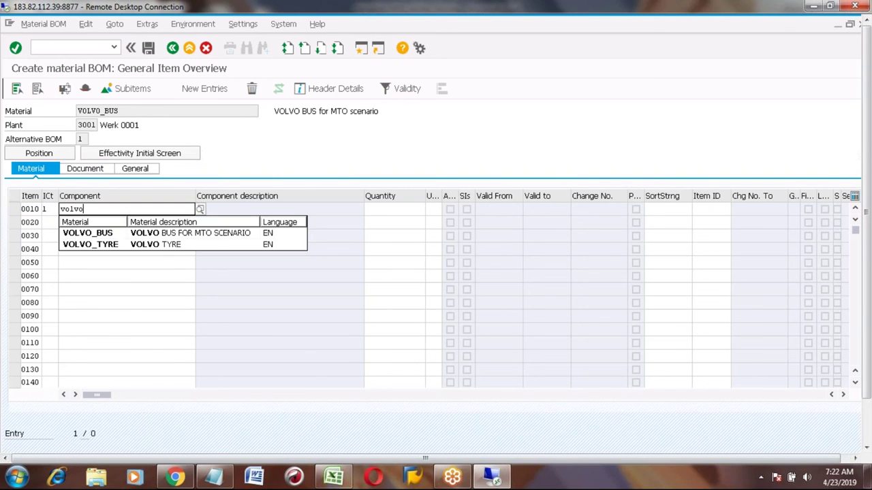
key(Down)
key(Down)
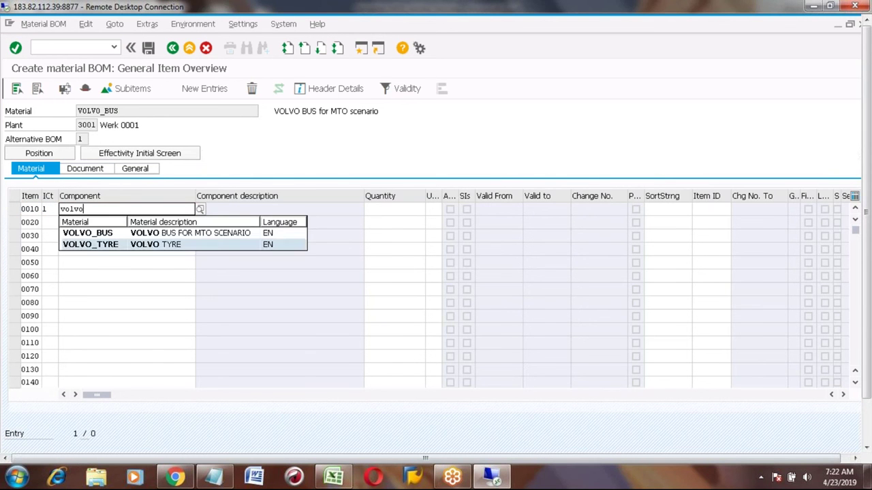
key(Return)
key(Tab)
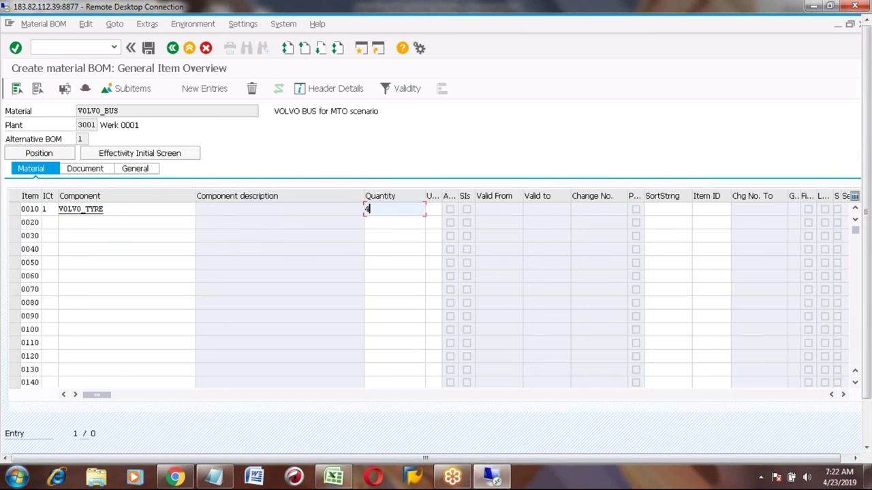
text(5)
key(BackSpace)
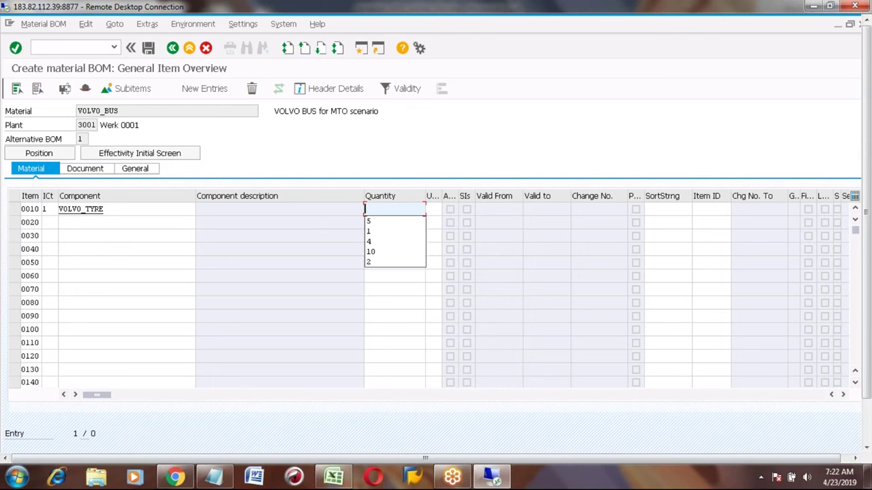
text(8)
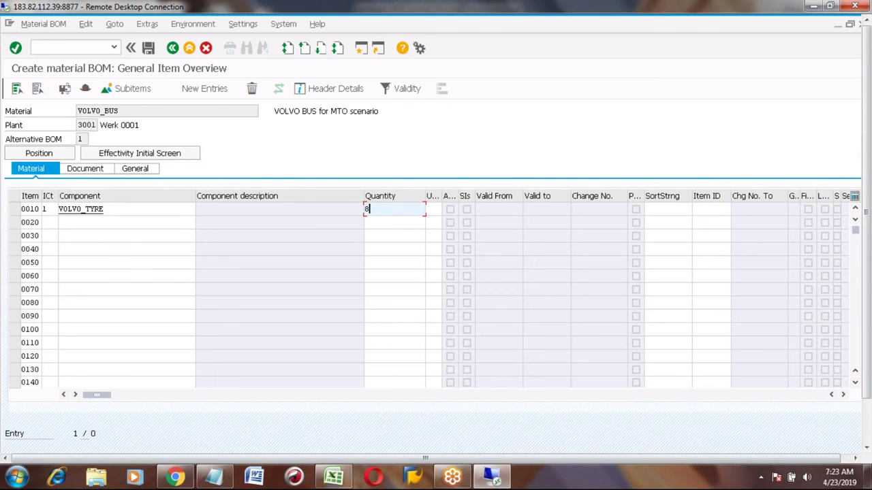
Set the item category of the VOLVO_TYRE component to L and save the BOM.
click(49, 210)
key(BackSpace)
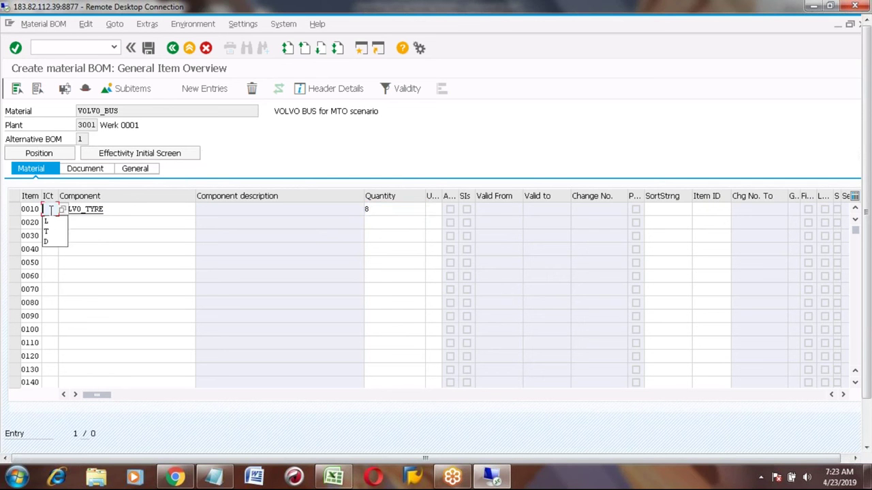
text(L)
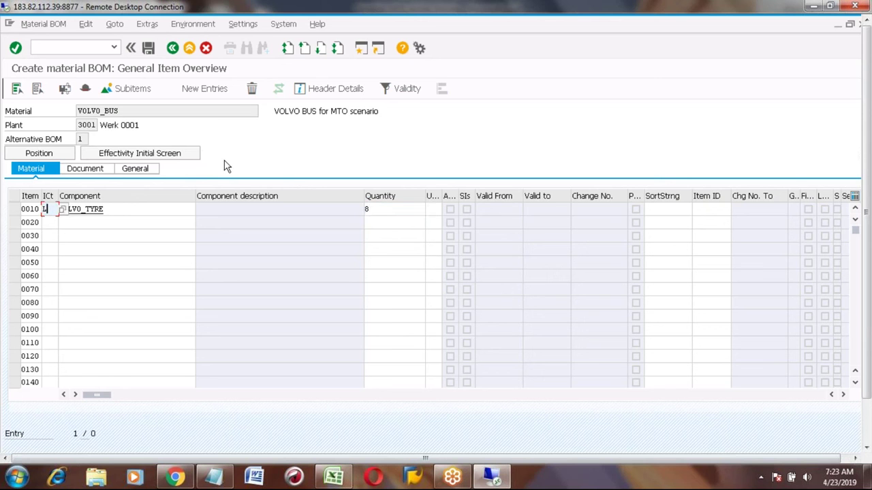
key(Return)
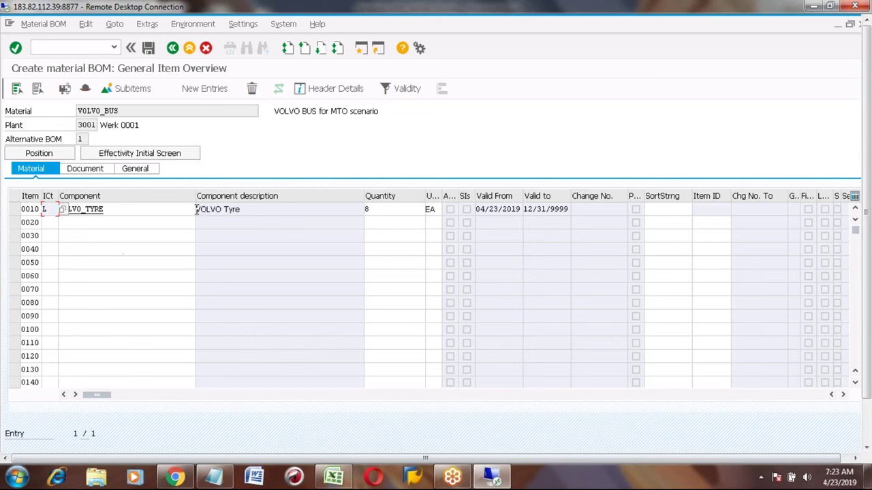
click(148, 48)
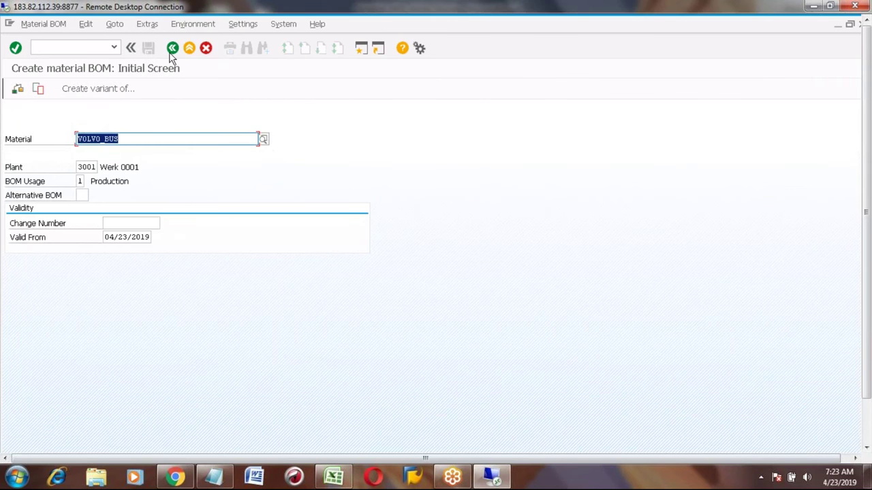
Leave BOM creation and start transaction CA01 for creating a routing.
click(172, 50)
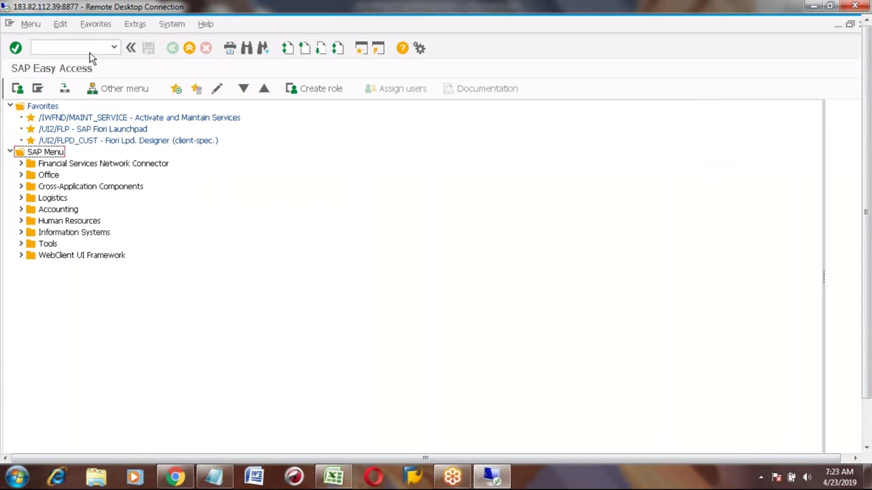
click(81, 48)
text(CA01)
key(Return)
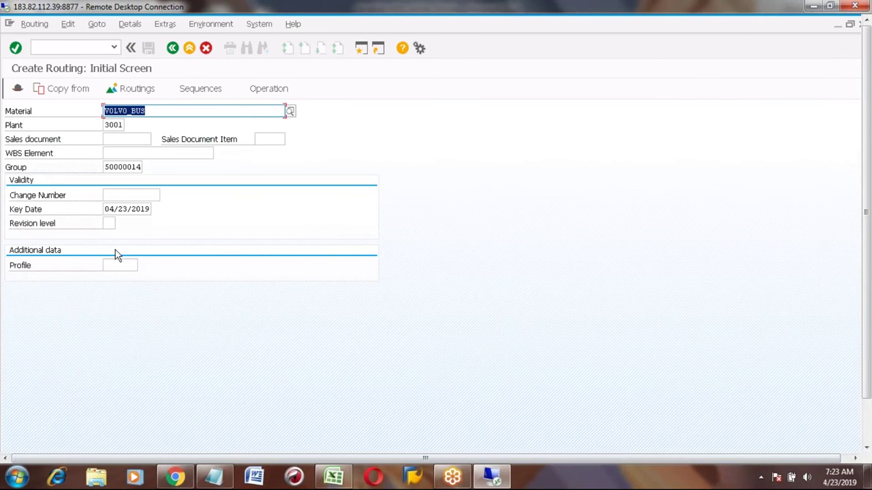
Clear the routing group, keep material VOLVO_BUS and plant 3001, and proceed to the header details.
click(106, 168)
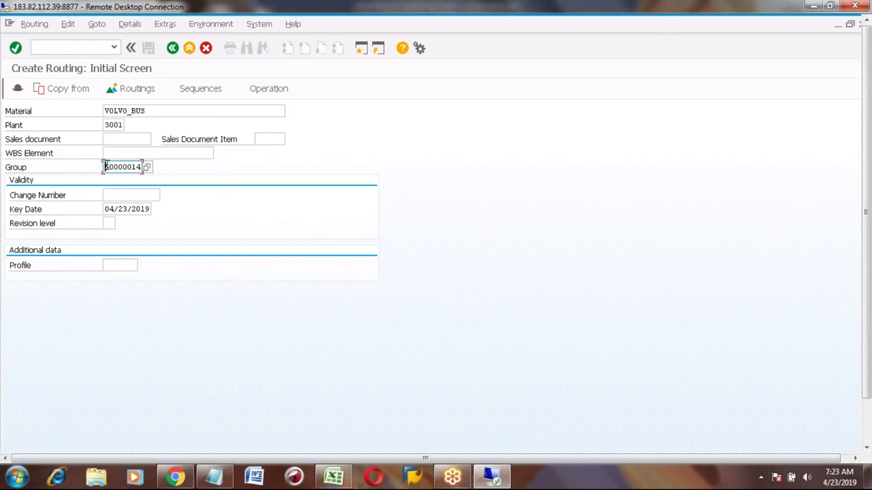
key(Delete)
key(Delete)
key(Delete)
key(Delete)
key(Delete)
key(Delete)
key(Delete)
key(Delete)
click(152, 114)
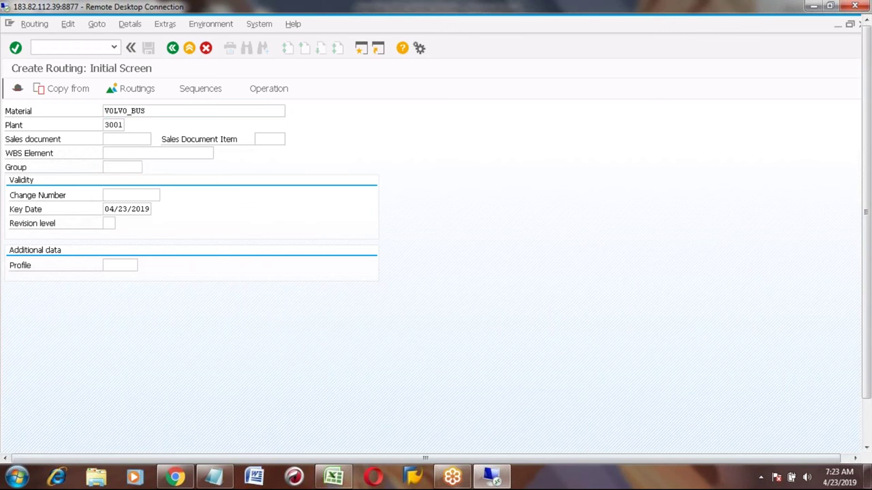
key(Return)
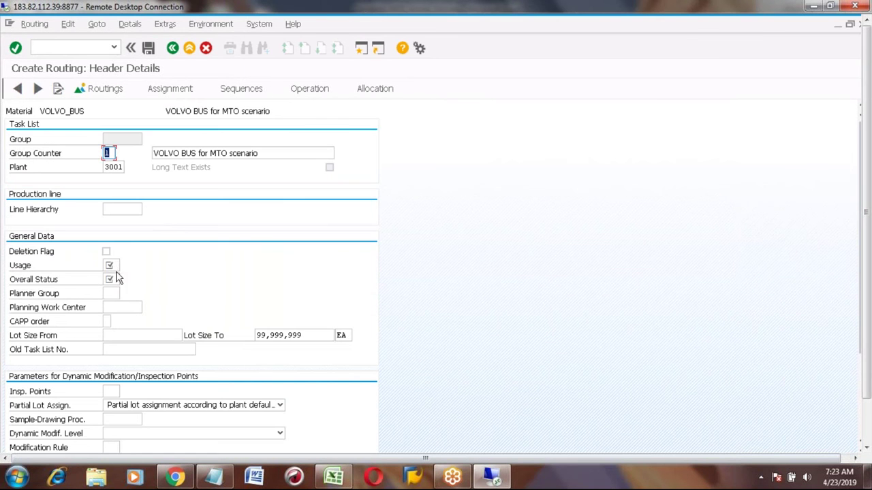
Set the routing usage to 1 Production and the overall status to 4 Released (general).
click(111, 265)
click(124, 265)
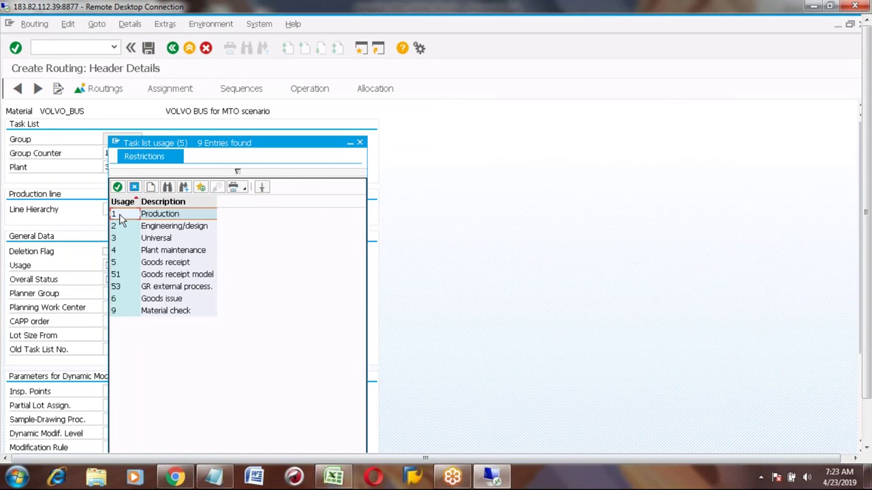
double_click(120, 213)
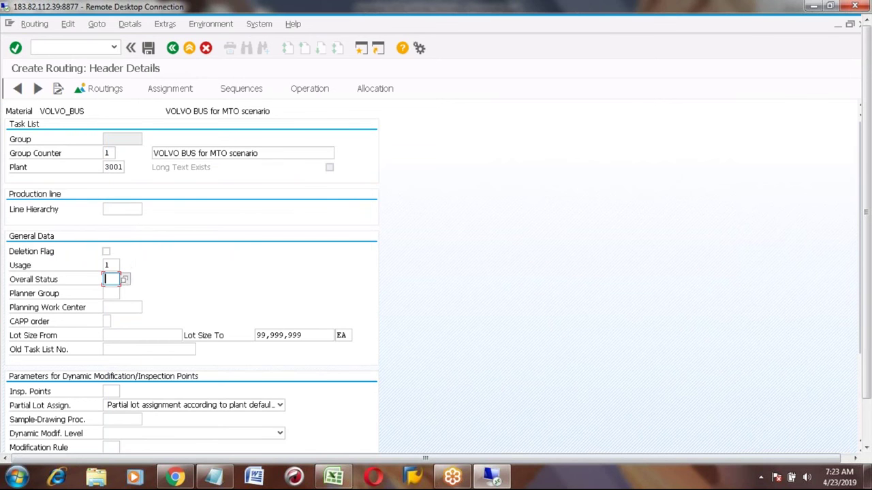
click(125, 281)
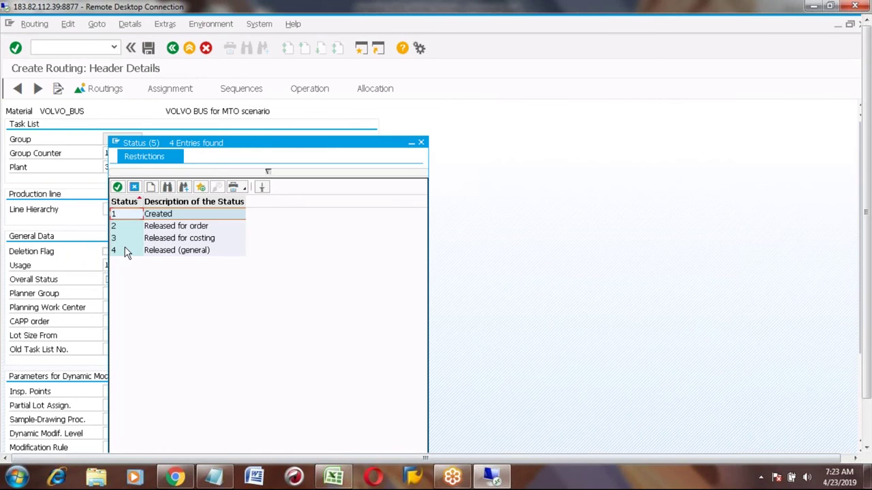
double_click(125, 253)
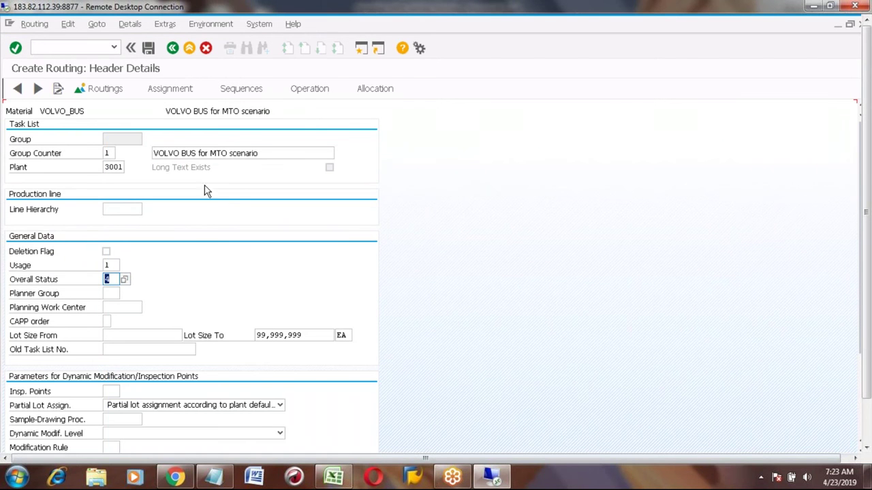
Open the routing's operation overview and assign work center WC001 to operation 0010.
click(306, 94)
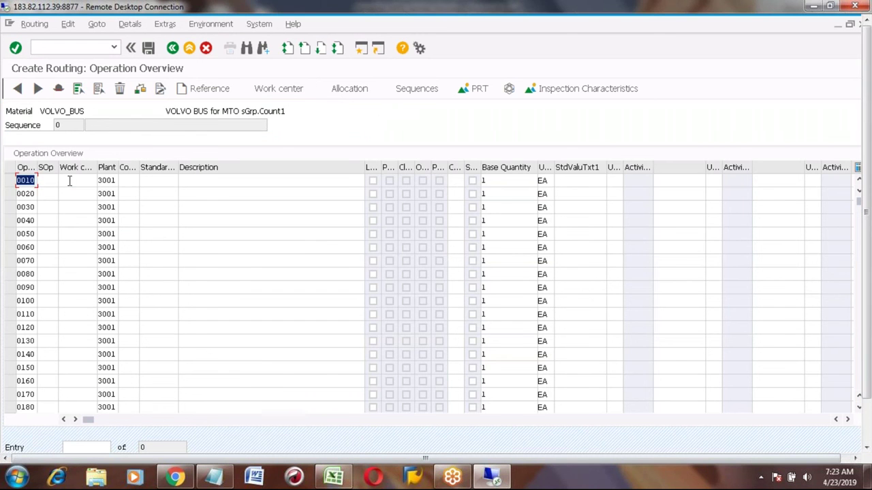
click(70, 181)
key(Down)
key(Down)
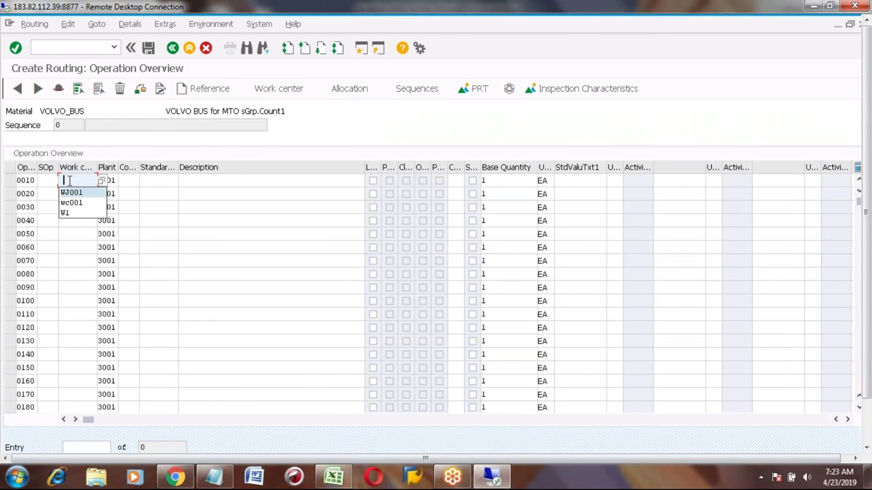
key(Return)
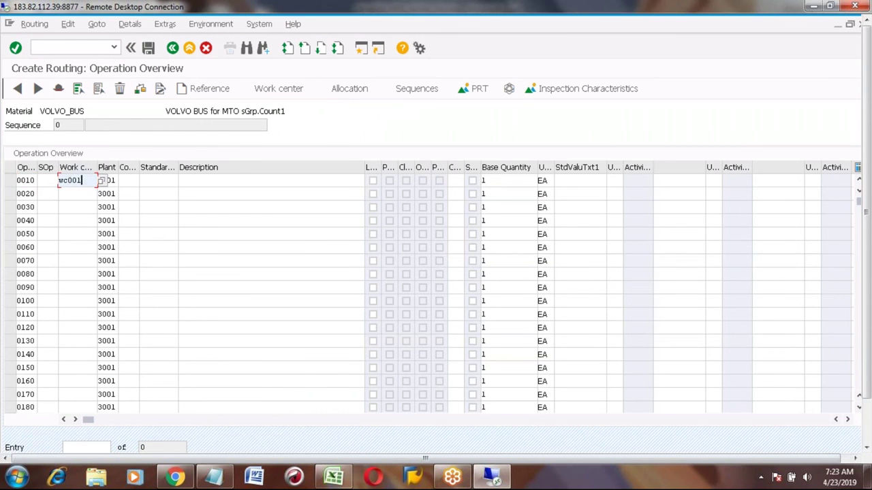
key(Return)
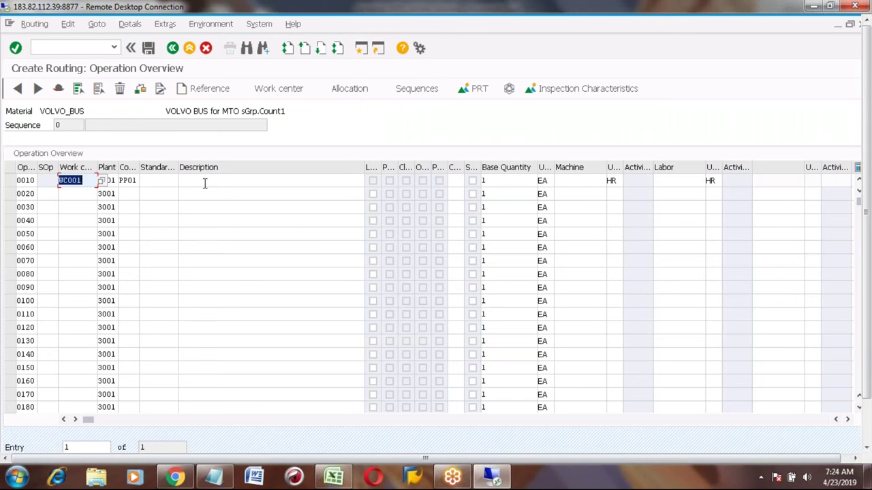
Describe operation 0010 as Volvo Bus assembly.
click(204, 184)
text(Fix)
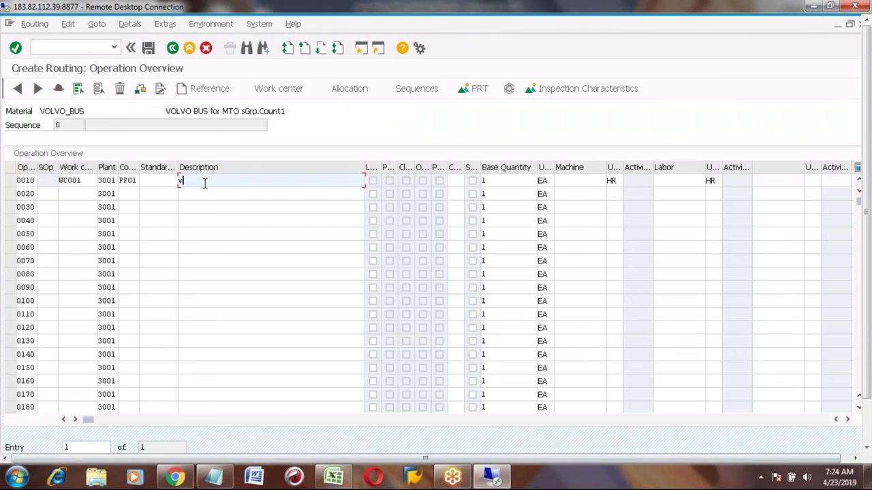
key(BackSpace)
key(BackSpace)
key(BackSpace)
text(Volvo Bus assembly)
Set the standard values of operation 0010 to 2 HR machine time and 1 HR labor time.
click(569, 180)
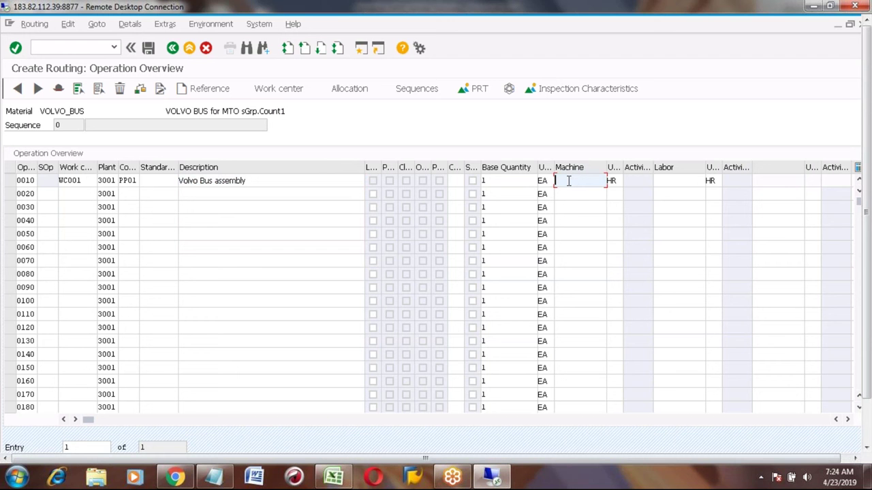
text(2)
click(669, 181)
text(1)
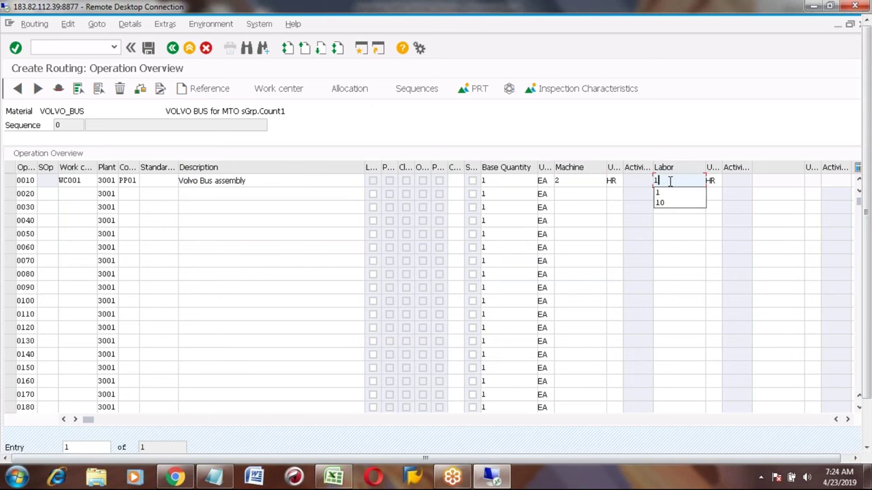
Confirm the operation's standard values, save the VOLVO_BUS routing and return to the SAP Easy Access screen.
key(Return)
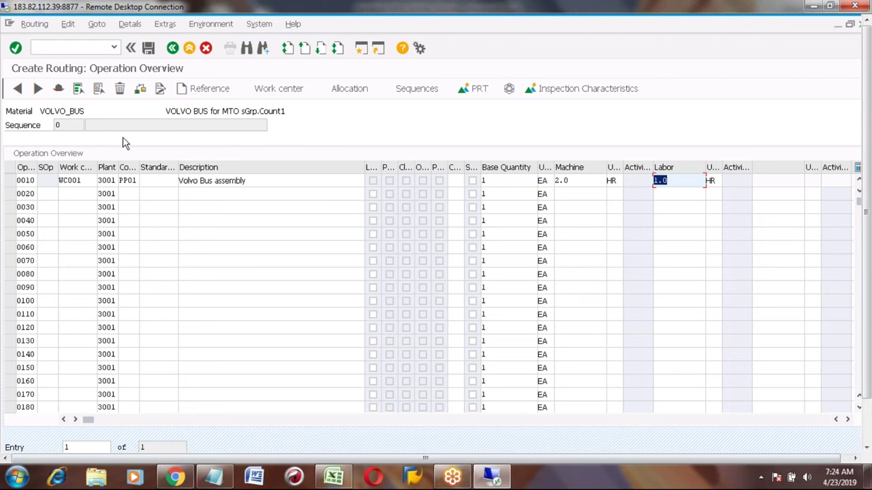
click(148, 52)
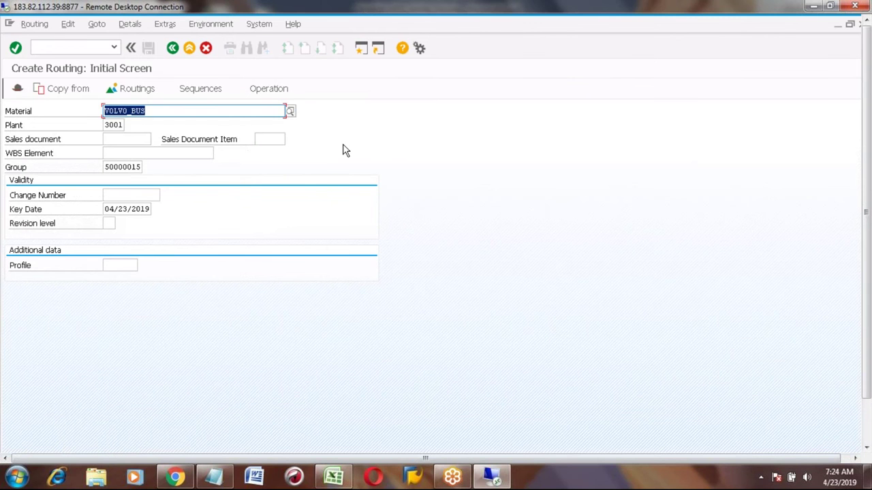
click(173, 49)
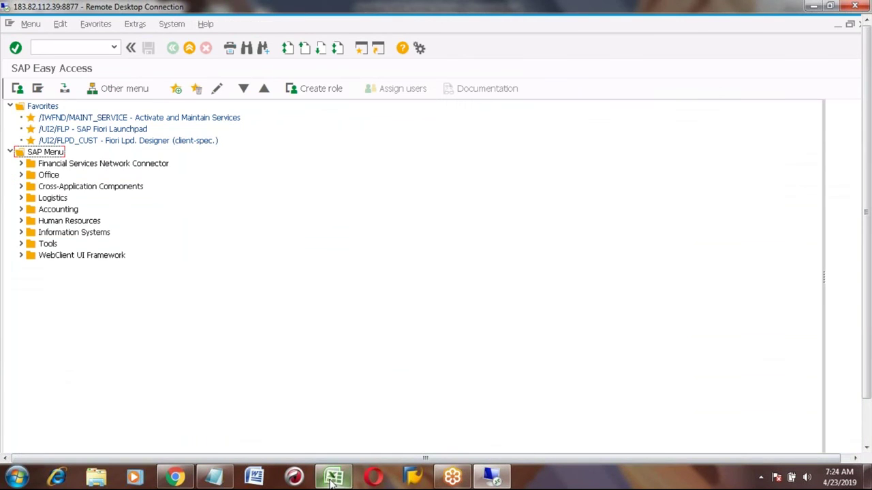
Switch to Excel to check the Production version item in the master data list, and return to the SAP session.
click(333, 480)
click(162, 281)
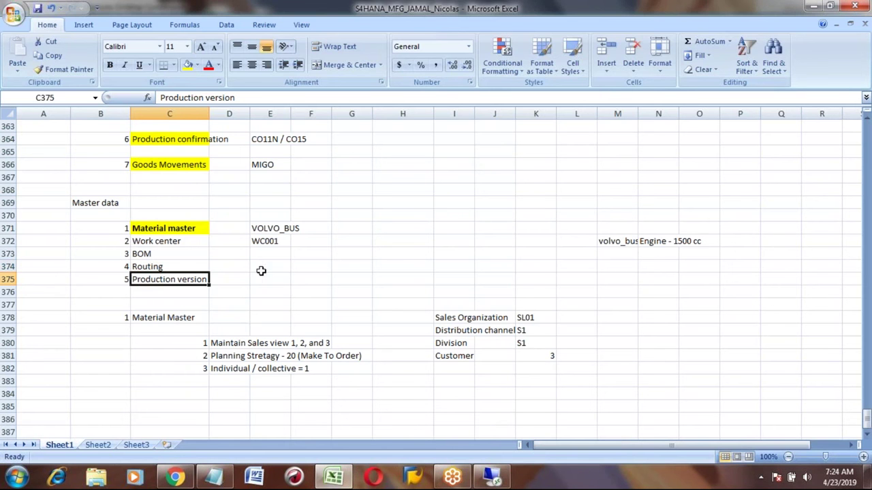
key(alt+Tab)
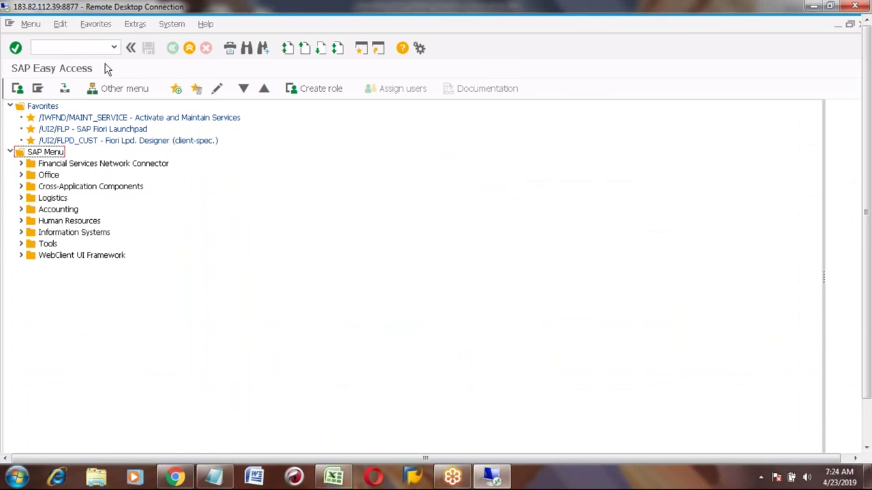
Start transaction MM02 for VOLVO_BUS and open only its Work Scheduling view for plant 3001.
click(89, 48)
text(mm02)
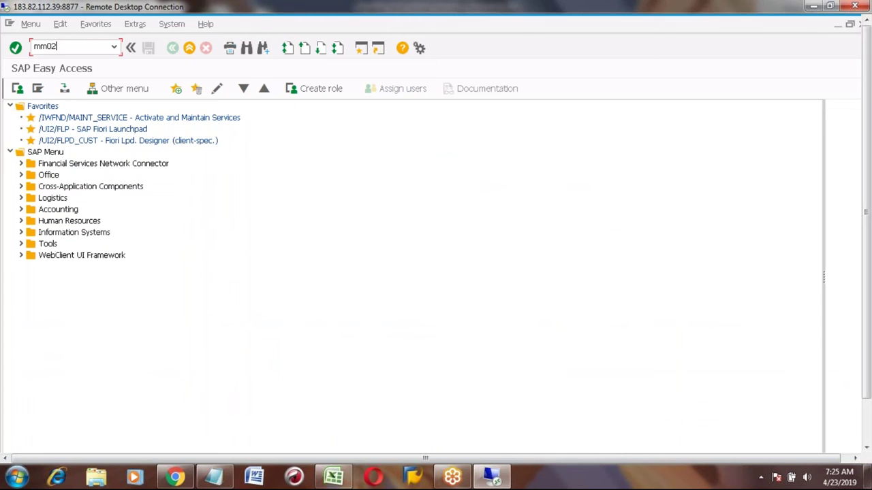
key(Return)
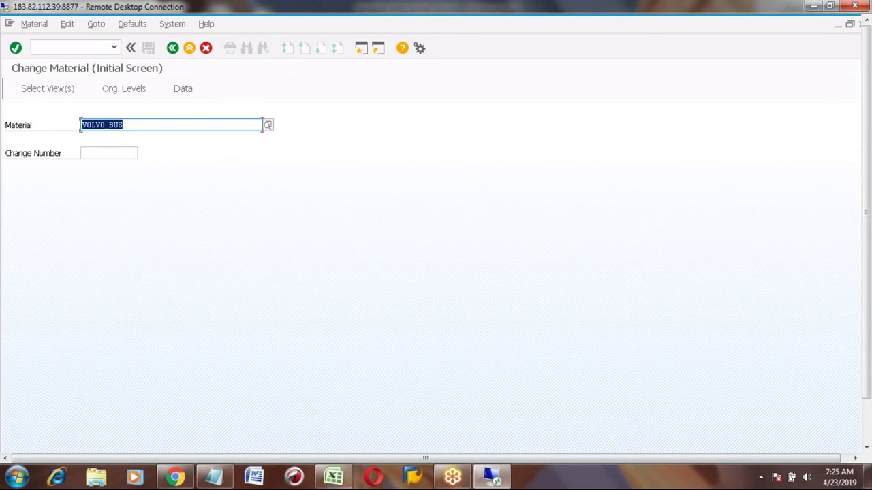
key(Return)
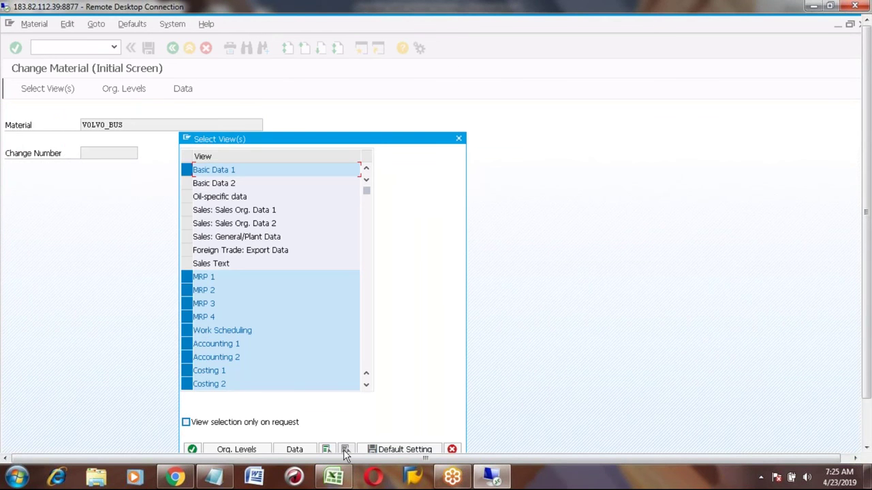
click(345, 450)
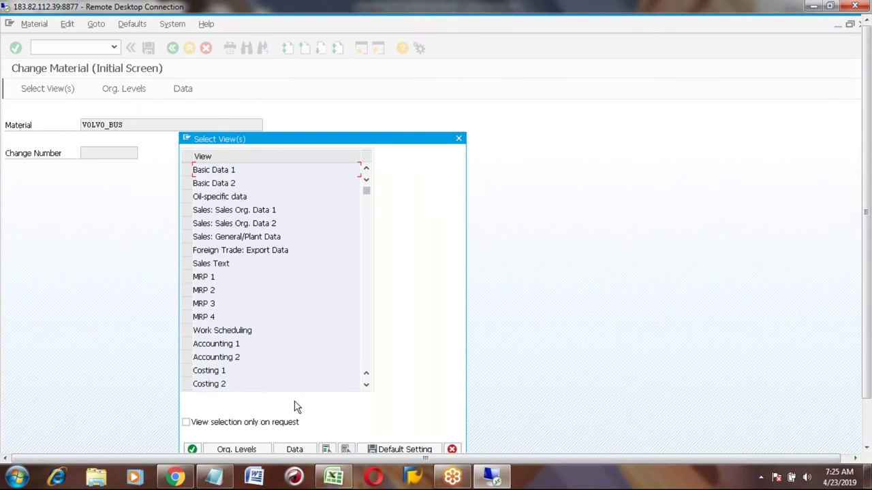
click(187, 331)
key(Return)
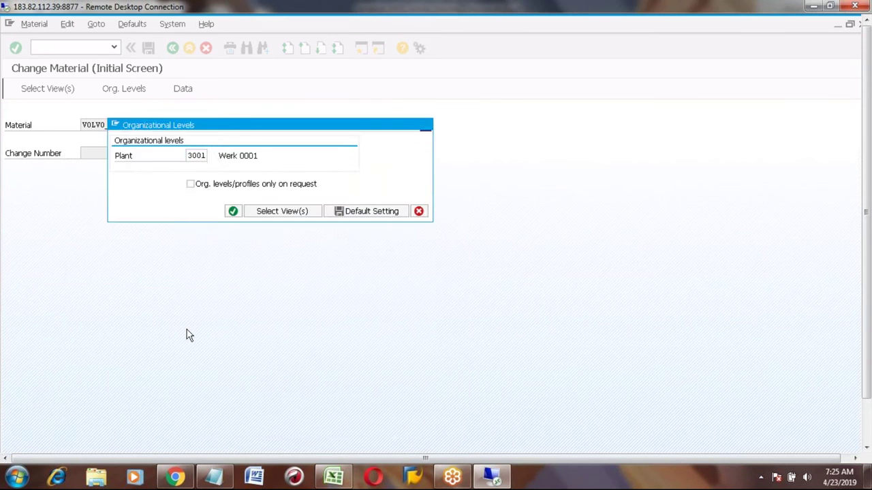
key(Return)
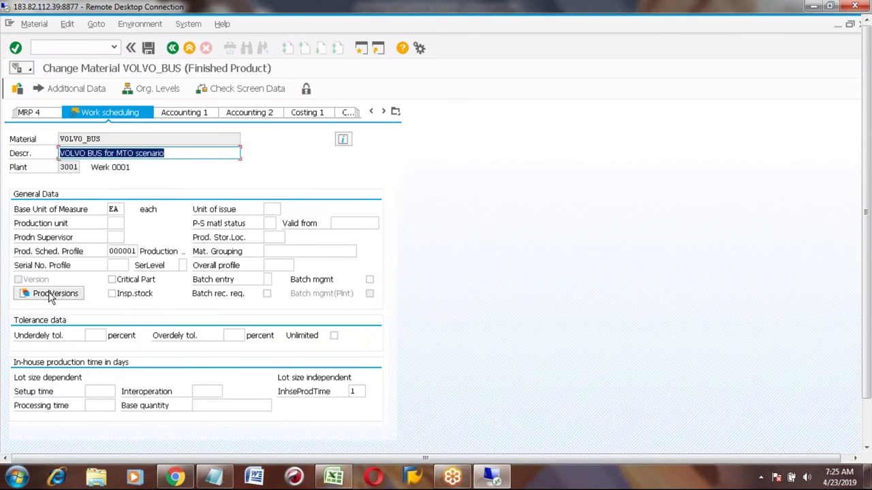
Add production version PV01 to the material with the text "Production version for Volvo Bus".
click(51, 295)
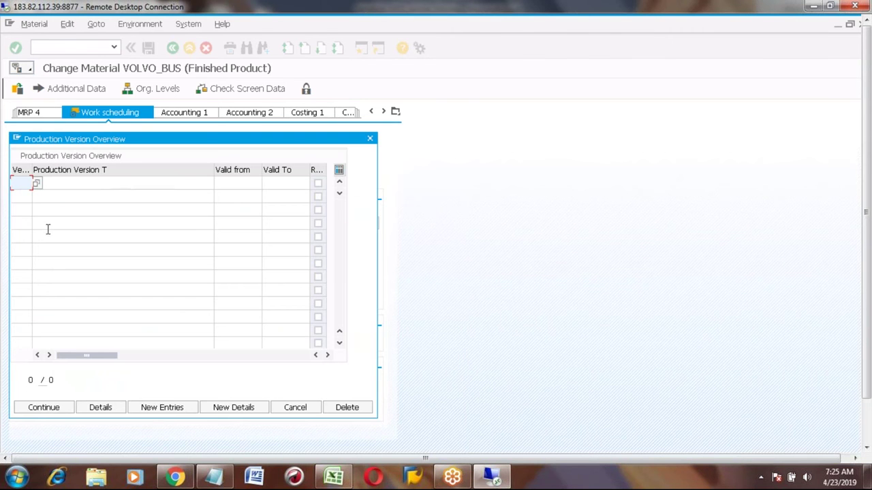
text(PV01)
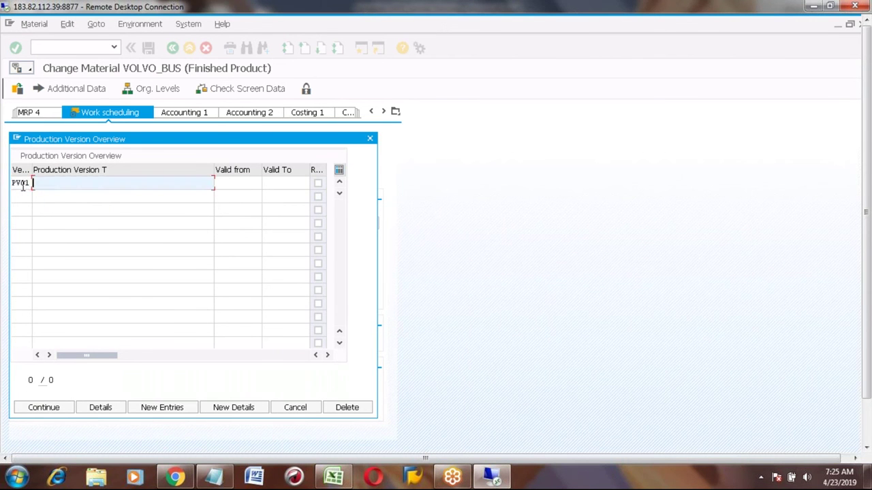
text(Pr)
key(Down)
key(Return)
key(BackSpace)
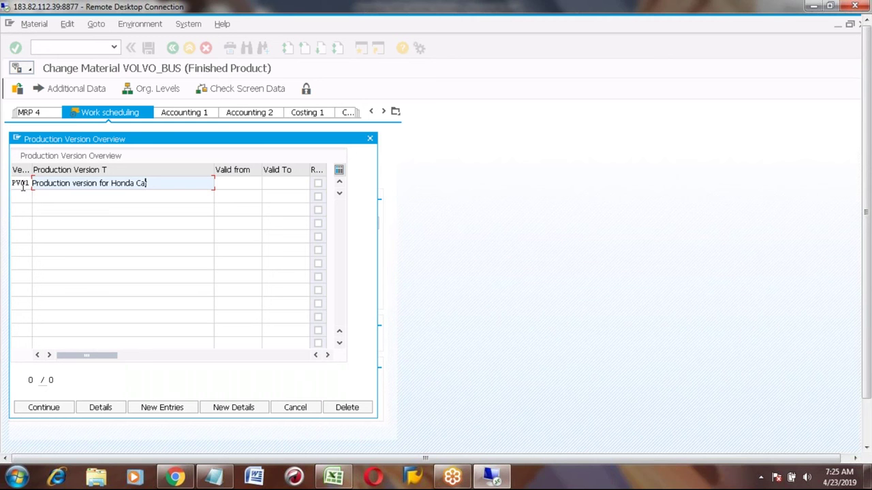
key(BackSpace)
key(BackSpace)
key(BackSpace)
key(BackSpace)
key(BackSpace)
key(BackSpace)
key(BackSpace)
key(BackSpace)
text(Volvo Bus)
key(Tab)
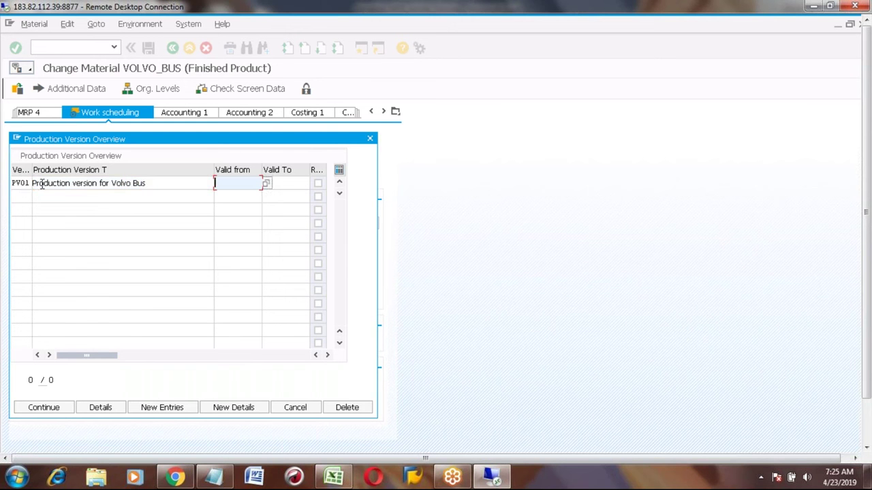
Set the validity of production version PV01 from 04/23/2019 to 05/06/9999.
key(Return)
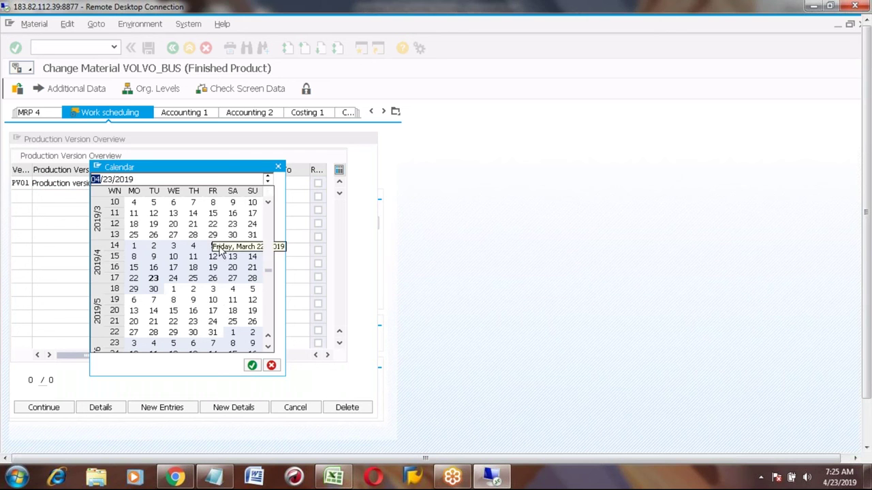
double_click(154, 279)
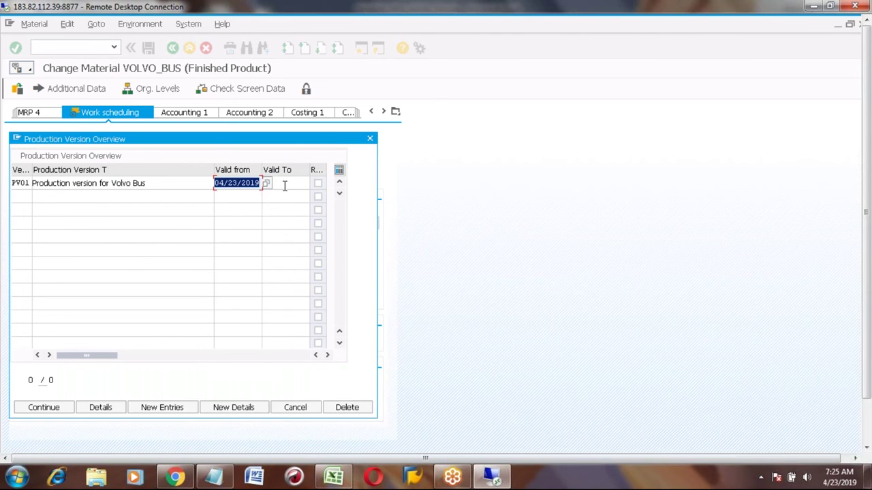
click(284, 185)
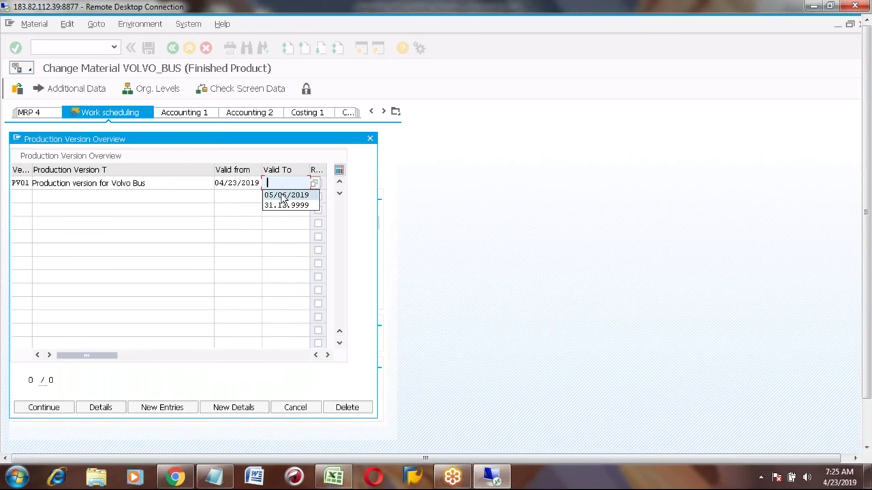
click(285, 196)
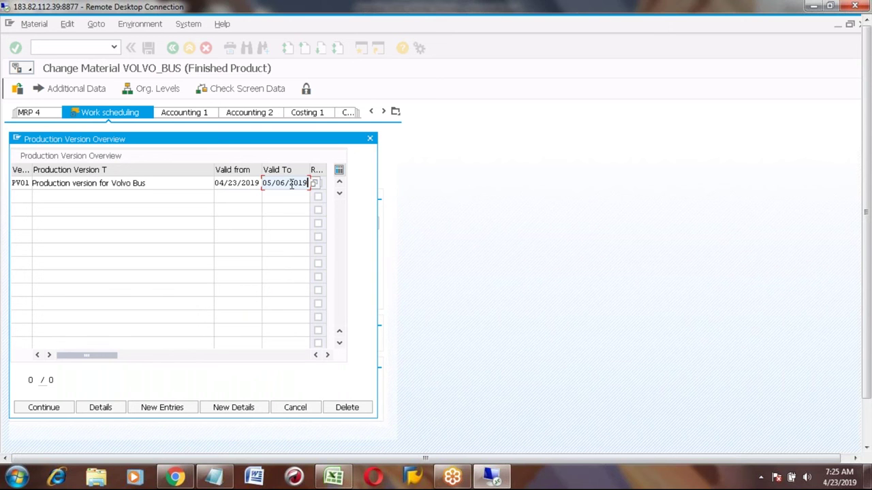
key(BackSpace)
key(BackSpace)
key(BackSpace)
key(BackSpace)
text(9999)
In PV01's details, set detailed planning to task list type N Routing and pick the VOLVO_BUS routing group 50000015, counter 1.
click(95, 409)
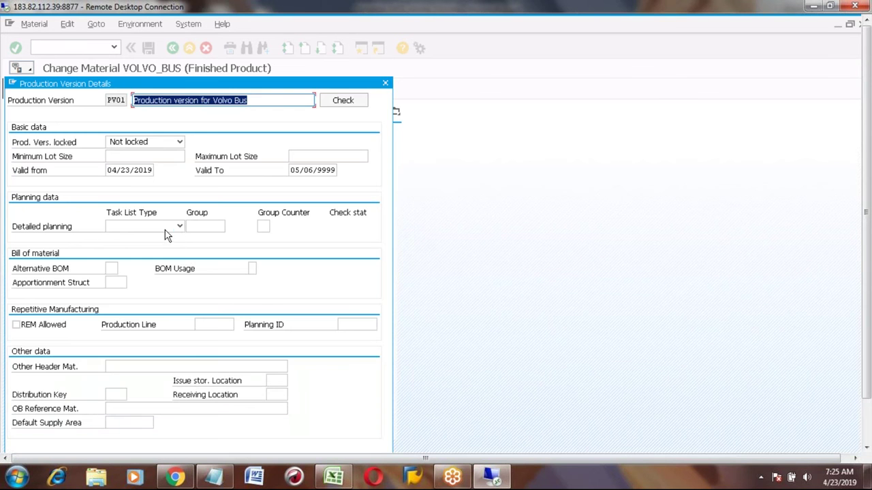
click(180, 227)
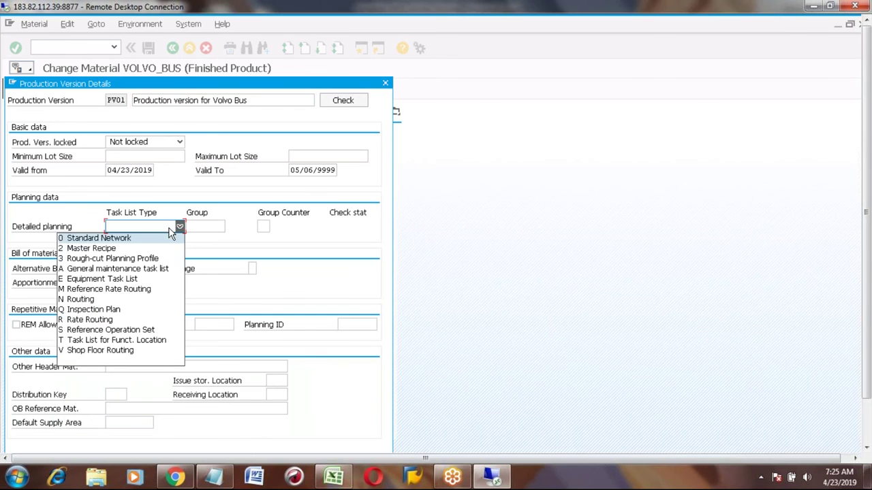
click(80, 300)
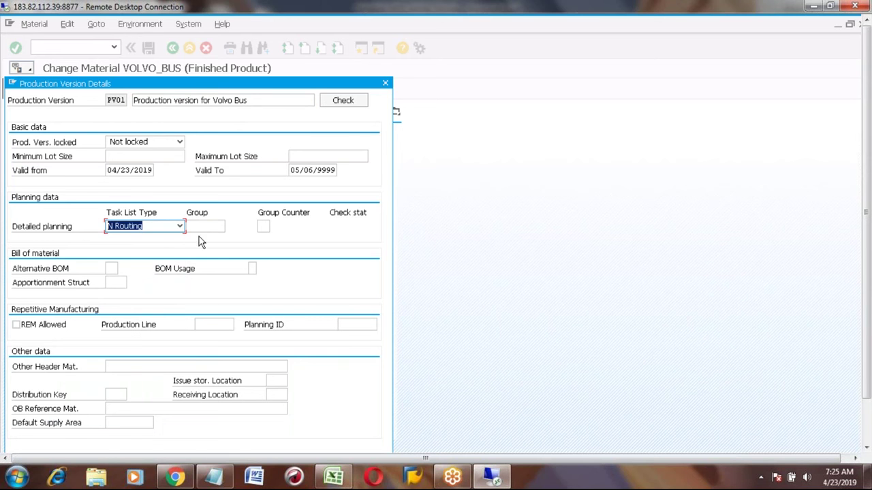
click(202, 226)
click(230, 227)
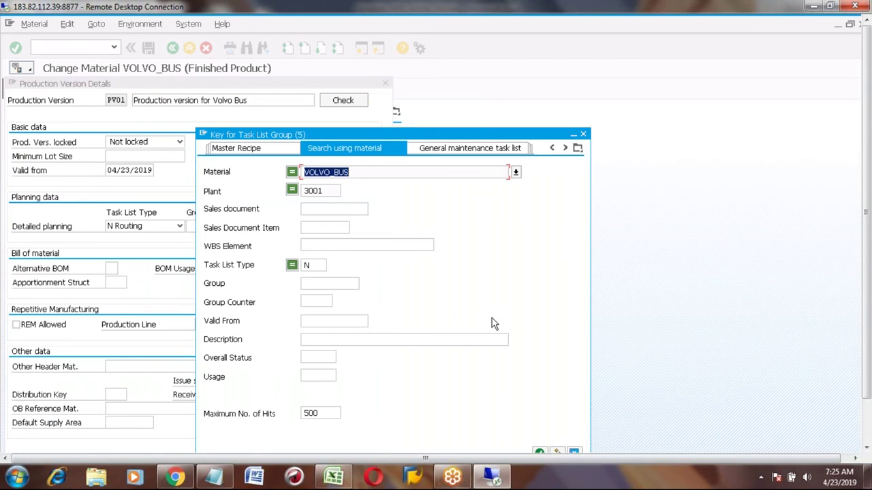
click(539, 452)
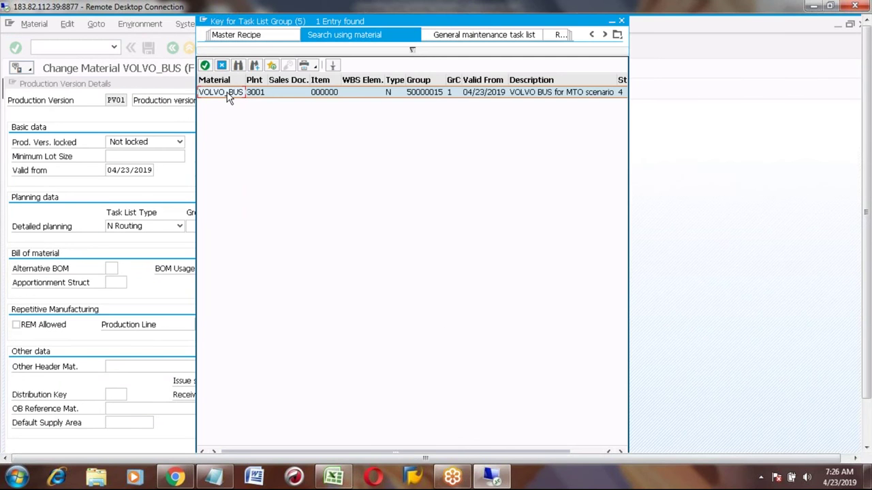
double_click(228, 93)
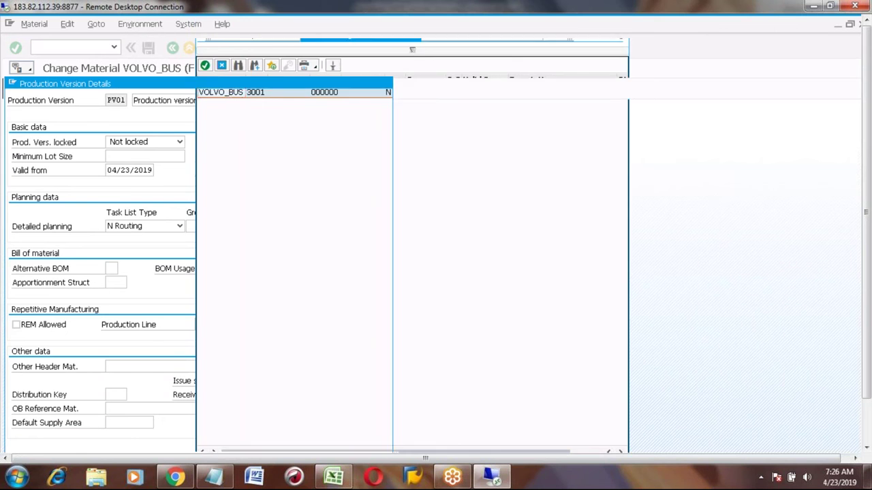
Assign the VOLVO_BUS bill of material with alternative BOM 1 and usage 1 to production version PV01.
click(109, 268)
click(122, 270)
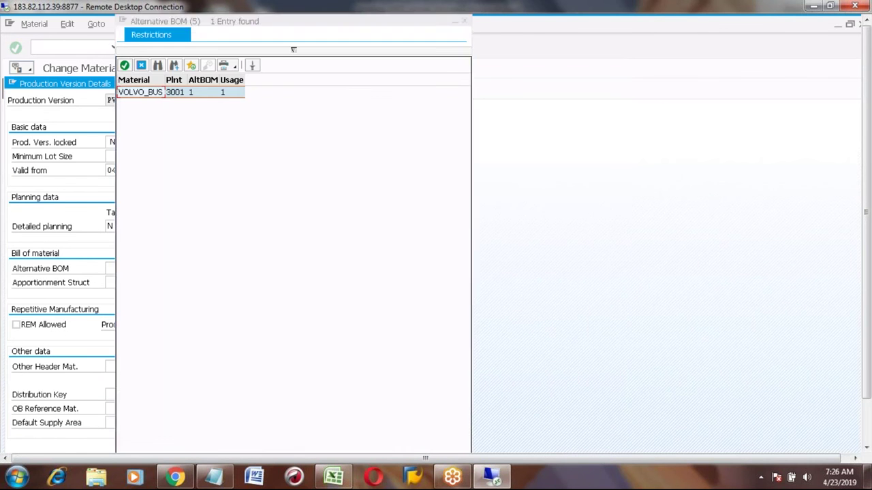
double_click(139, 94)
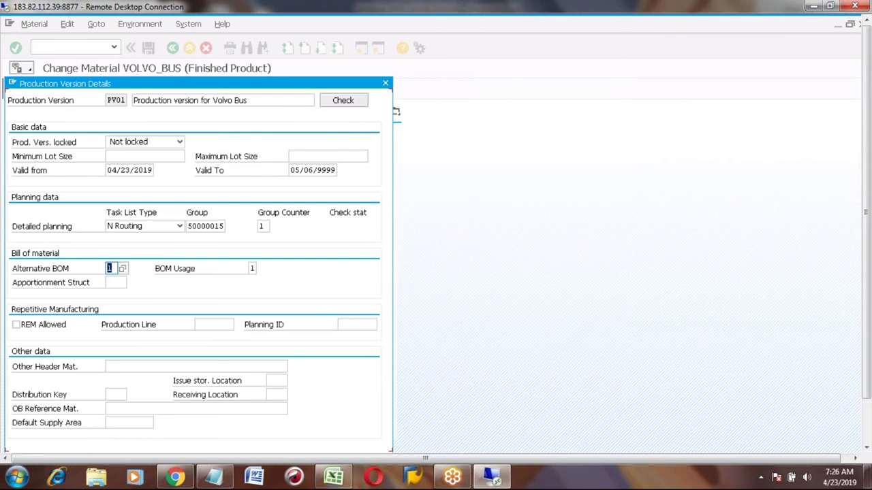
Run the consistency check of production version PV01, review its task list and BOM log, and close the log.
click(342, 100)
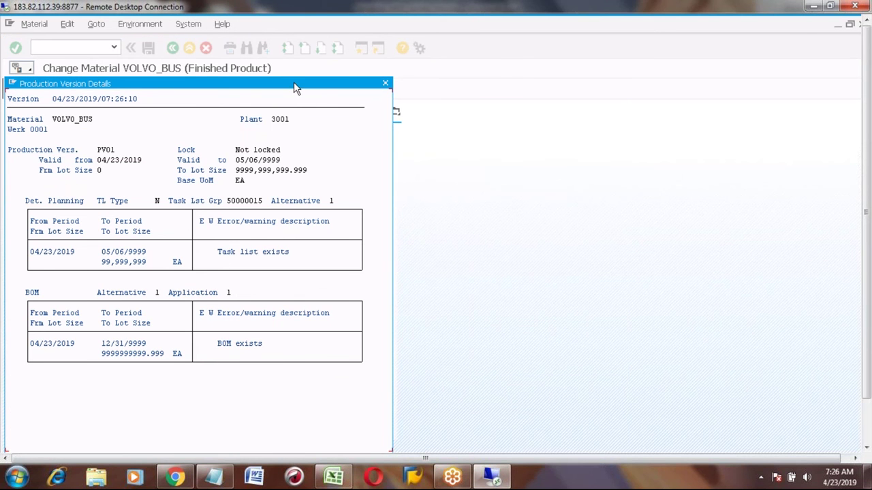
drag(293, 81, 292, 64)
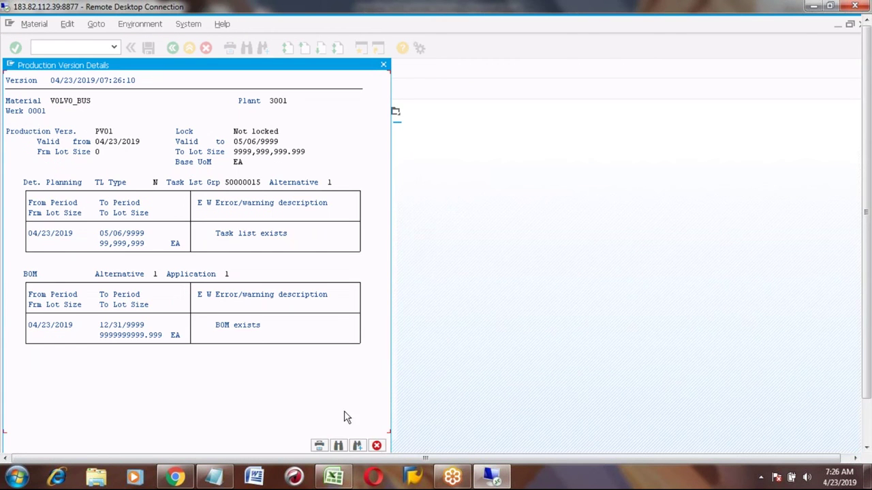
click(376, 445)
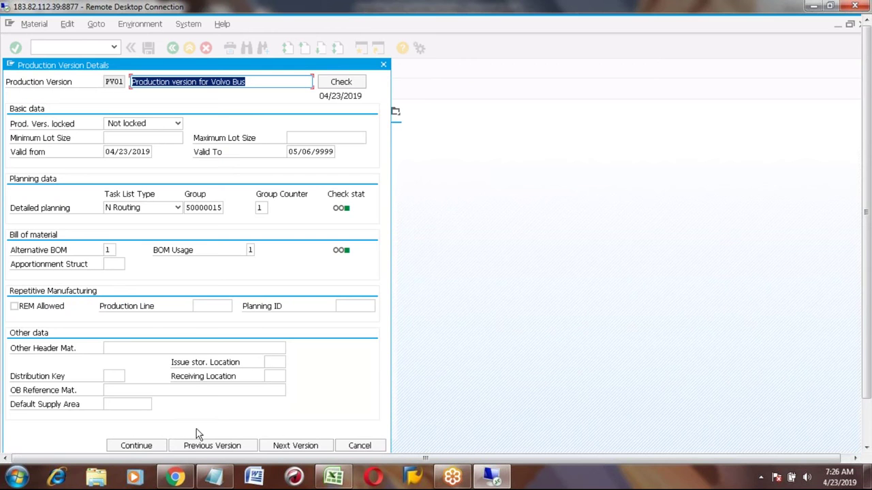
Accept production version PV01 and save the VOLVO_BUS material master.
click(143, 448)
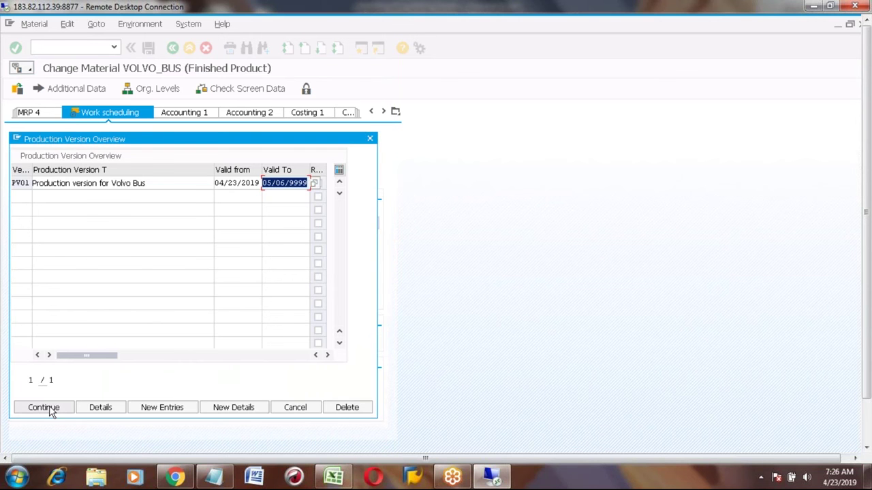
click(43, 407)
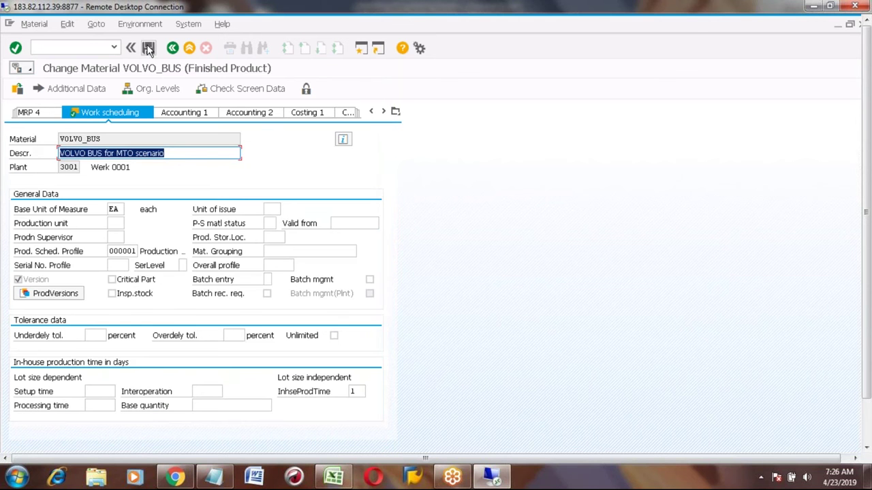
click(148, 49)
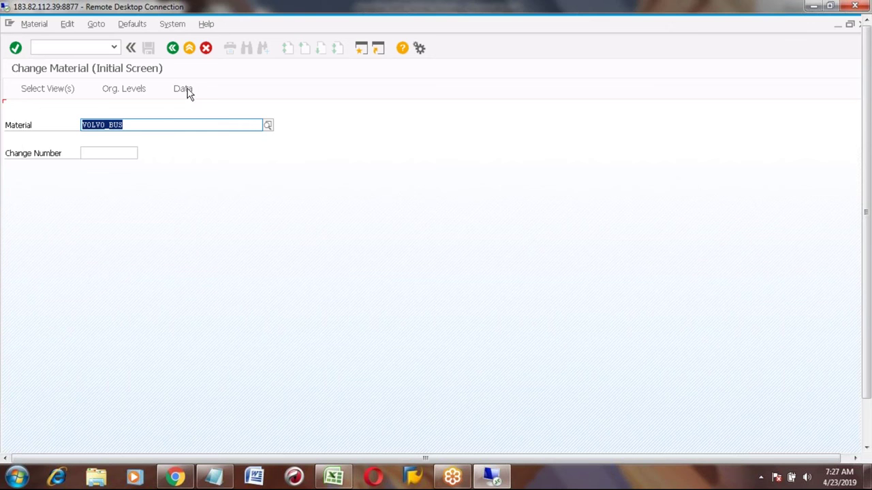
Leave the material change transaction and start ME11 to create a purchasing info record.
click(173, 54)
click(56, 47)
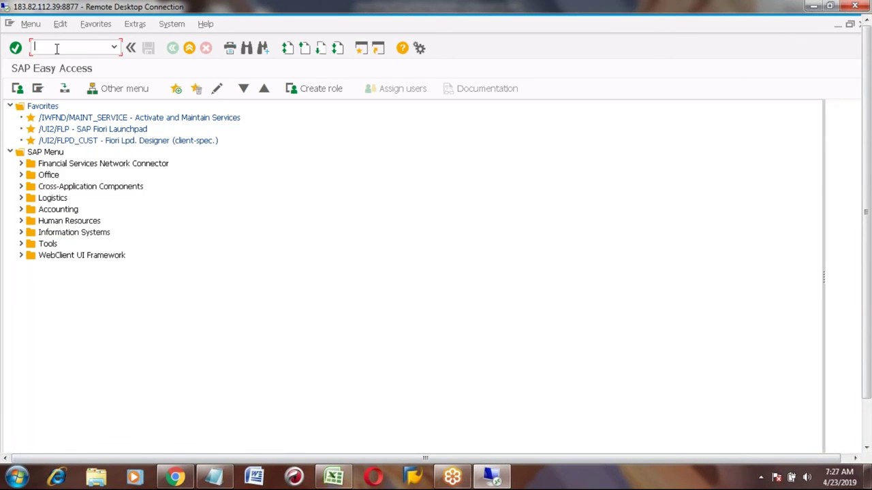
text(me11)
key(Return)
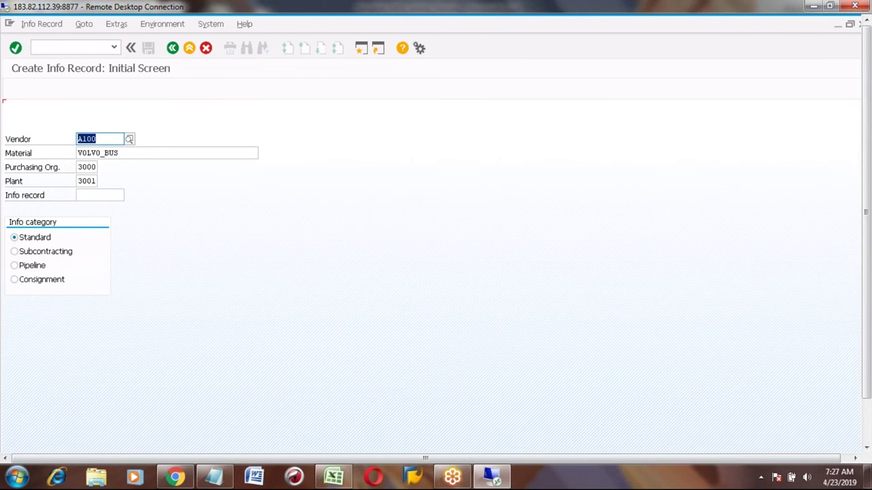
Open a standard info record for vendor A100 and material VOLVO_TYRE in purchasing organization 3000 and plant 3001.
key(Tab)
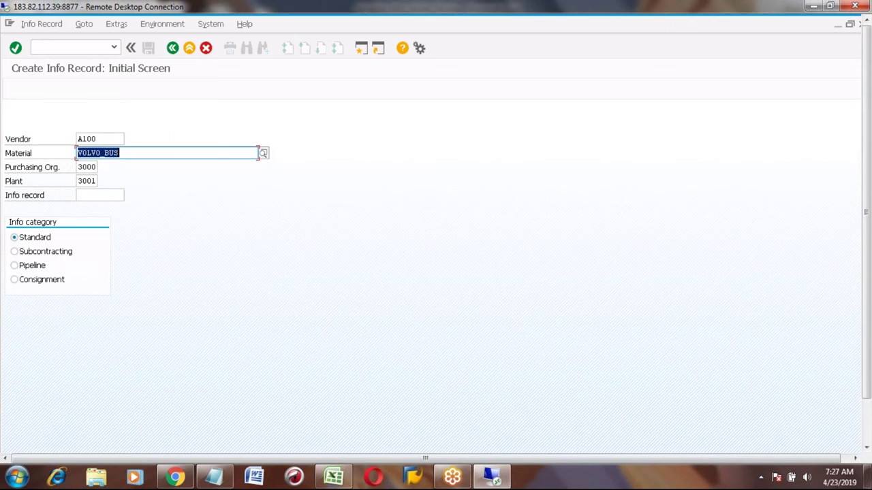
key(End)
key(BackSpace)
key(BackSpace)
key(BackSpace)
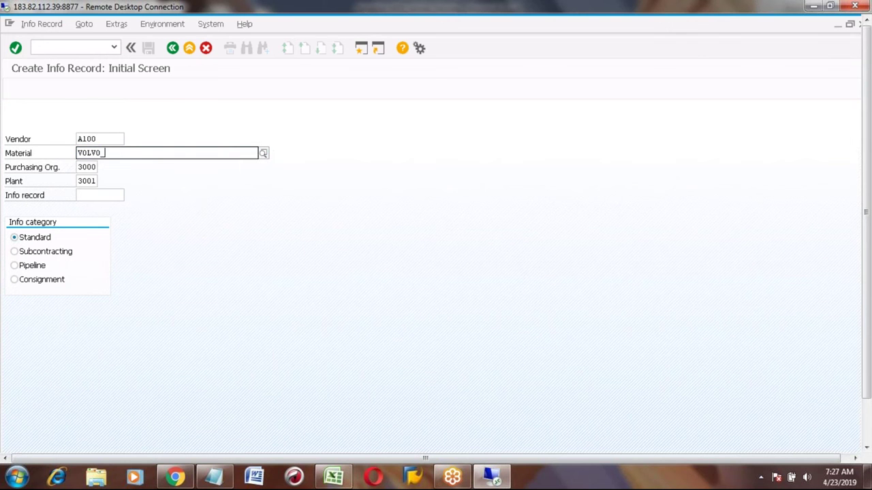
text(tyre)
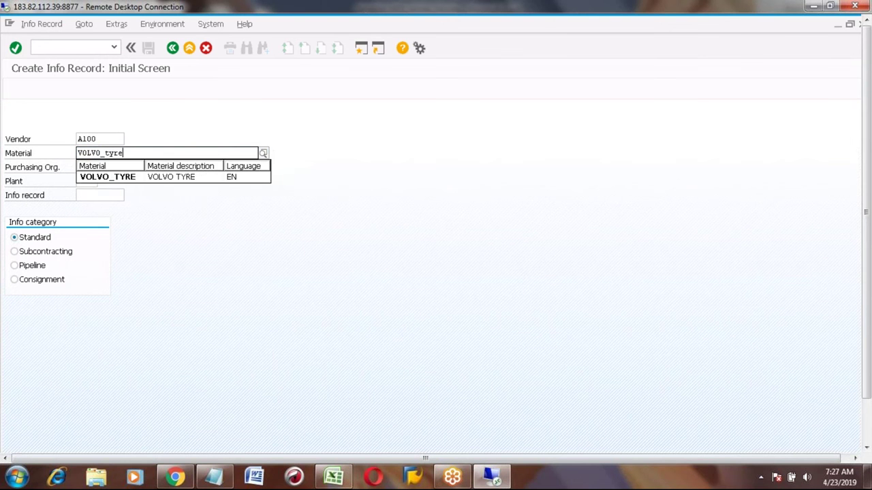
key(Tab)
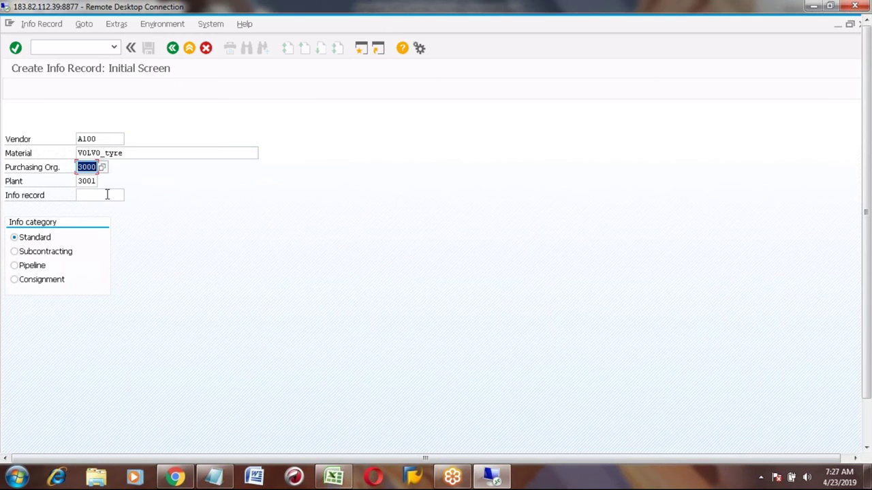
key(Return)
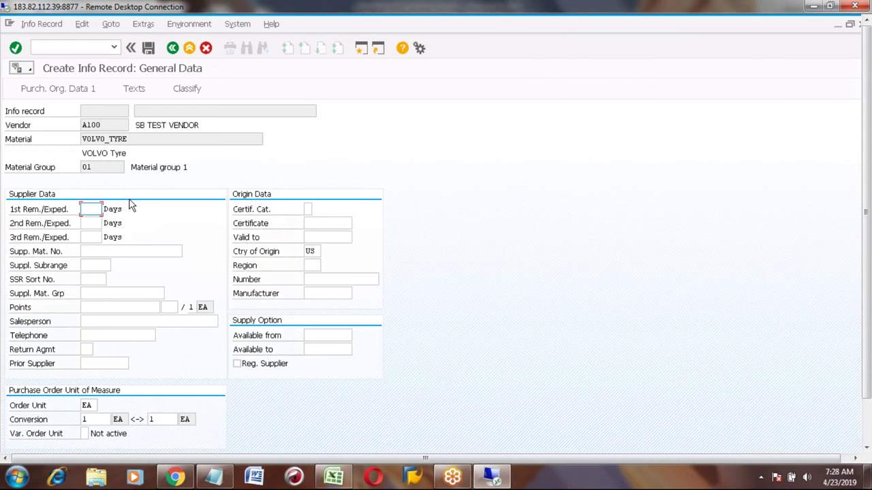
Give the VOLVO_TYRE info record a standard quantity of 1 and a net price of 100 EUR, save it and leave the transaction.
key(Return)
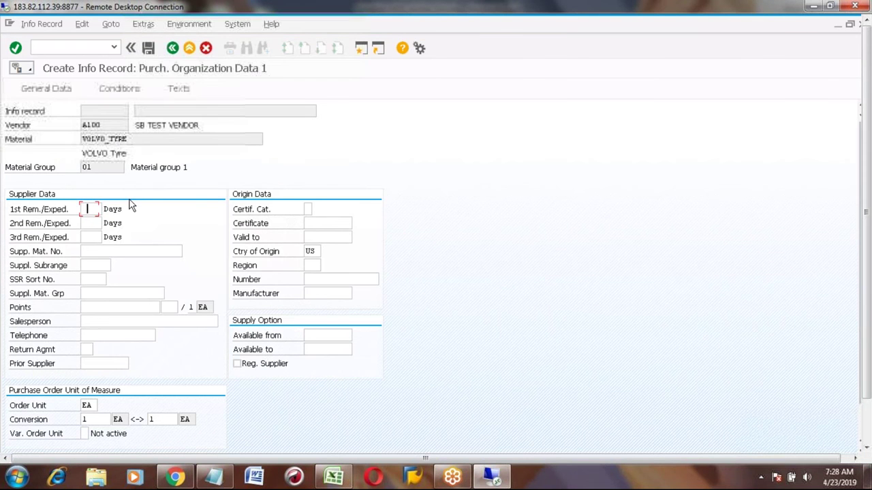
click(100, 235)
text(1)
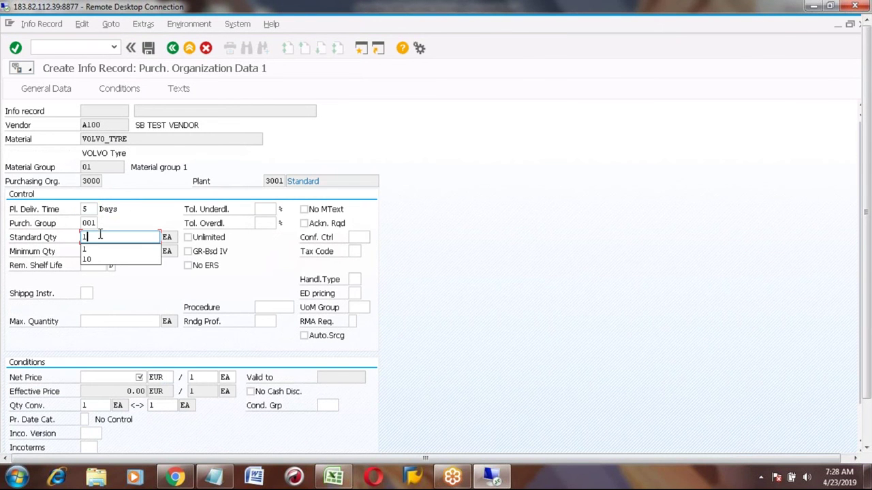
click(129, 377)
text(100)
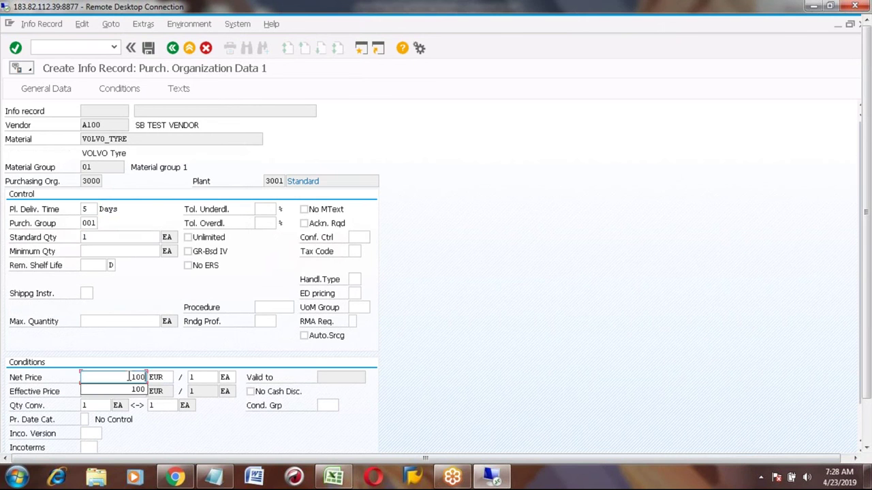
key(Return)
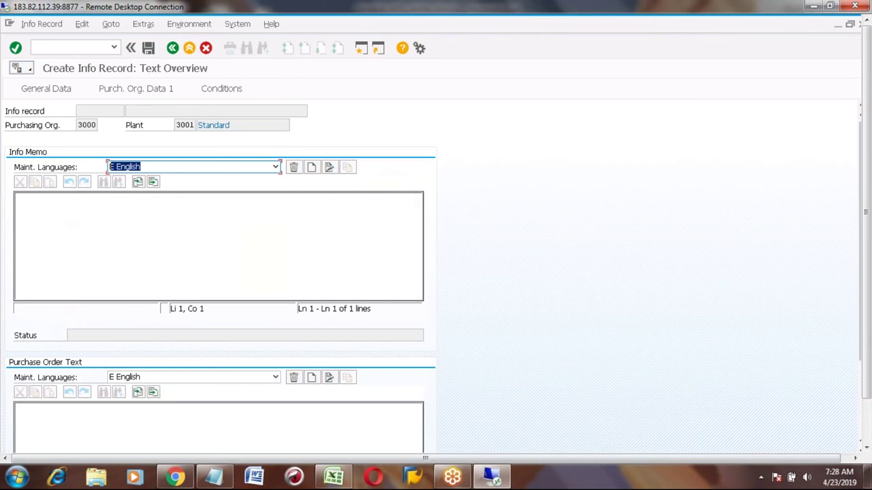
click(148, 49)
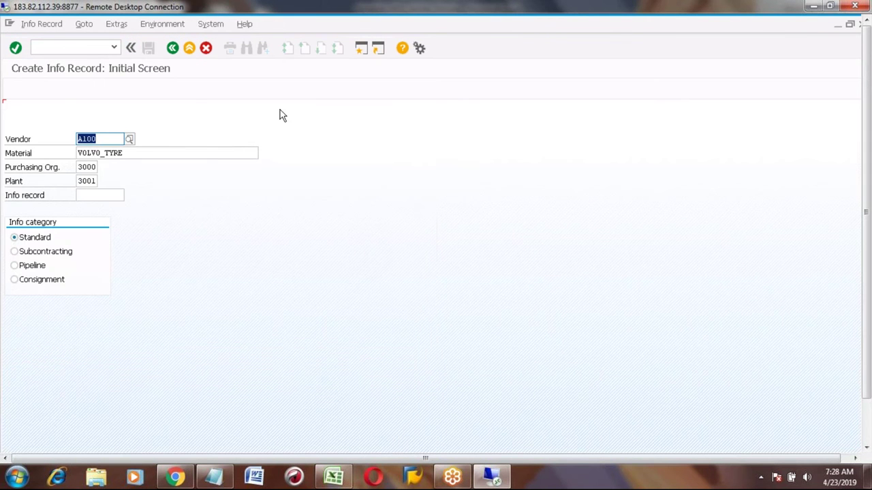
click(172, 47)
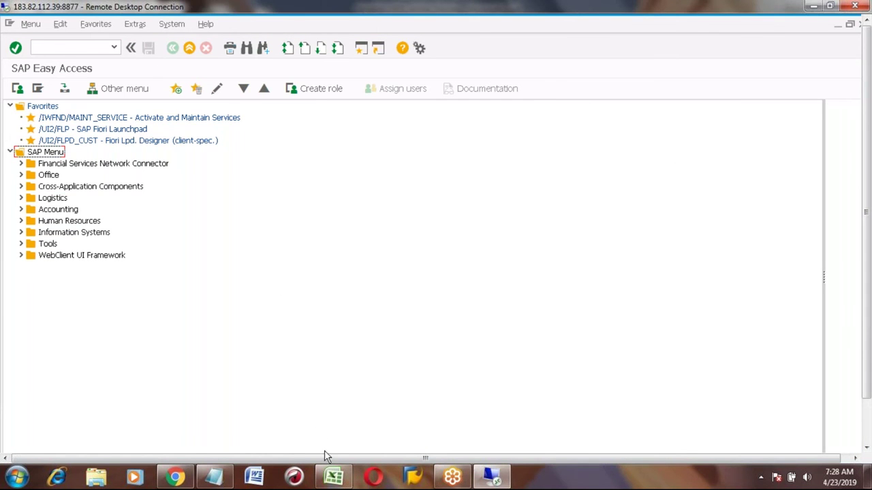
Switch to the Excel workbook and review the master data list and the process steps above it.
click(334, 477)
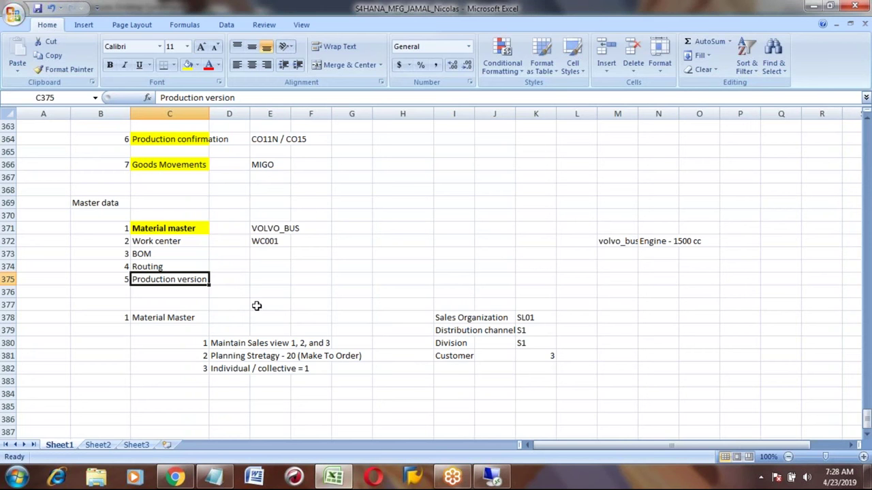
click(165, 301)
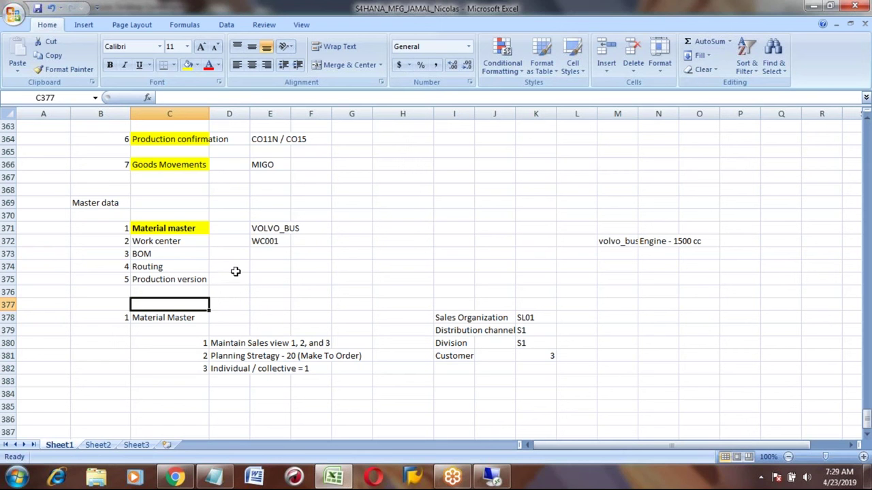
click(171, 220)
key(Up)
key(Up)
key(Up)
key(Up)
key(Up)
key(Up)
key(Up)
key(Up)
key(Up)
key(Up)
key(Up)
key(Up)
key(Up)
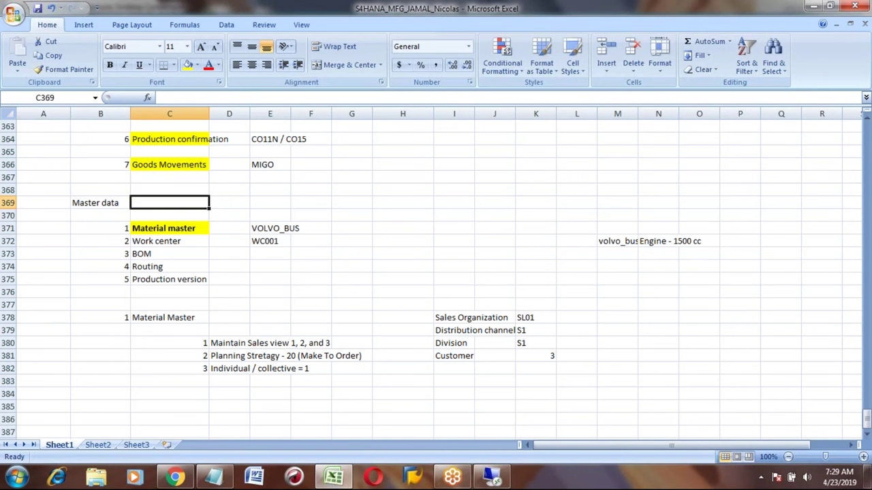
key(Up)
key(Up)
key(Up)
key(Up)
key(Up)
key(Up)
key(Up)
key(Up)
key(Up)
key(Up)
key(Up)
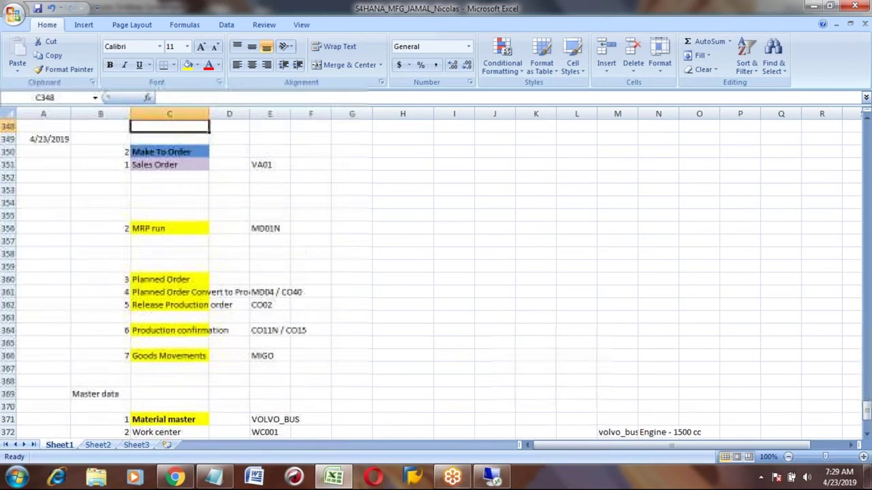
Examine the Make To Order heading and the Sales Order entry with its transaction code.
key(Down)
key(Down)
key(Down)
key(Down)
key(Down)
key(Up)
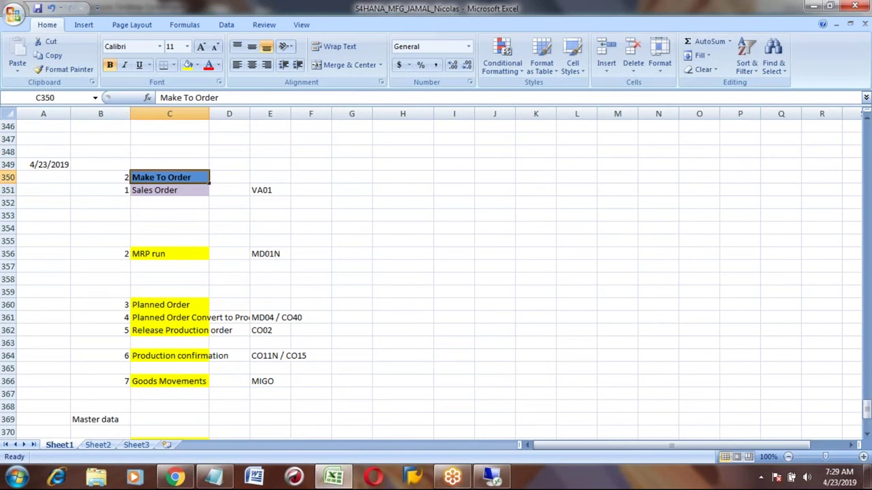
key(Down)
key(Right)
key(Right)
key(Left)
key(Left)
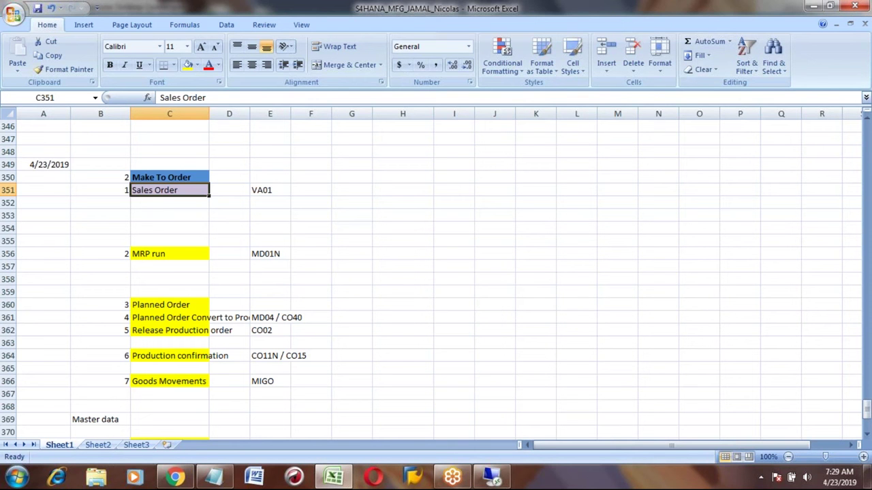
Review the remaining Make To Order process steps from MRP run to Goods Movements, and the master data and sales organization notes below.
key(Down)
key(Down)
key(Down)
key(Down)
key(Down)
key(Down)
key(Down)
key(Down)
key(Down)
key(Down)
key(Down)
key(Down)
key(Down)
key(Down)
key(Down)
key(Down)
key(Down)
key(Down)
key(Down)
key(Down)
key(Down)
key(Down)
key(Down)
key(Down)
key(Down)
key(Down)
key(Down)
key(Down)
key(Down)
key(Down)
key(Down)
key(Down)
key(Down)
key(Down)
key(Down)
key(Down)
key(Down)
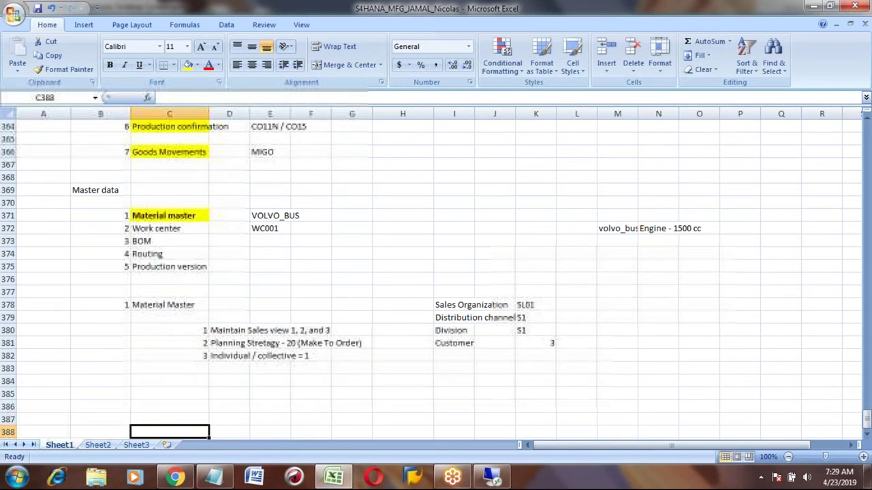